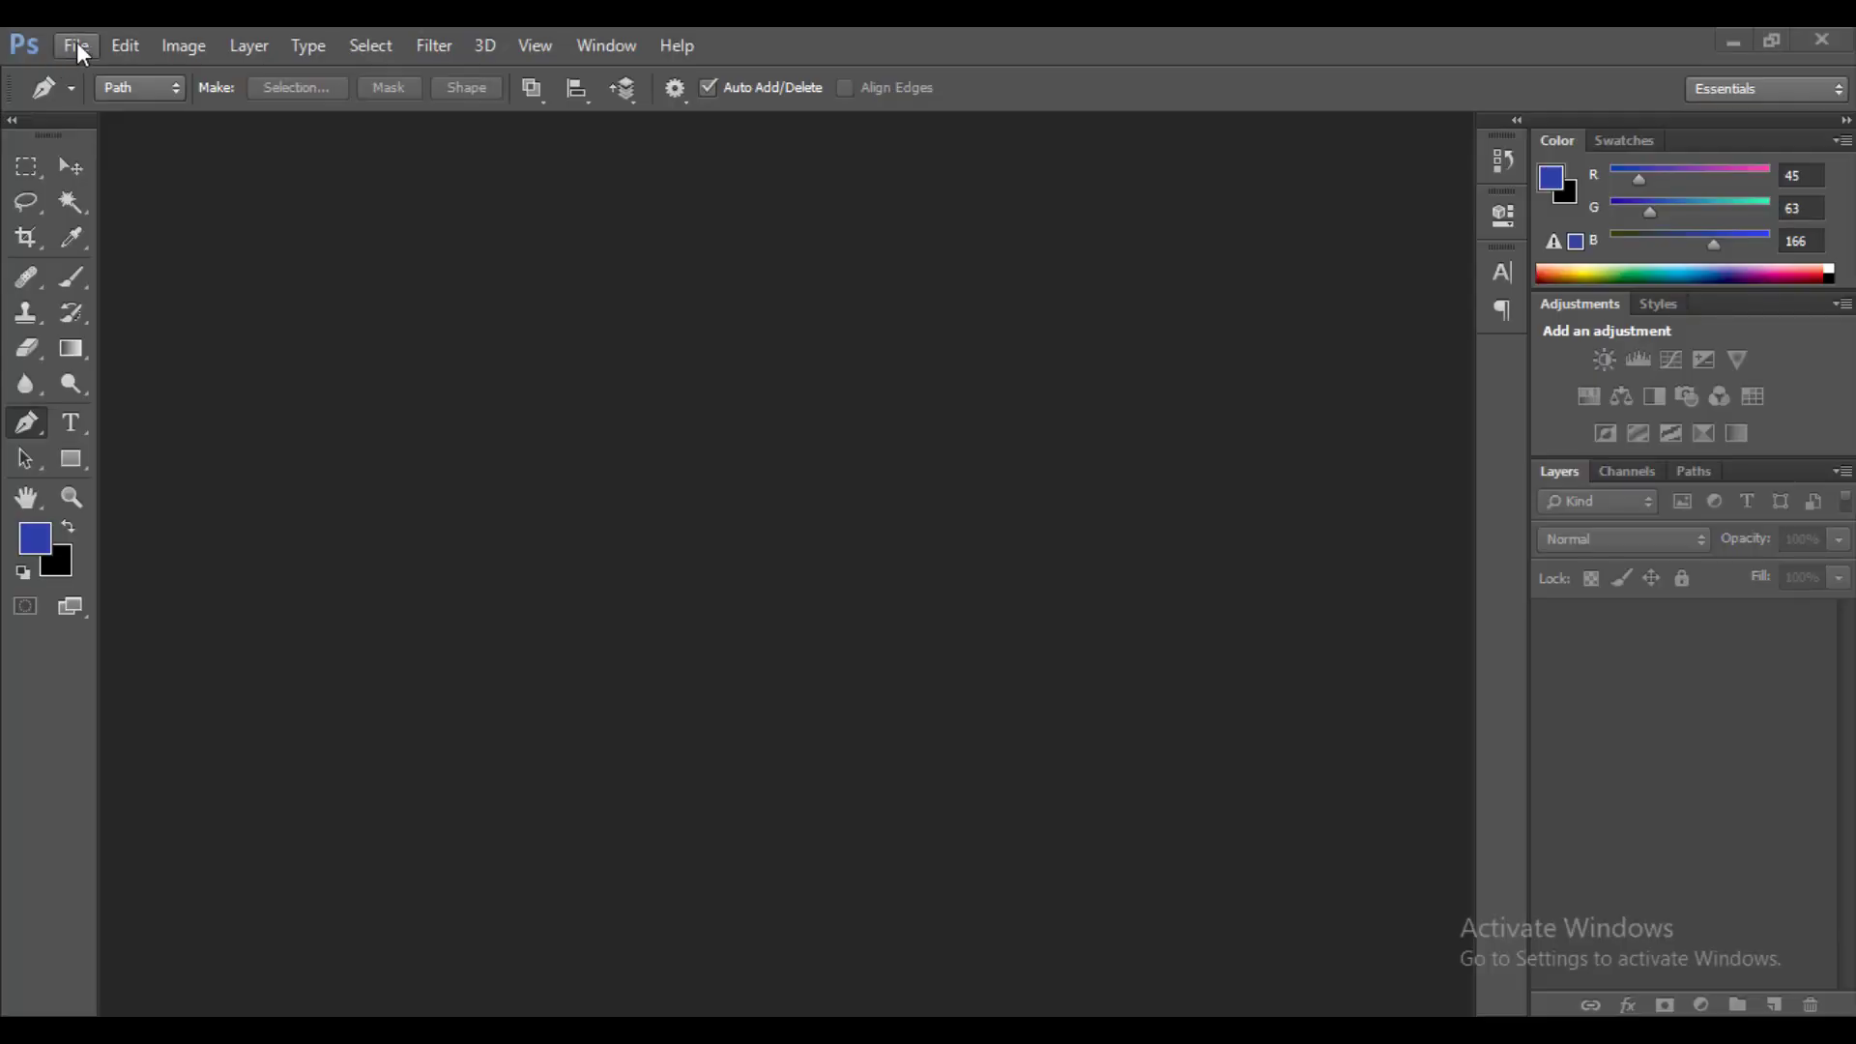
- Create a new 1920 x 1080 pixel RGB document at 72 pixels/inch with transparent background contents
left_click(77, 45)
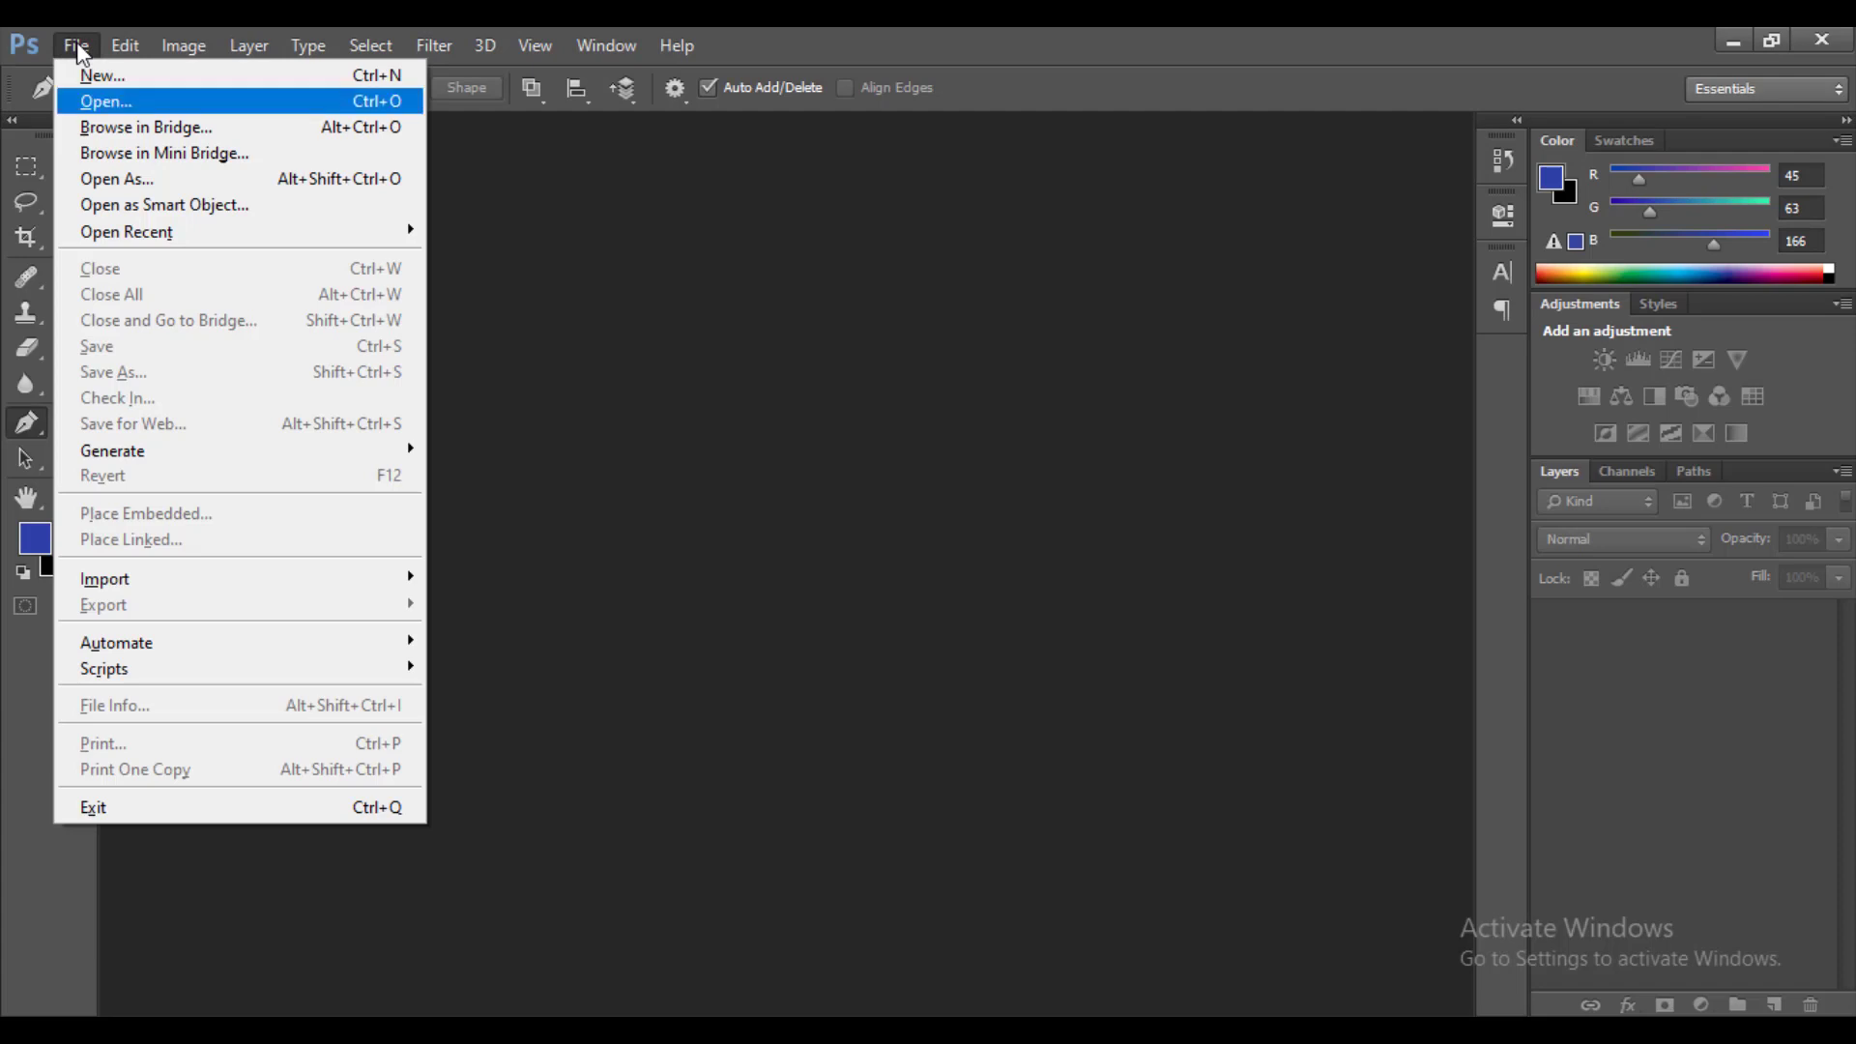
key("Return")
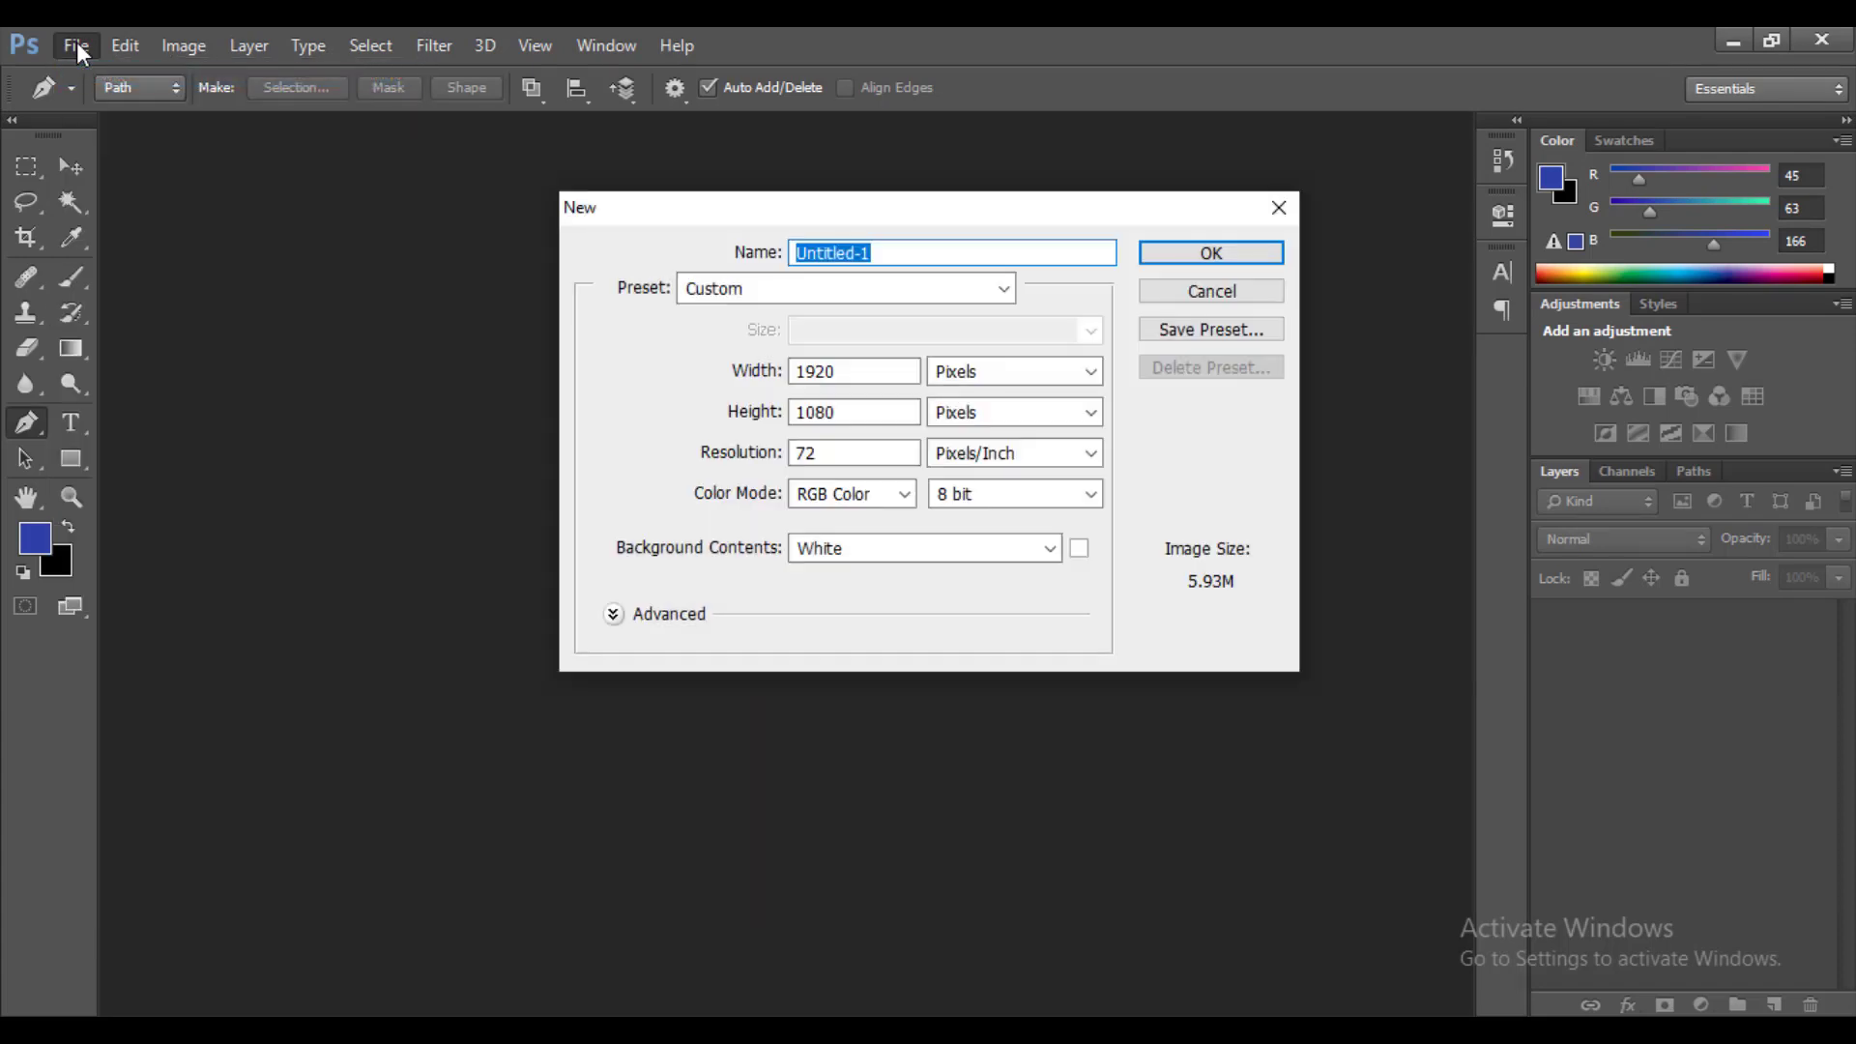
key("Tab")
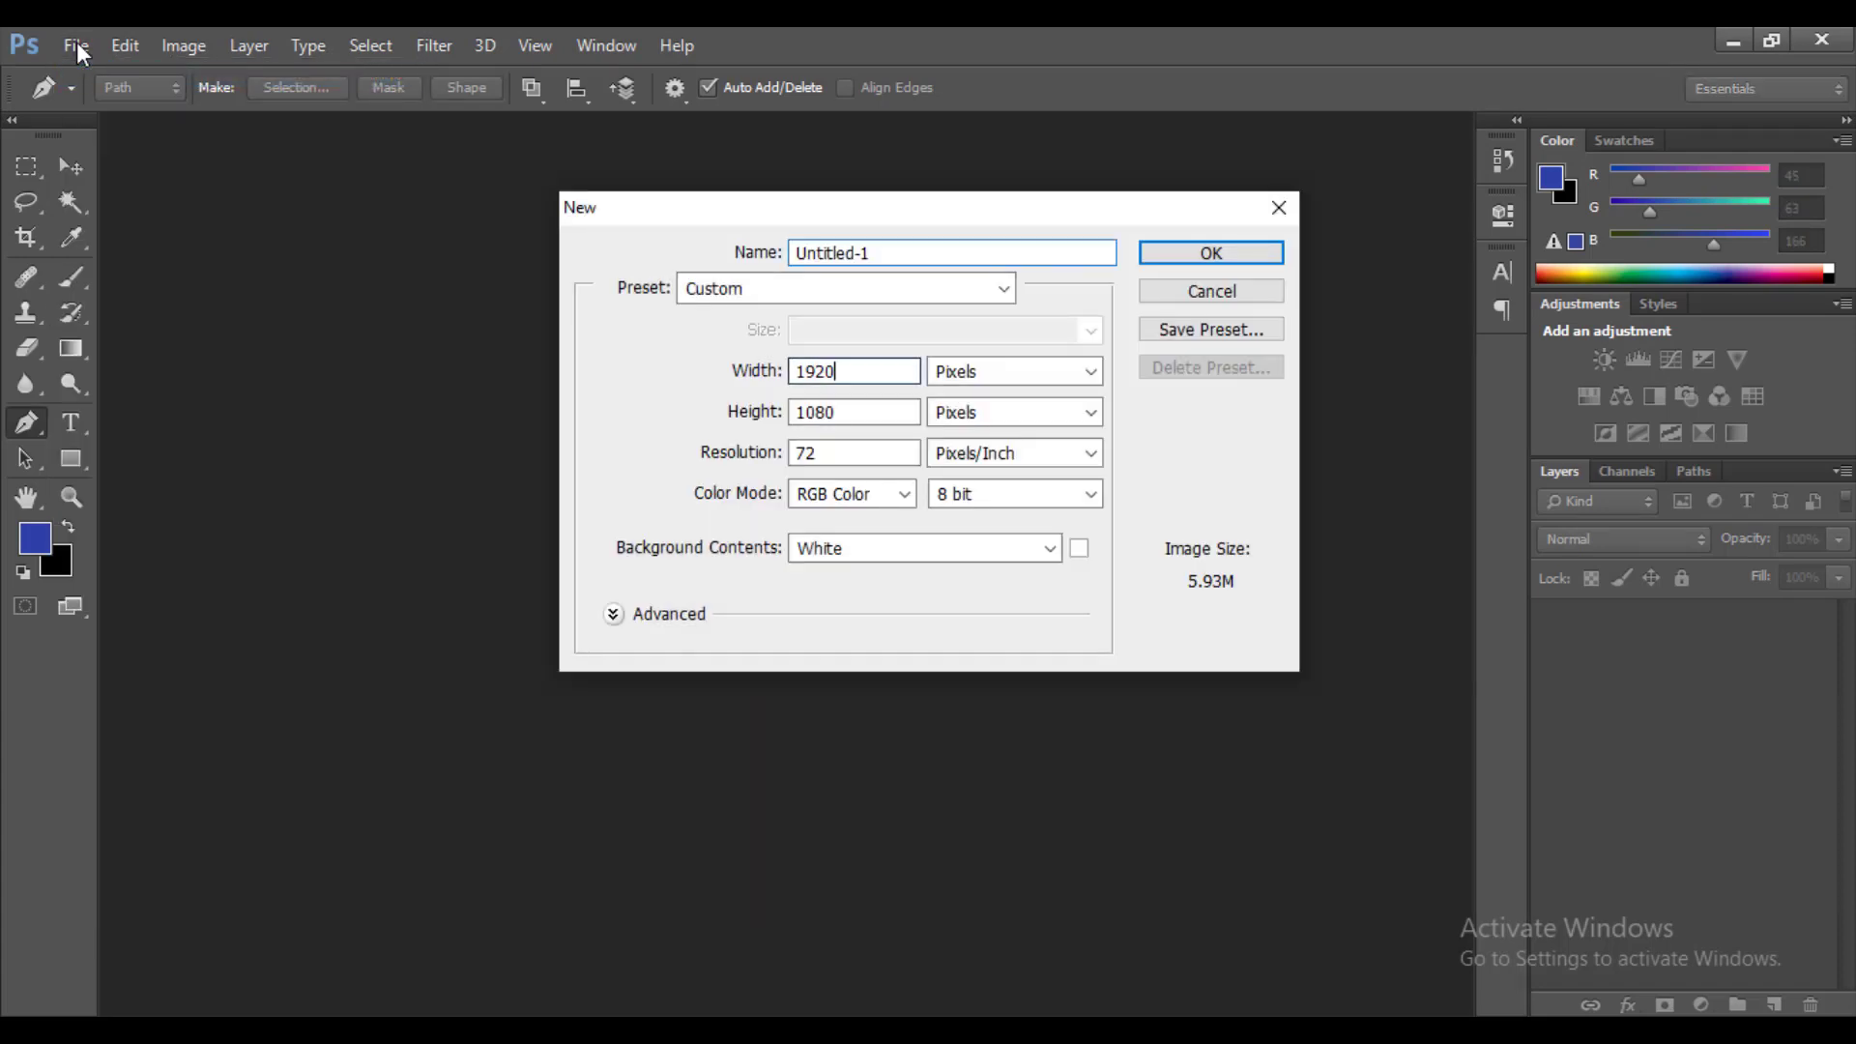
key("Tab")
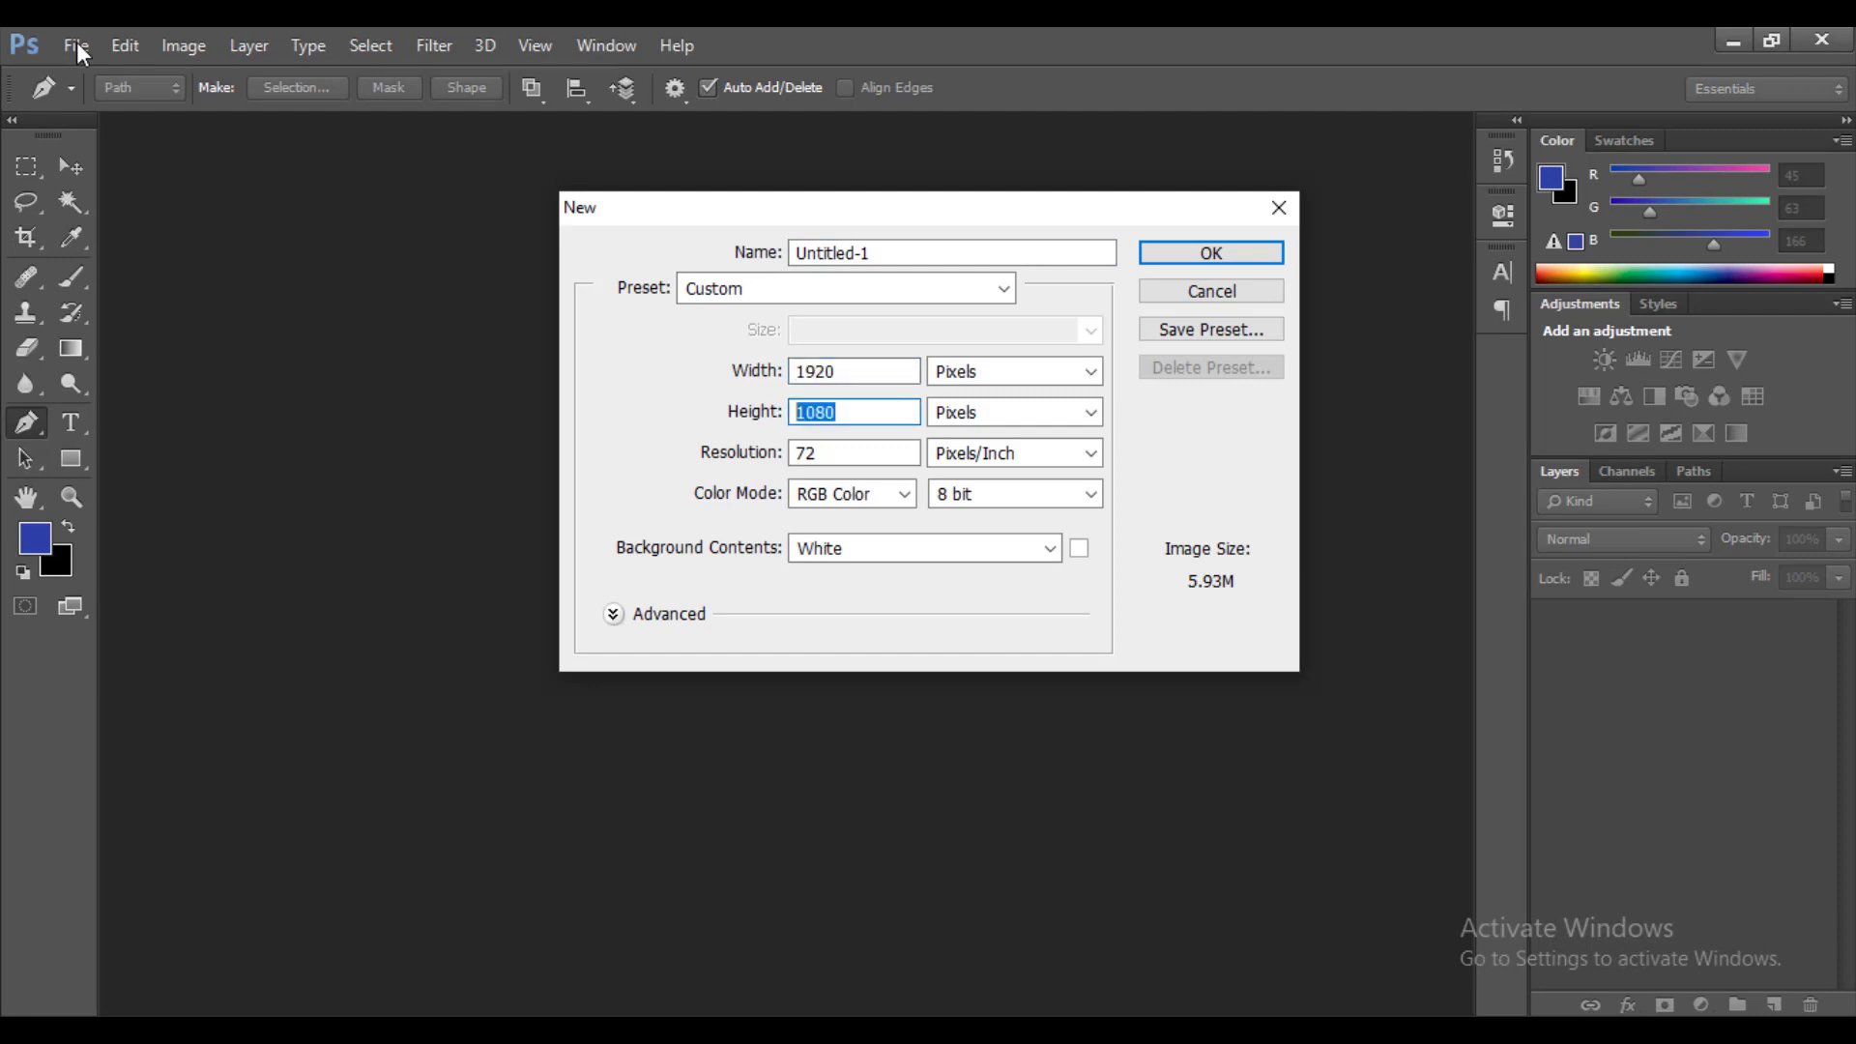
key("Tab")
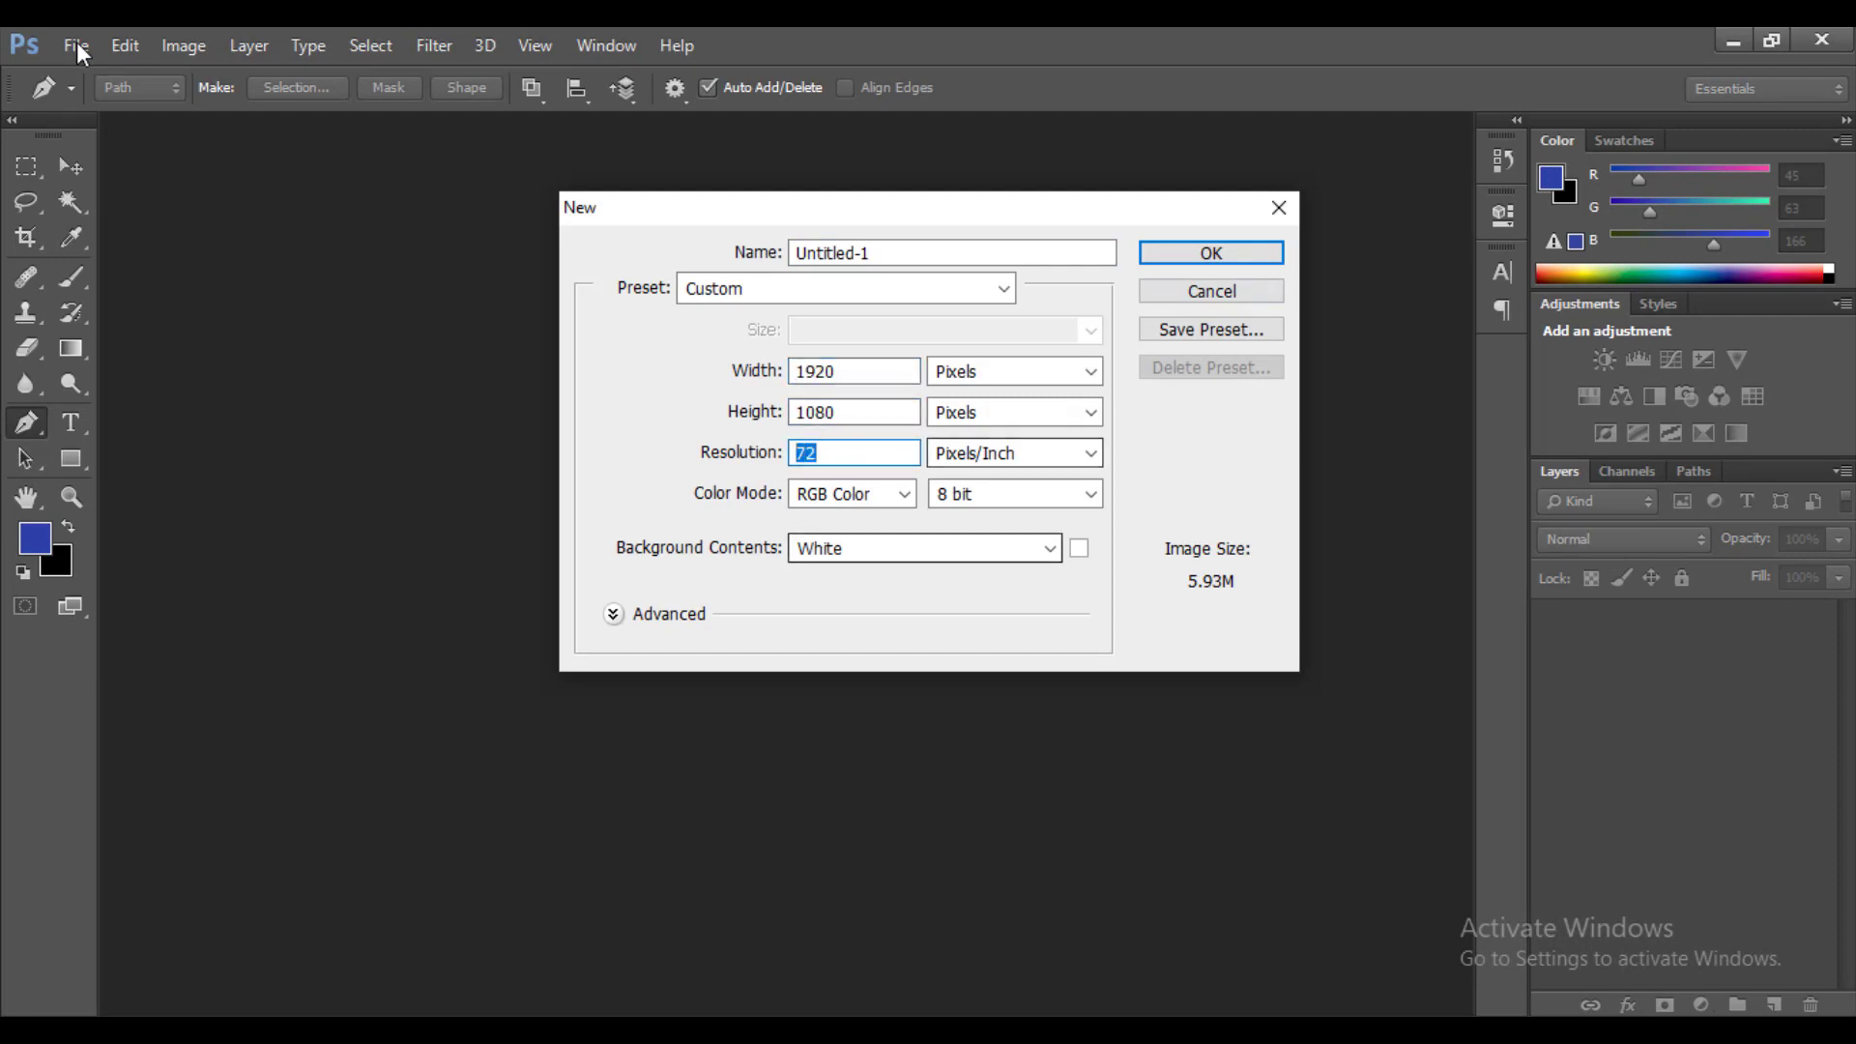
key("Tab")
key("Tab")
key("Tab")
key("Tab")
key("alt+Down")
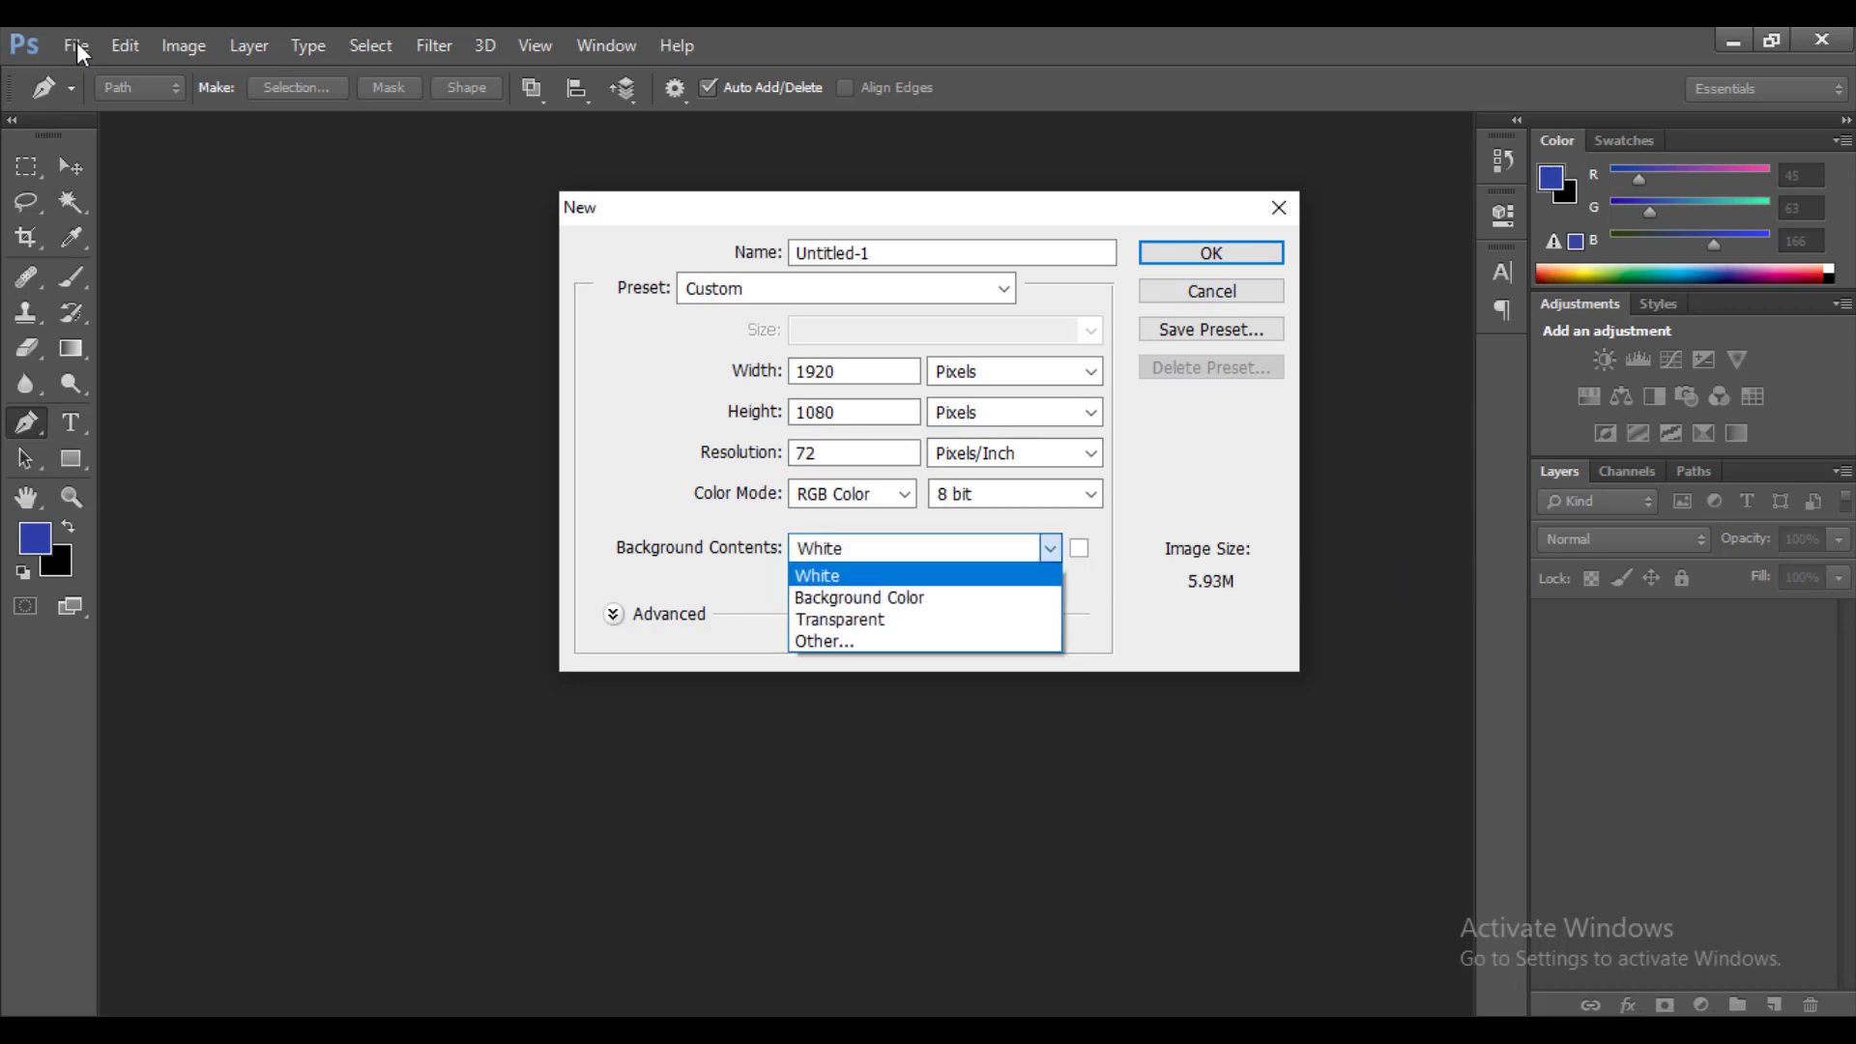
key("Down")
key("Down")
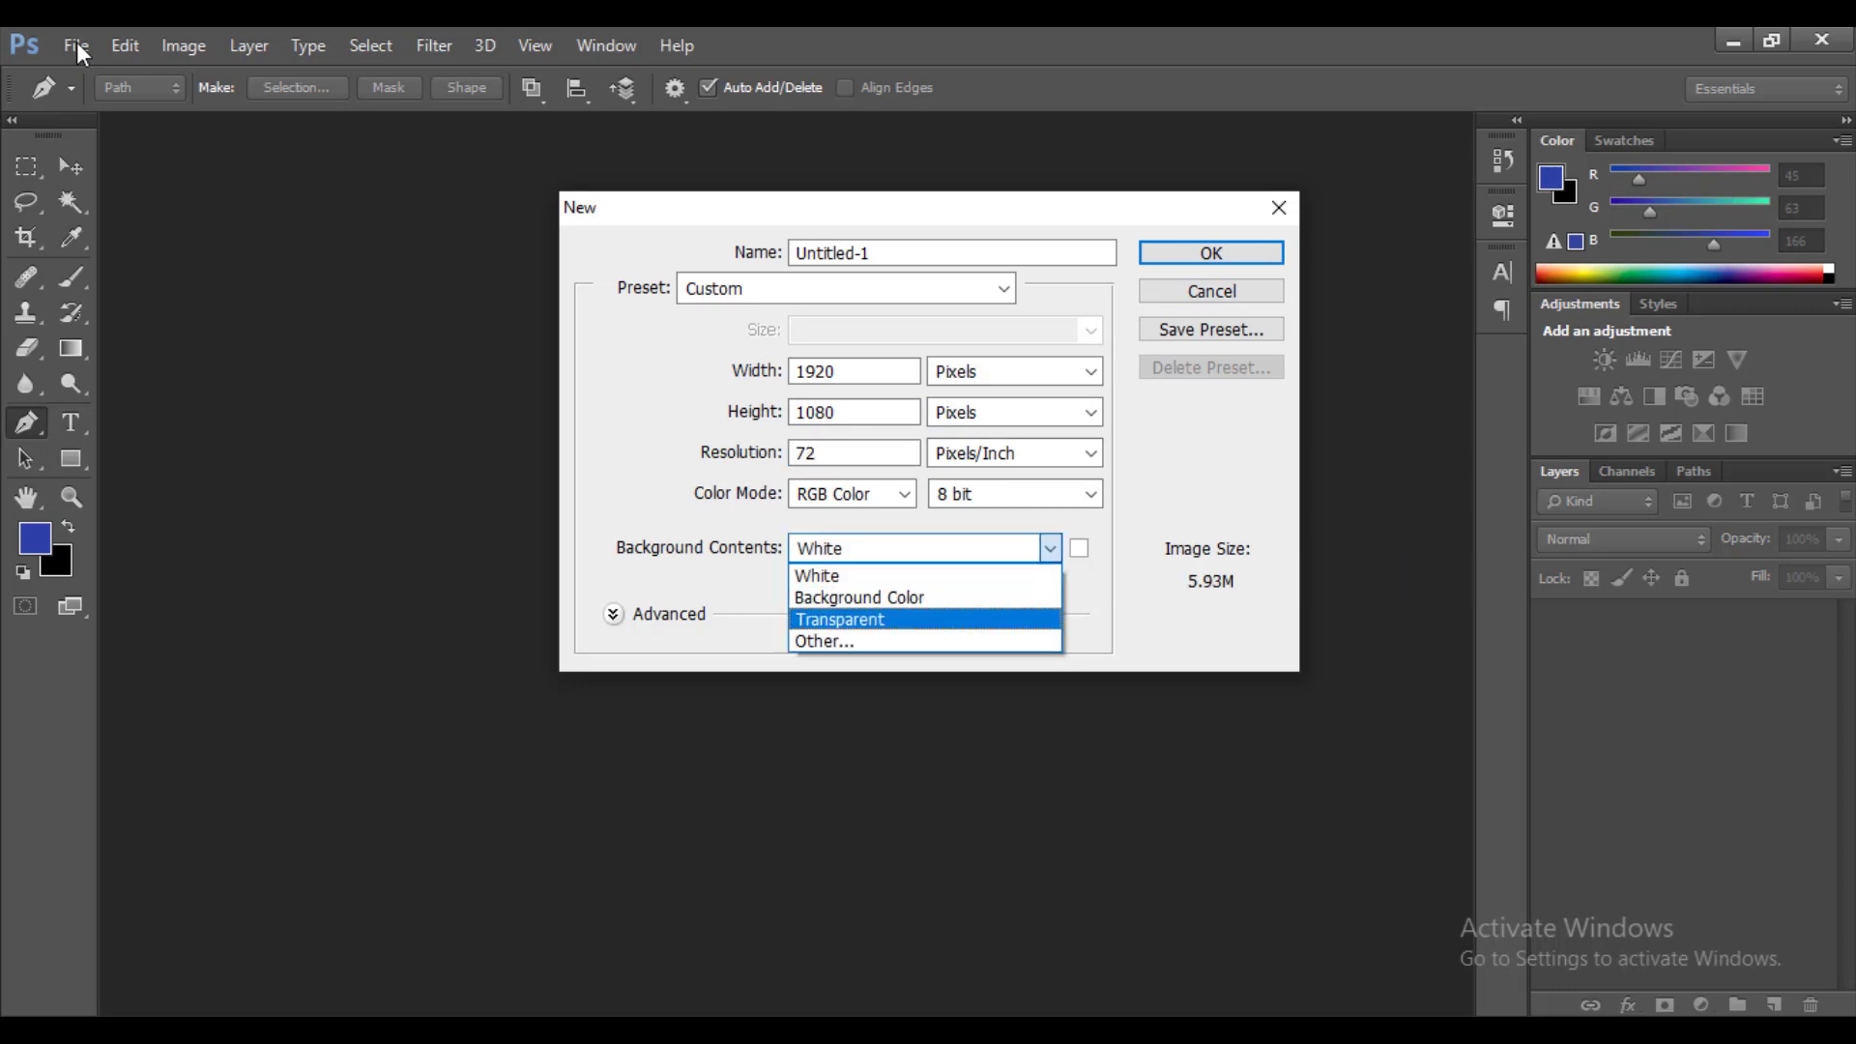
key("Return")
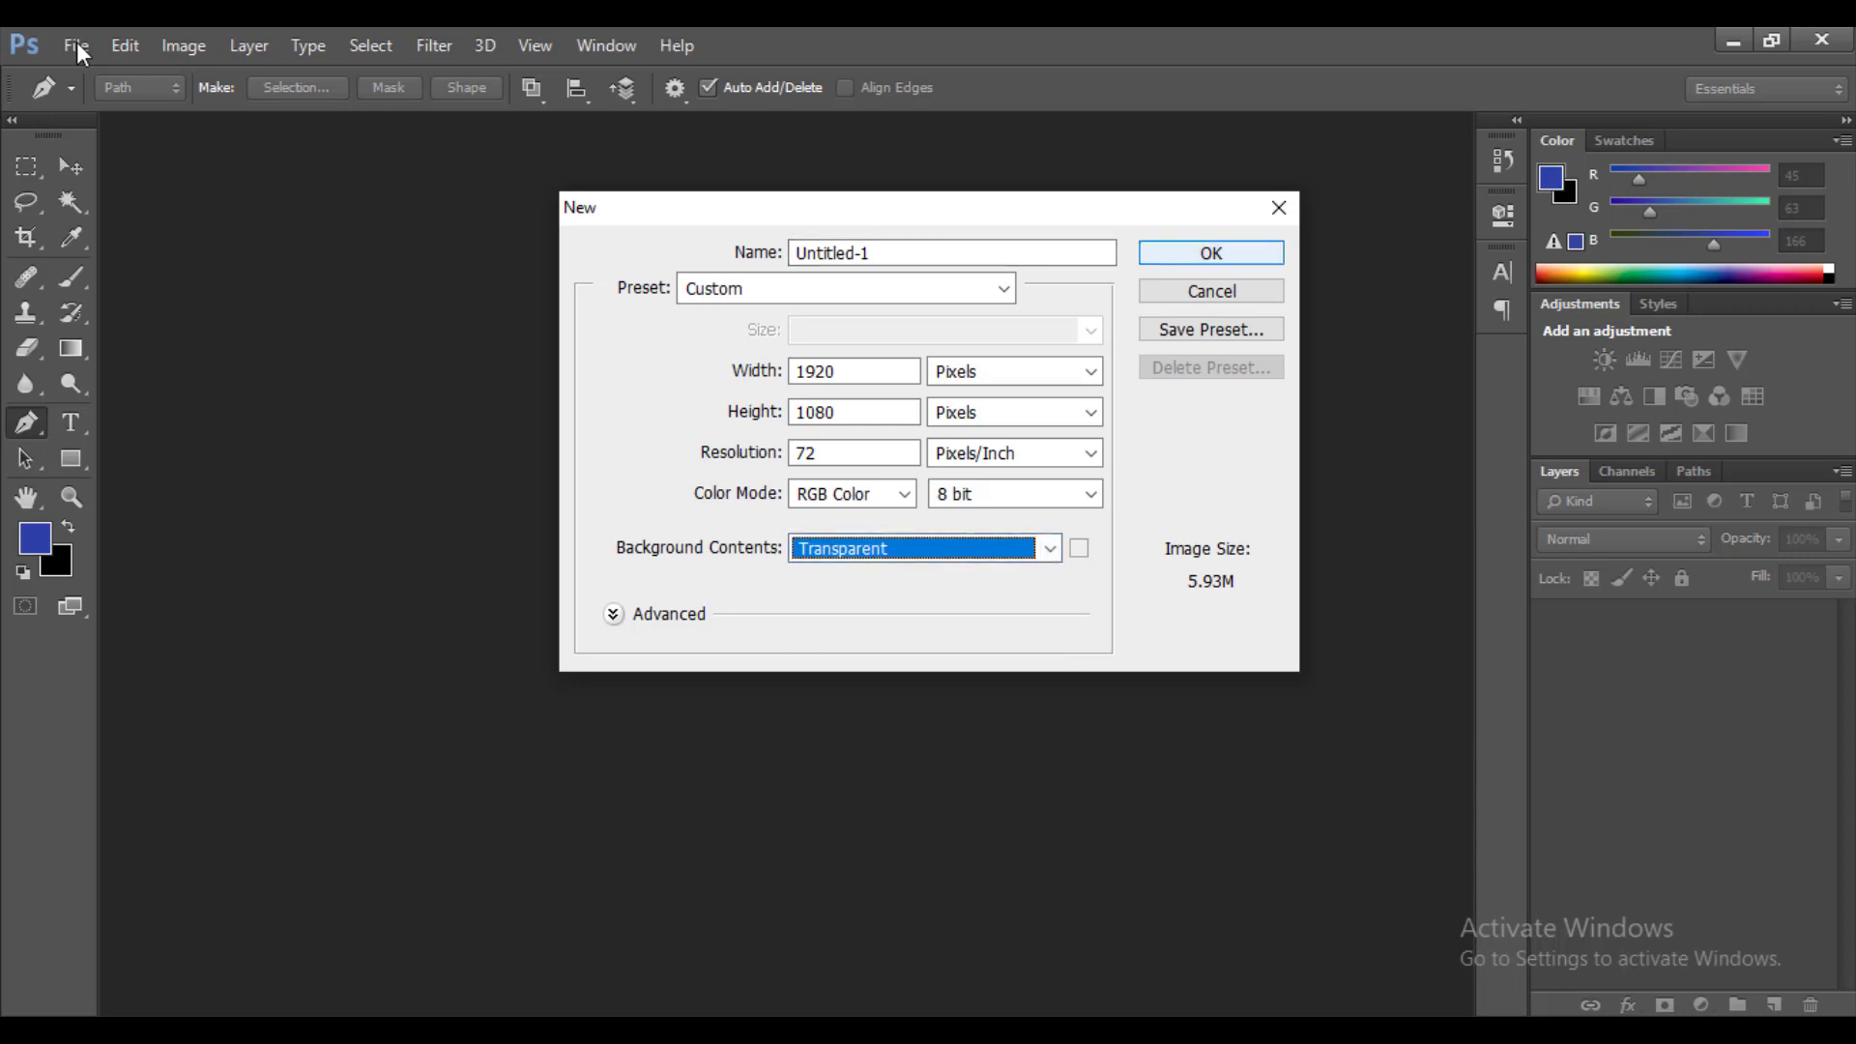
key("Return")
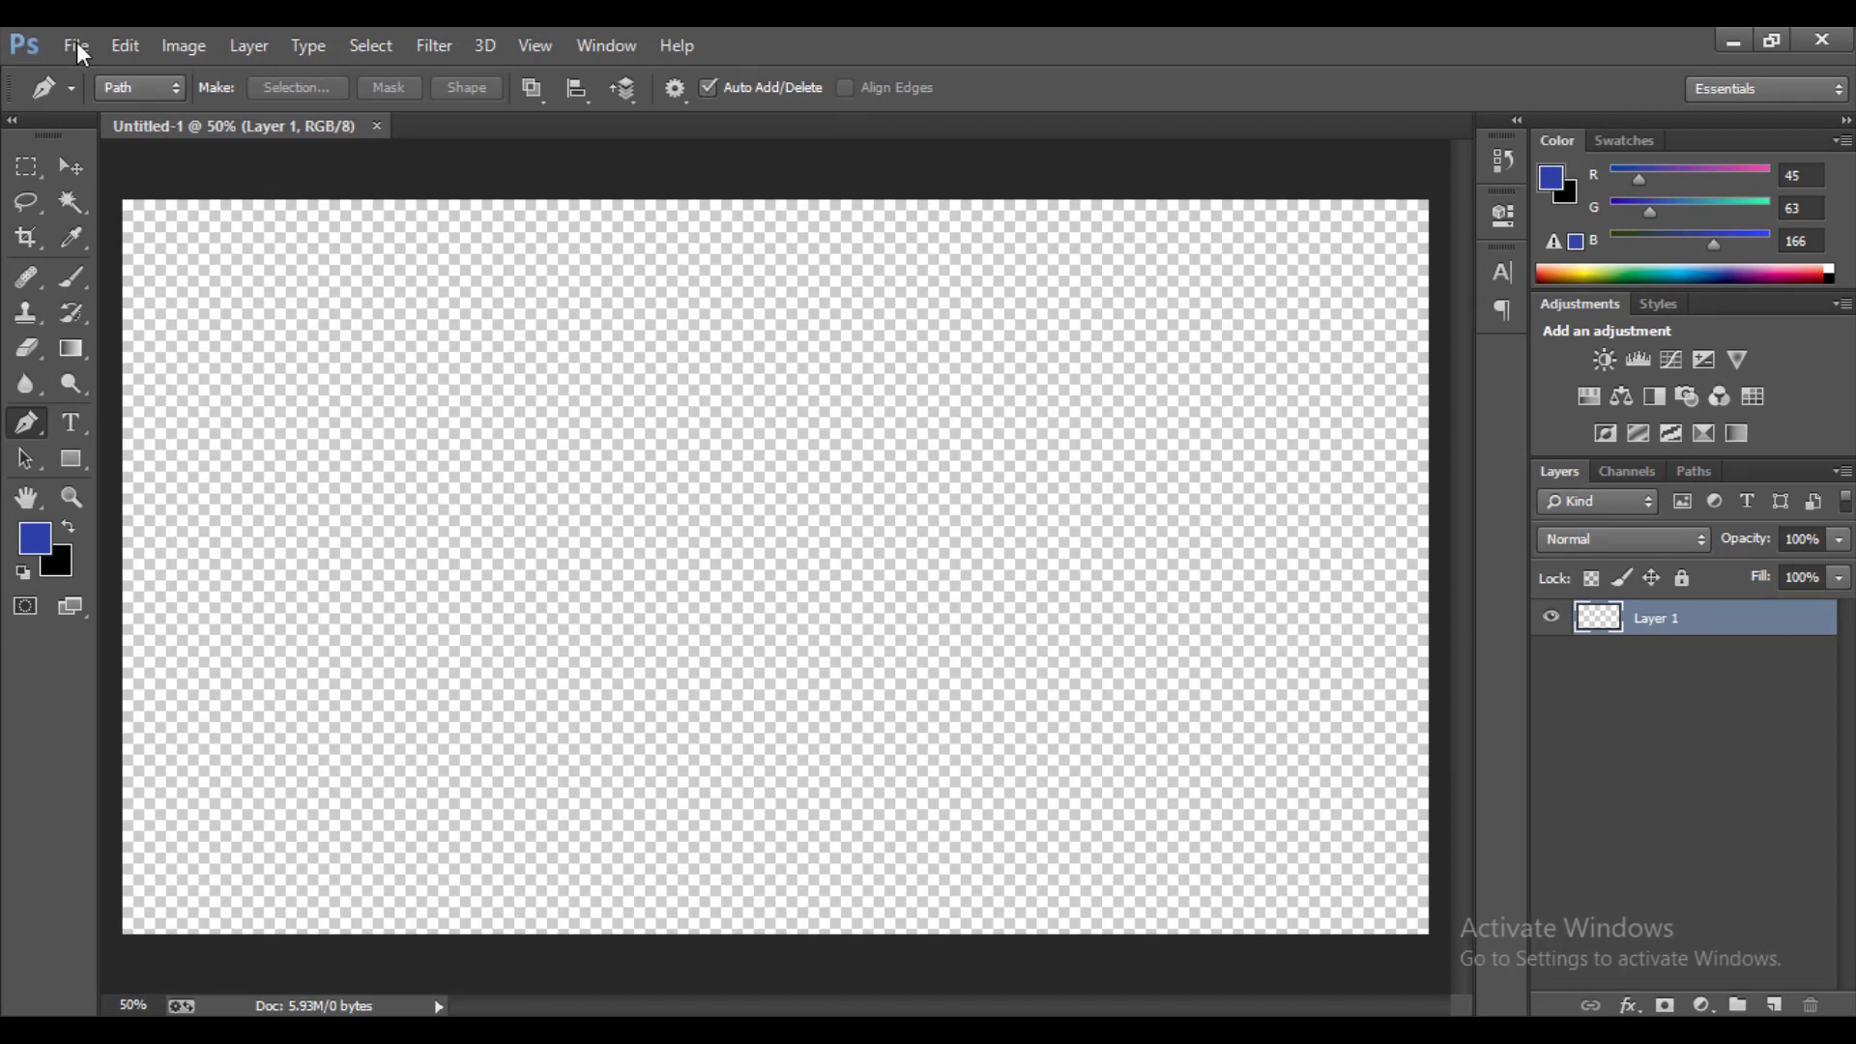
- Duplicate the blank layer and draw a closed four-point Pen path forming a slanted stripe from the canvas's lower-left corner to its upper edge
key("ctrl+j")
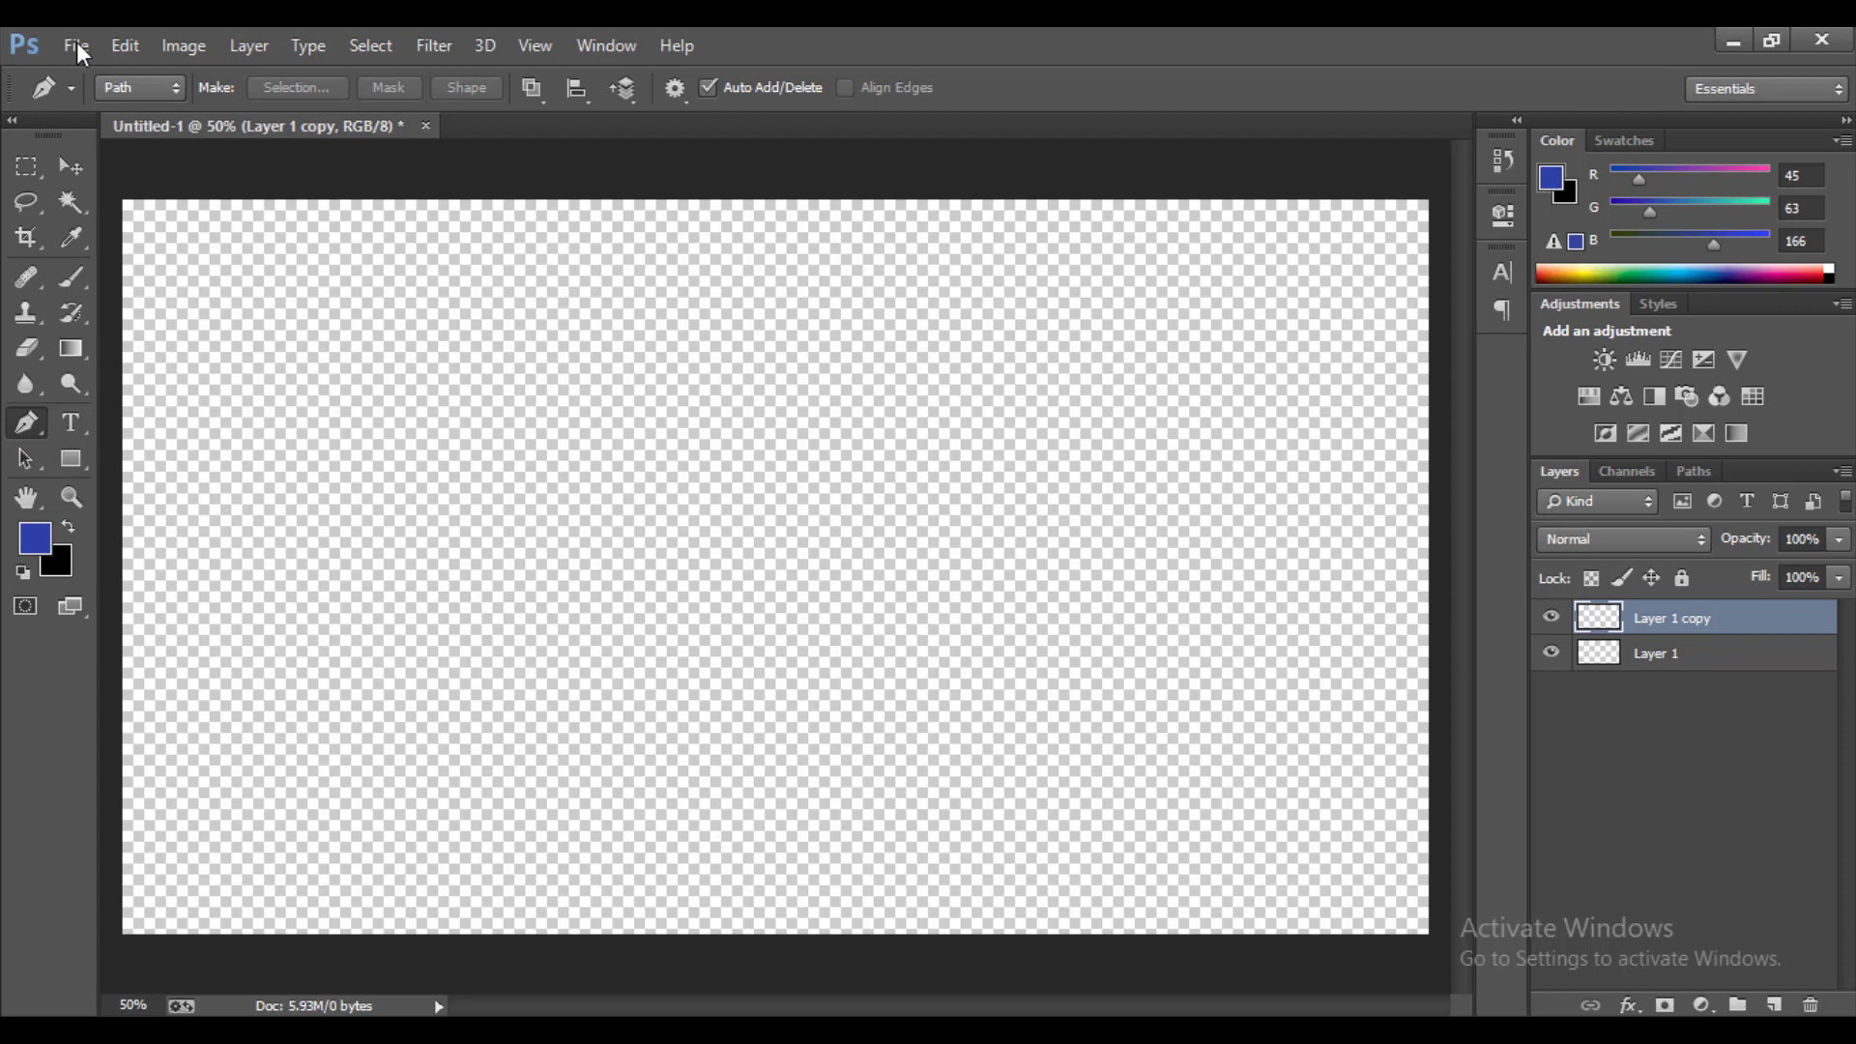
key("ctrl+z")
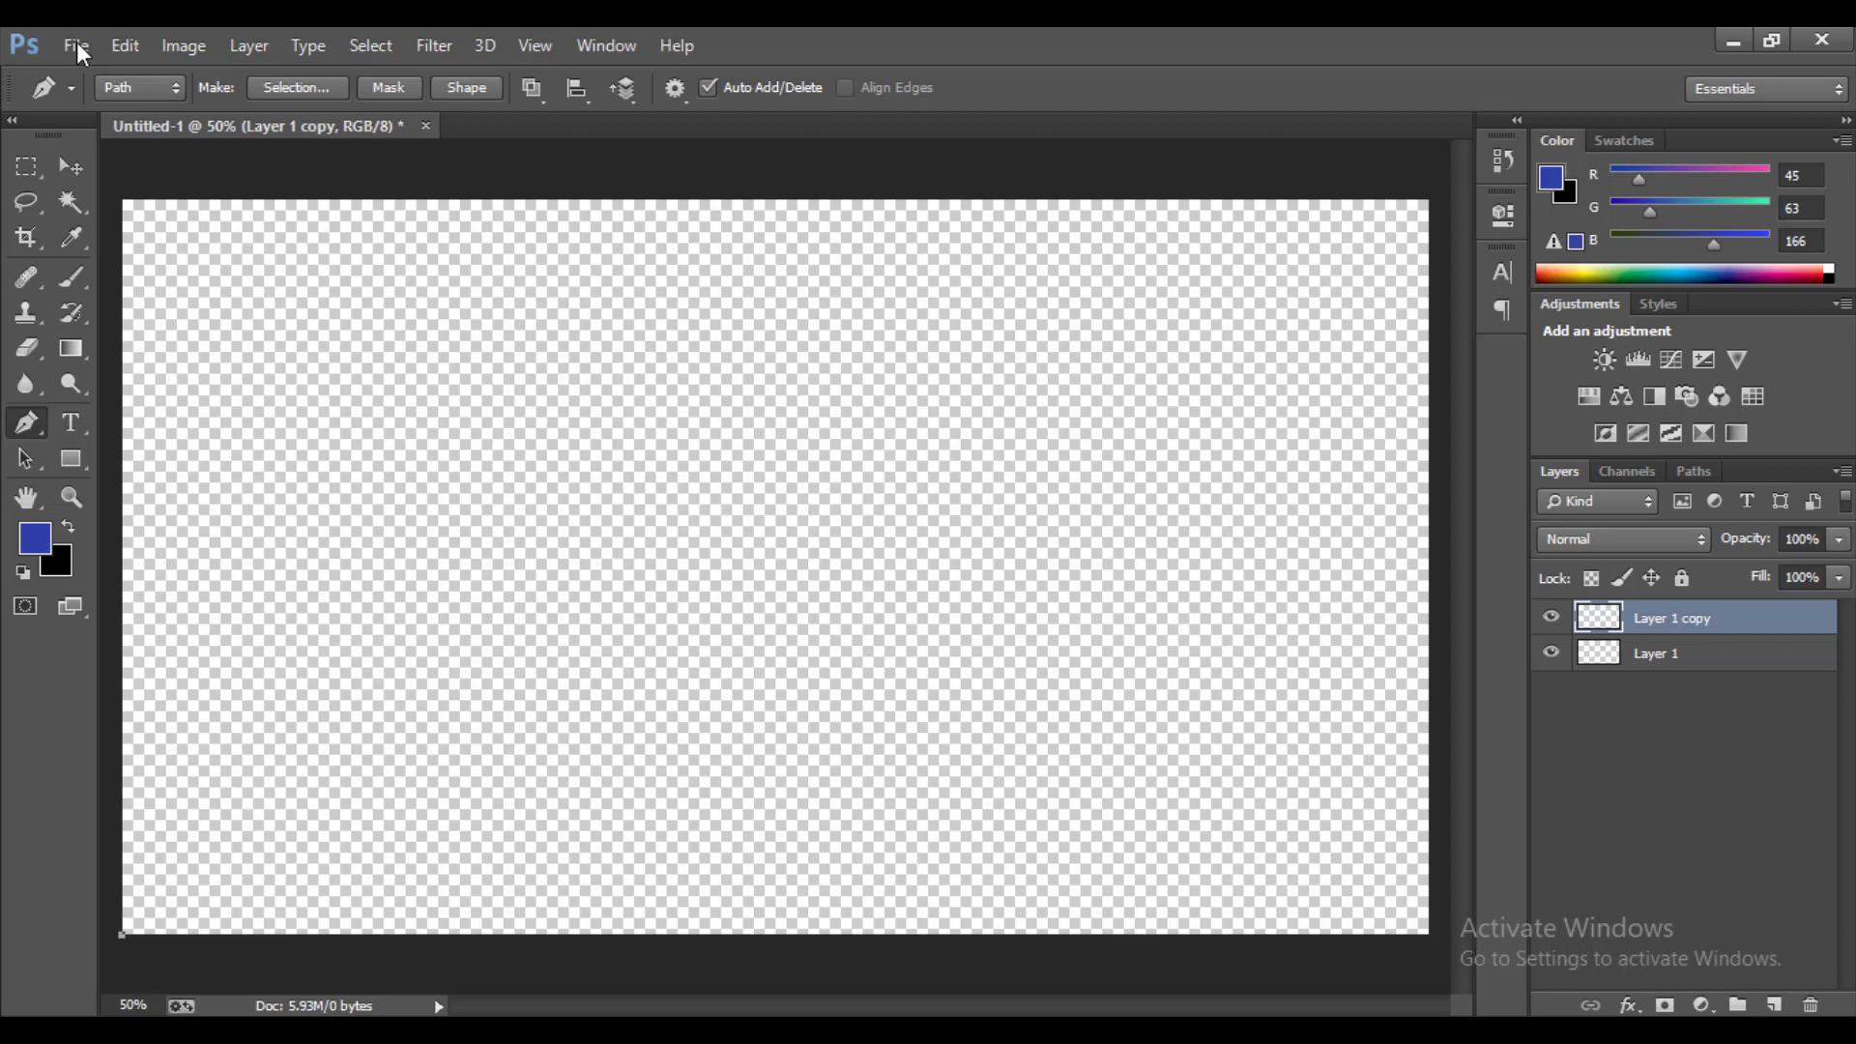
key("ctrl+shift+z")
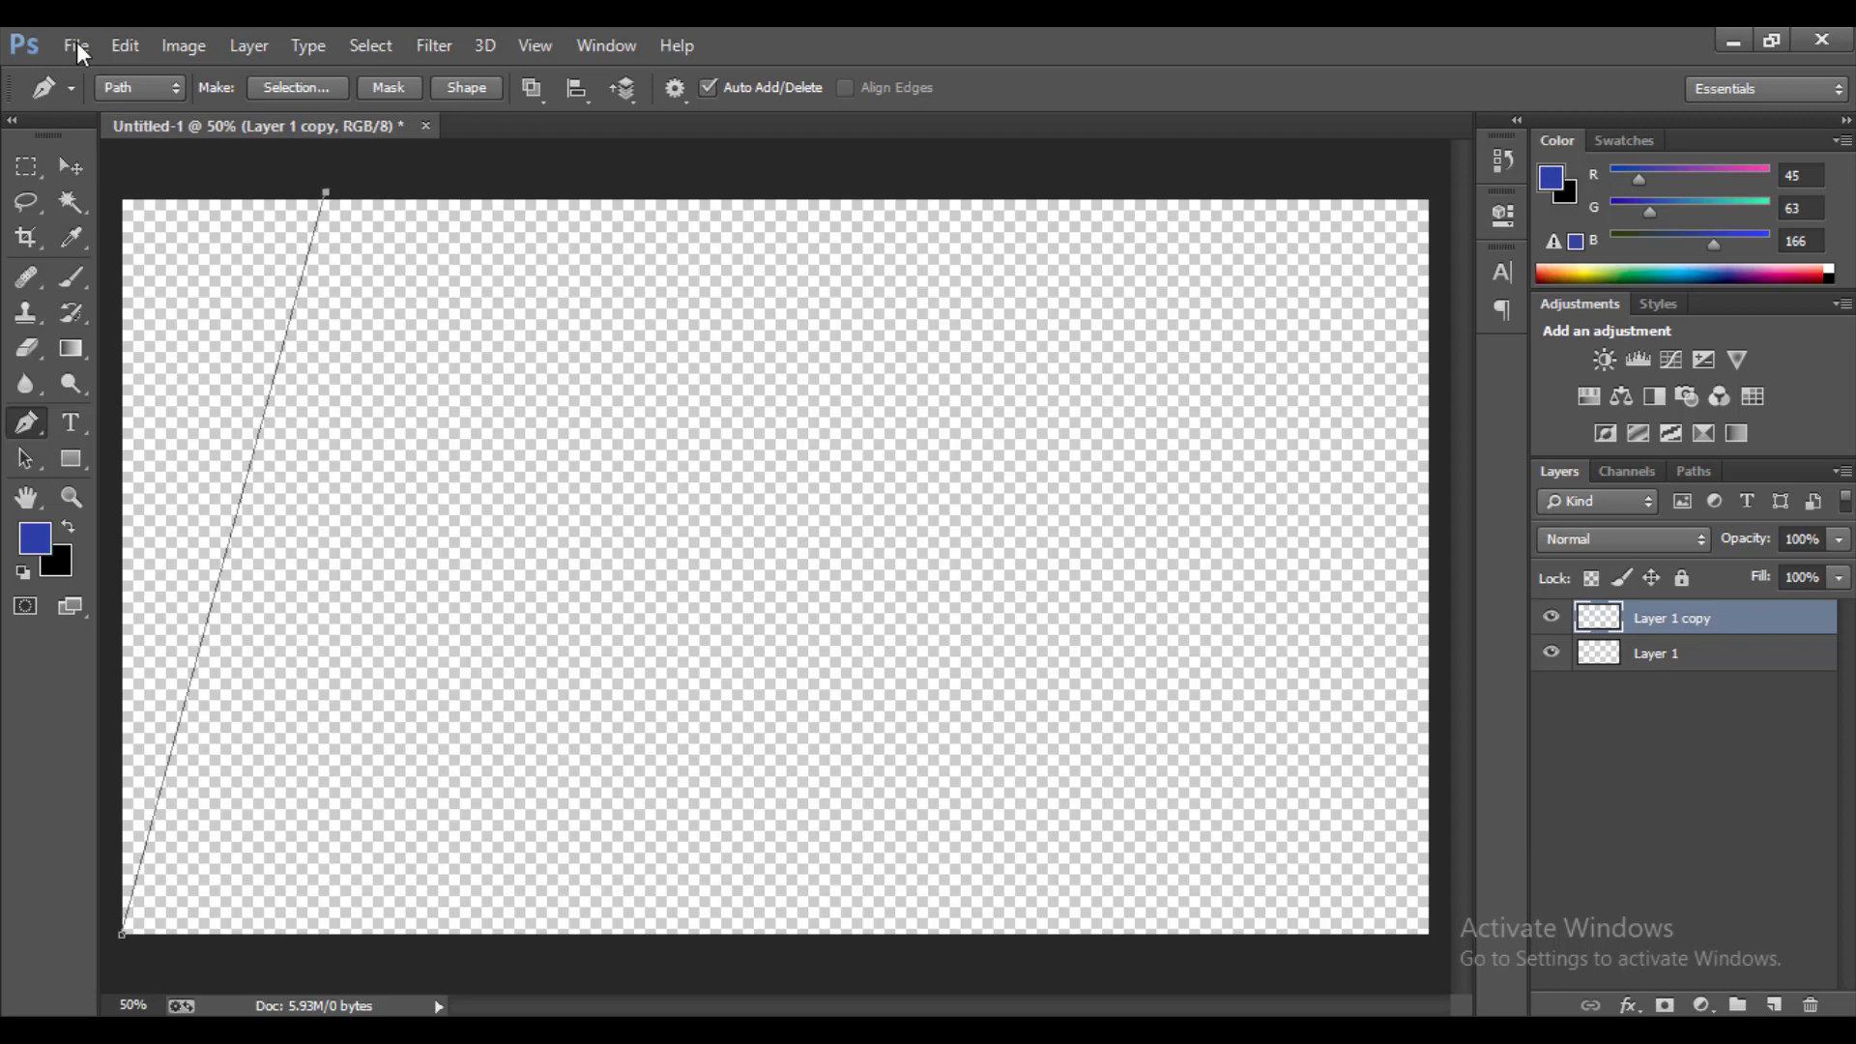
key("ctrl+shift+z")
key("ctrl+shift+z")
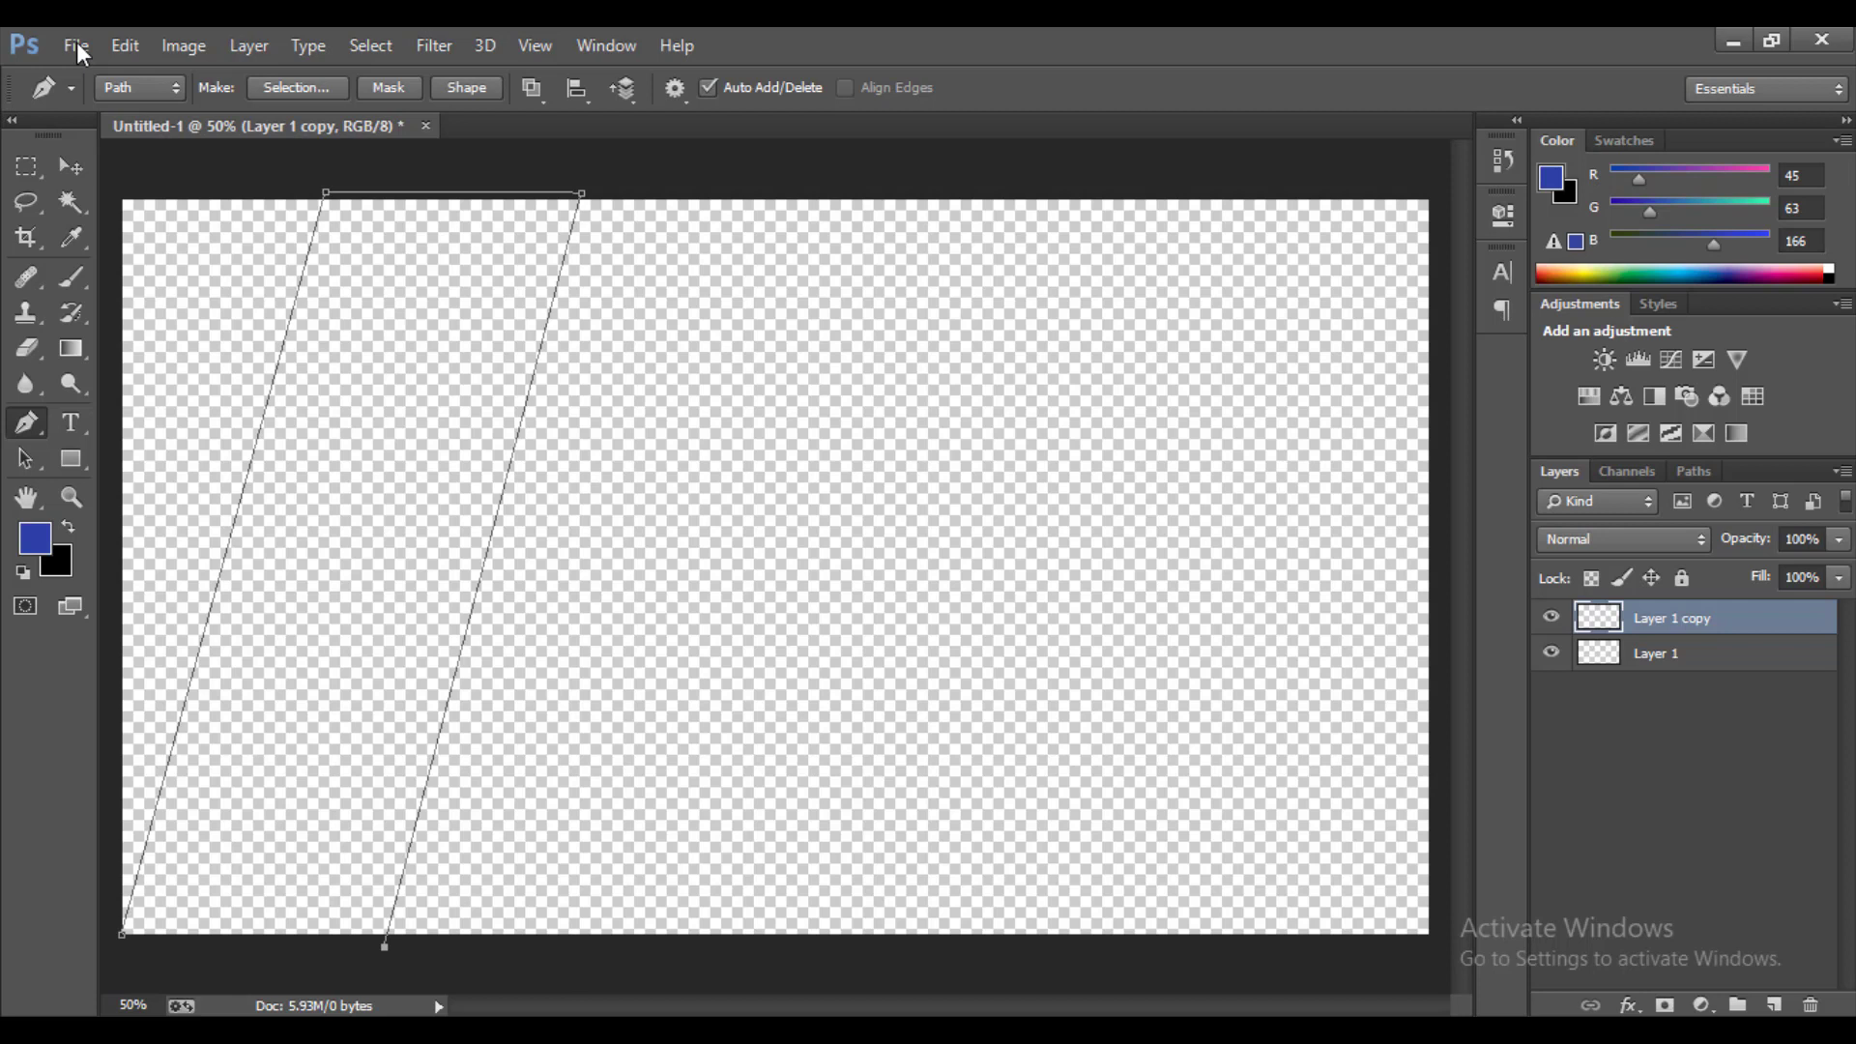
key("ctrl+shift+z")
- Convert the slanted path into a selection with 0 px feather, fill it with the blue foreground color, and deselect
right_click(510, 570)
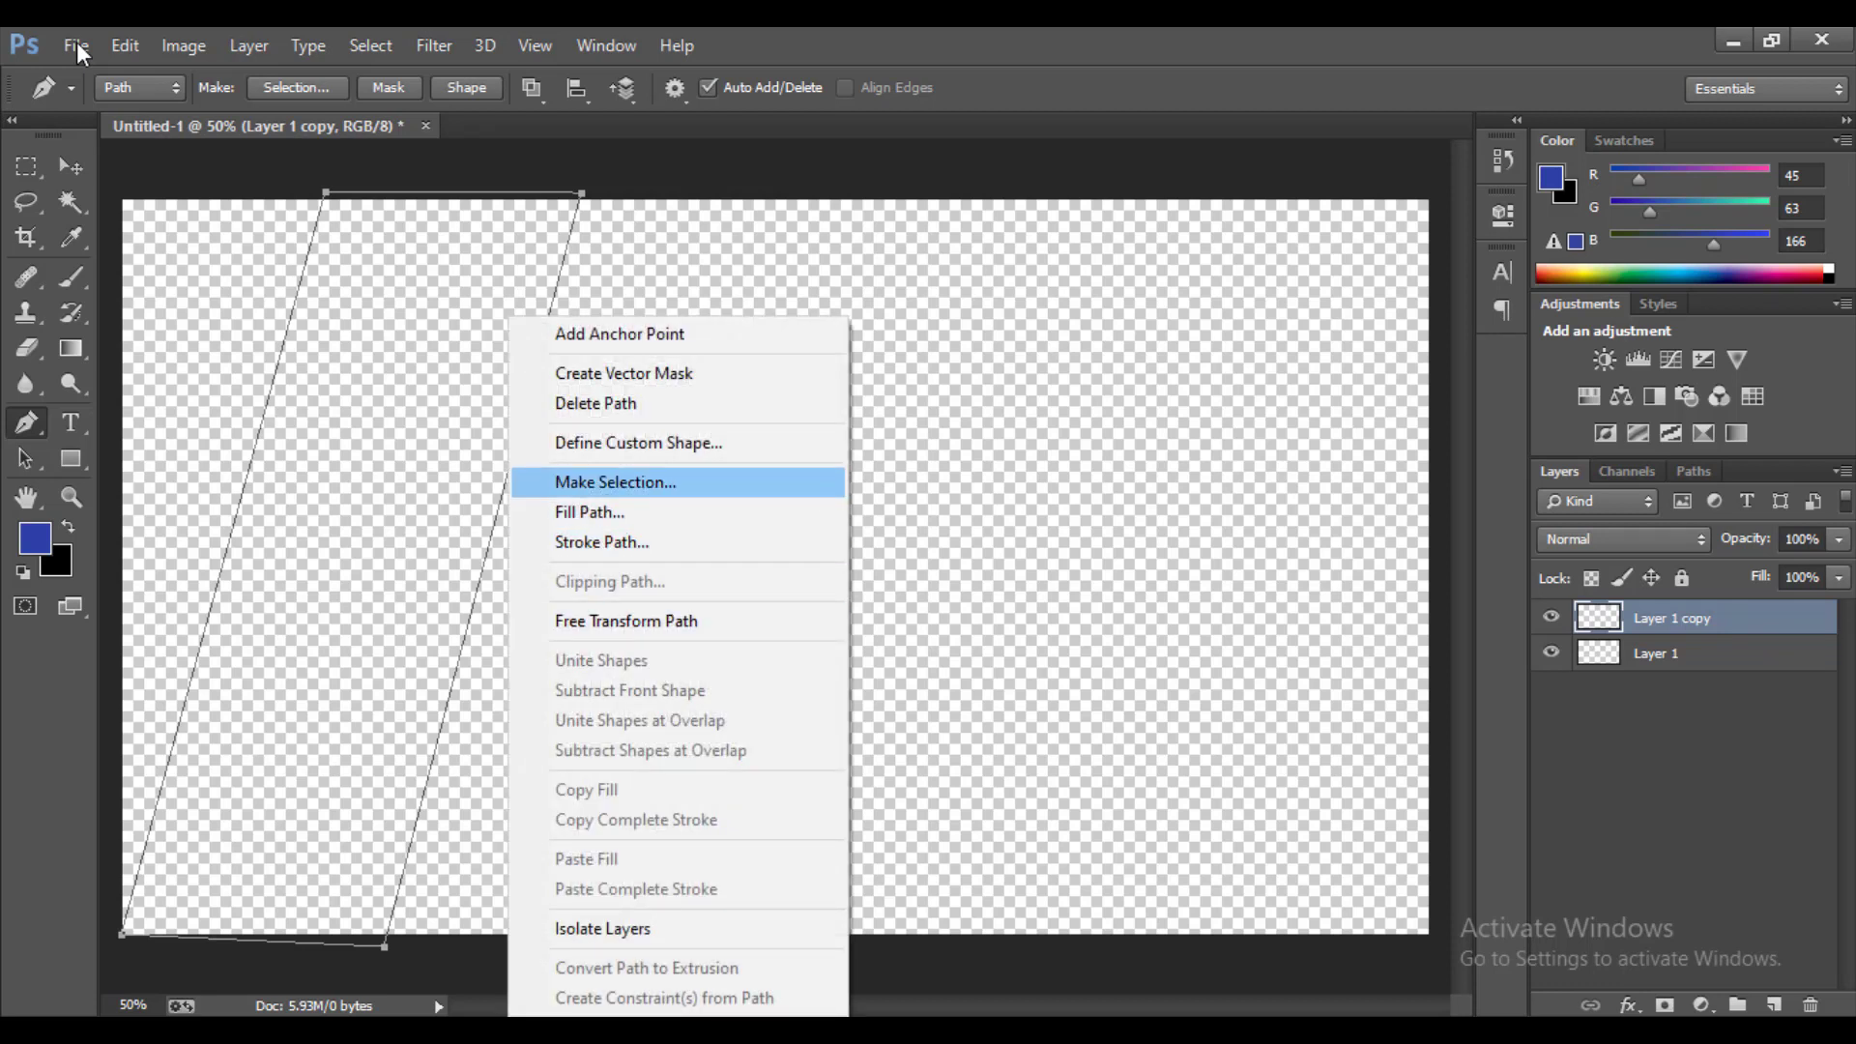
key("Return")
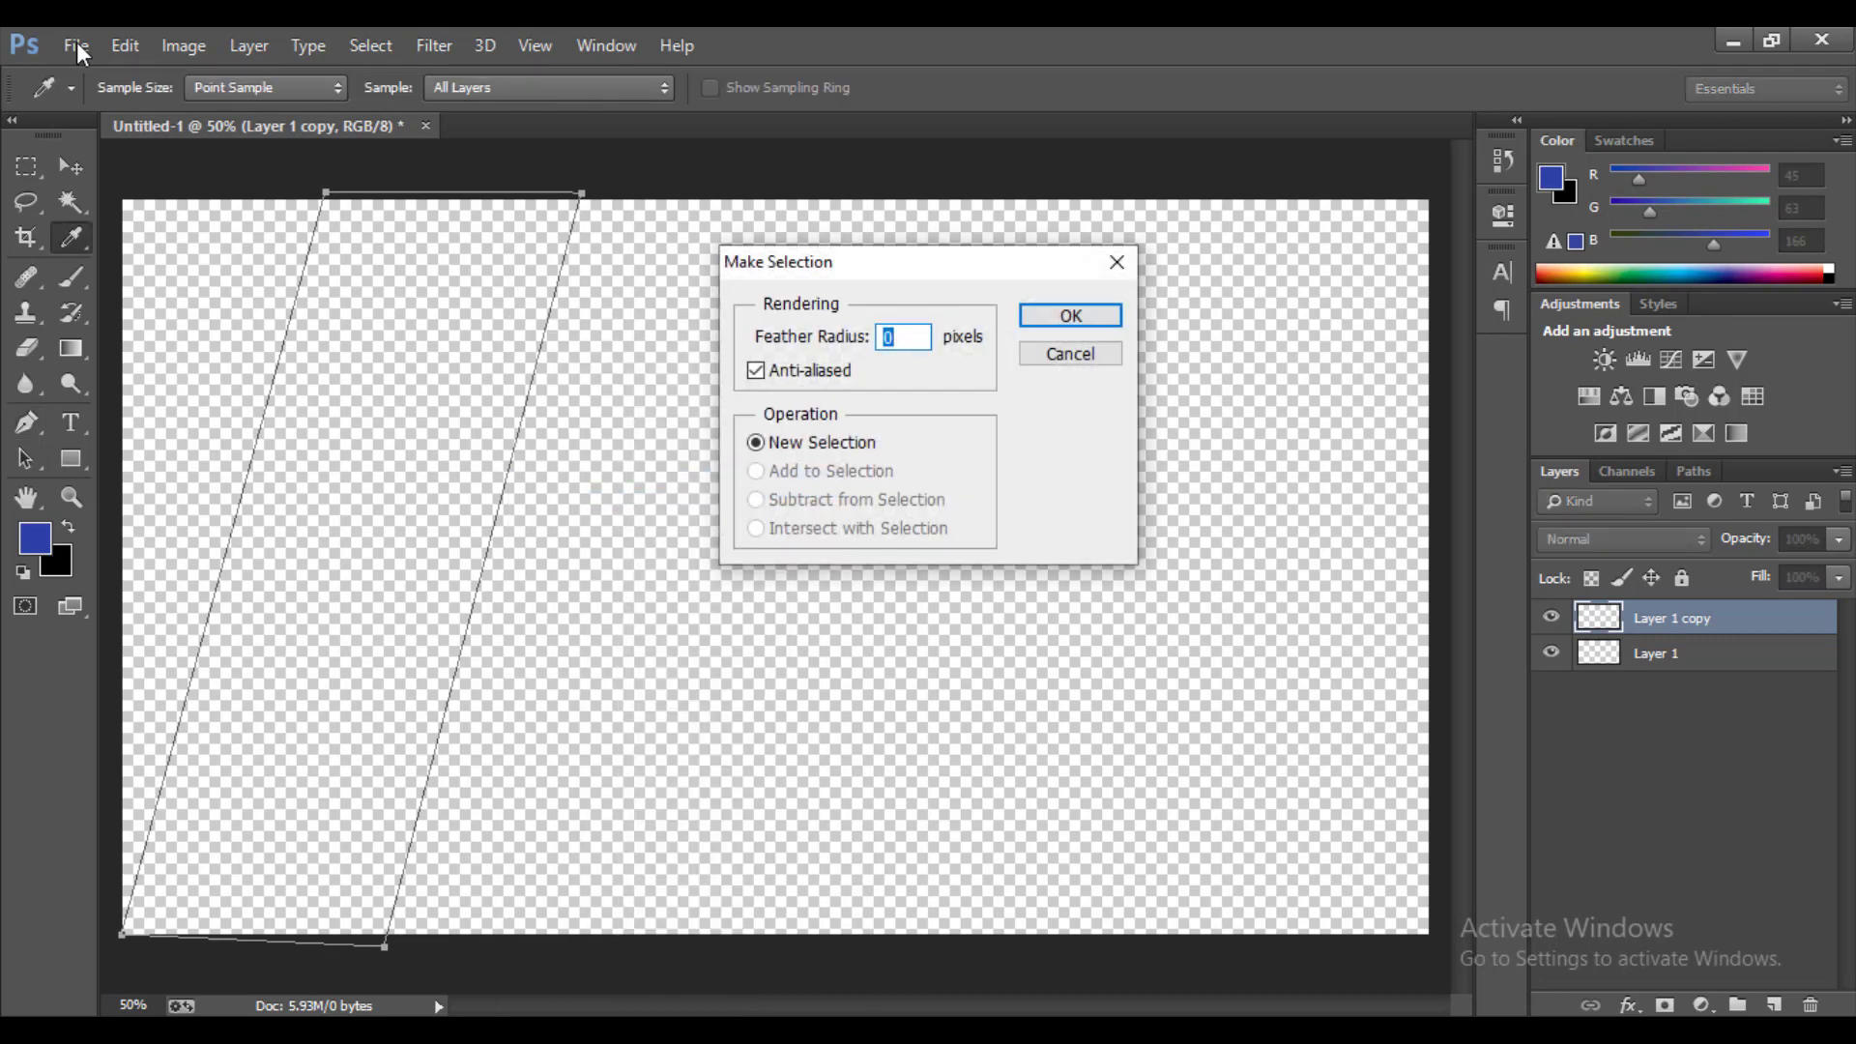
key("Return")
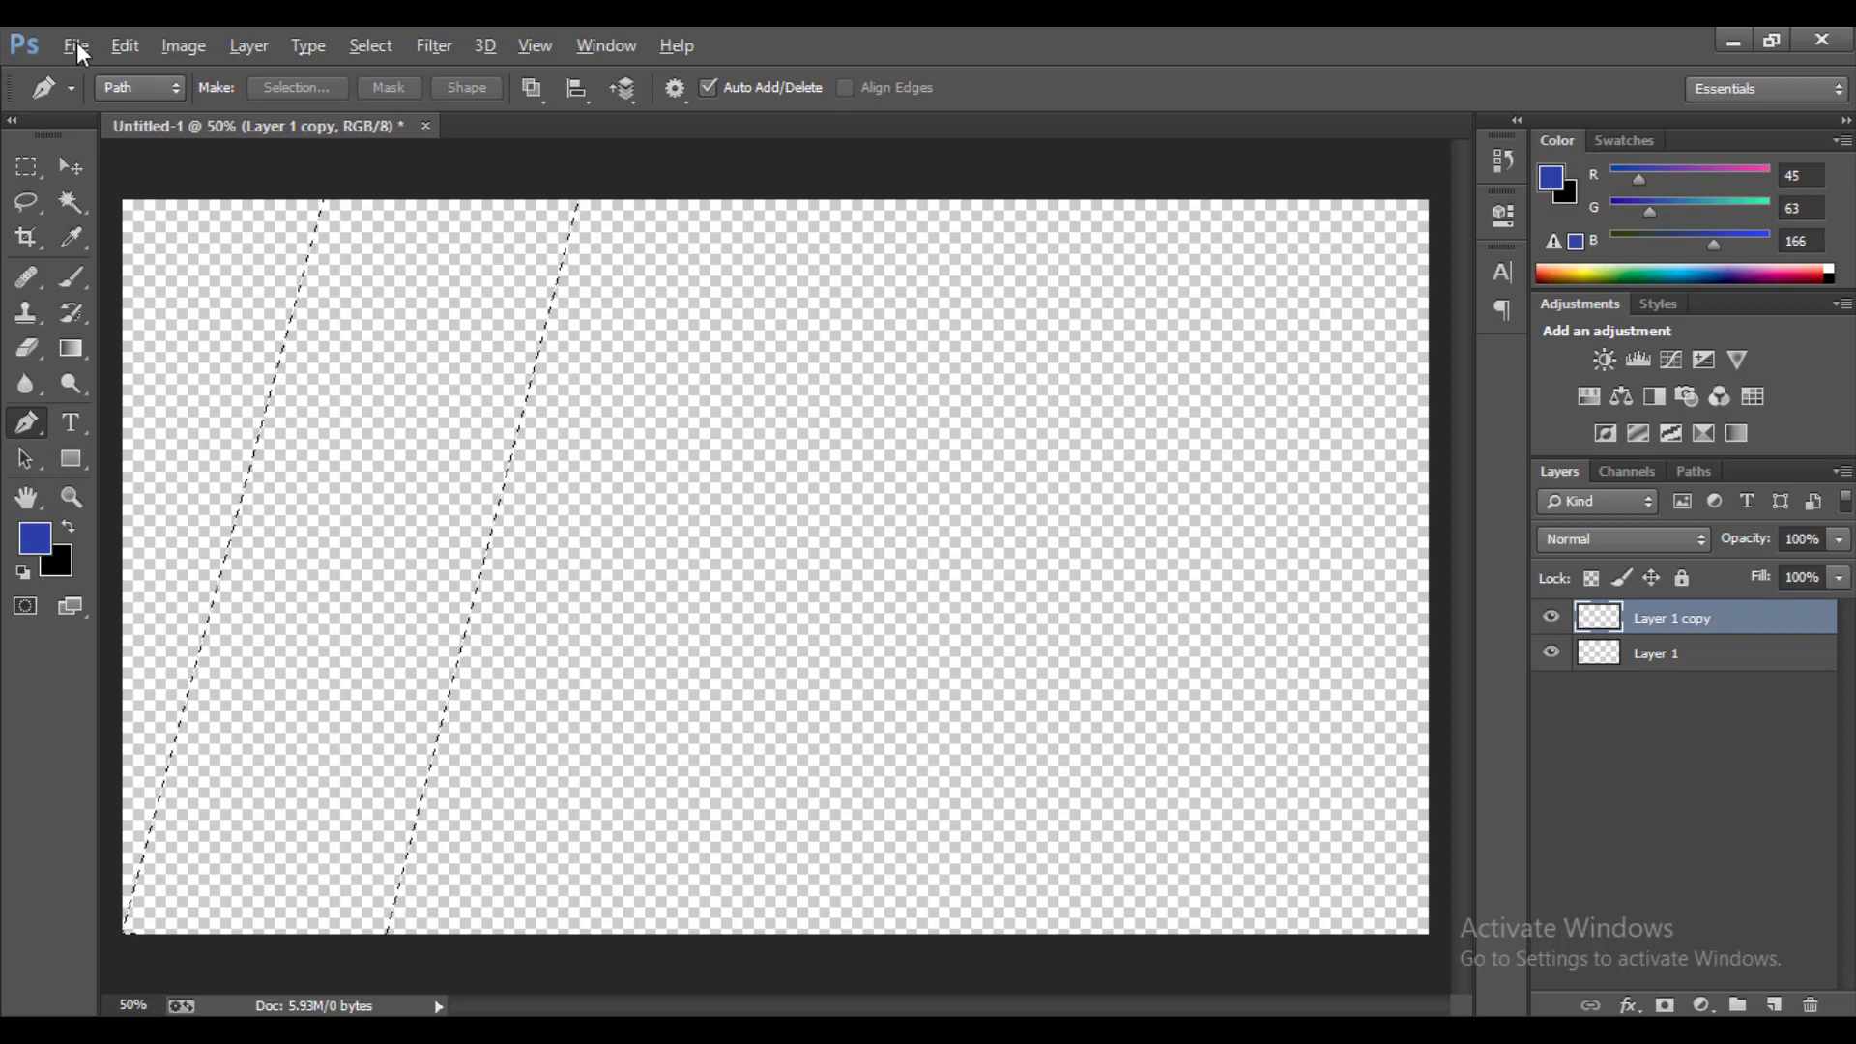
key("alt+BackSpace")
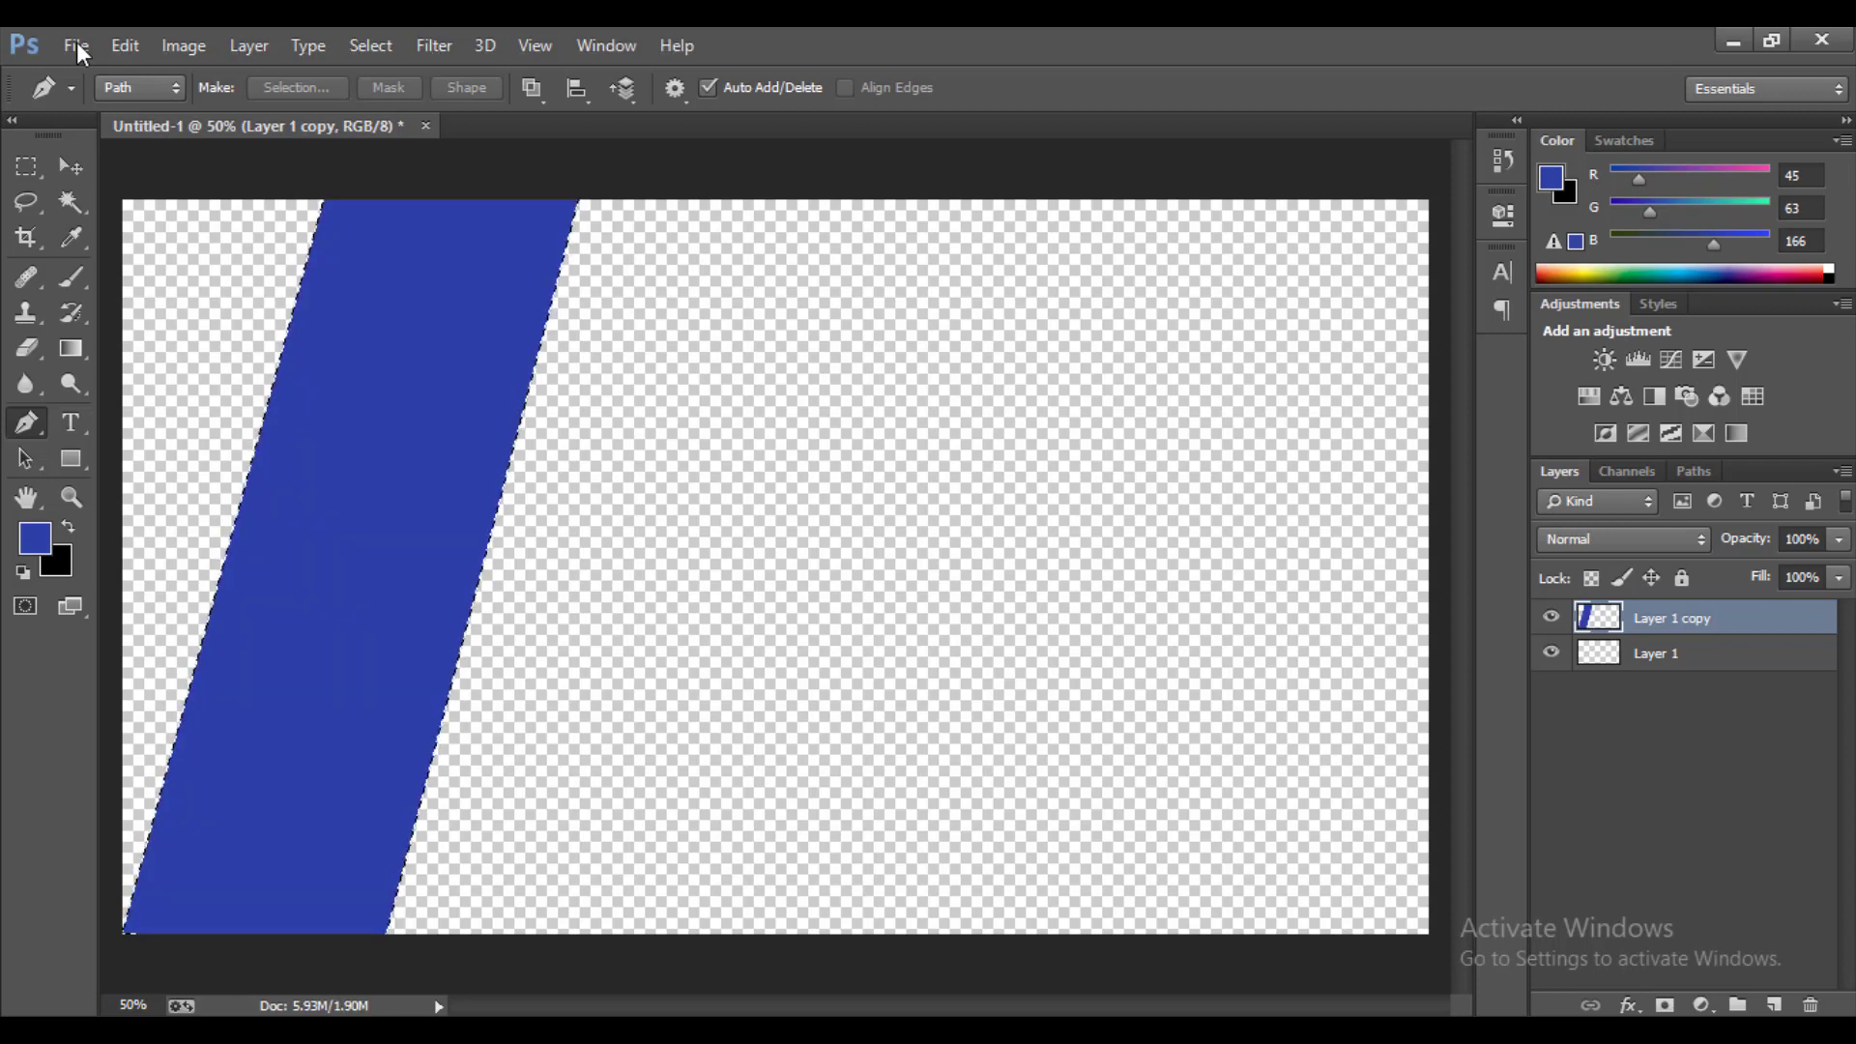
key("ctrl+d")
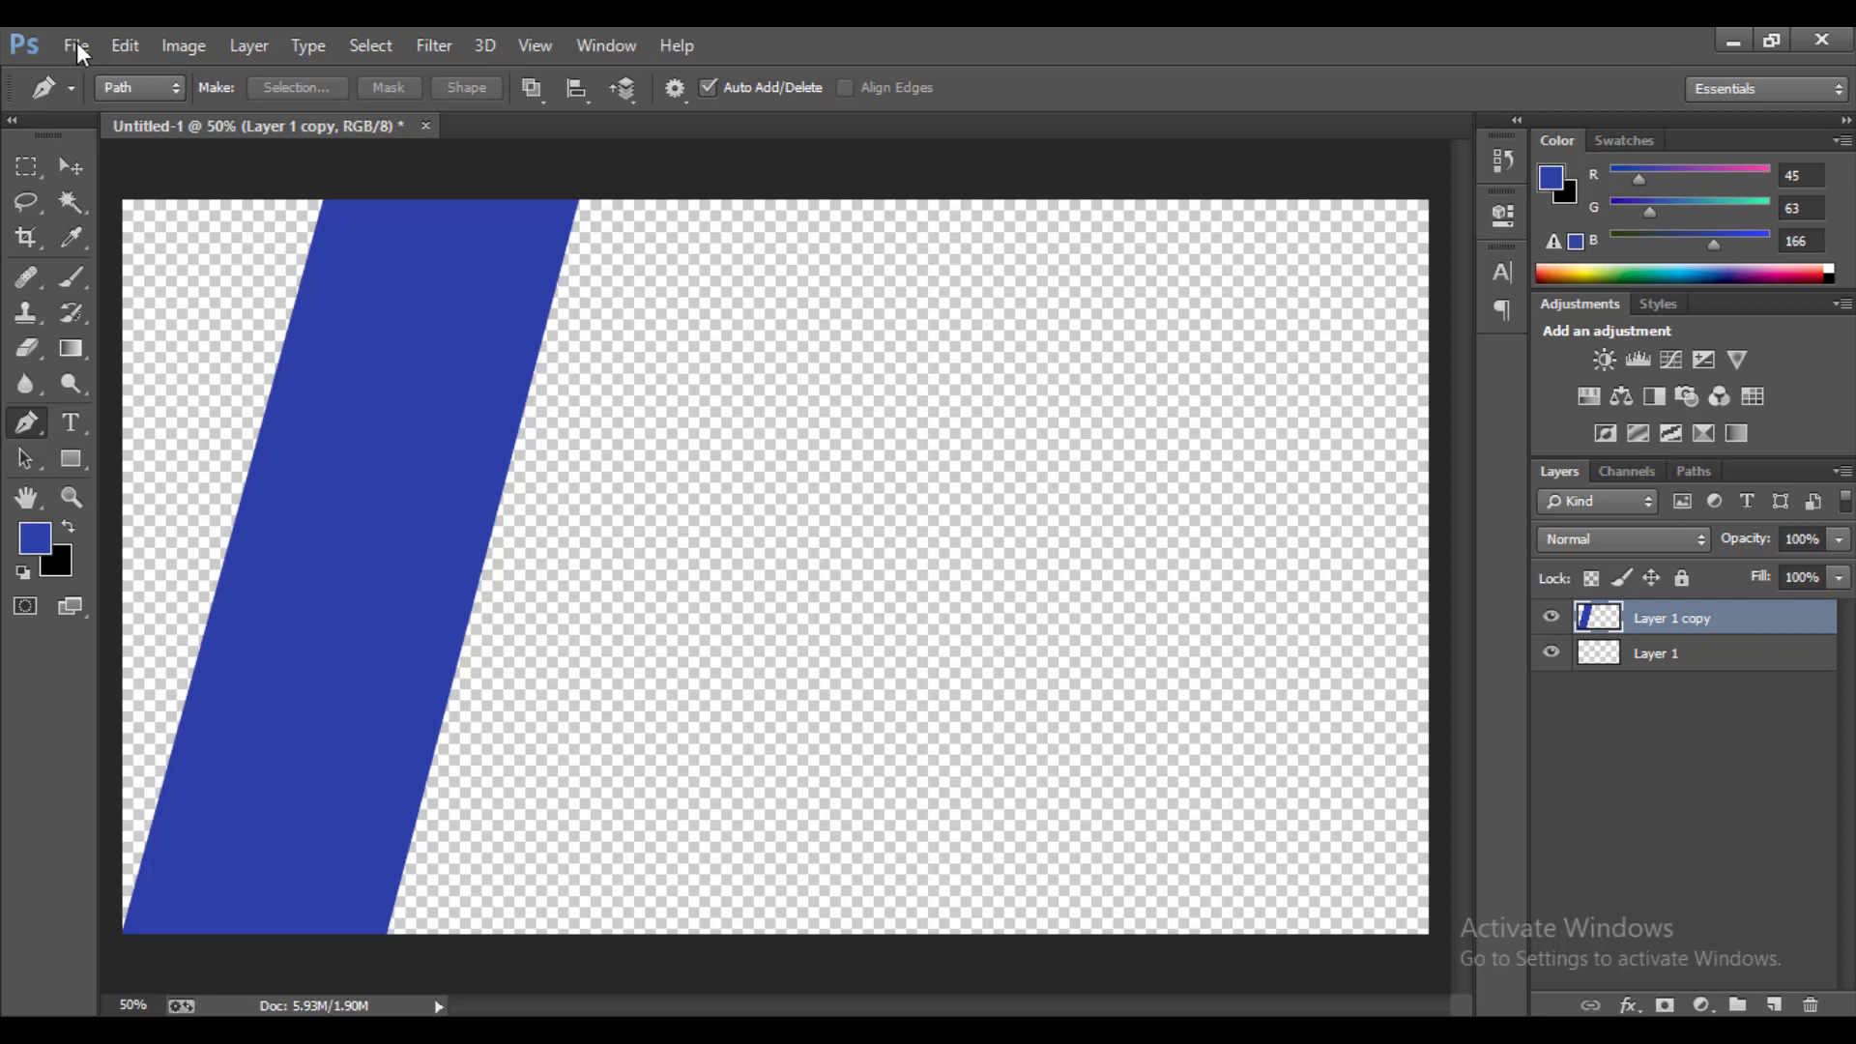
- Duplicate the blue stripe twice and place the copies side by side to its right, leaving thin gaps between the stripes
key("ctrl+j")
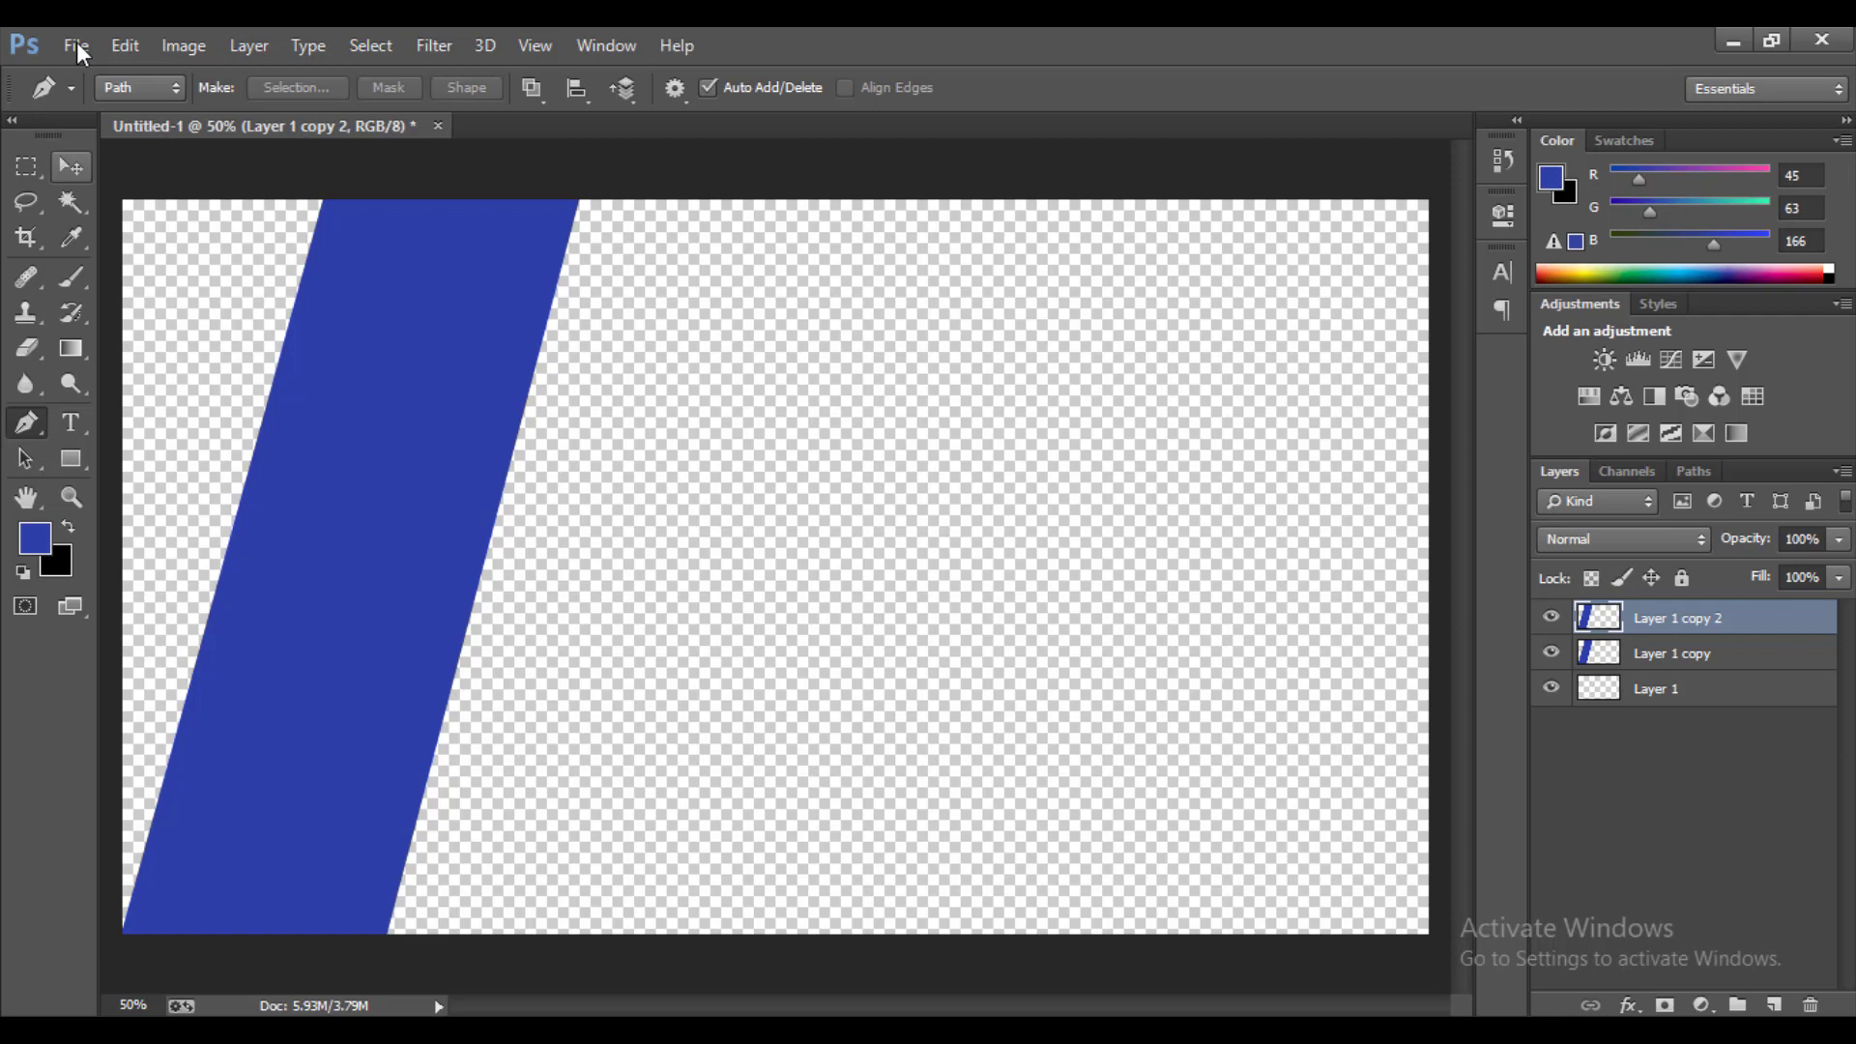
key("v")
mouse_move(375, 570)
left_mouse_down()
mouse_move(655, 558)
mouse_move(638, 559)
left_mouse_up()
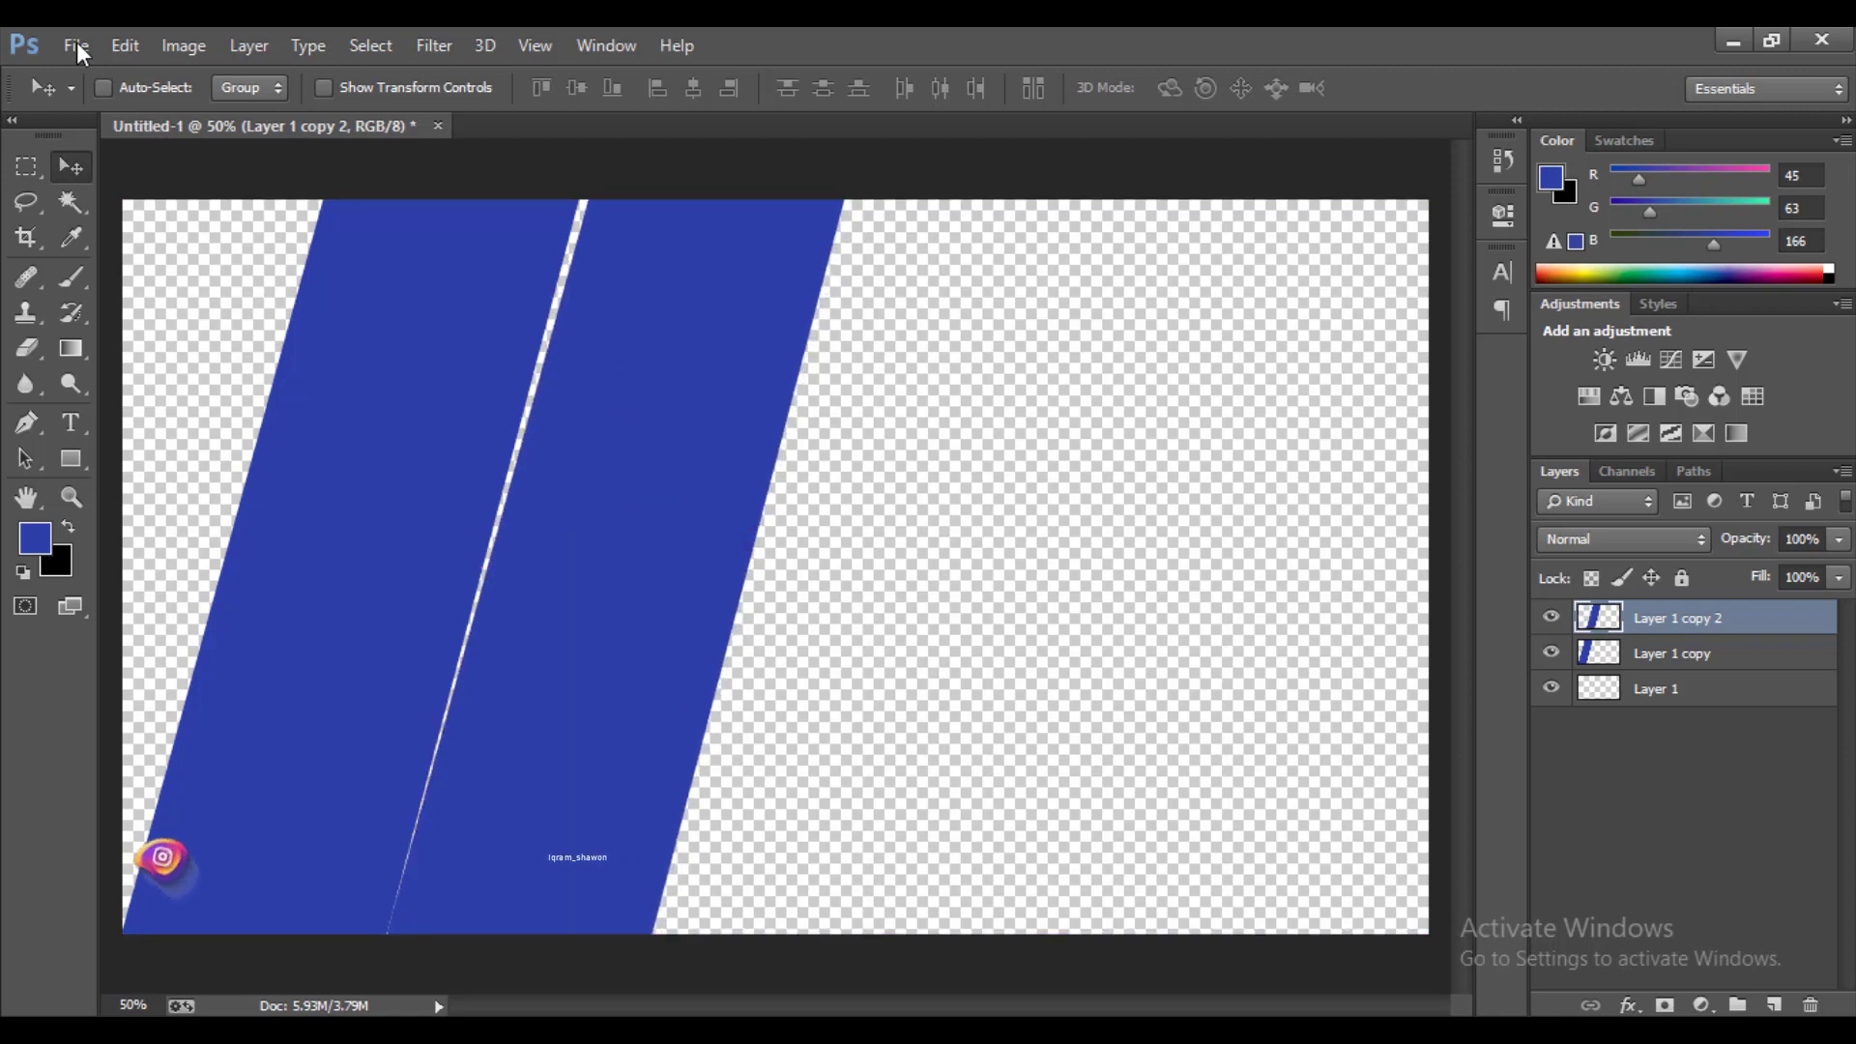
key("ctrl+j")
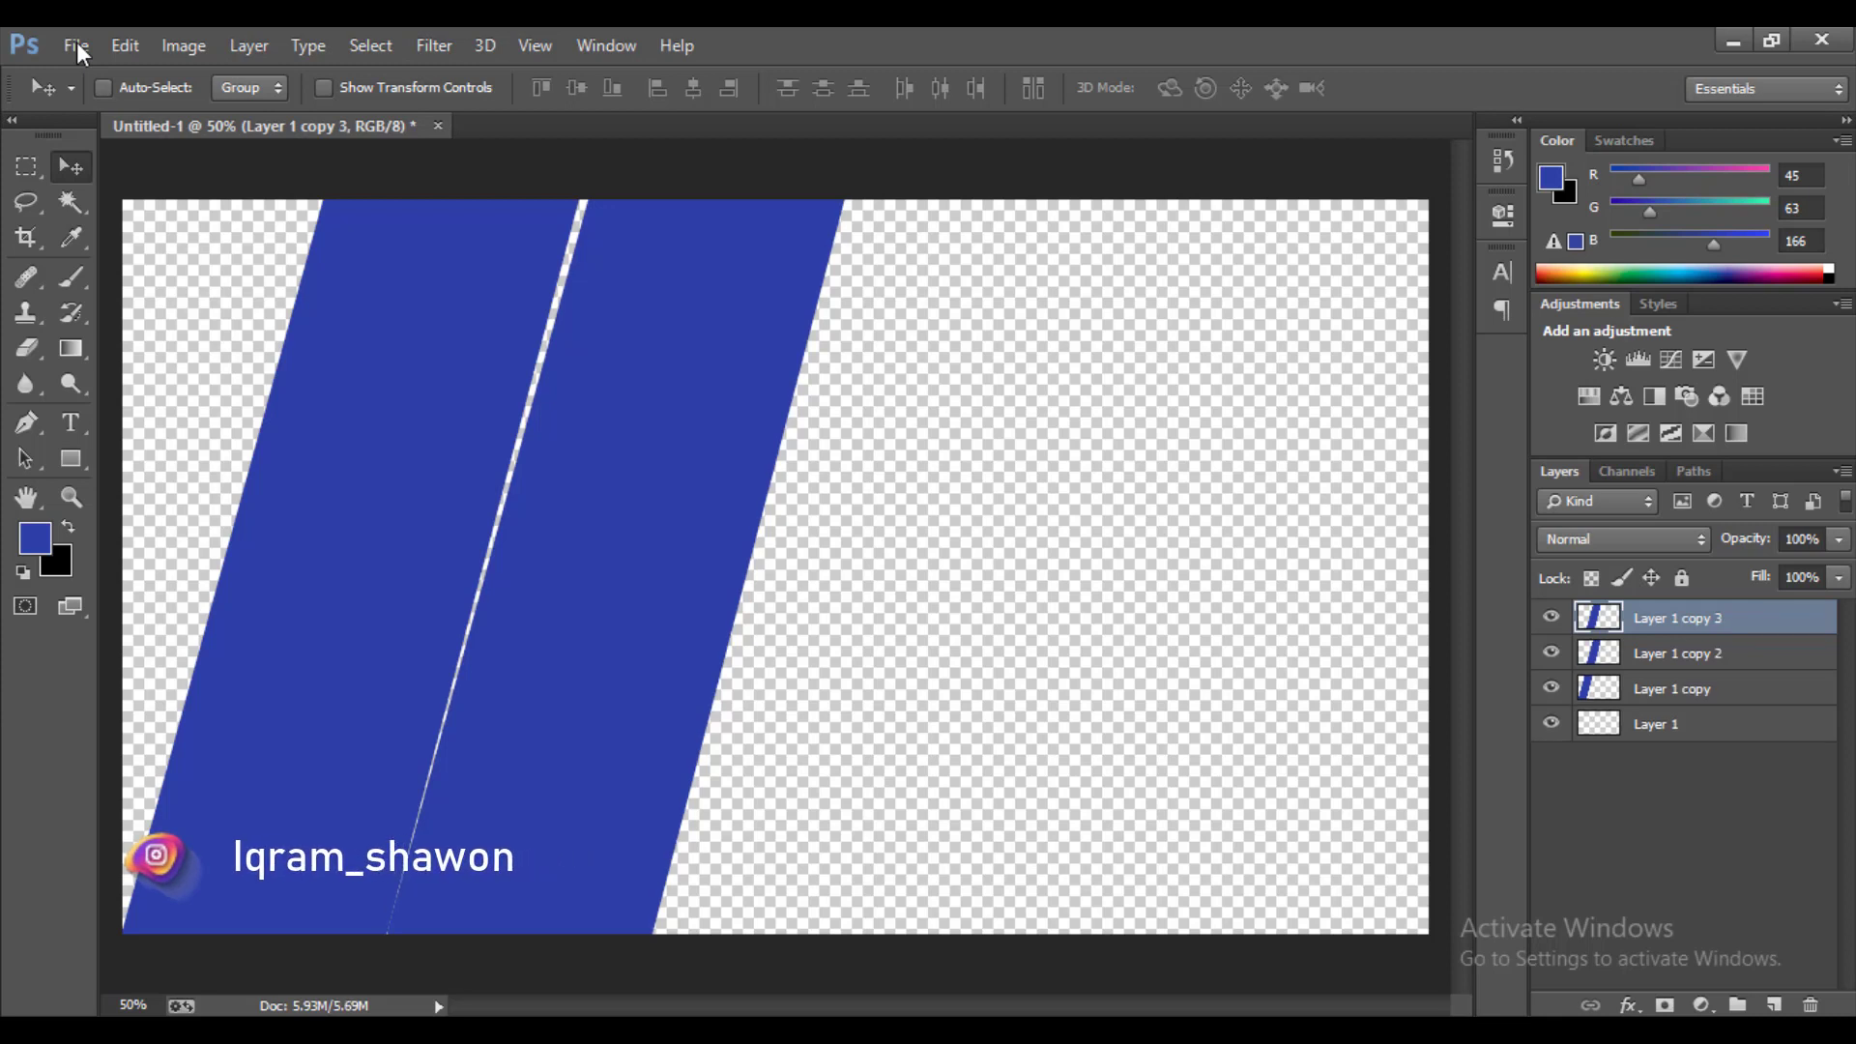
left_click_drag(671, 541, 939, 539)
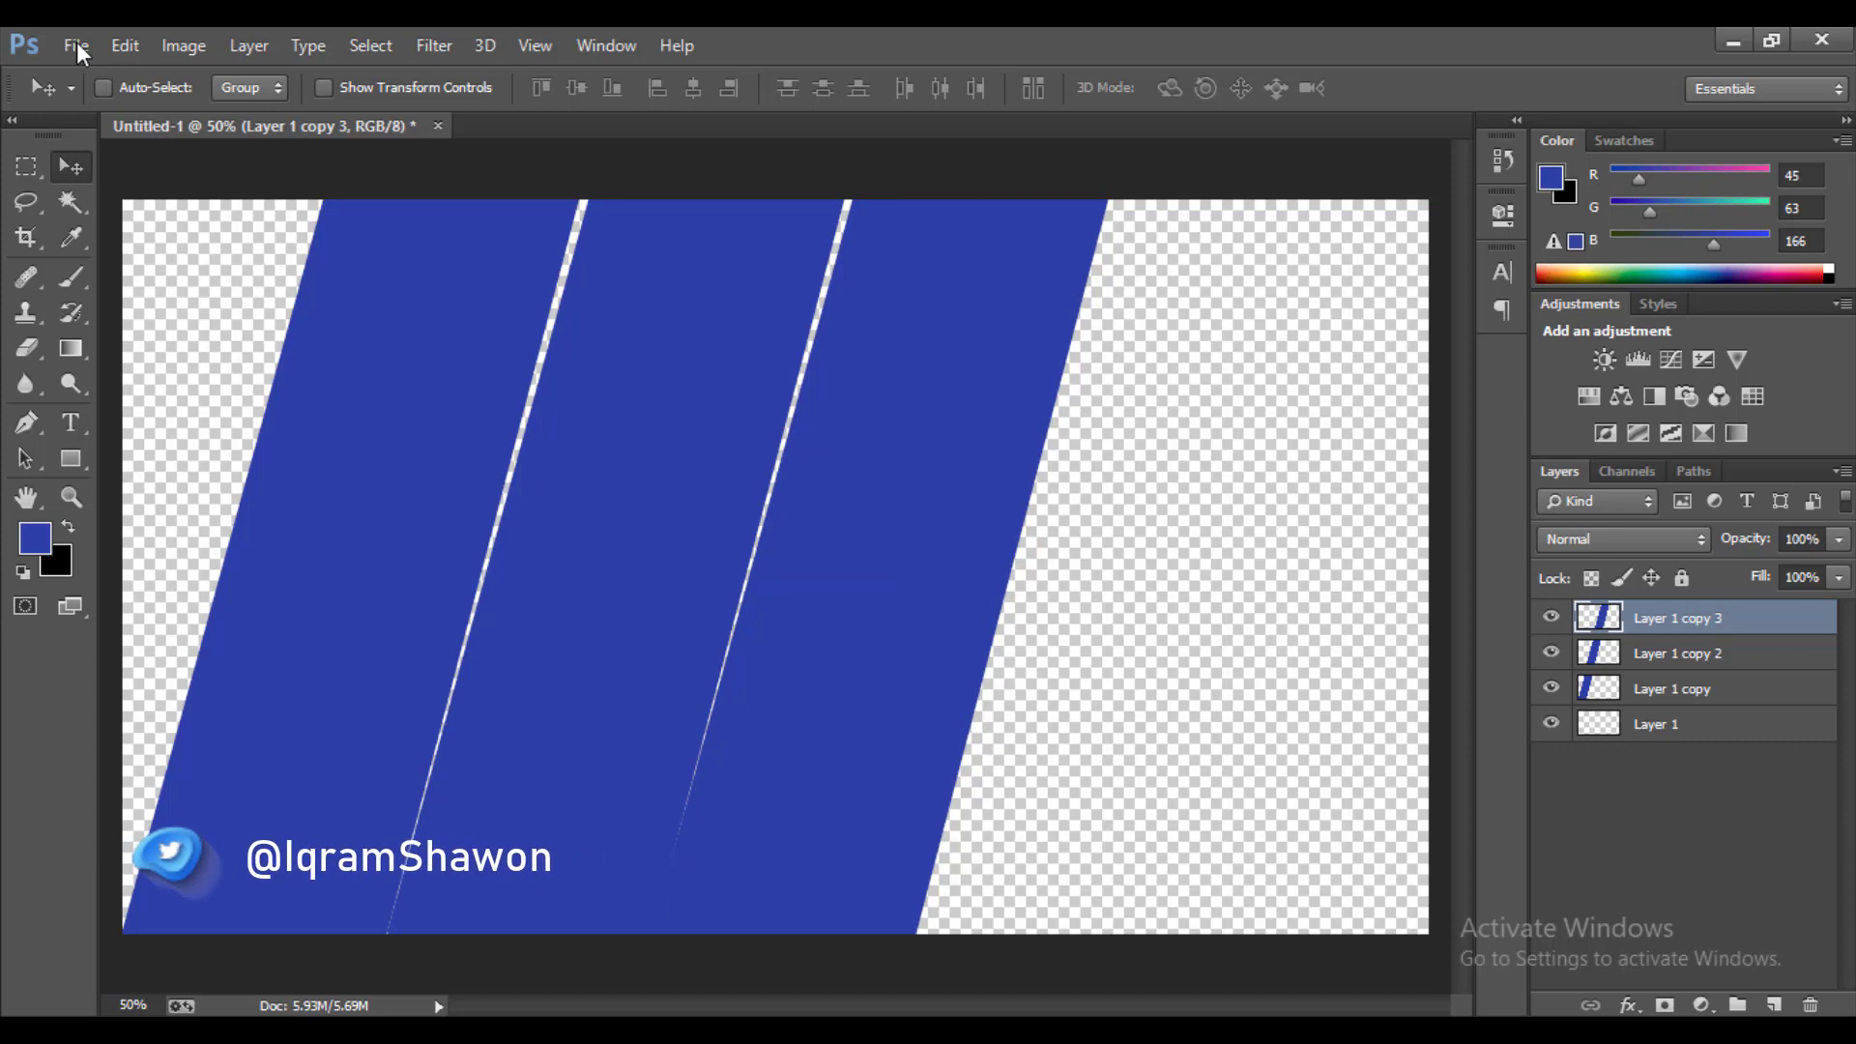
- Shift the middle stripe on Layer 1 copy 2 slightly left to narrow its gap with the first stripe
key("alt+bracketleft")
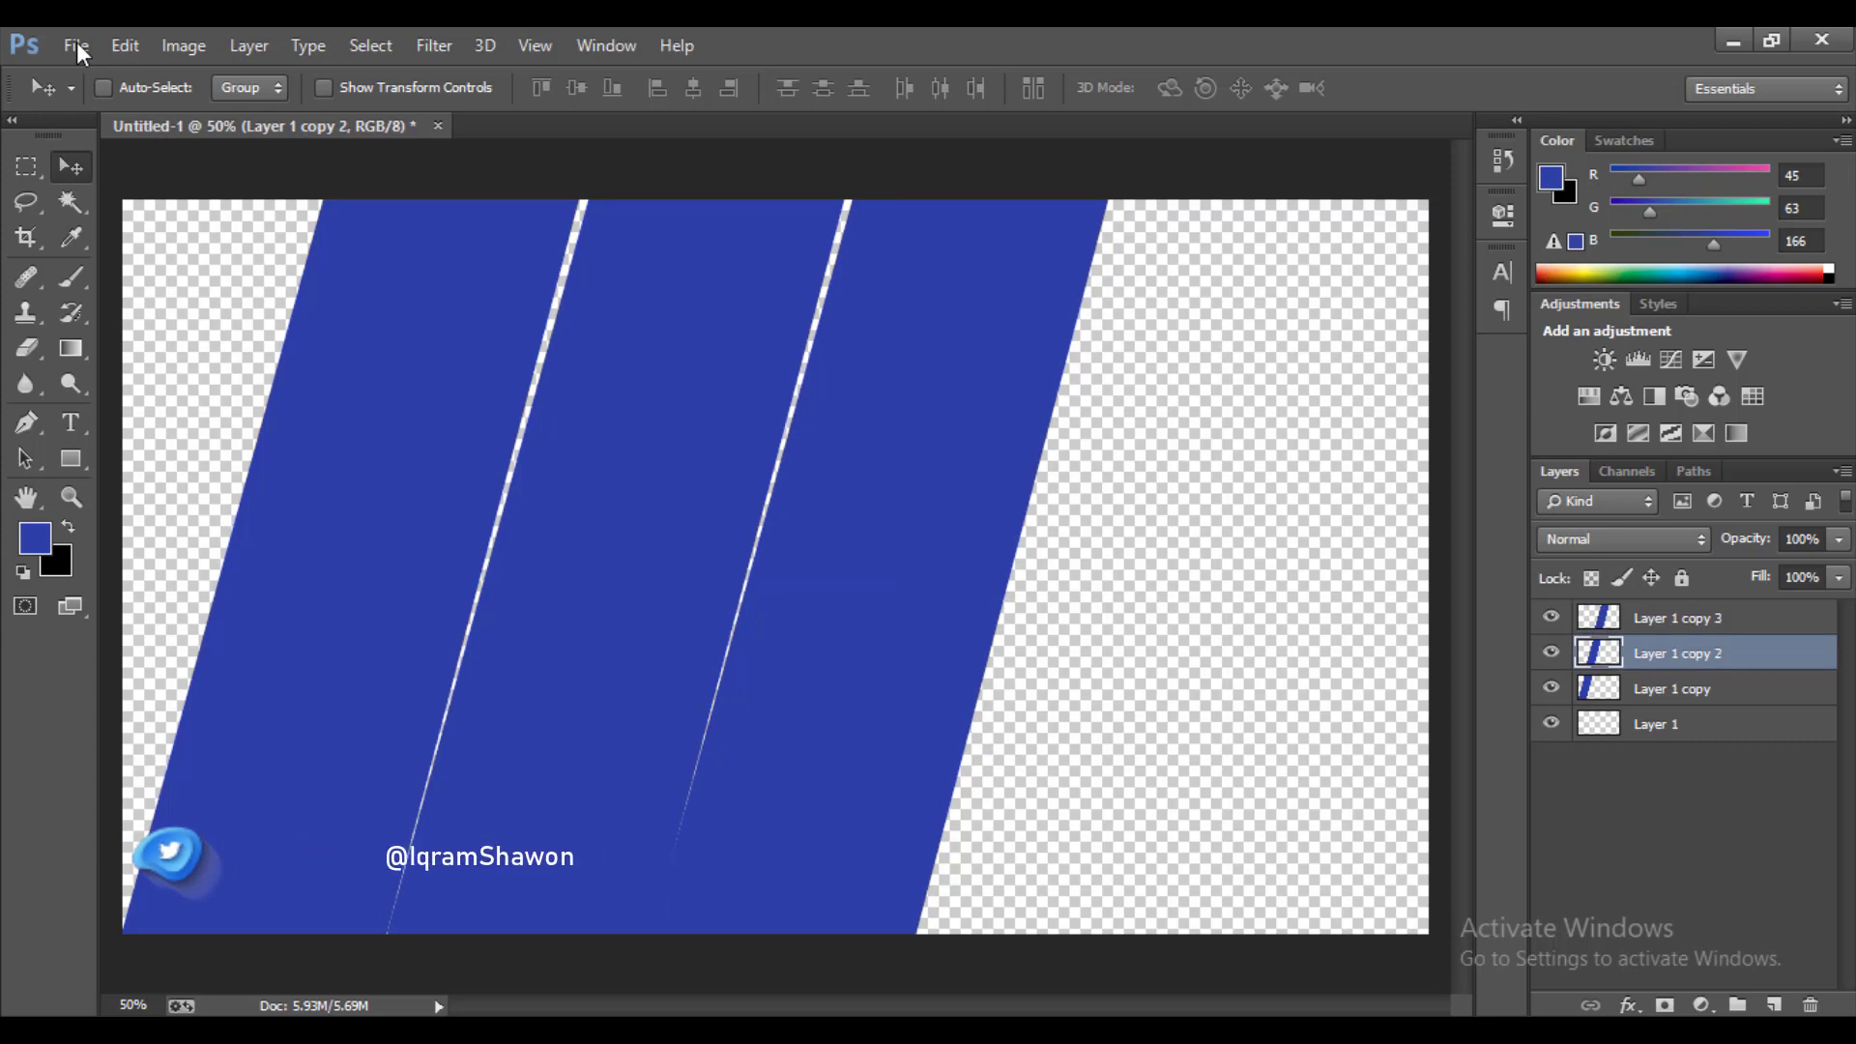
key("Left")
key("Left")
key("Left")
key("Left")
key("Left")
key("Left")
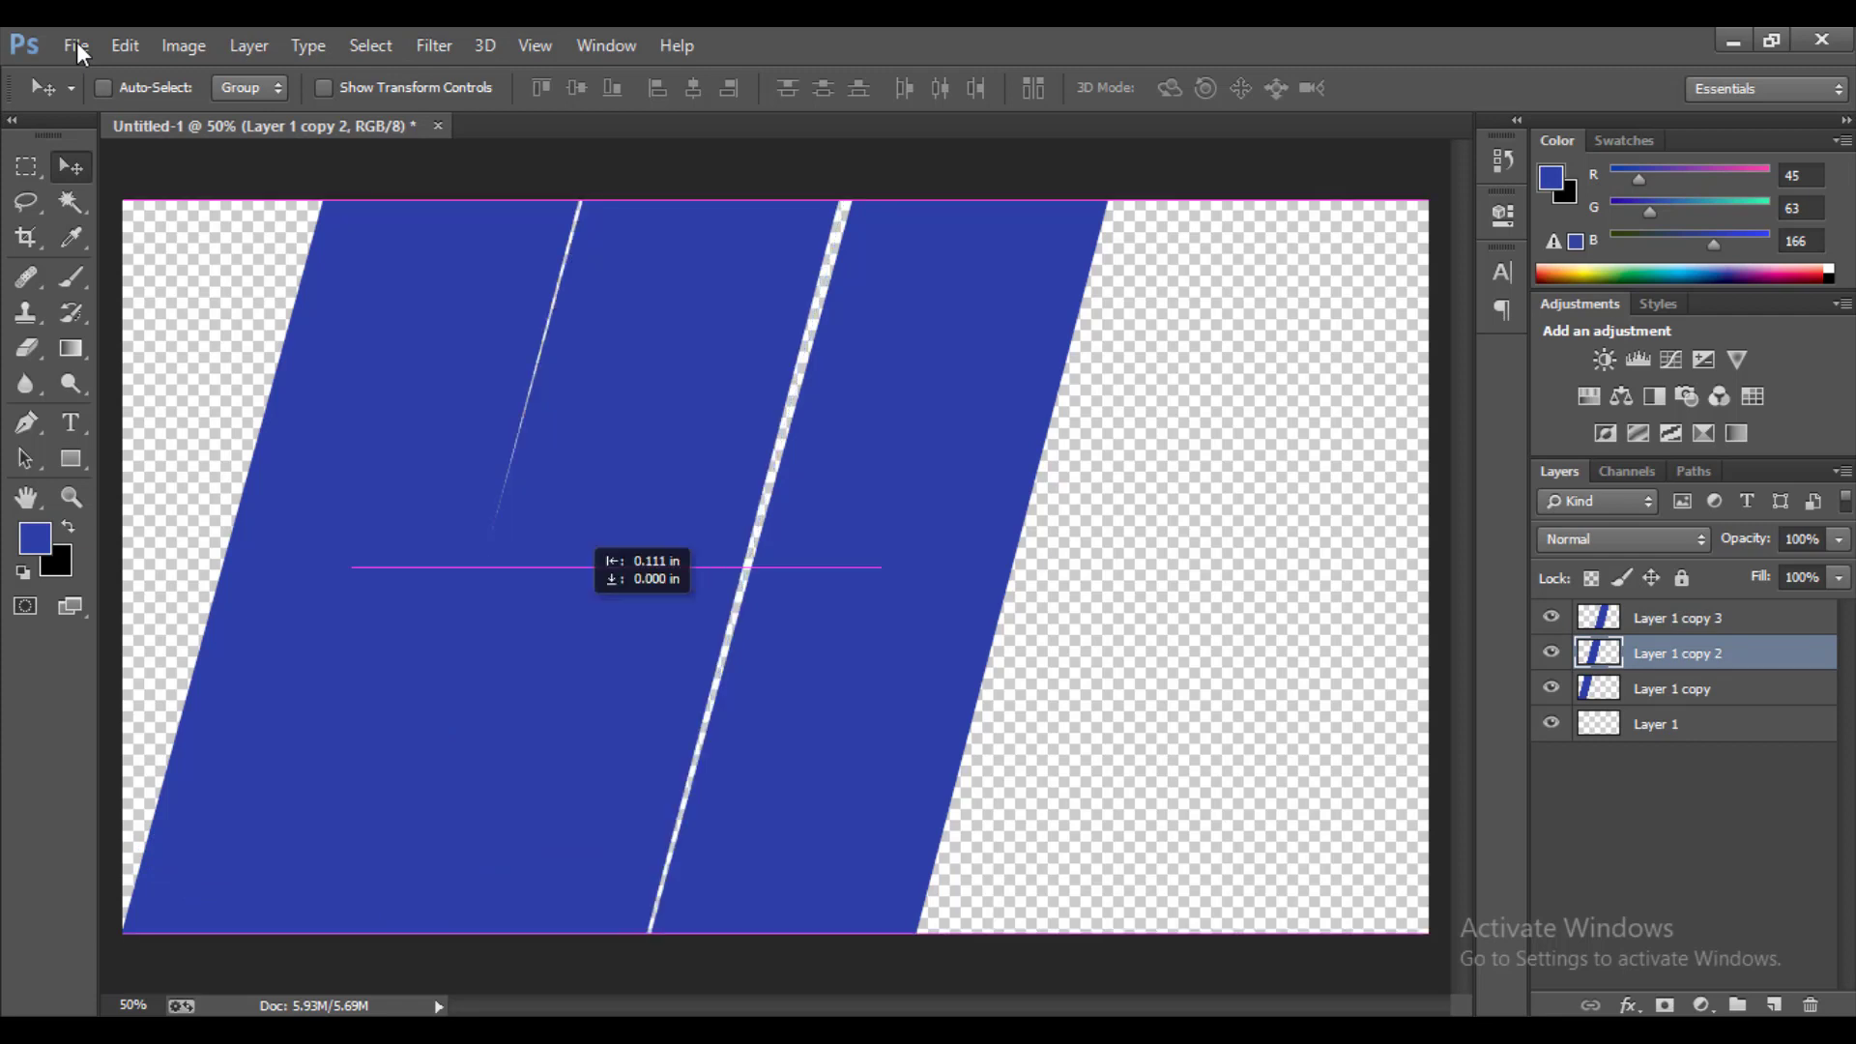
key("Right")
key("Right")
key("Right")
key("Right")
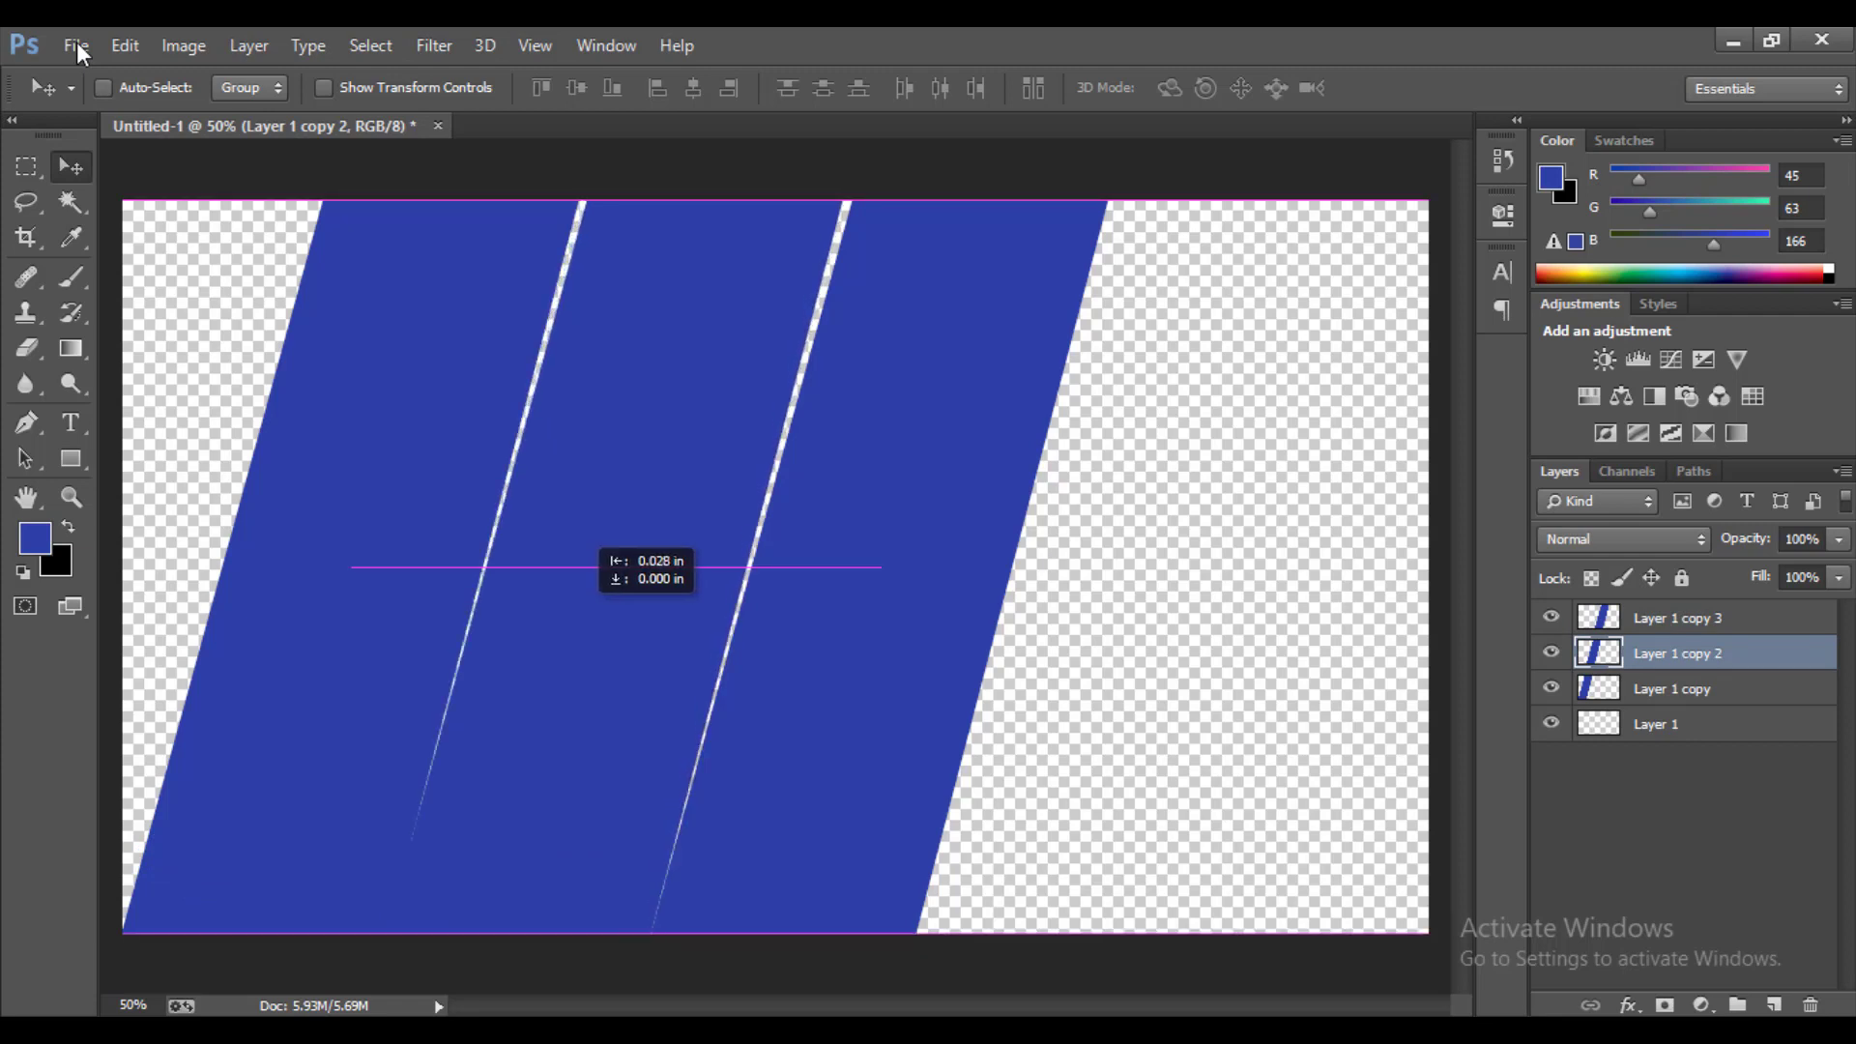
key("Right")
key("Right")
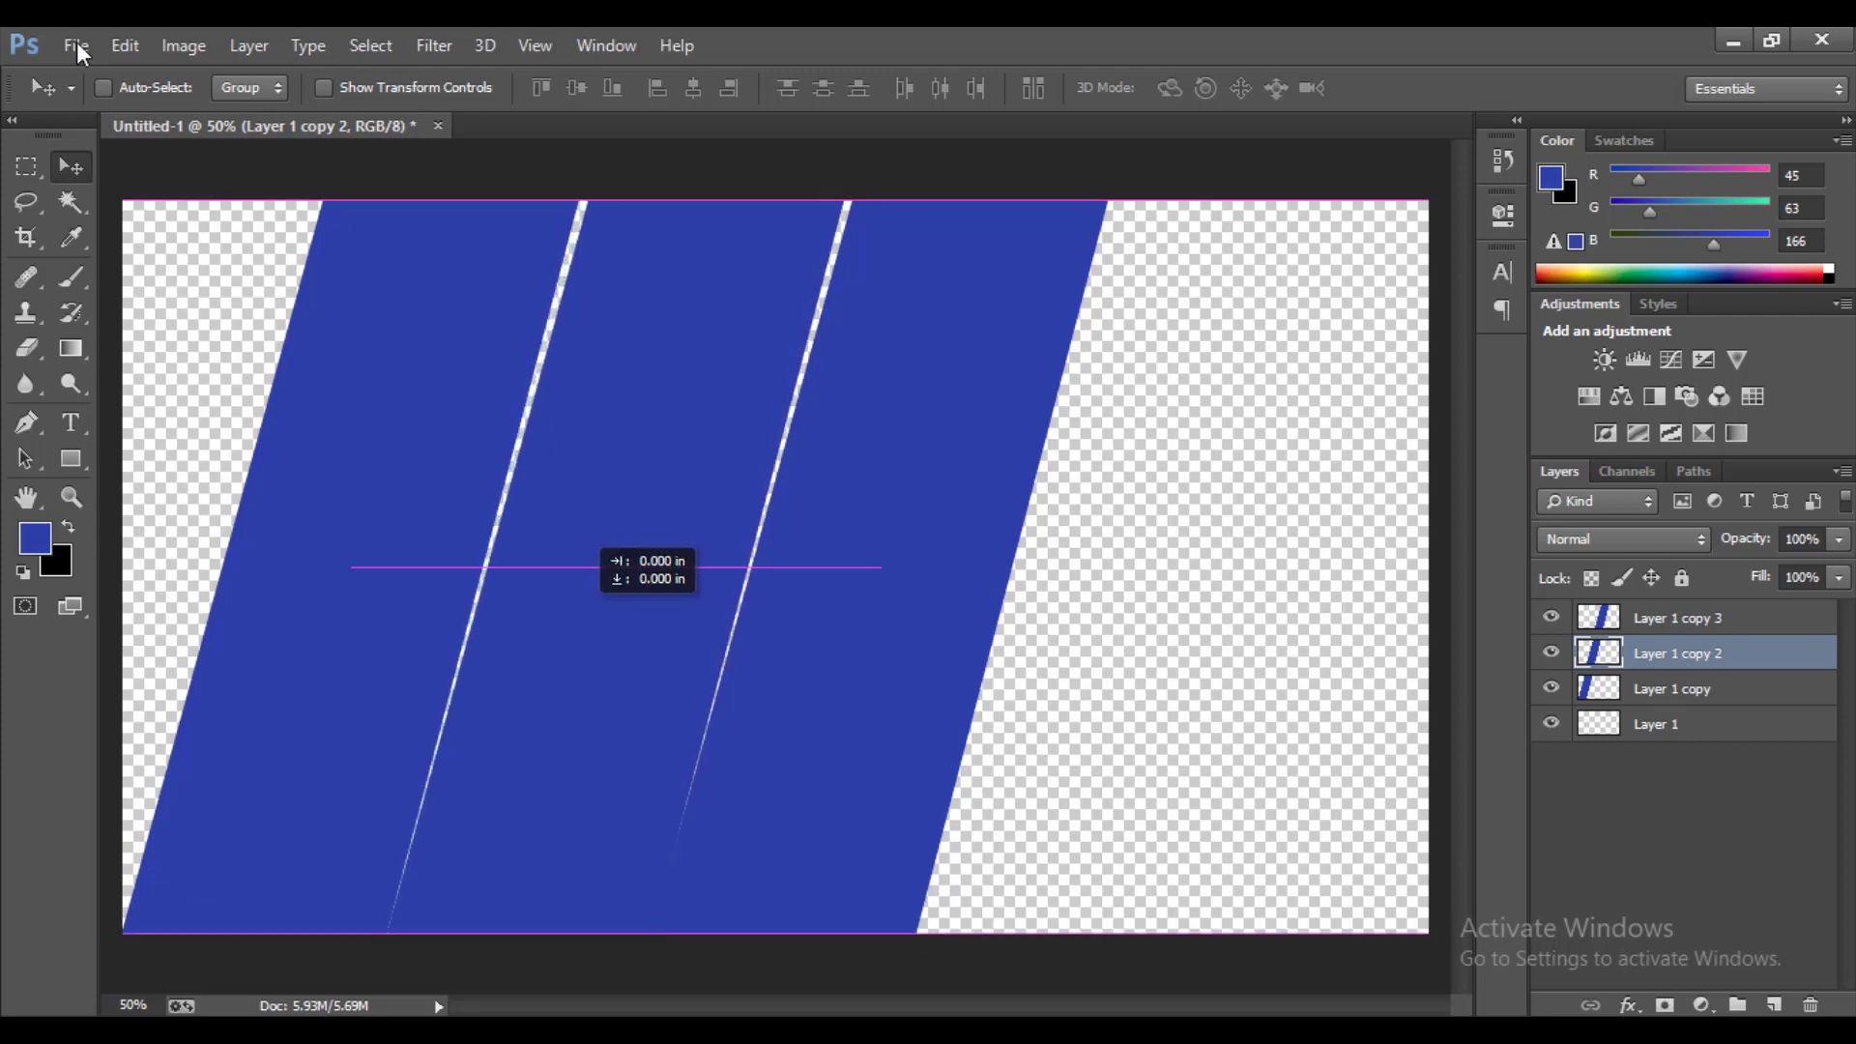
key("Left")
key("Left")
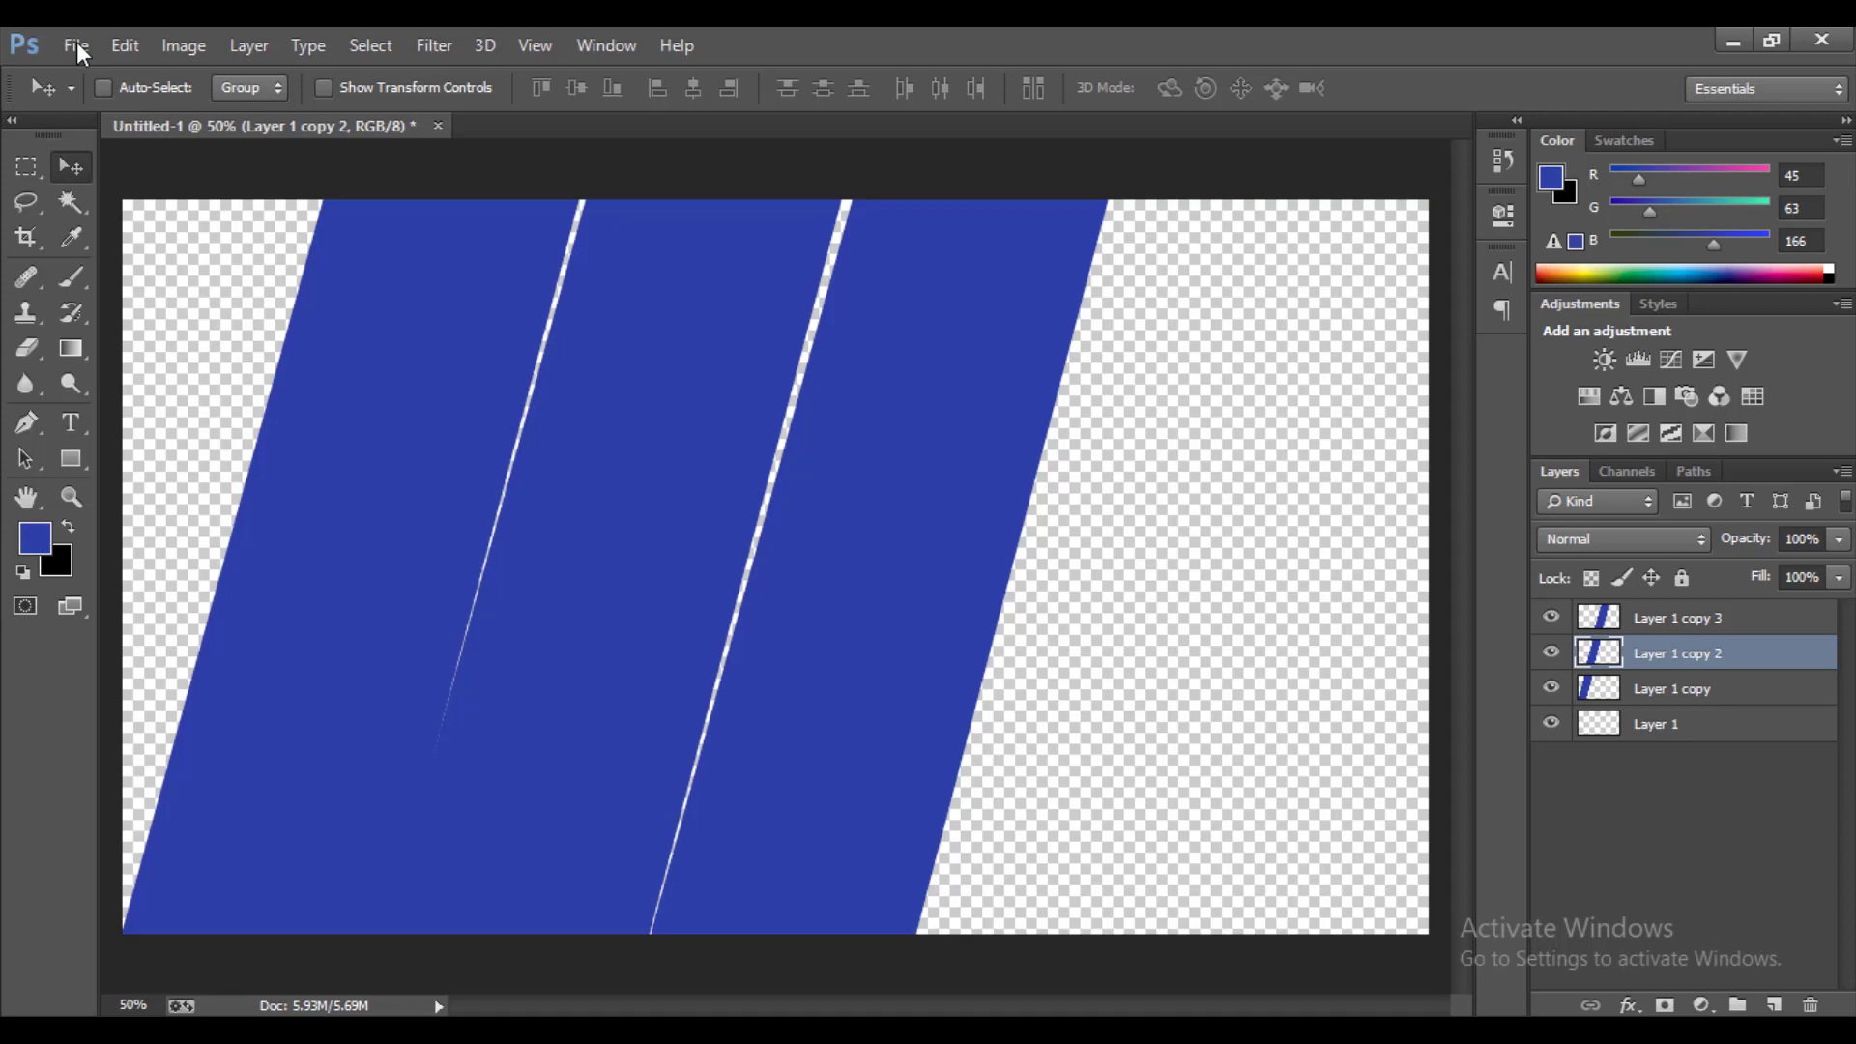
- Shift the third stripe on Layer 1 copy 3 slightly left to even out its gap with the middle stripe
key("alt+bracketright")
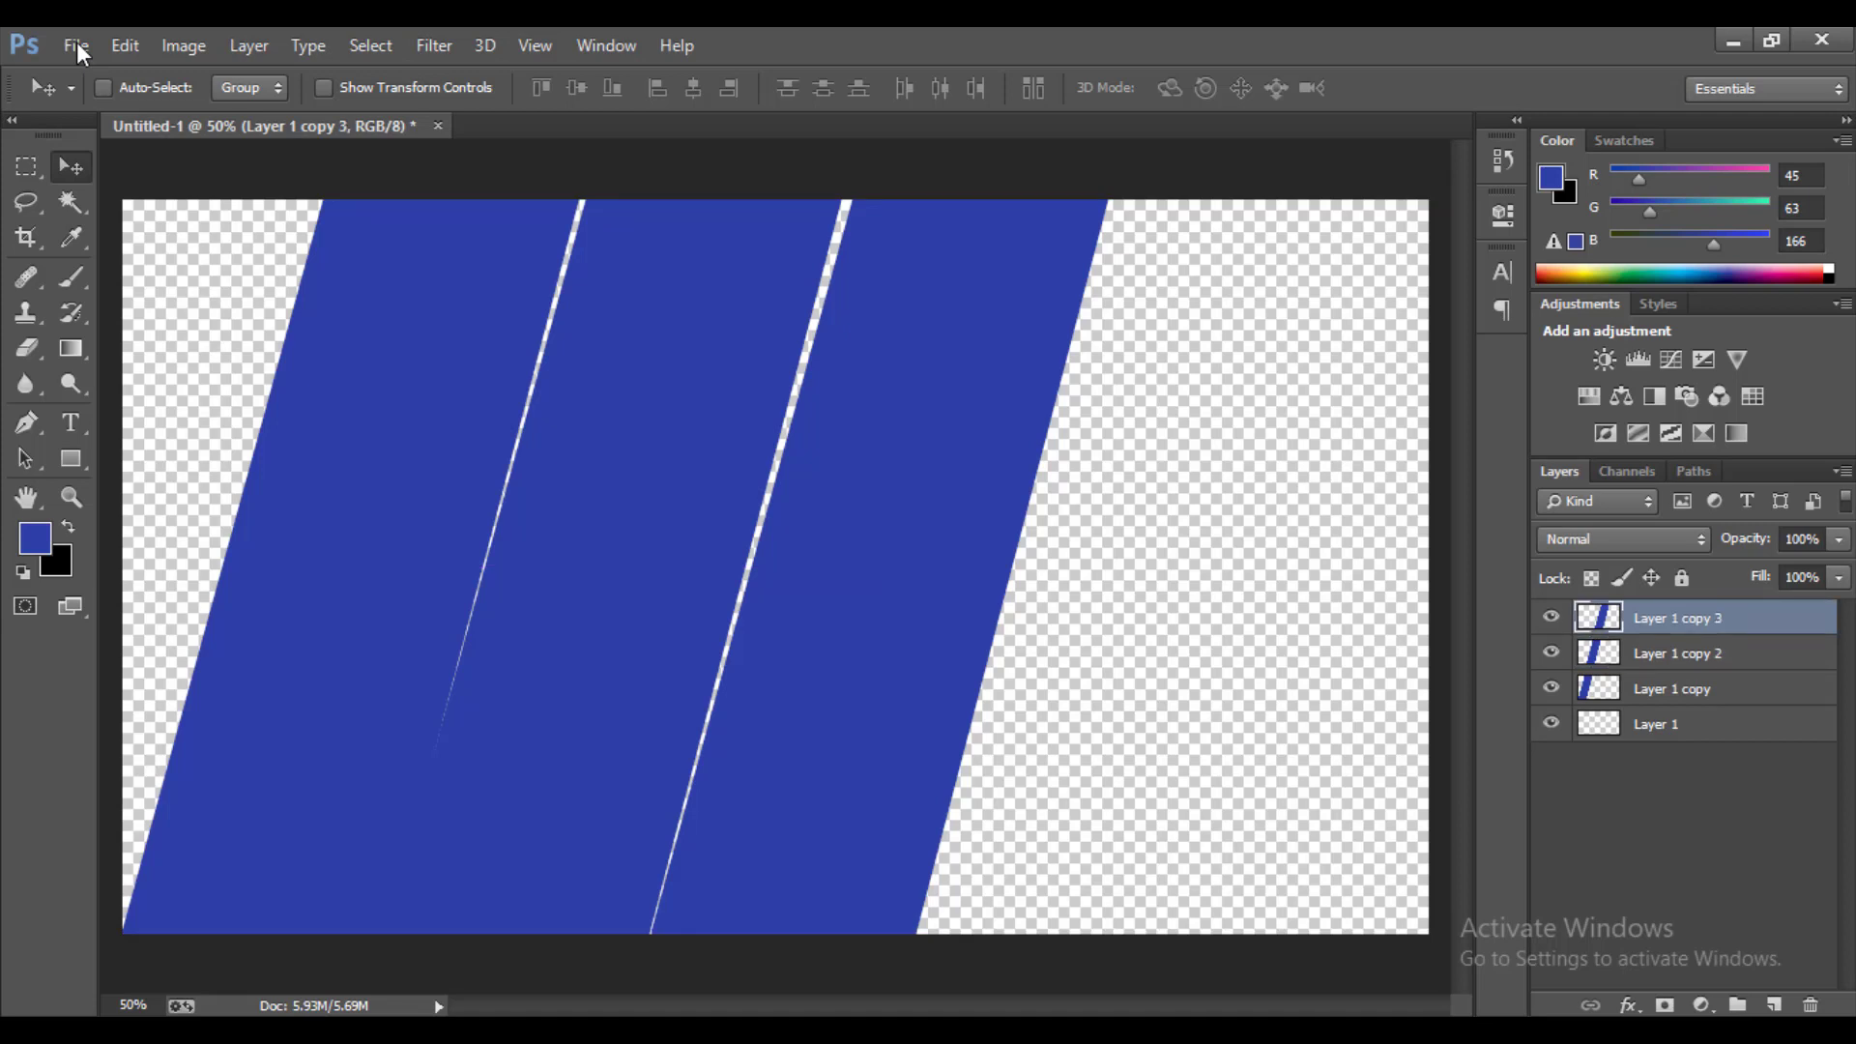
key("Left")
key("Left")
key("Left")
key("Left")
key("Left")
key("Left")
key("Right")
key("Right")
key("Right")
key("Right")
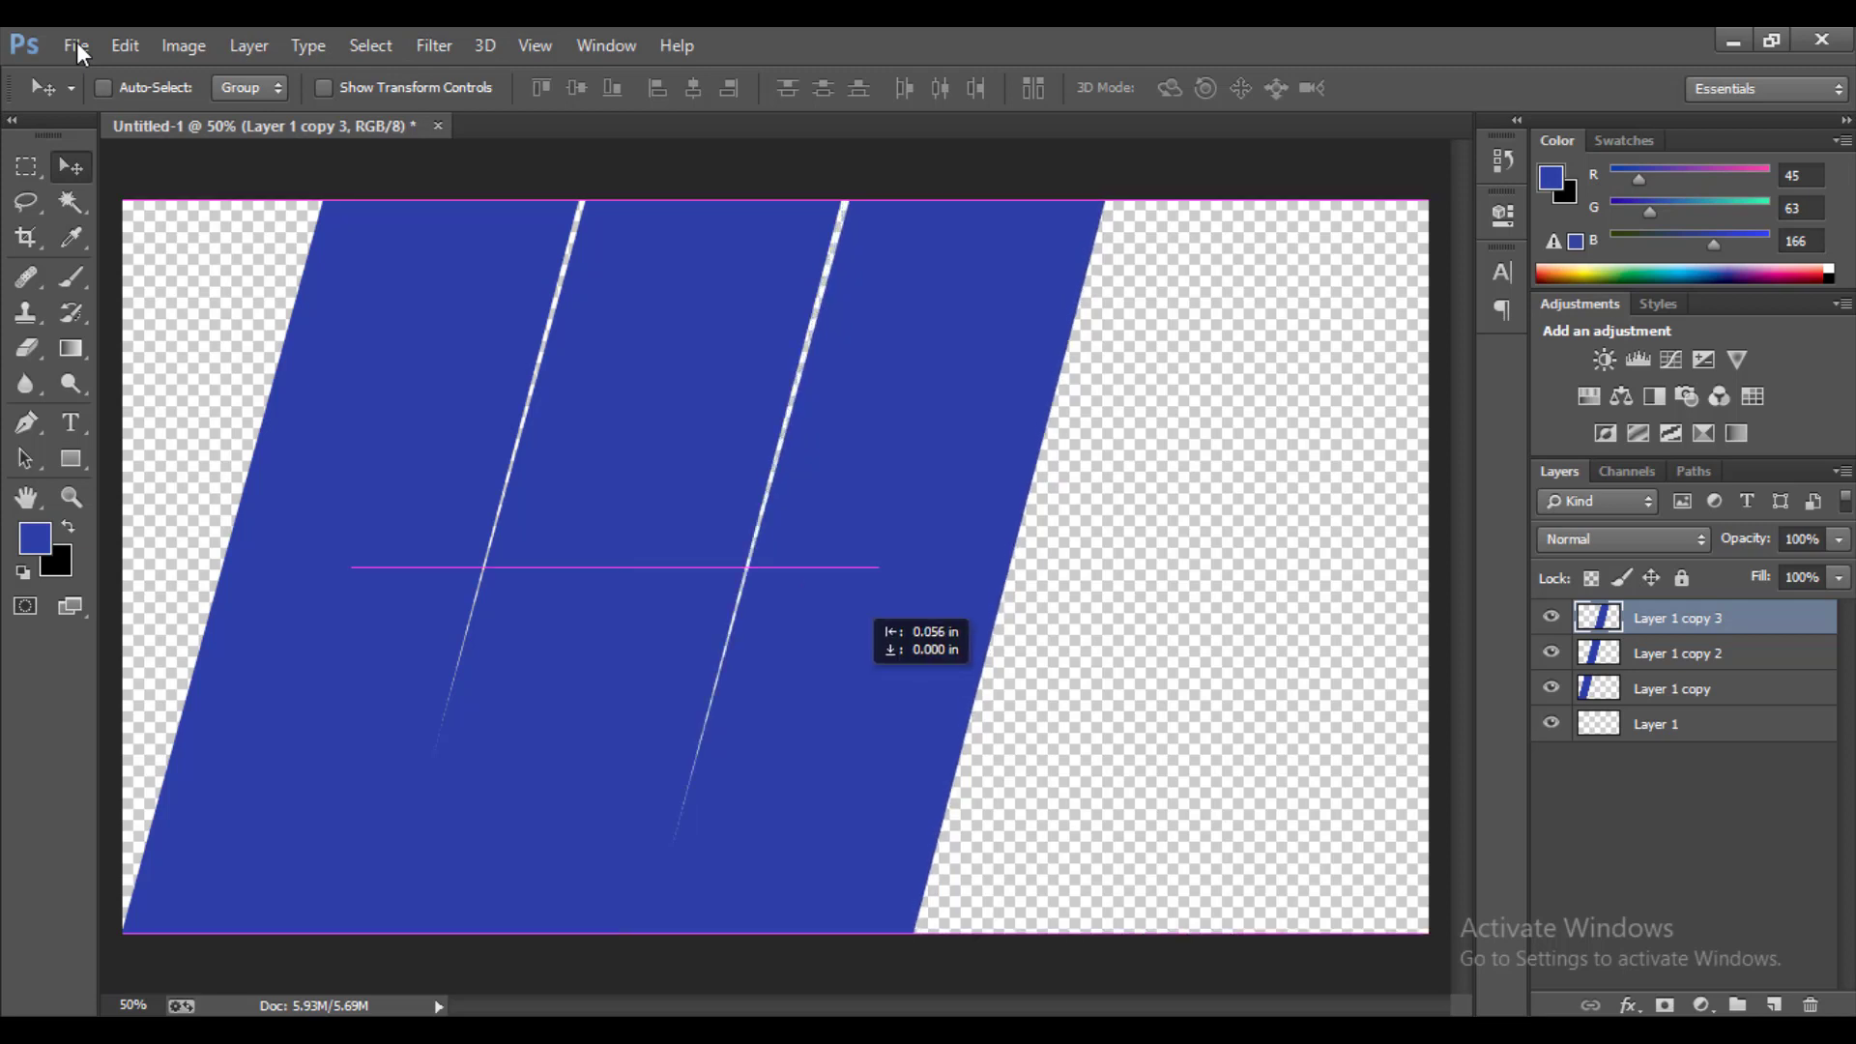
key("Right")
key("Left")
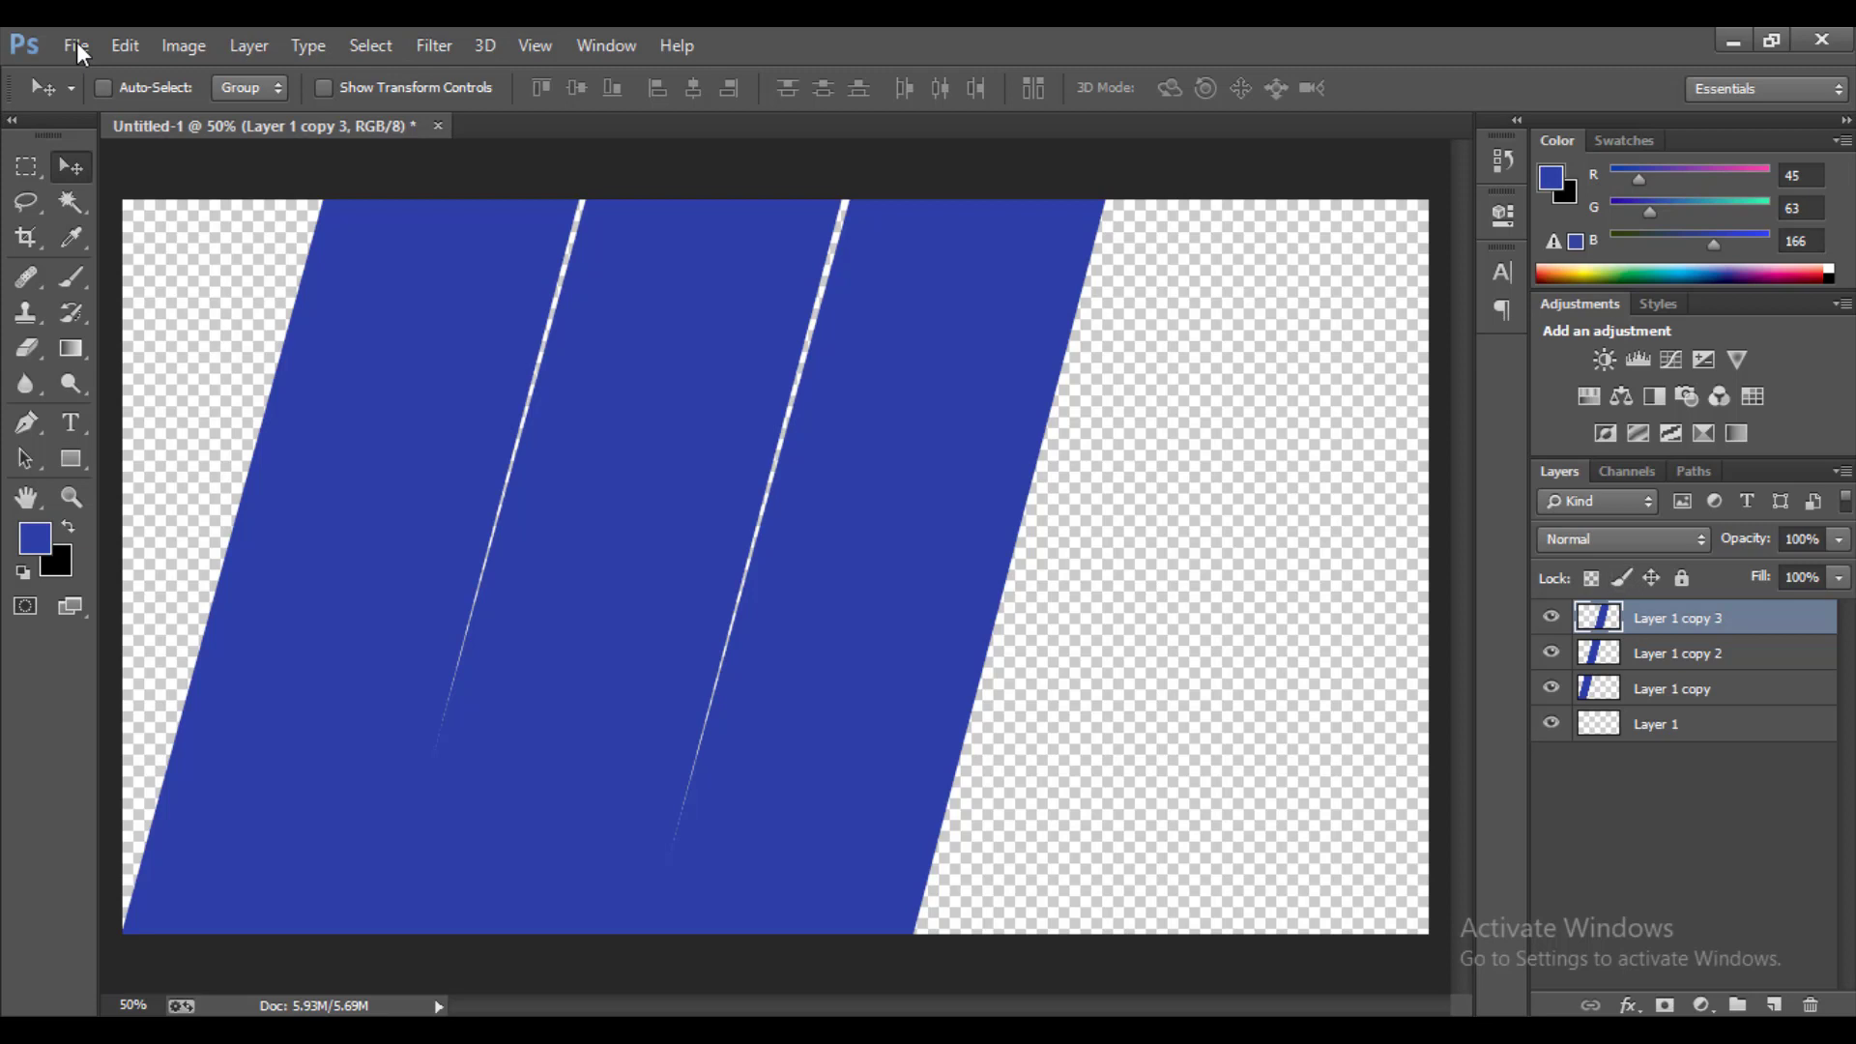
- Duplicate the third stripe and place the copy to its right as a fourth stripe with a matching thin gap
key("ctrl+j")
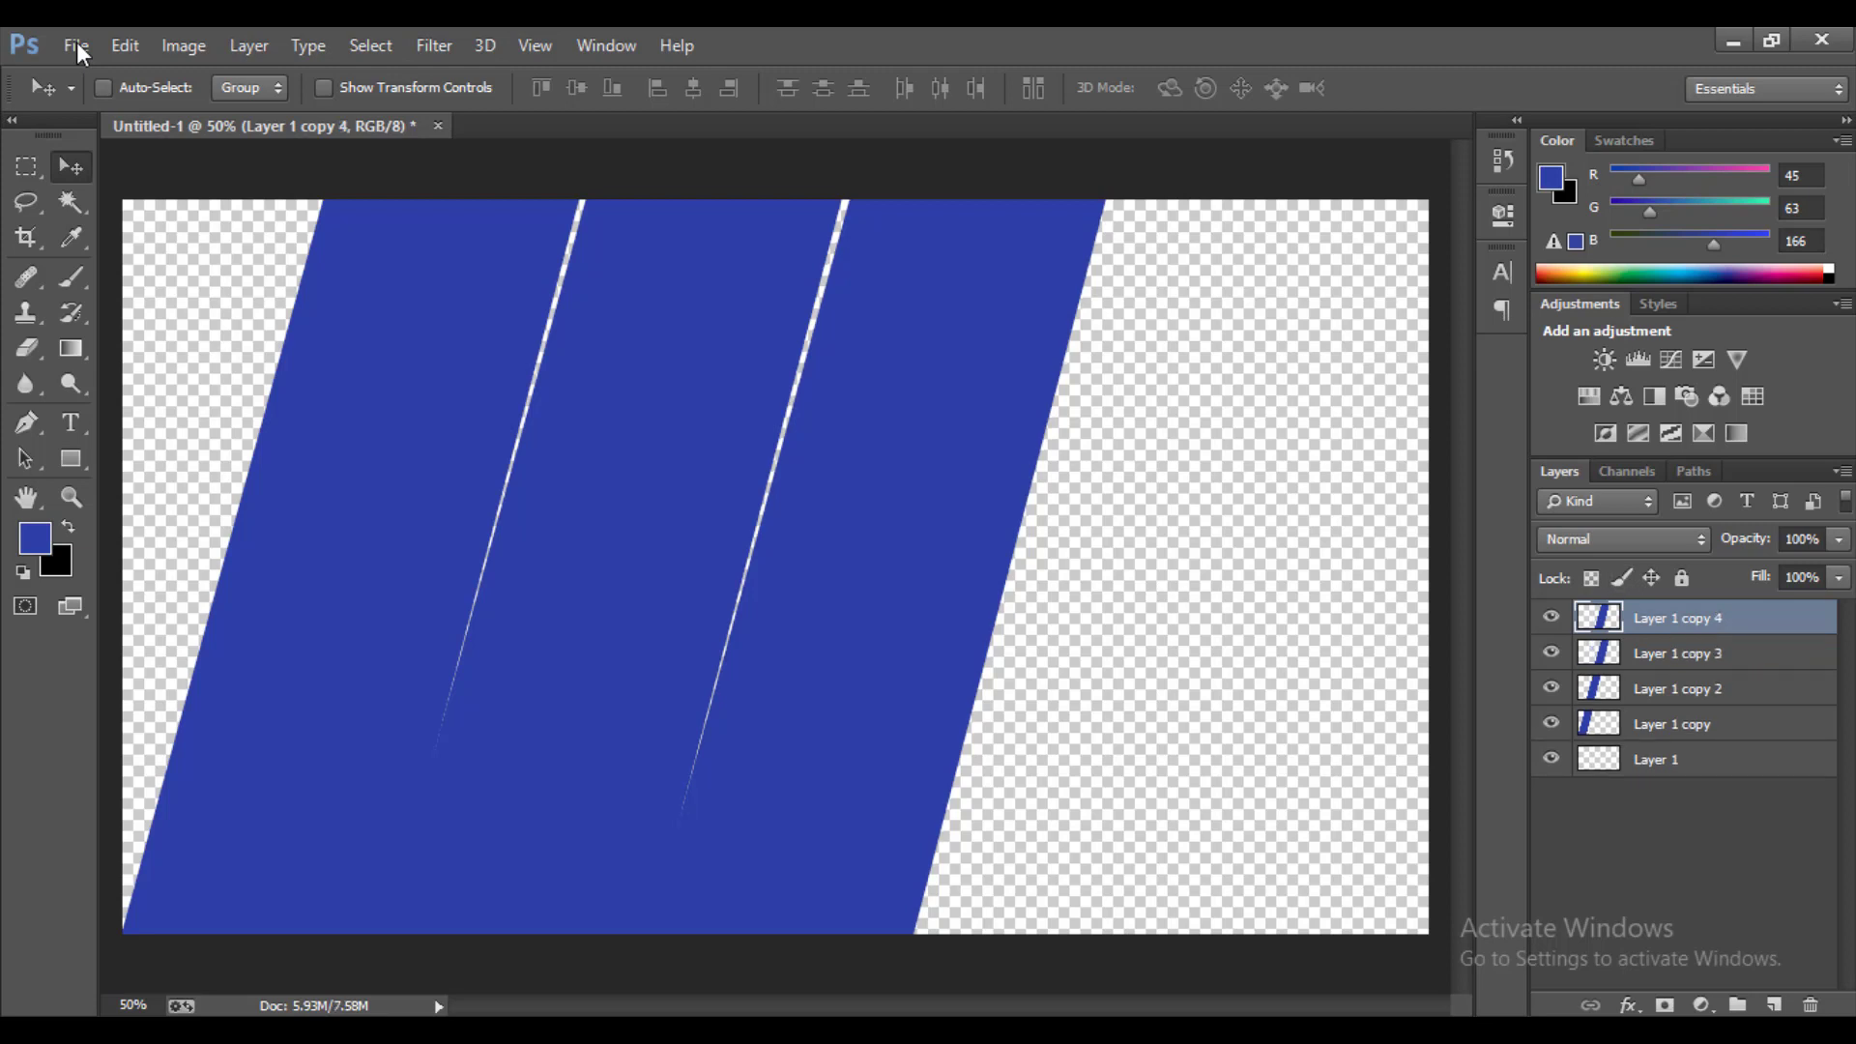
mouse_move(846, 517)
left_mouse_down()
mouse_move(1019, 531)
mouse_move(1110, 496)
mouse_move(1106, 513)
left_mouse_up()
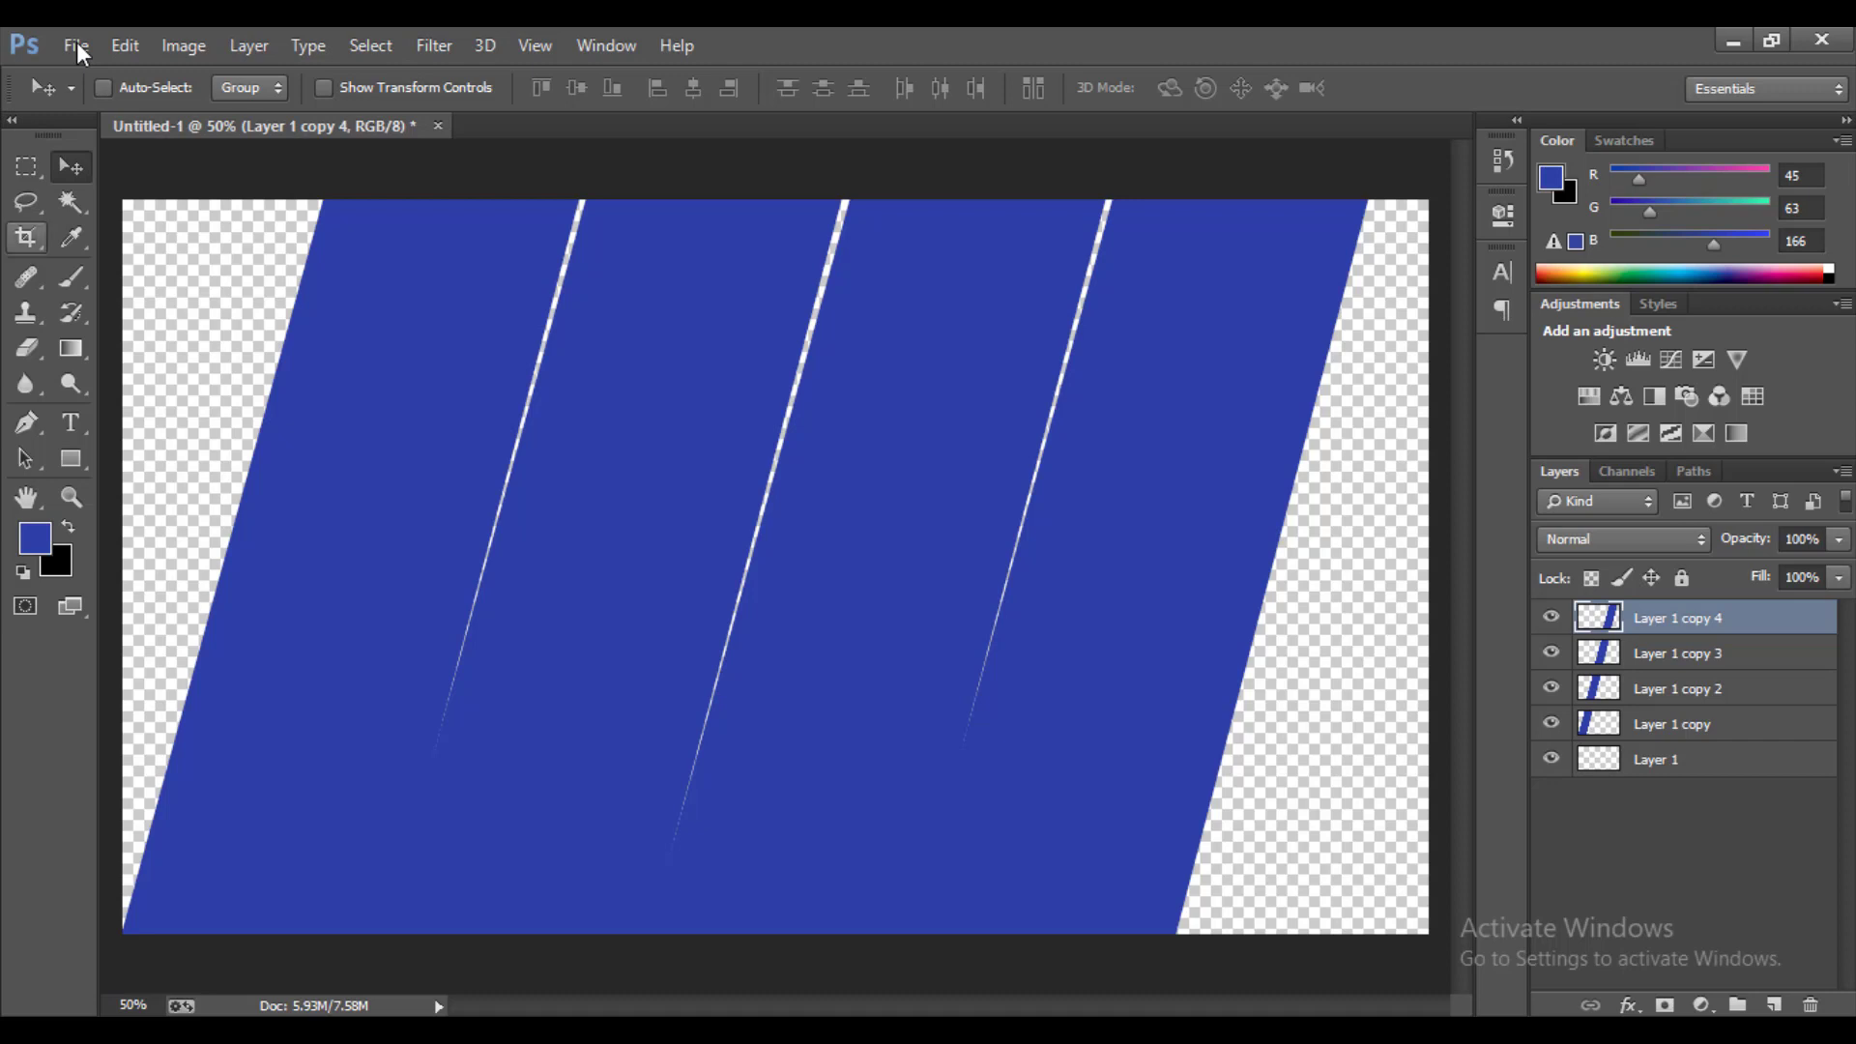
- Skew the fourth stripe's top-left corner outward by about 2.7° to close its gap with the third stripe, and hide Layer 1 copy 4
left_click(124, 45)
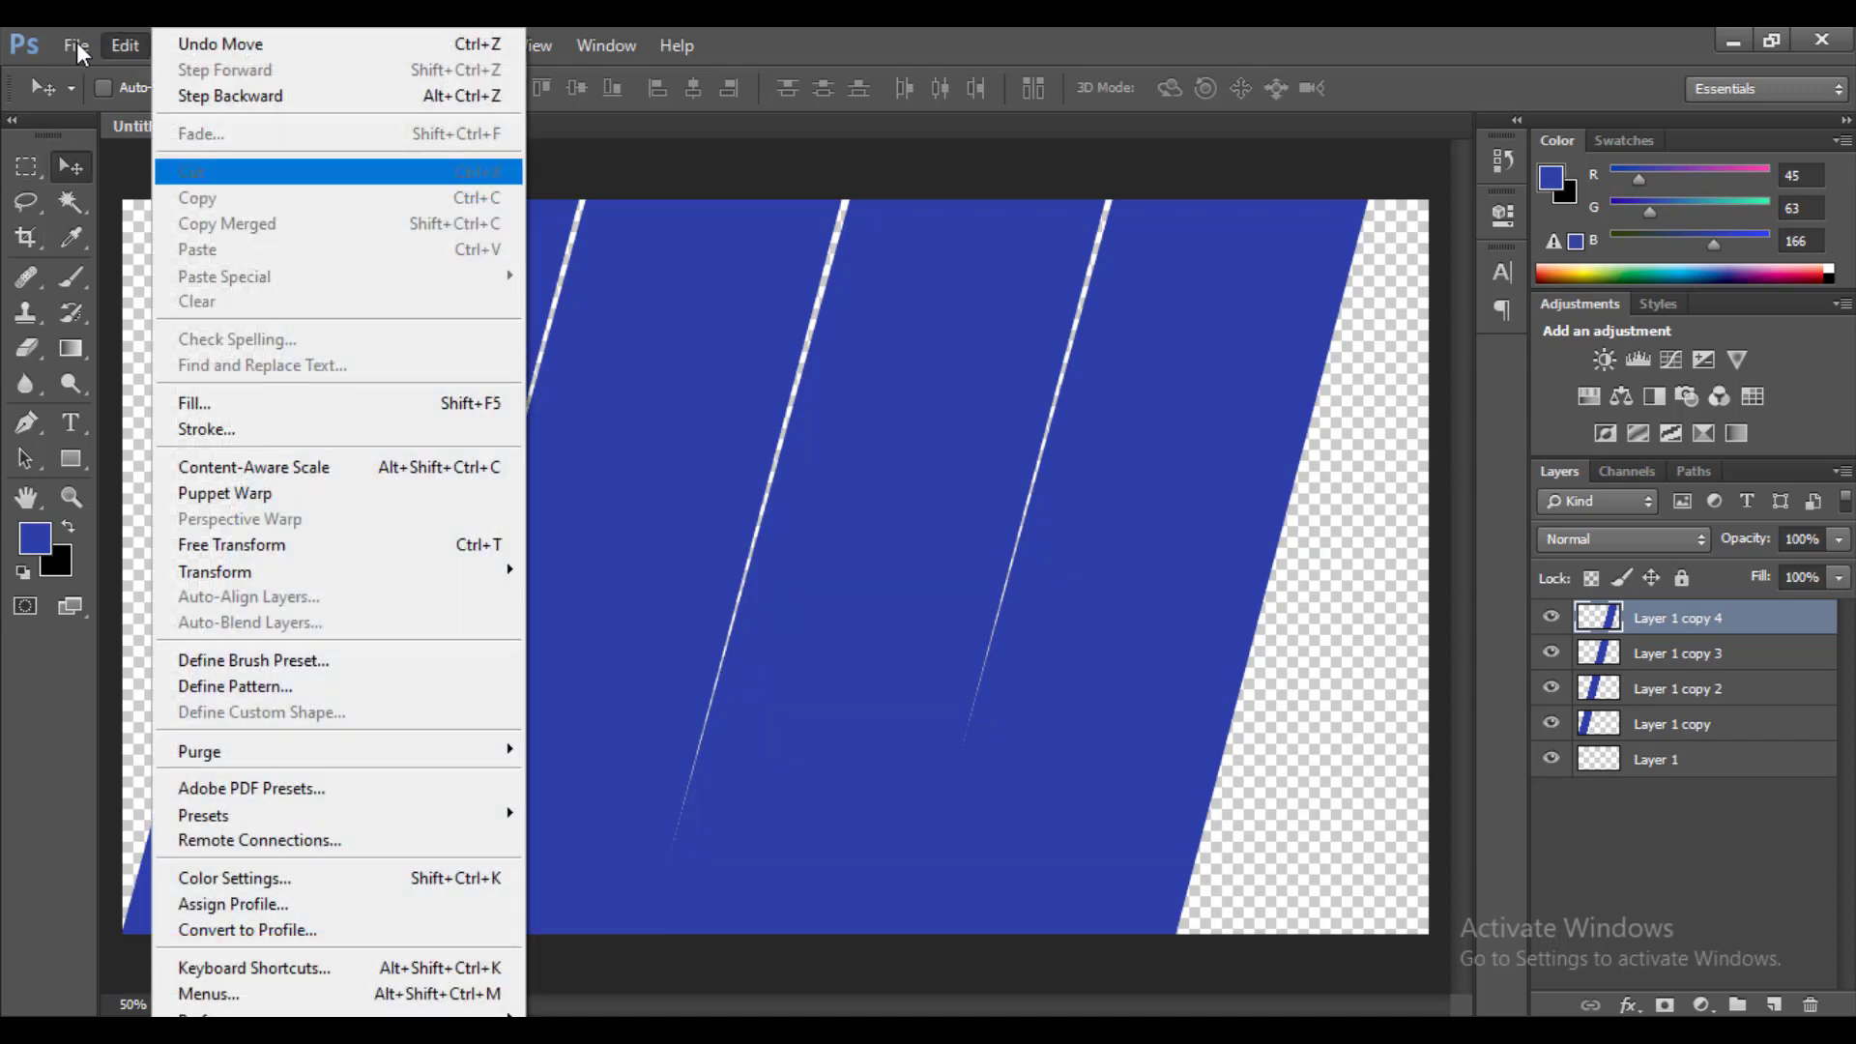
mouse_move(339, 572)
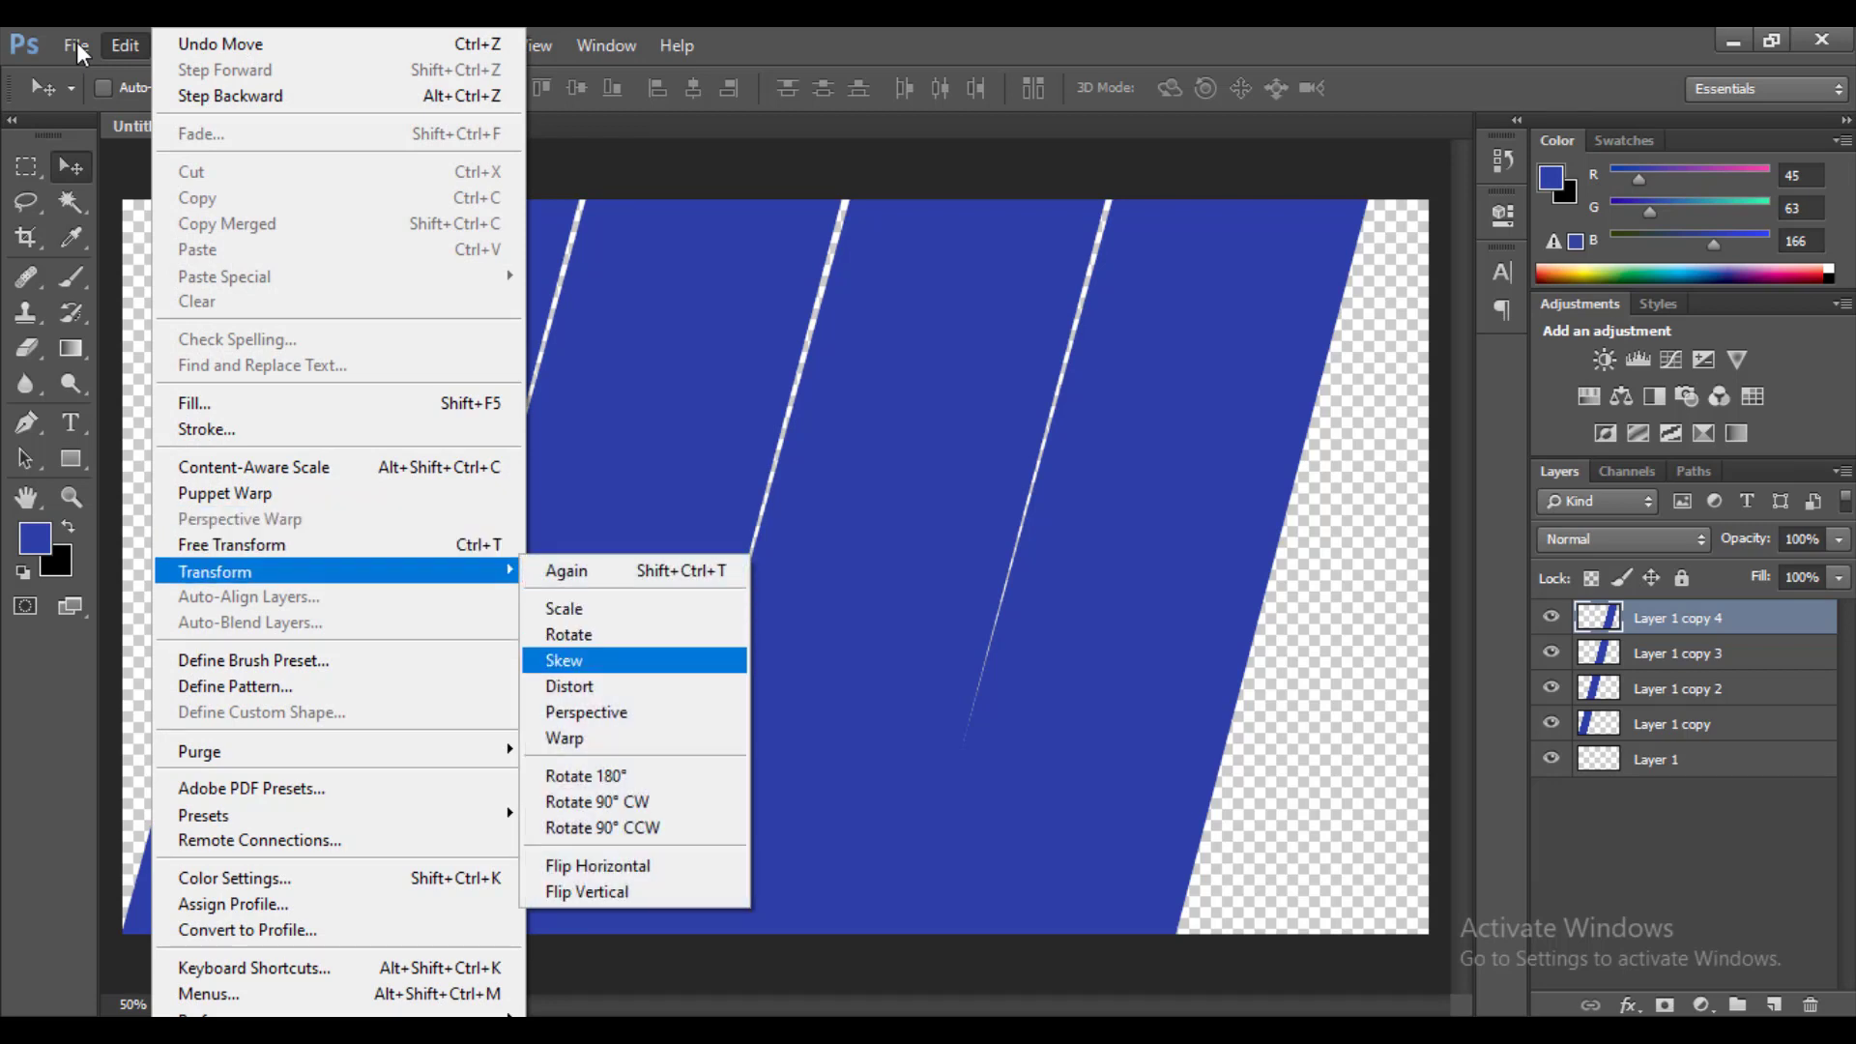
left_click(564, 660)
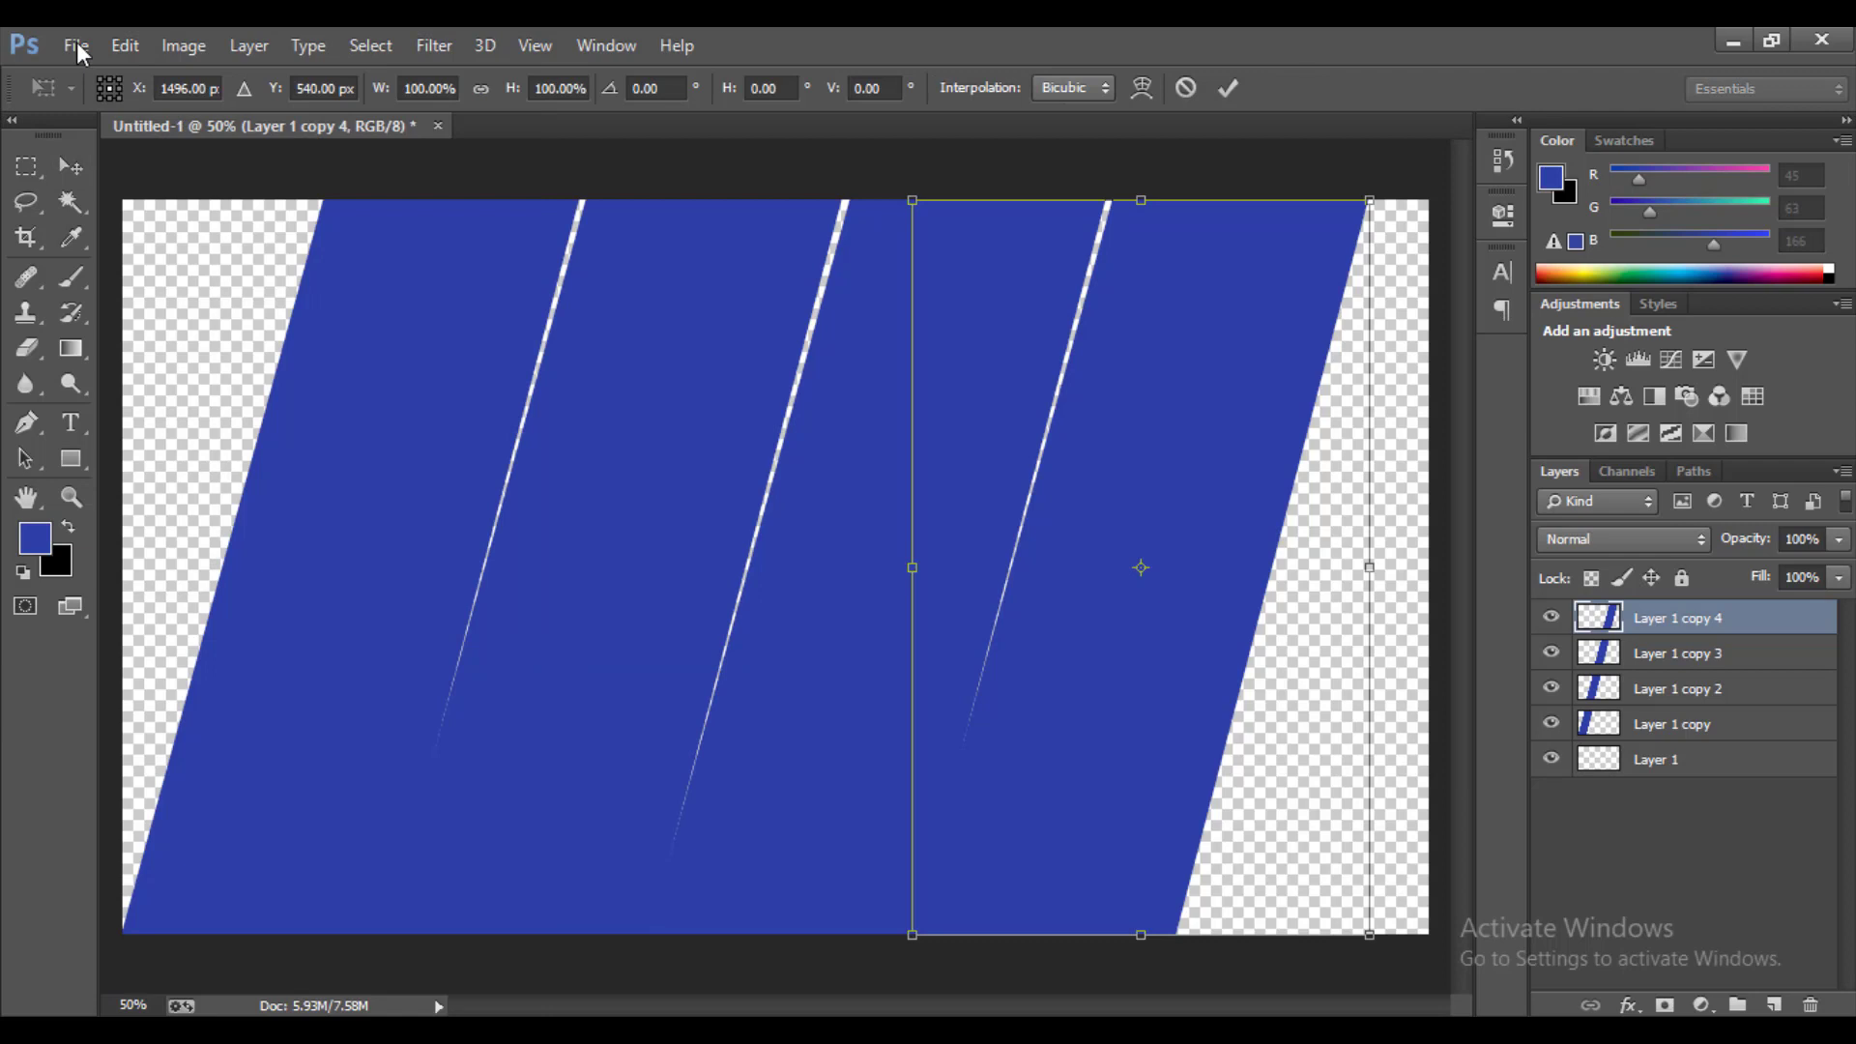
mouse_move(913, 200)
left_mouse_down()
mouse_move(913, 172)
mouse_move(878, 200)
left_mouse_up()
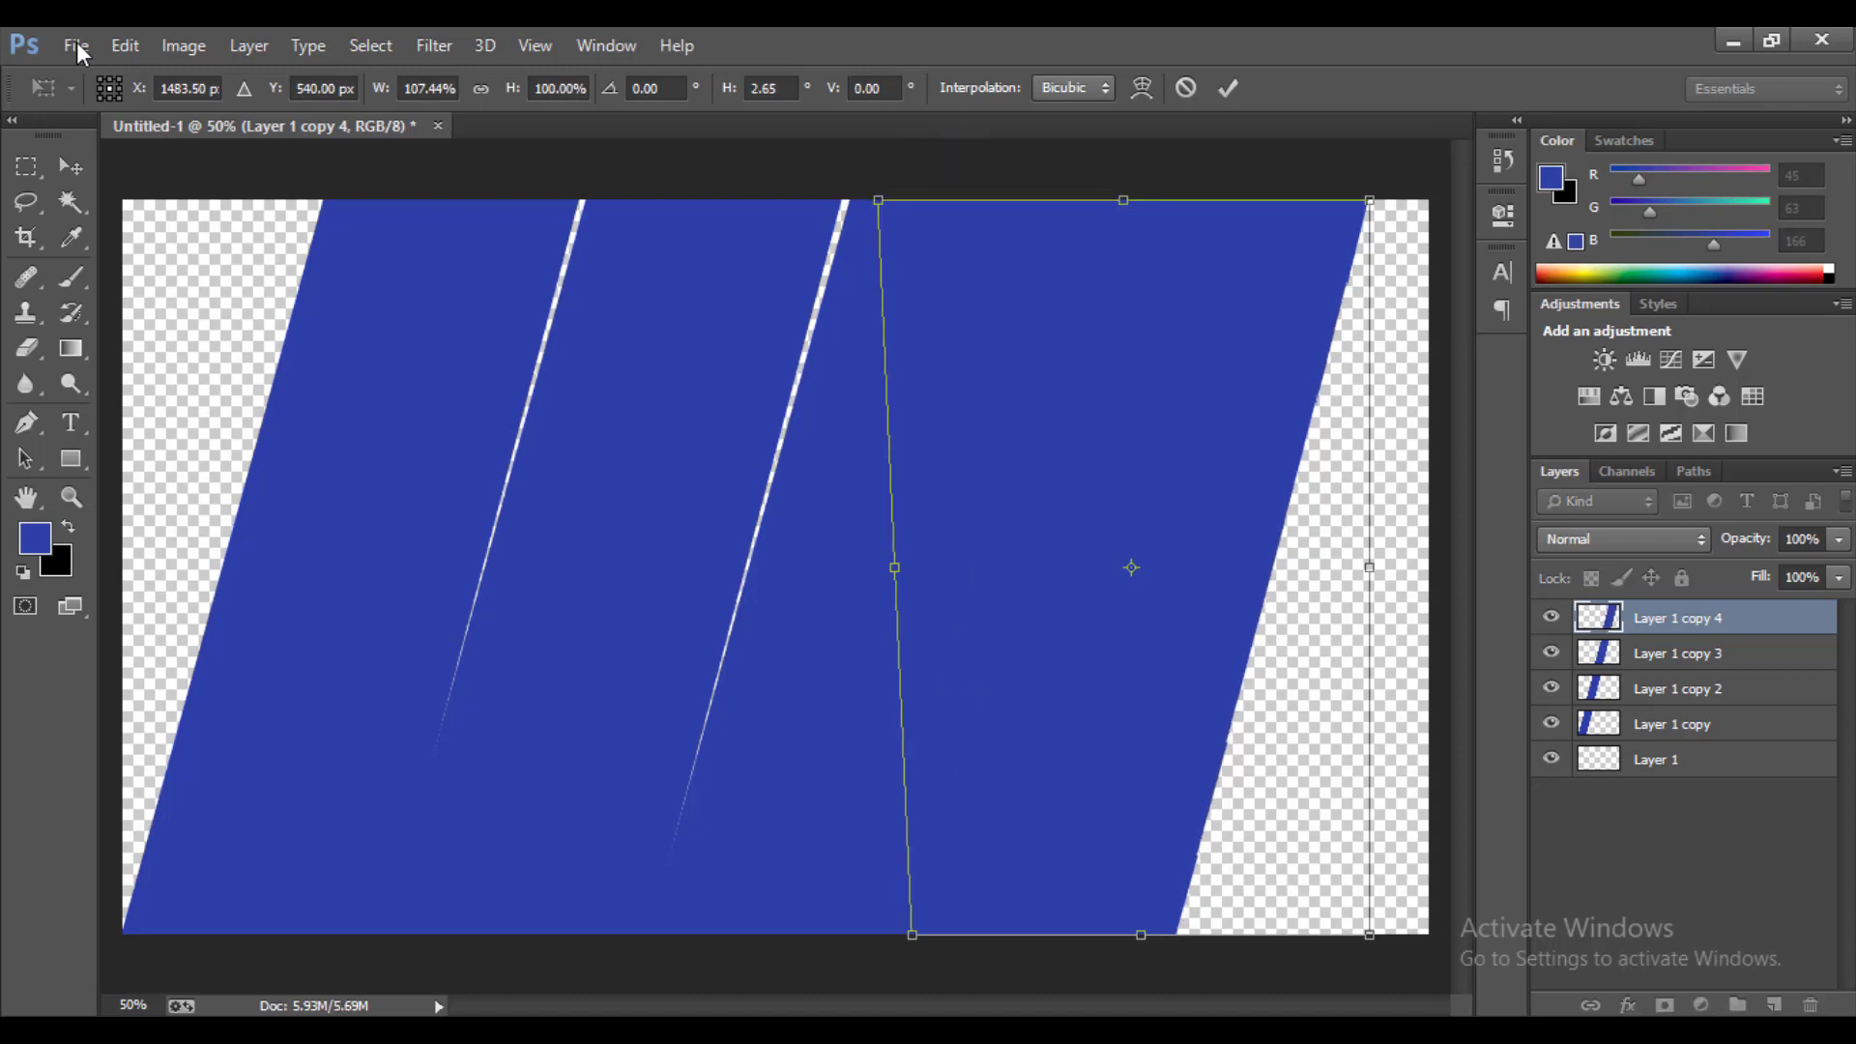
key("Return")
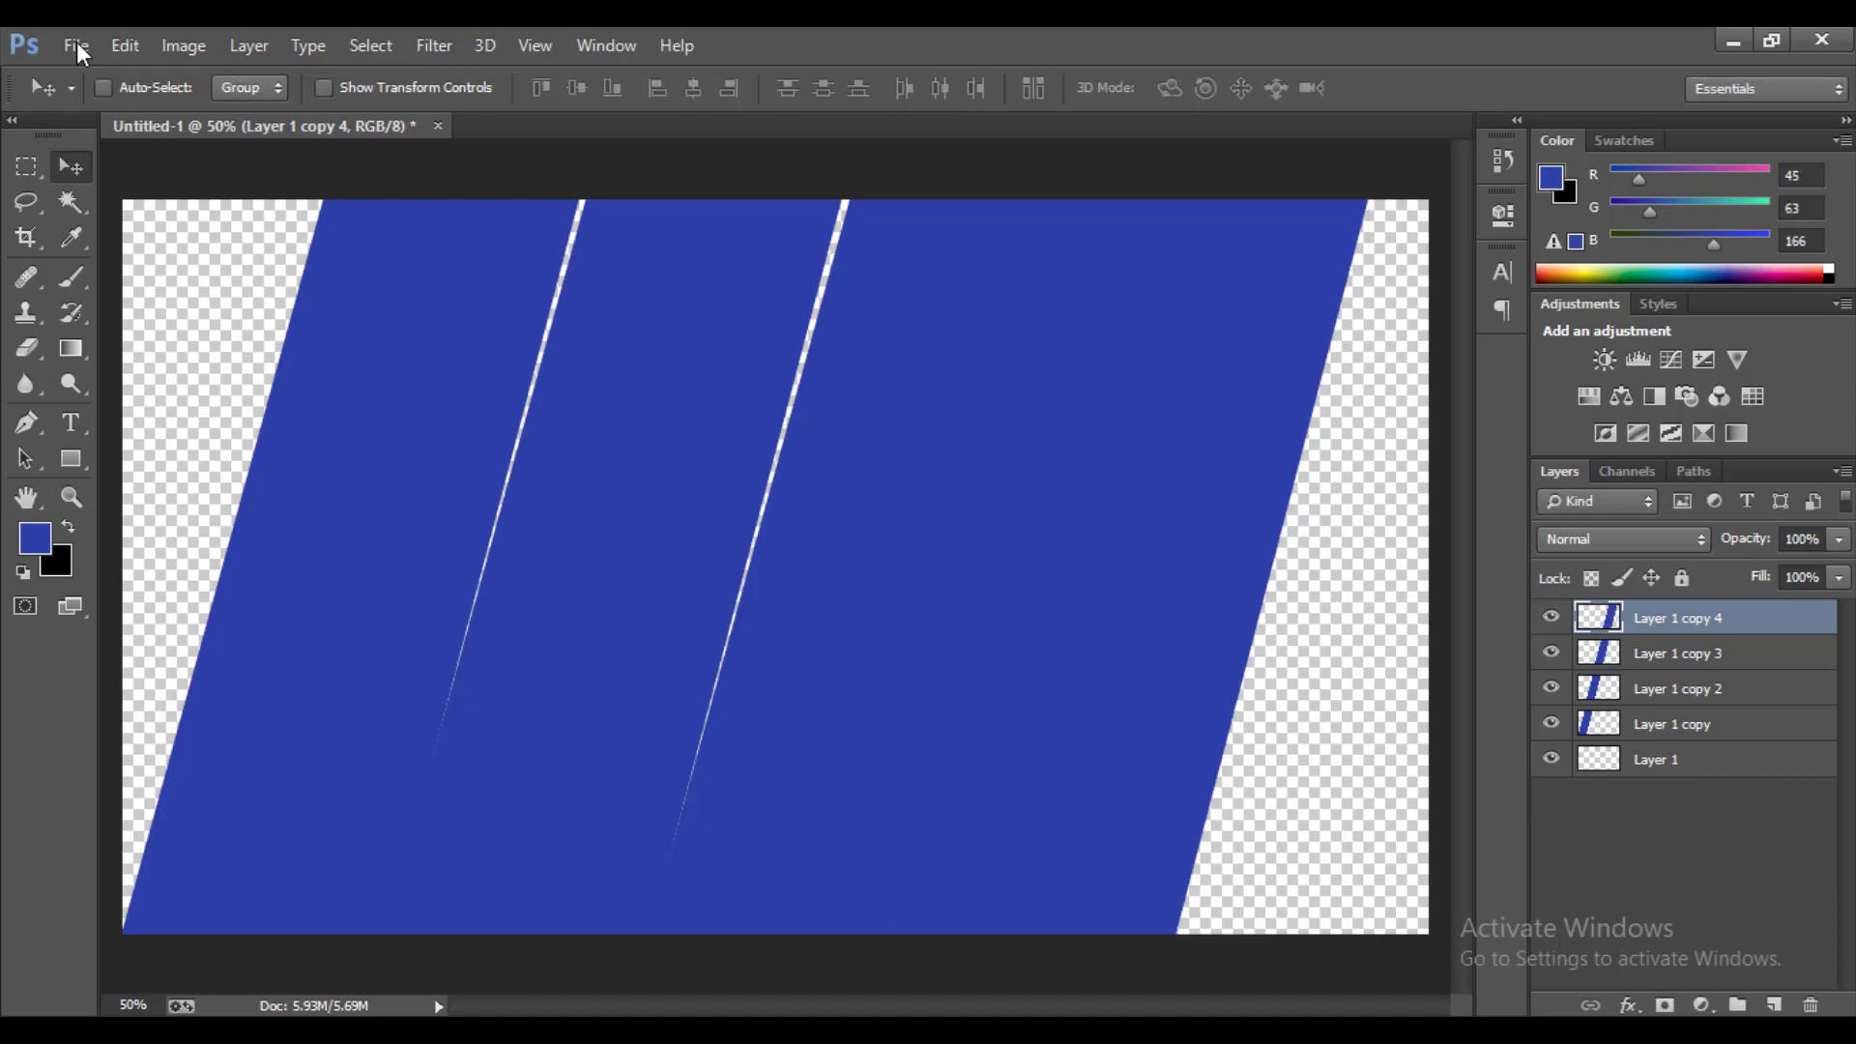
key("ctrl+comma")
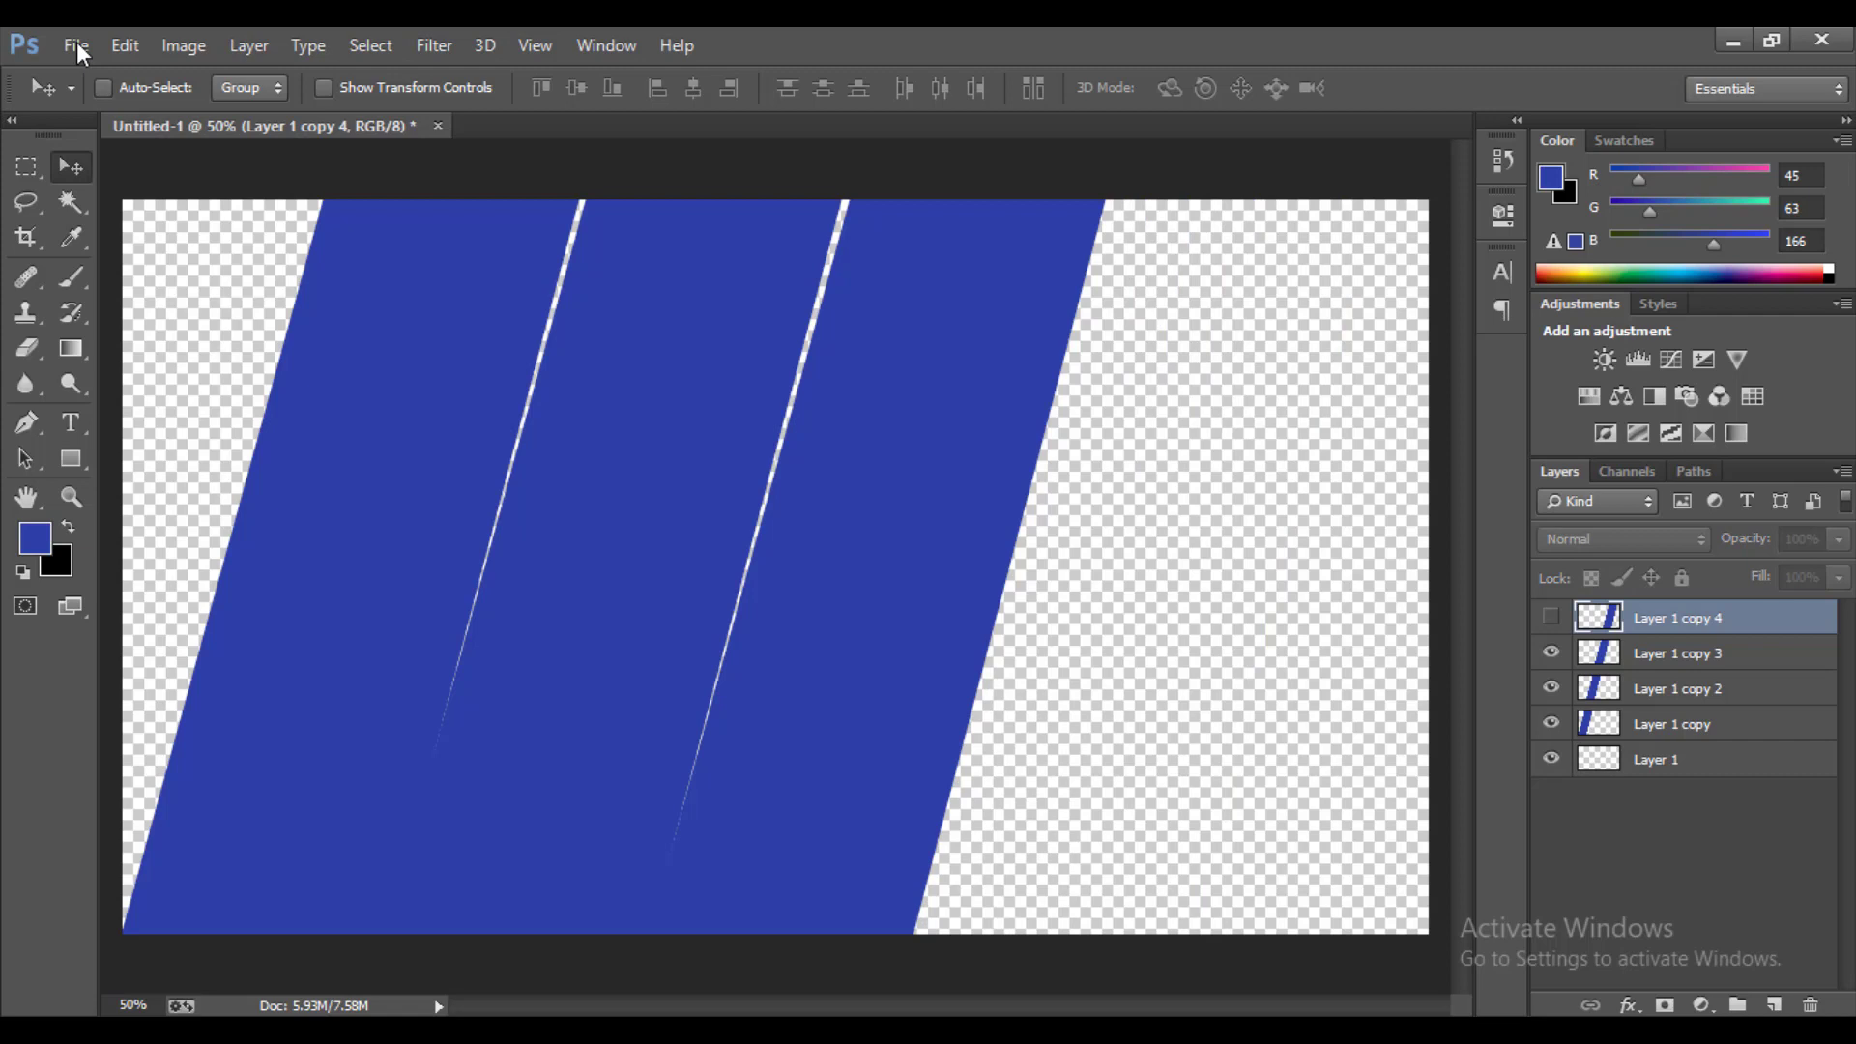
- Skew the top-left corner of the stripe on Layer 1 copy 3 outward by about 1.4° to close its gap, and hide that layer
key("alt+bracketleft")
key("ctrl+t")
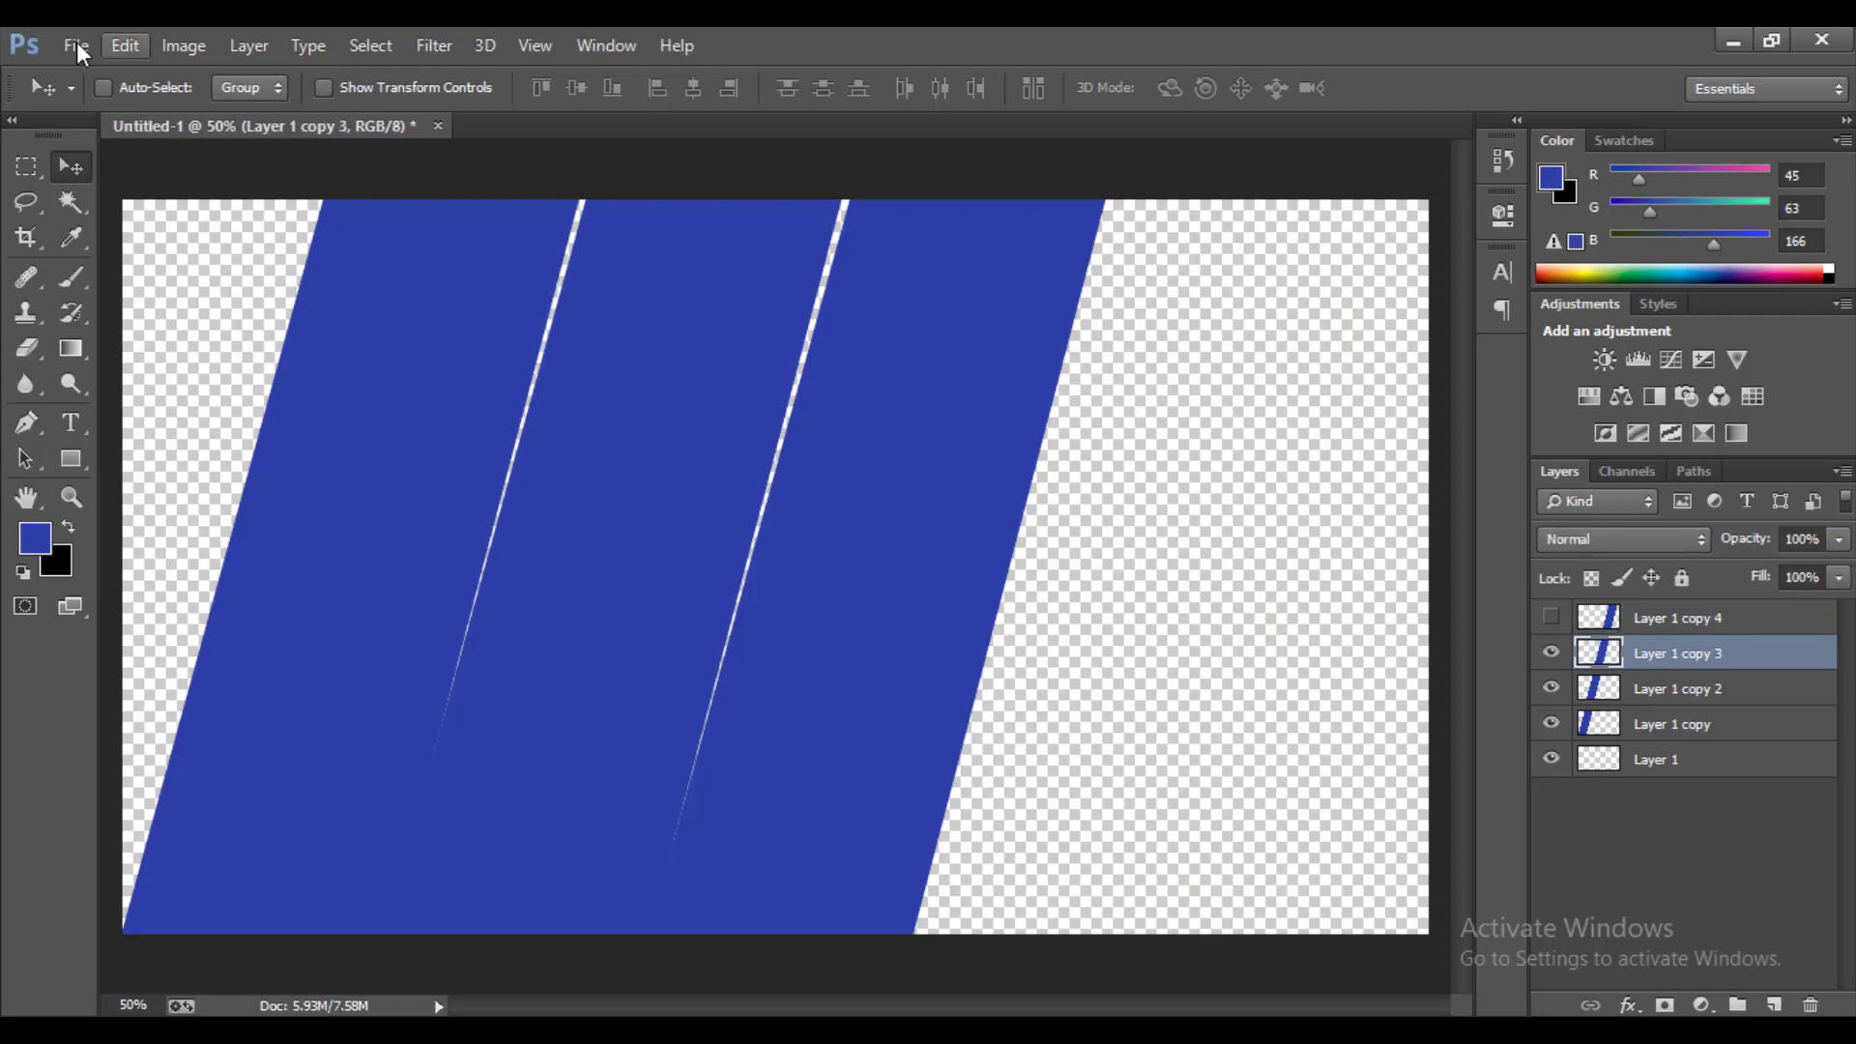
key("alt+e")
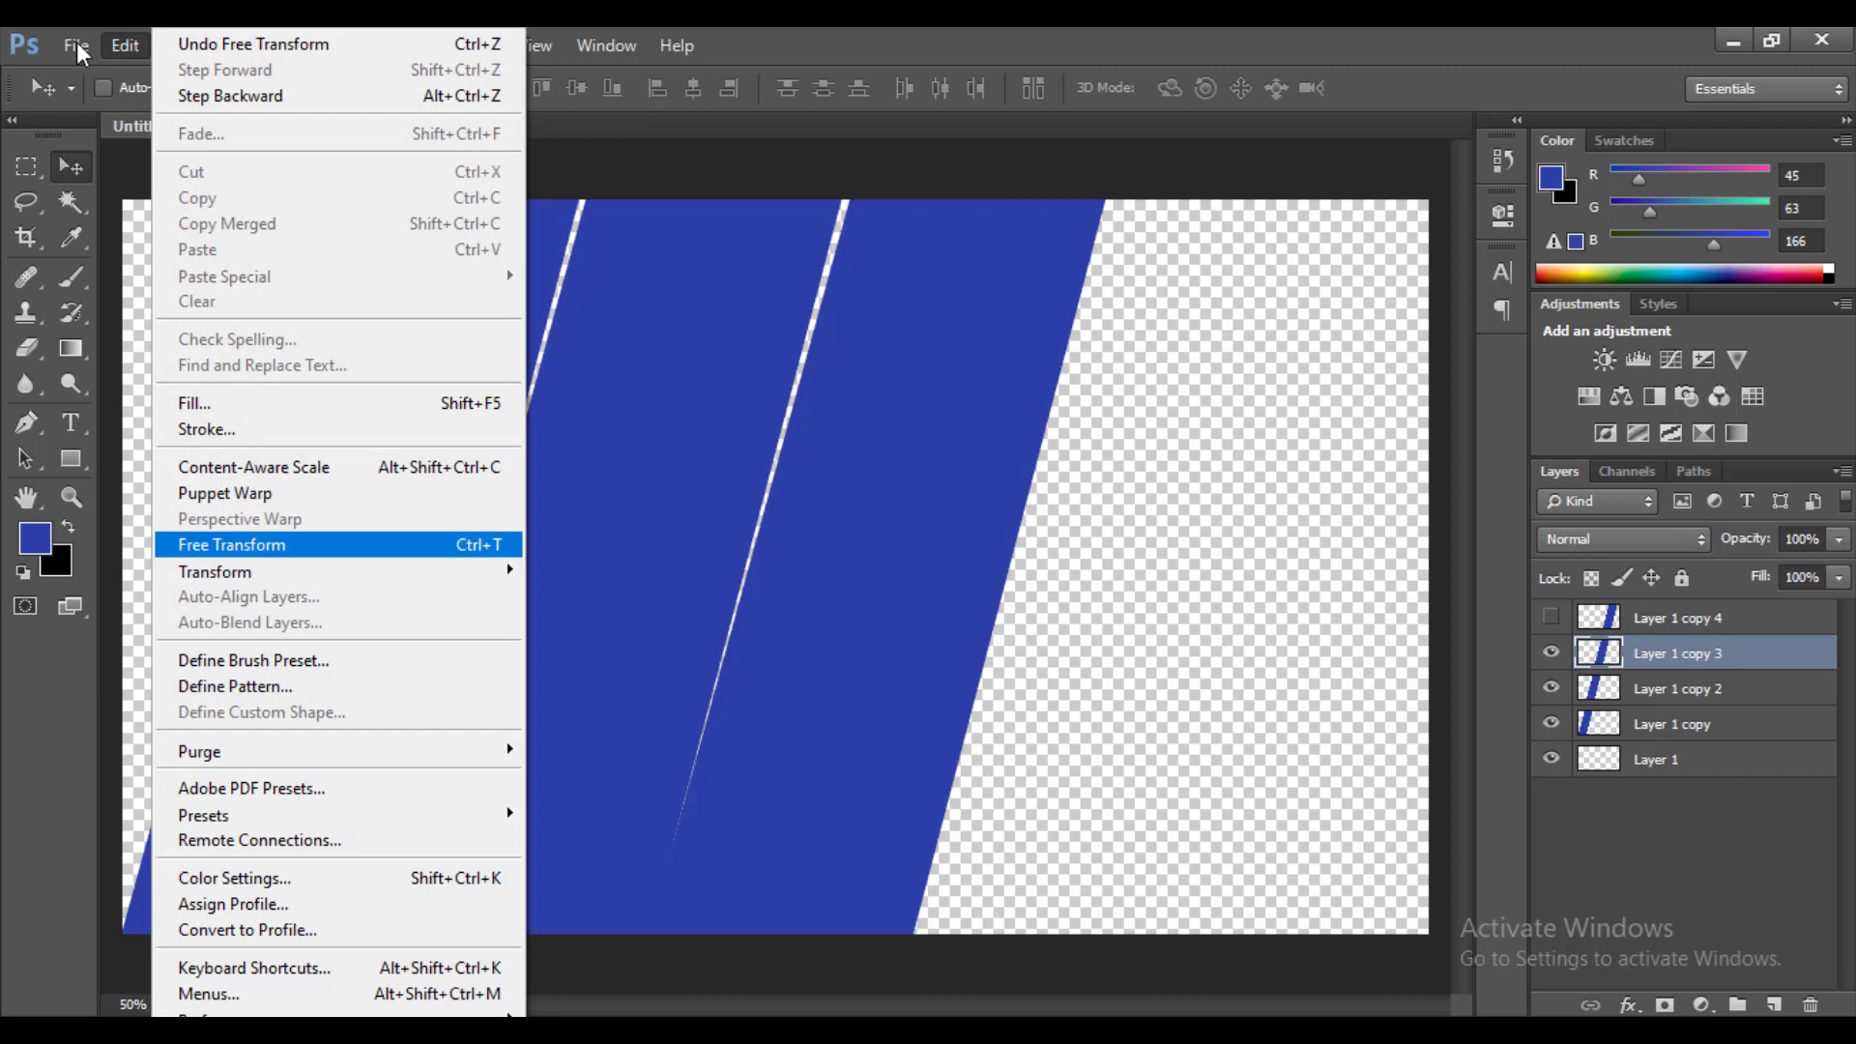
key("Down")
key("Right")
key("Down")
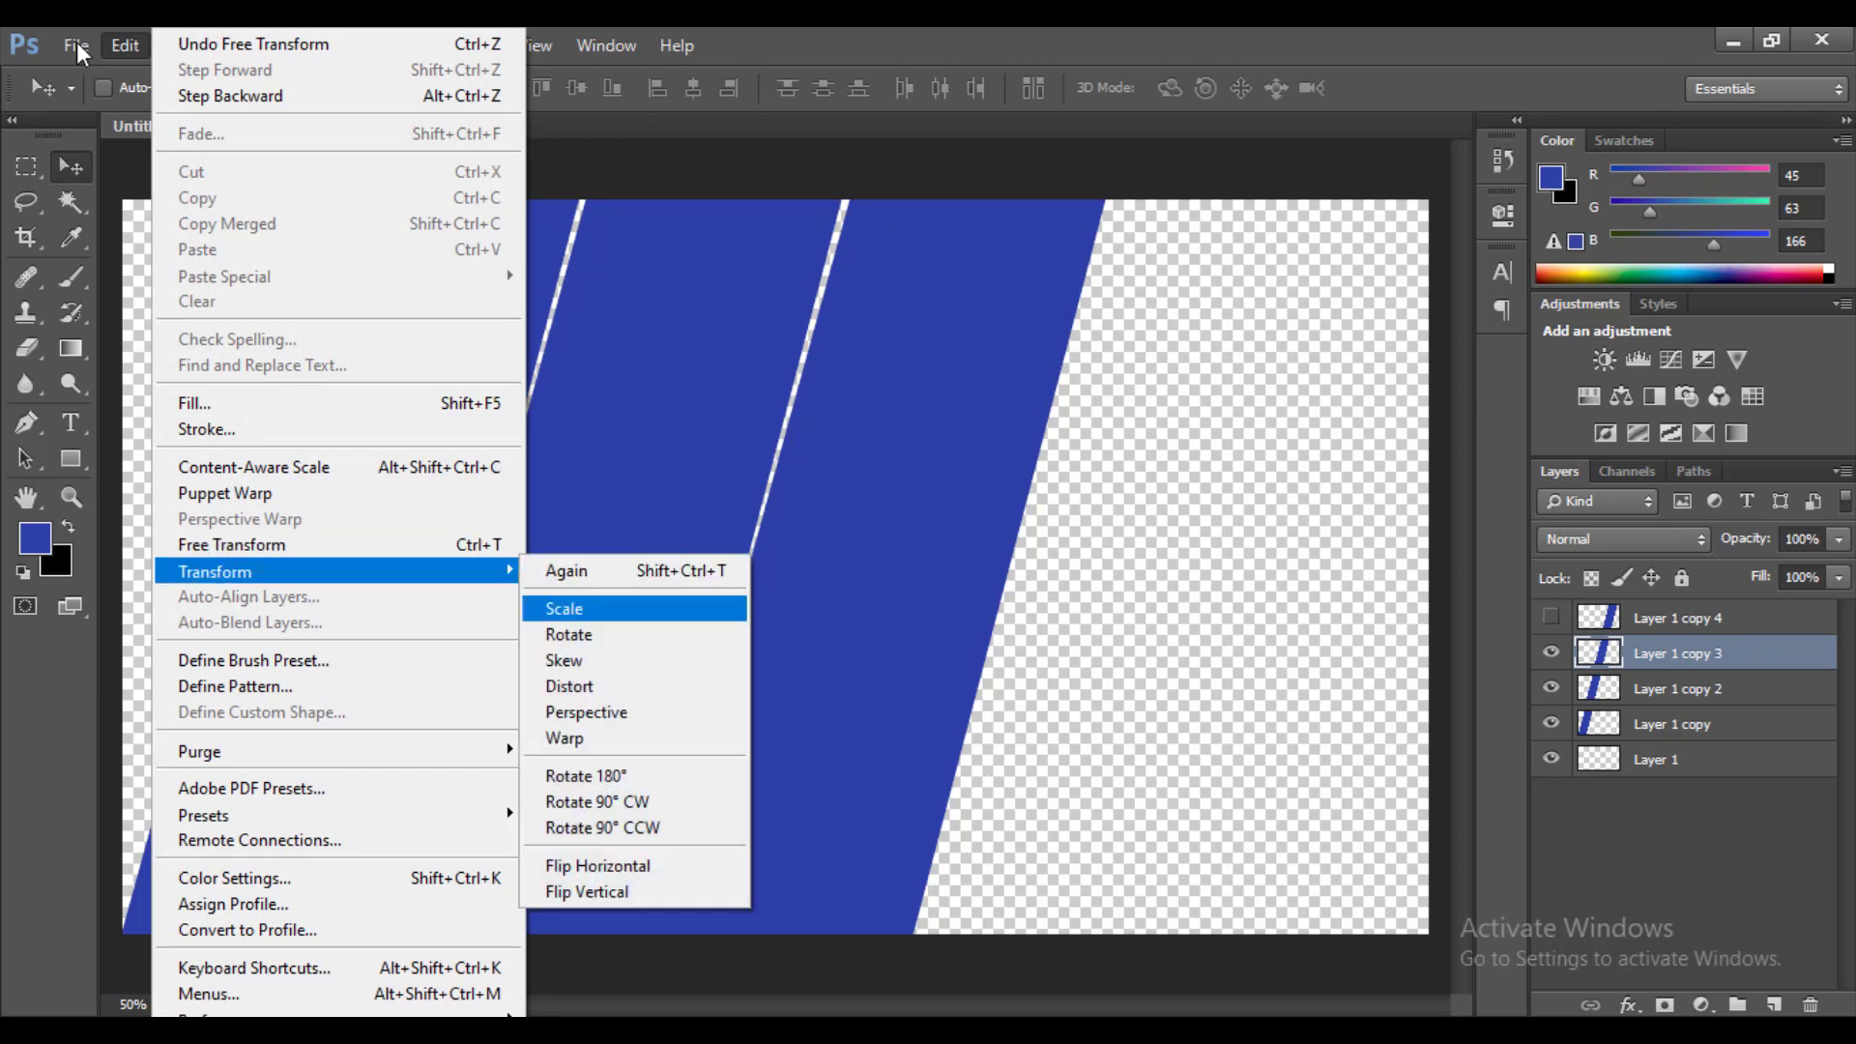
key("Down")
key("Down")
key("Return")
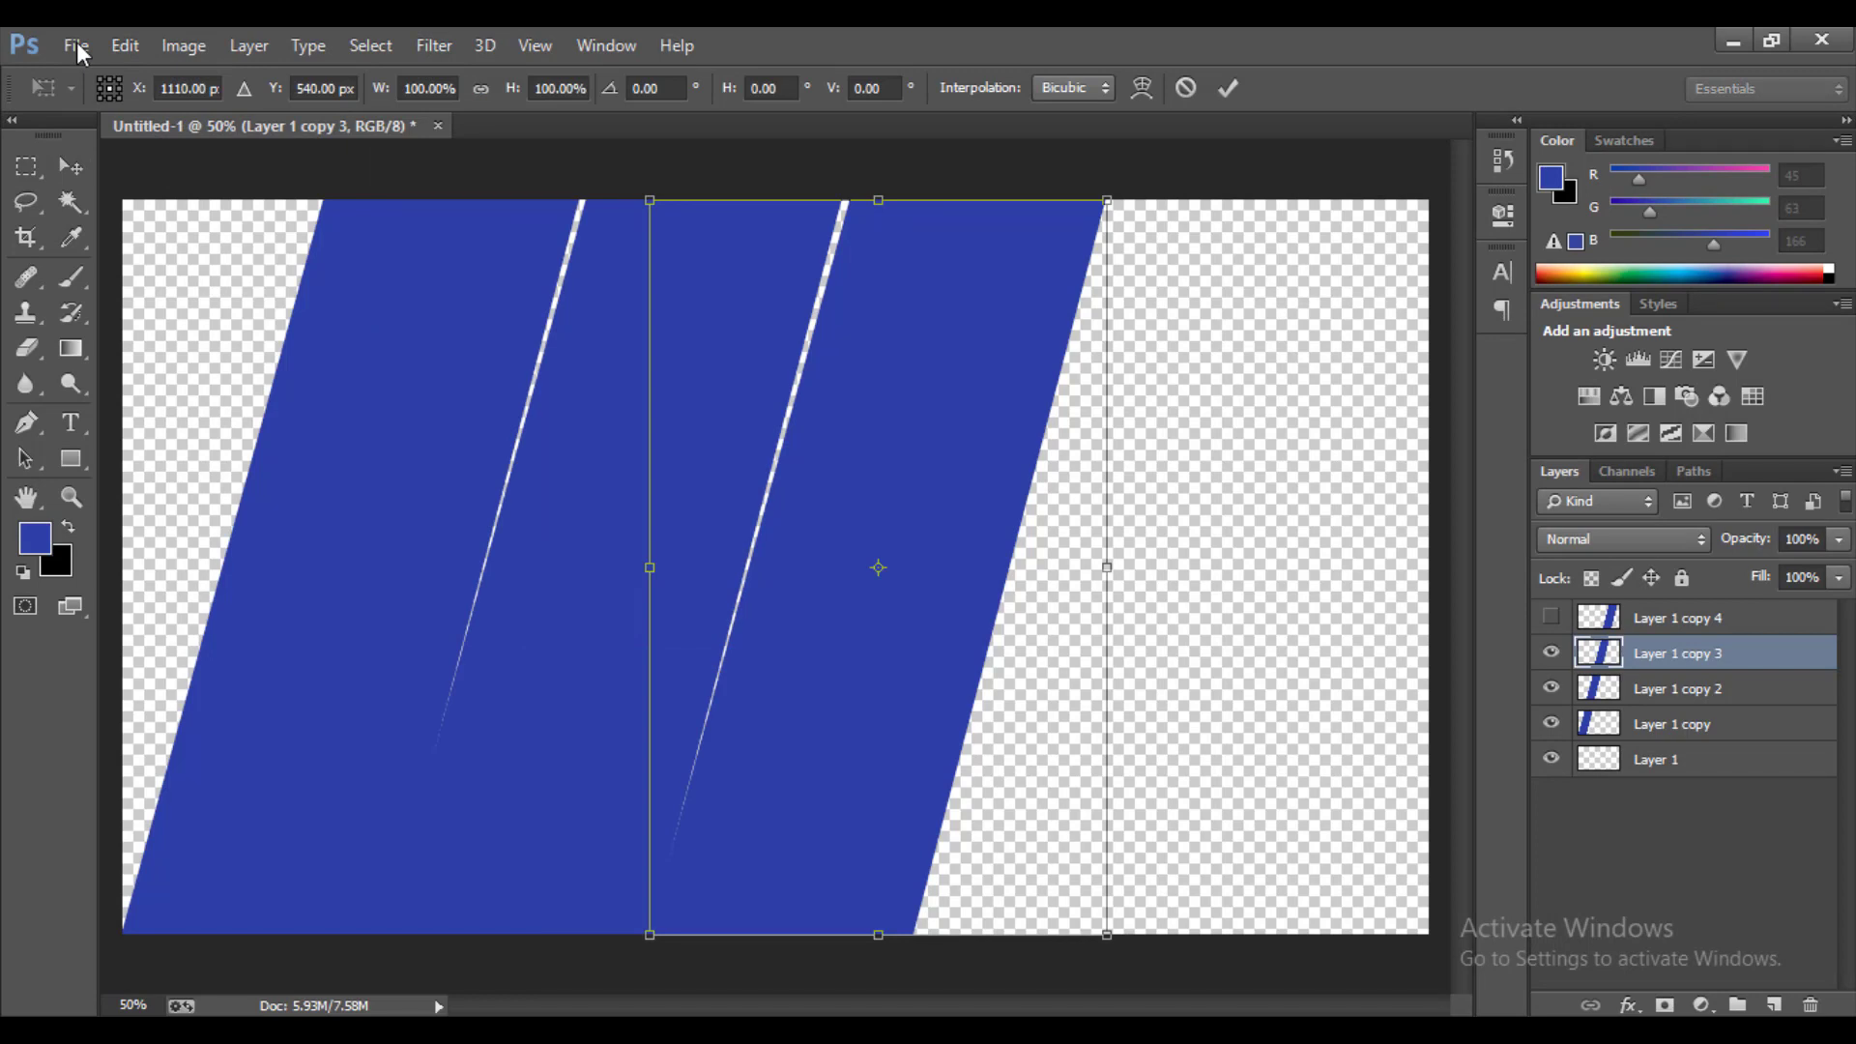
left_click_drag(650, 200, 632, 200)
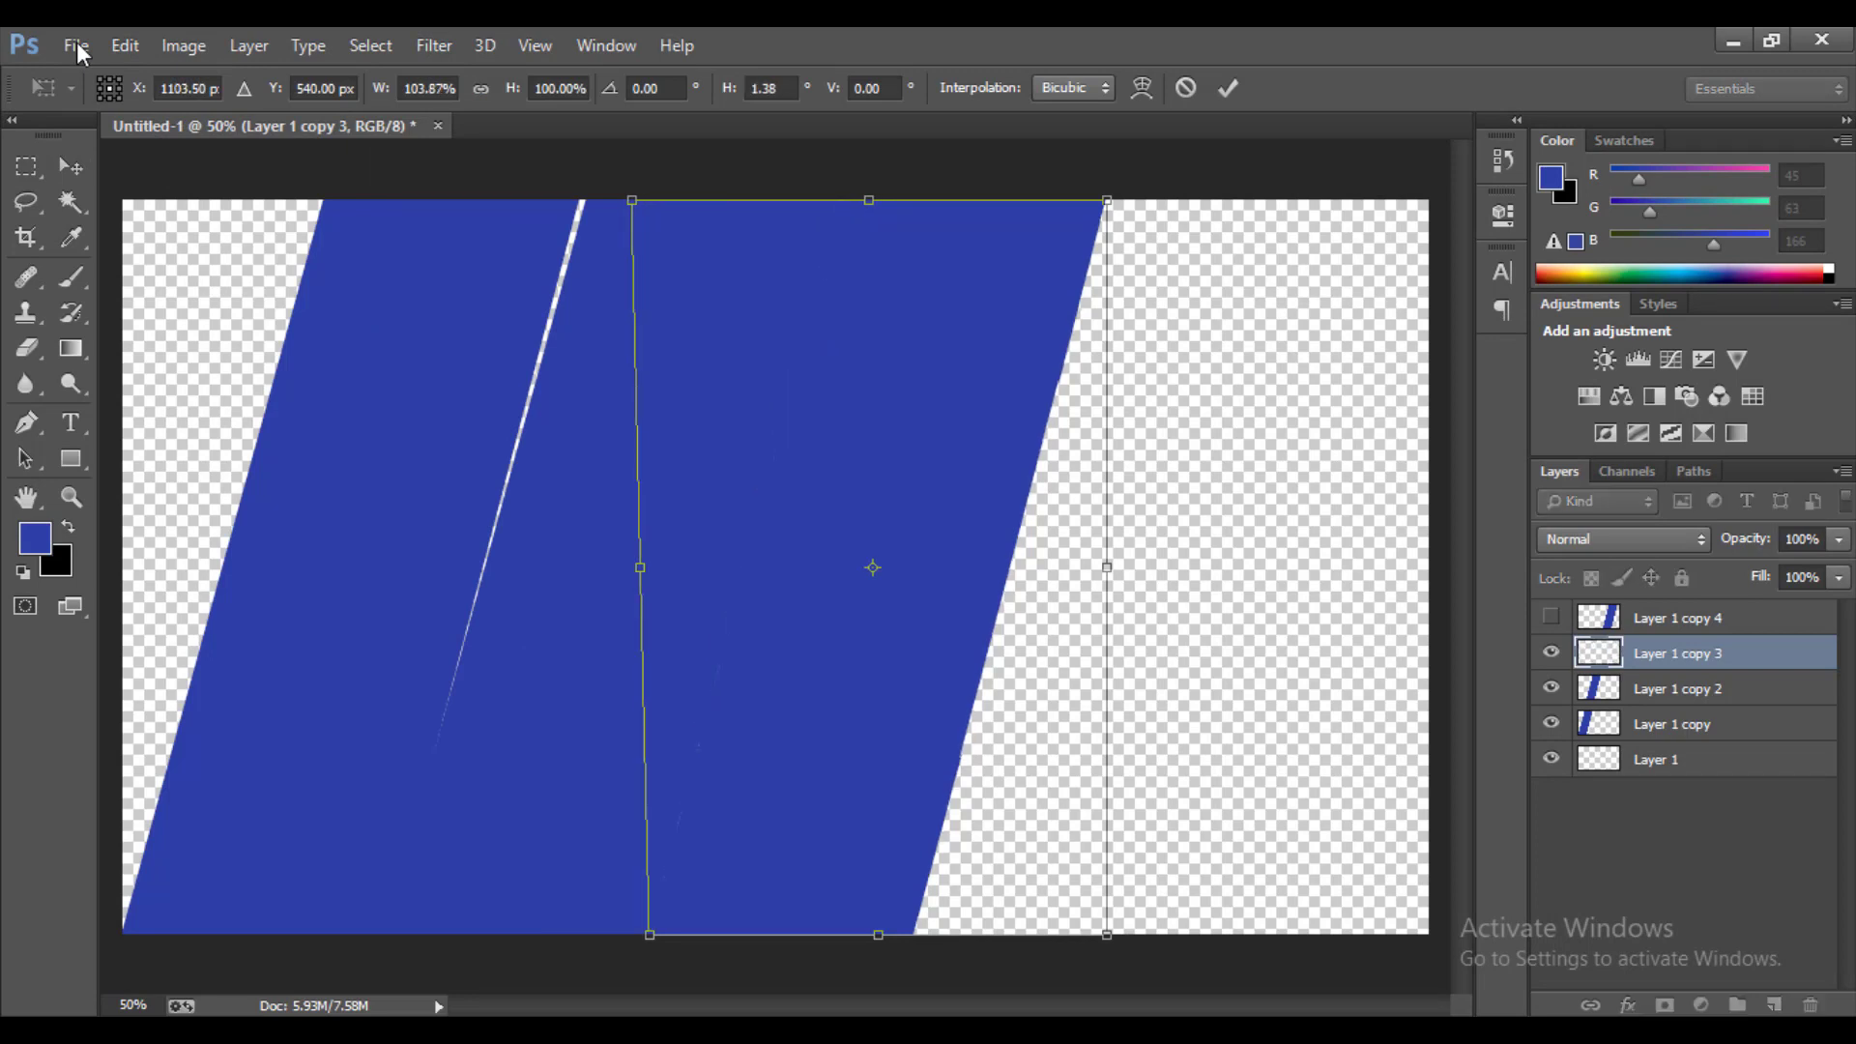
key("Return")
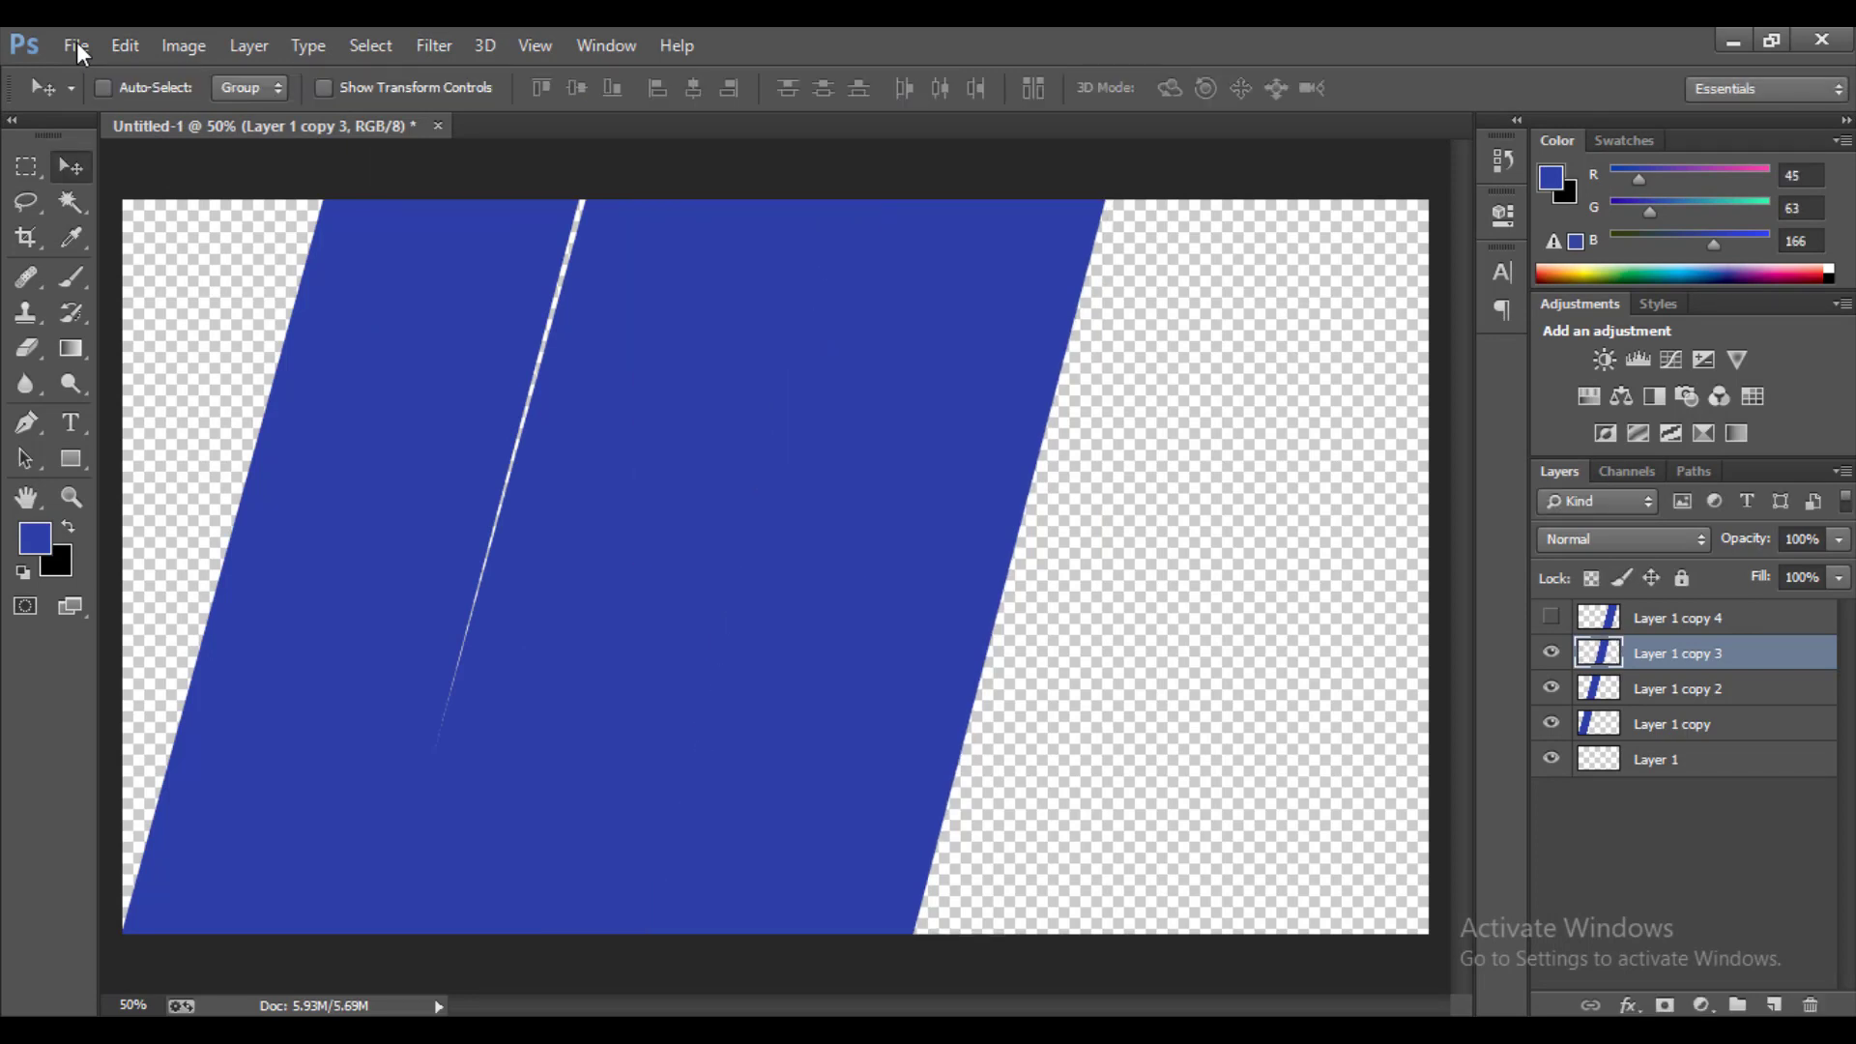
left_click(1552, 652)
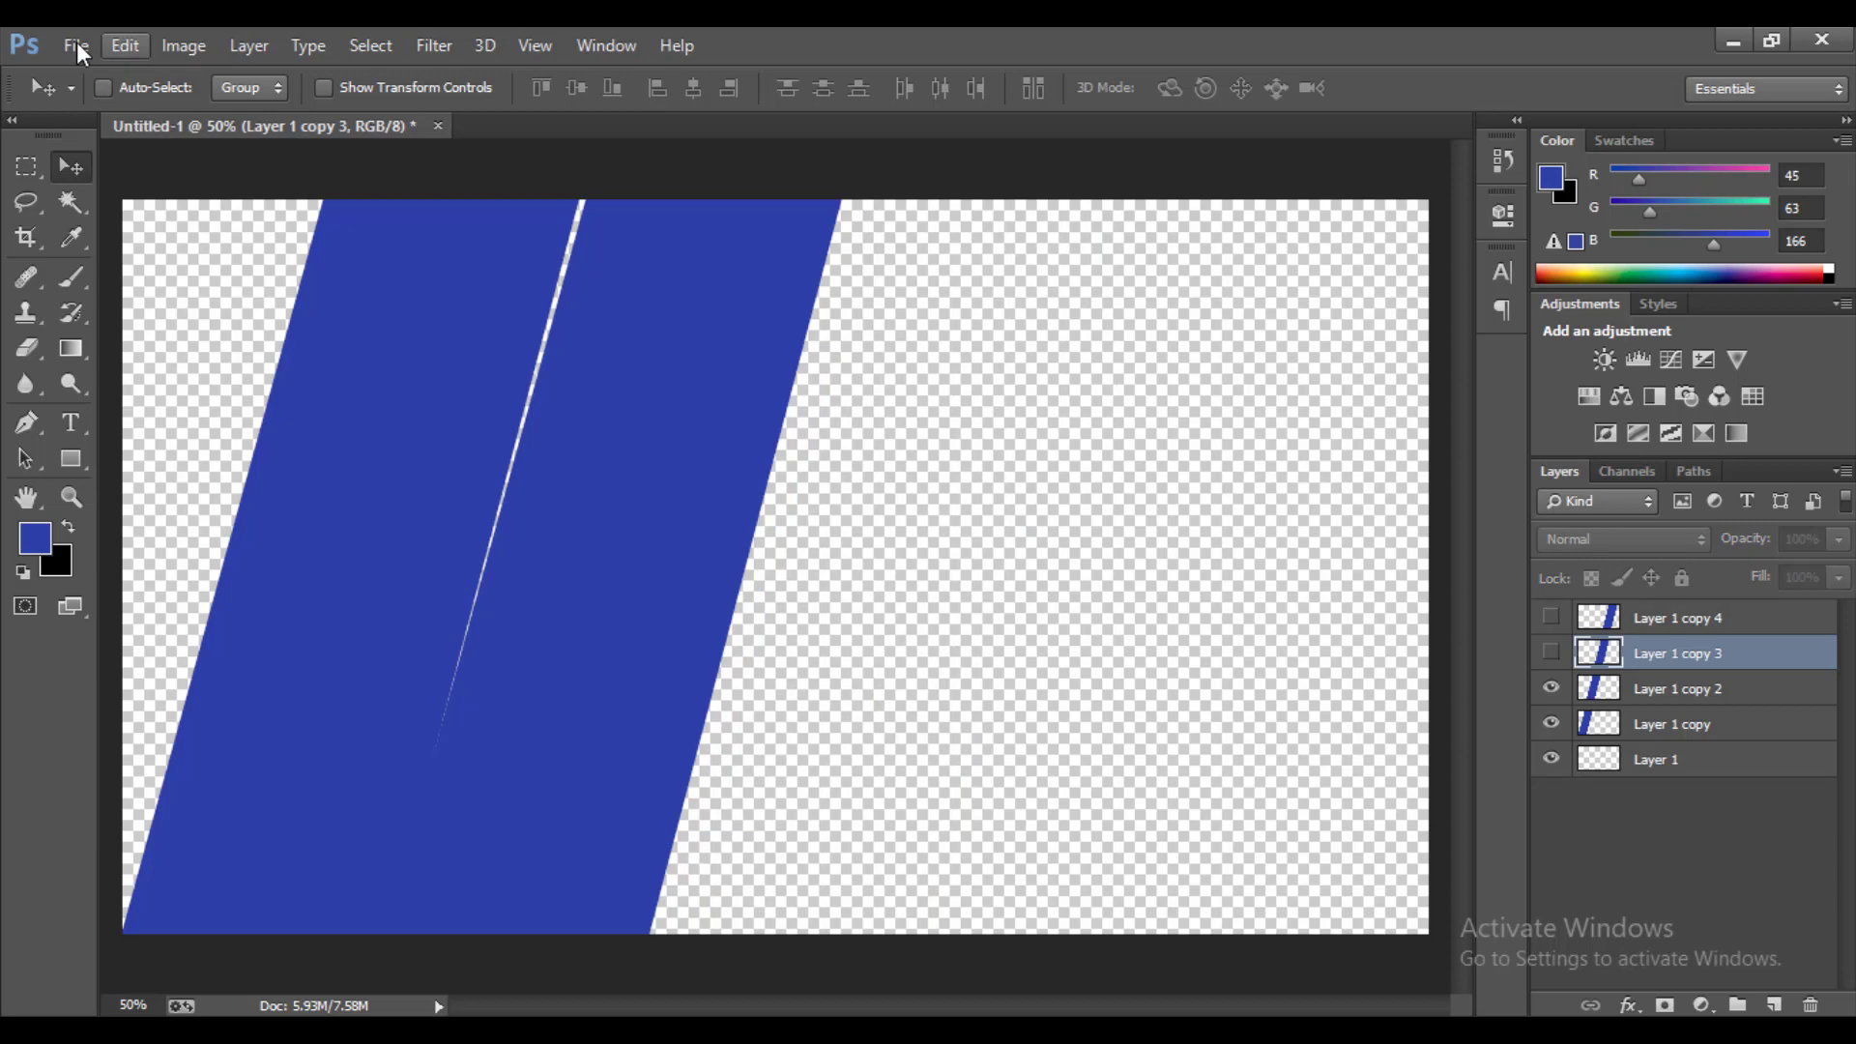
- Skew the top-left corner of the stripe on Layer 1 copy 2 outward by about 1.2° to close its gap, and hide that layer
key("Escape")
key("alt+bracketleft")
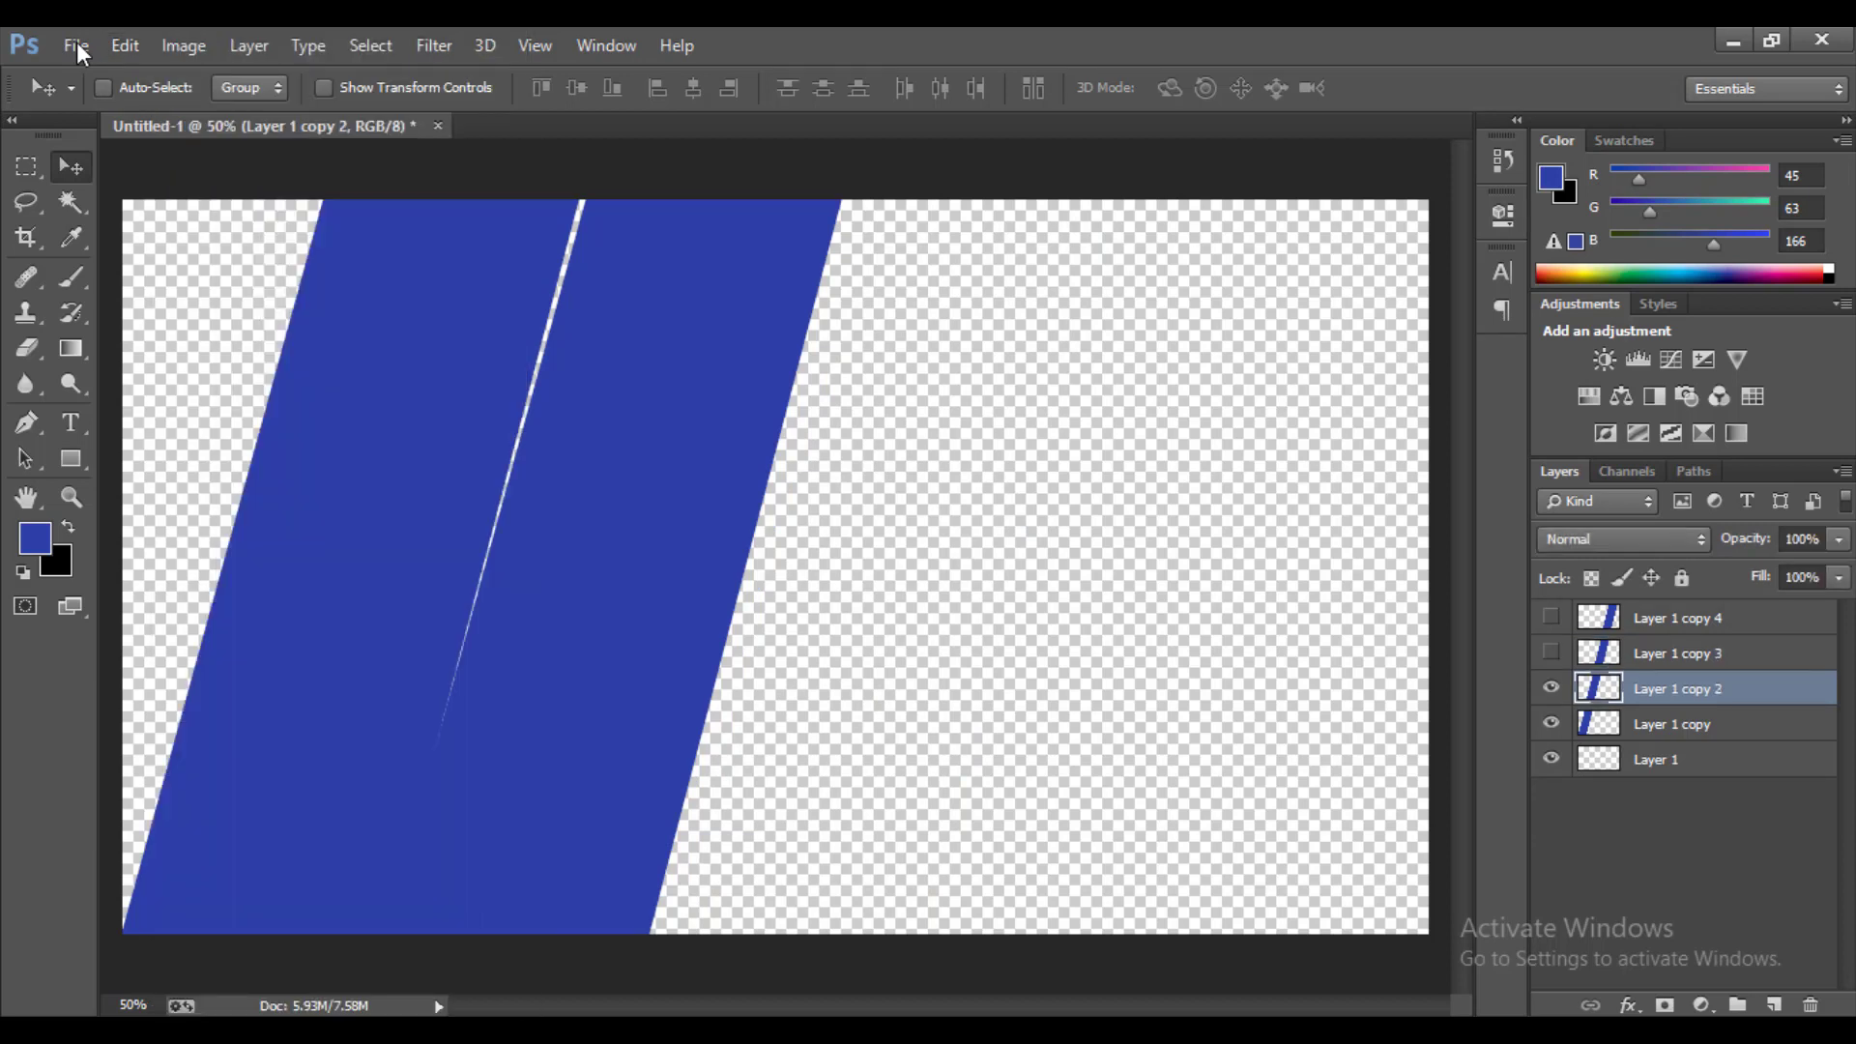
key("alt+e")
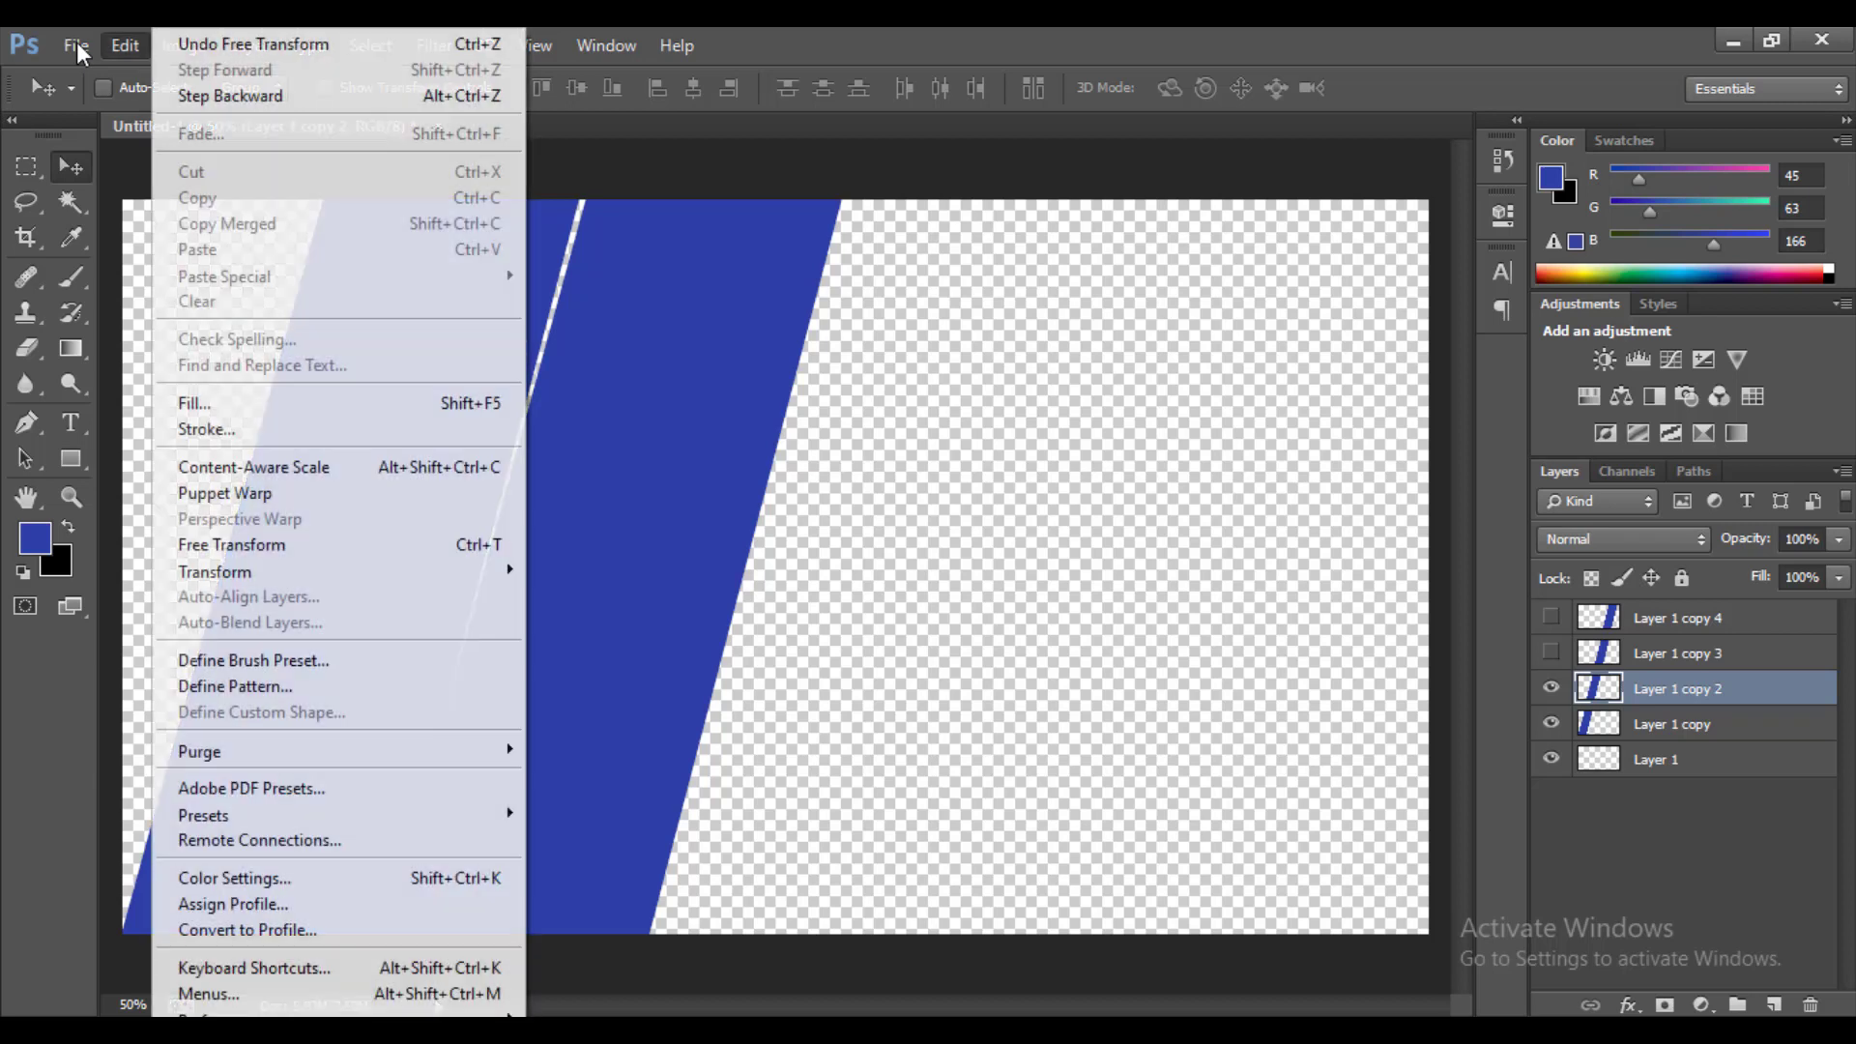
key("Down")
key("Down")
key("Right")
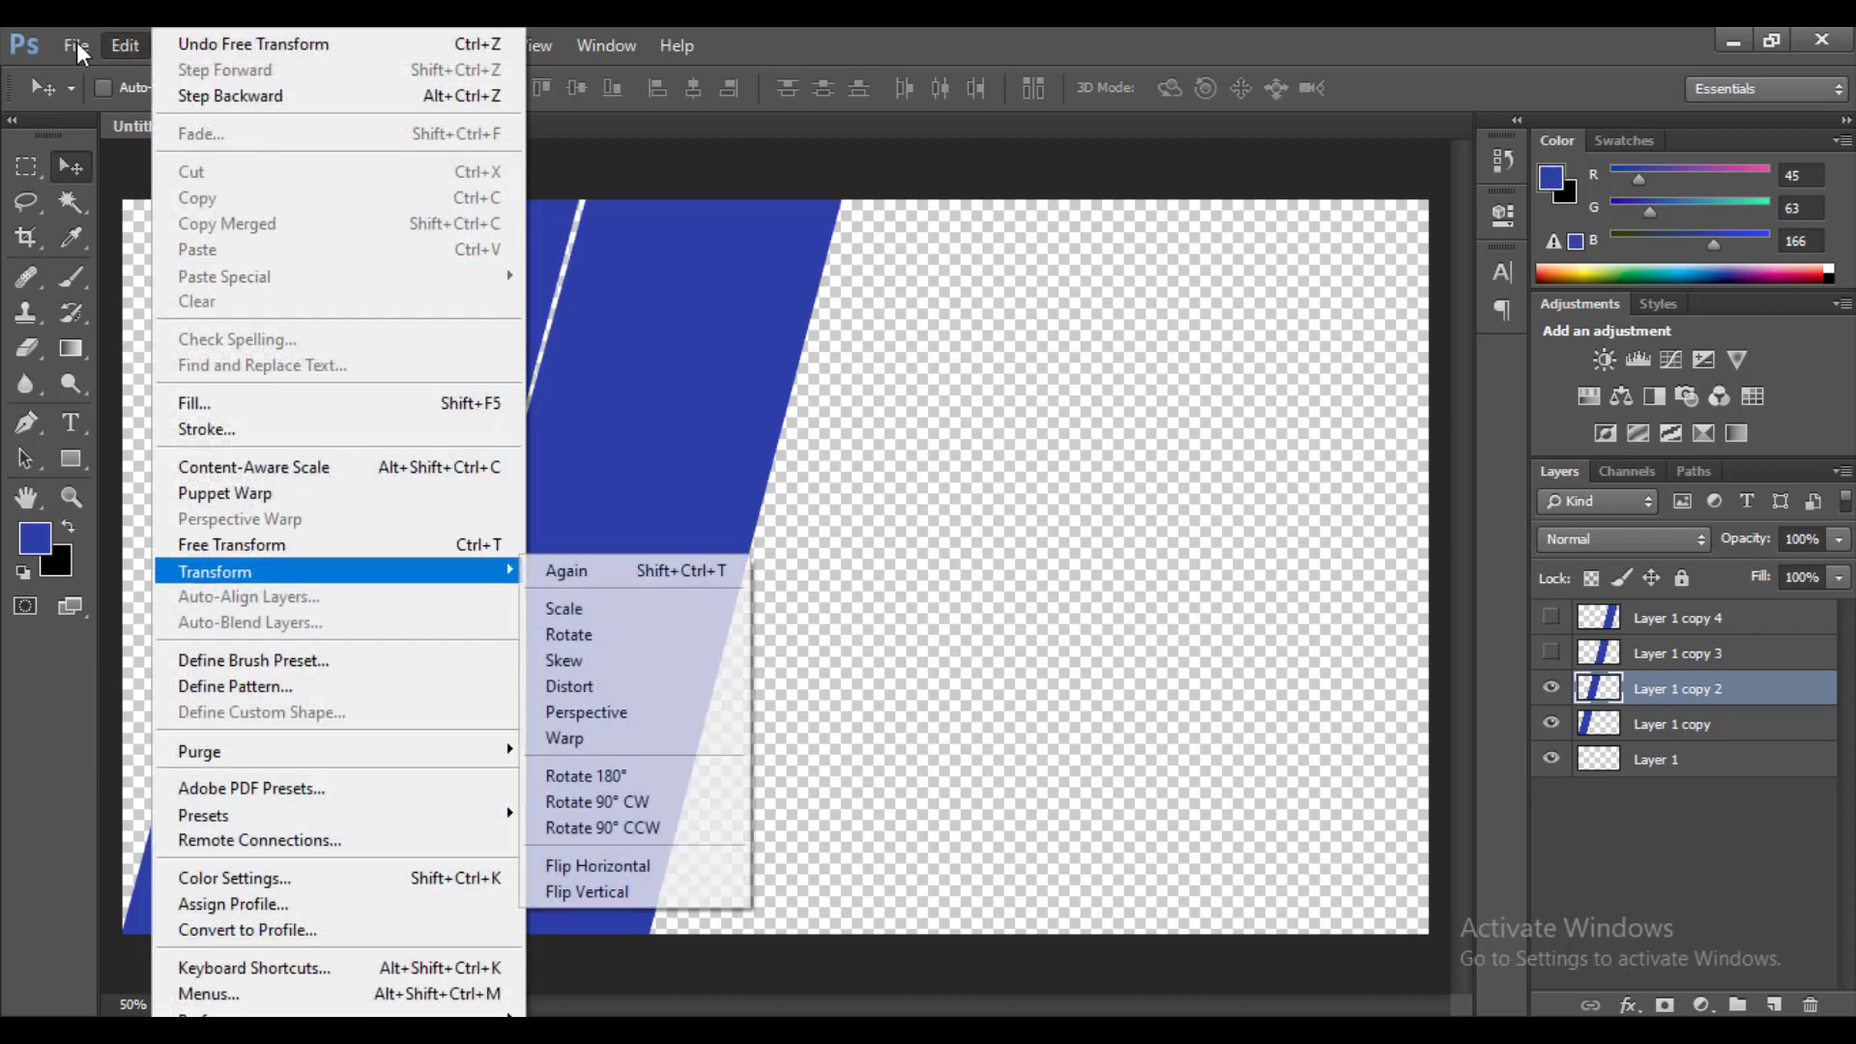
key("Down")
key("Down")
key("Down")
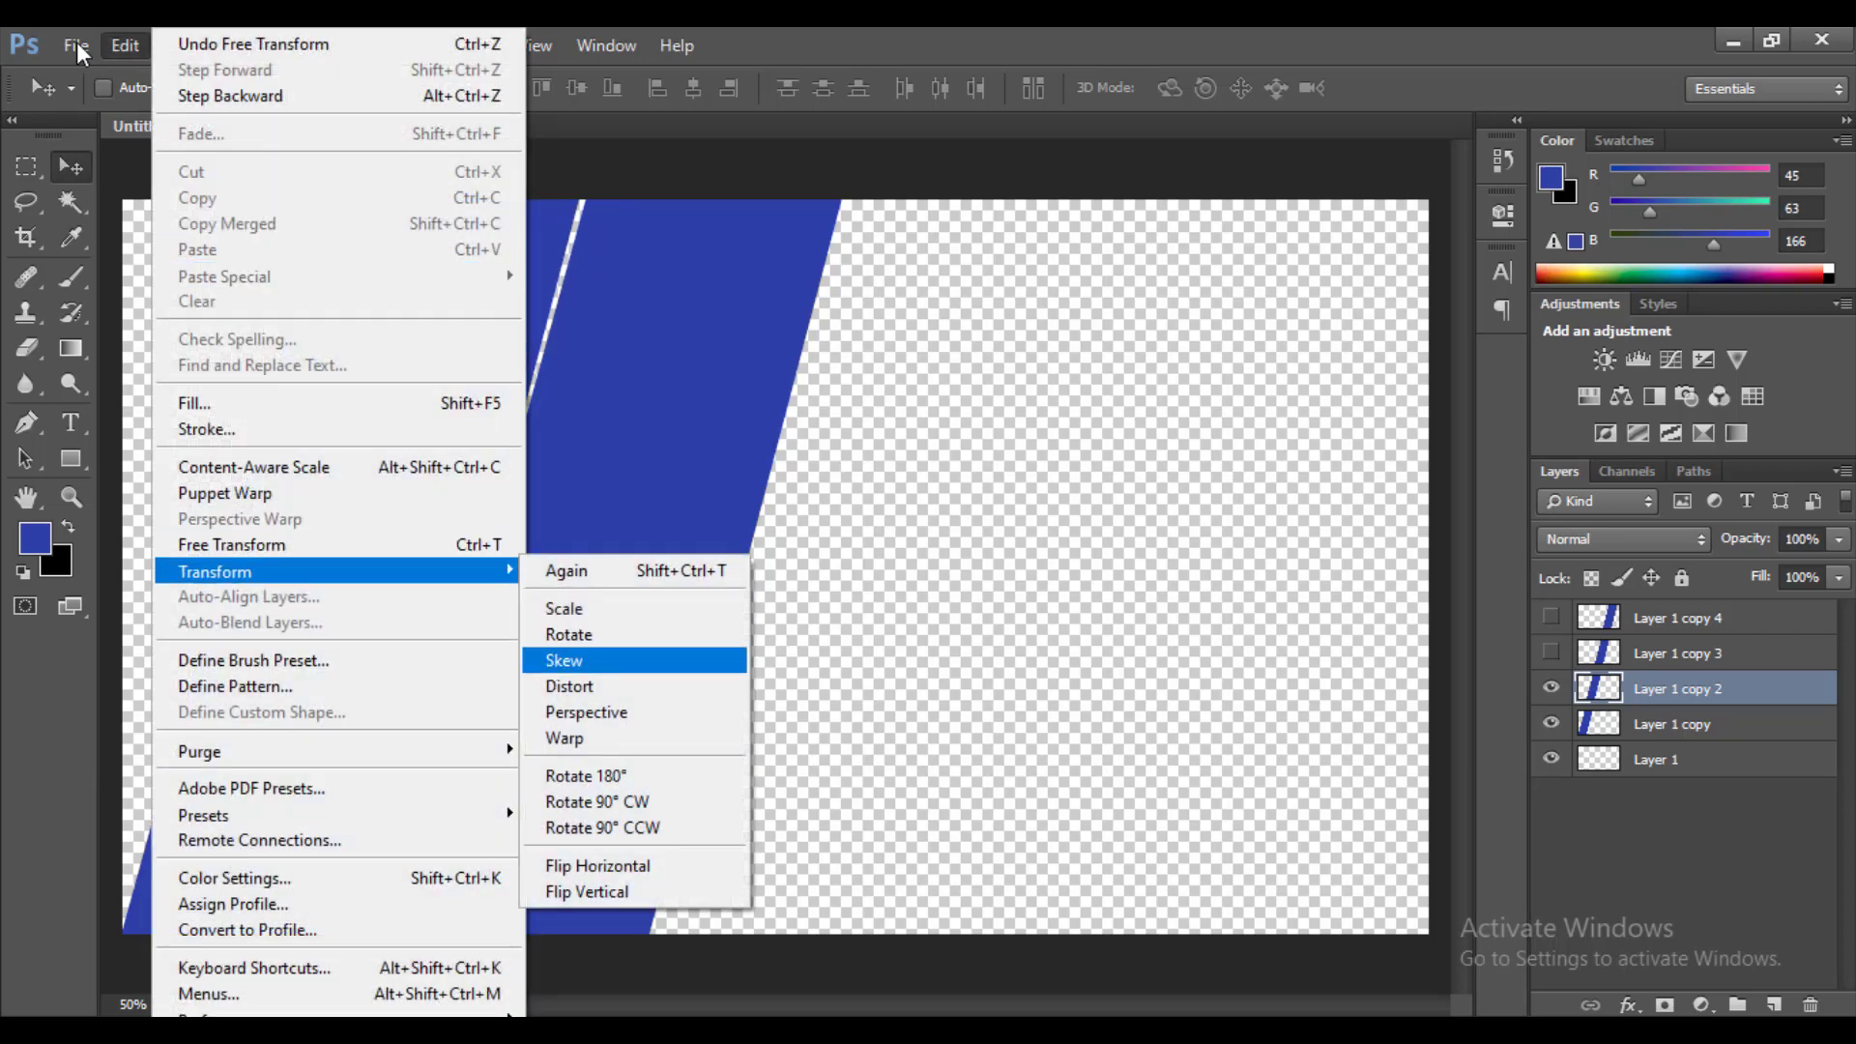
key("Return")
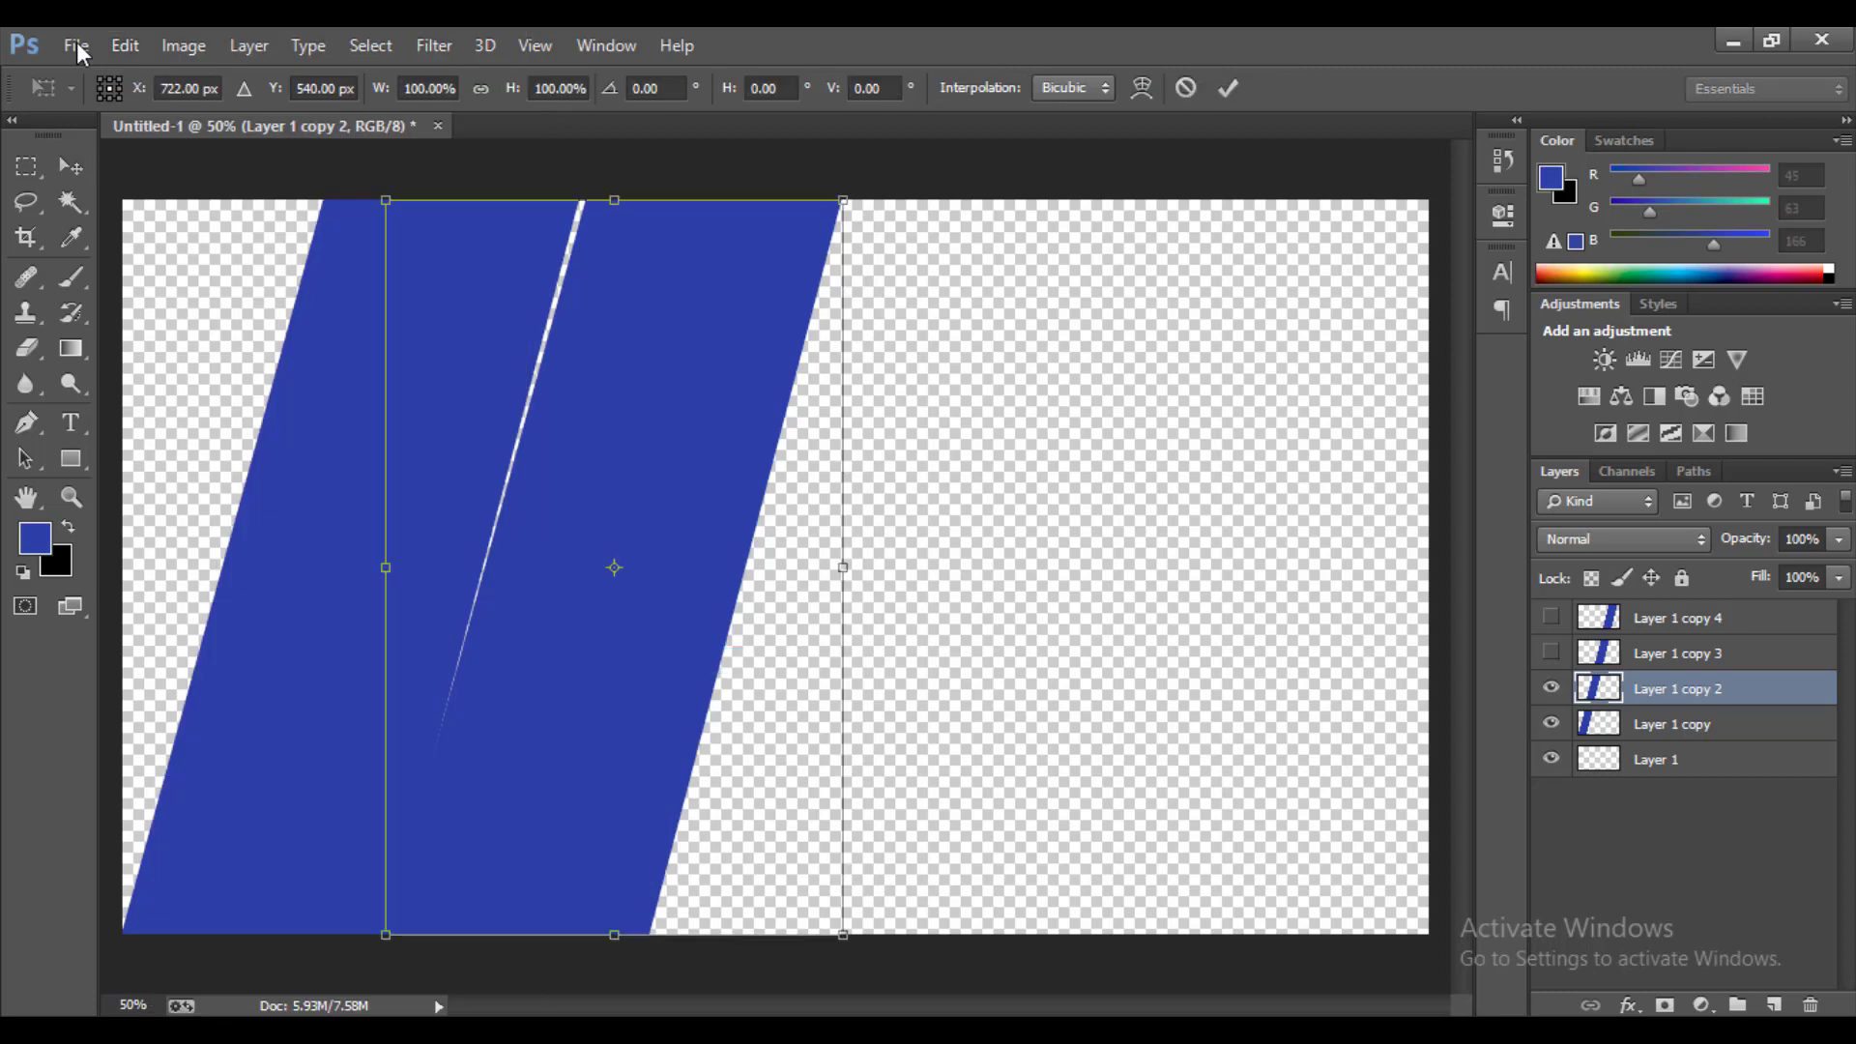
left_click_drag(386, 200, 370, 200)
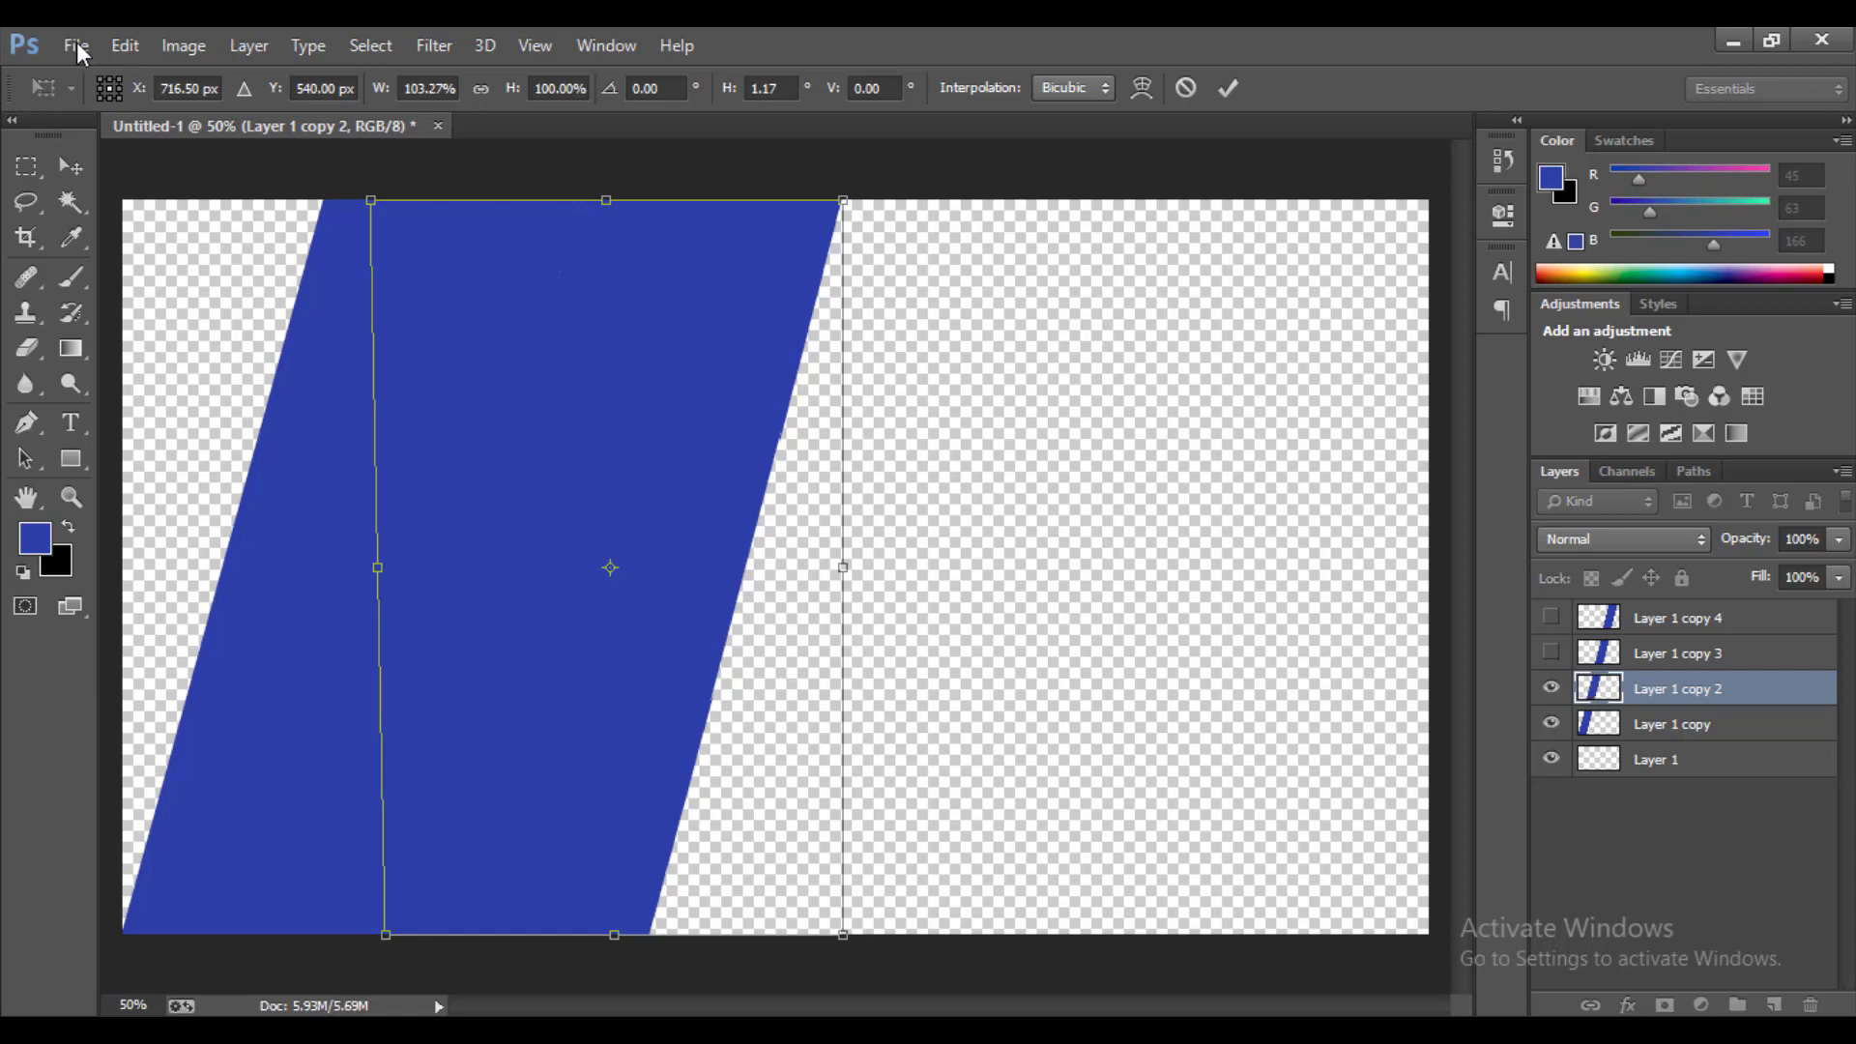
key("Return")
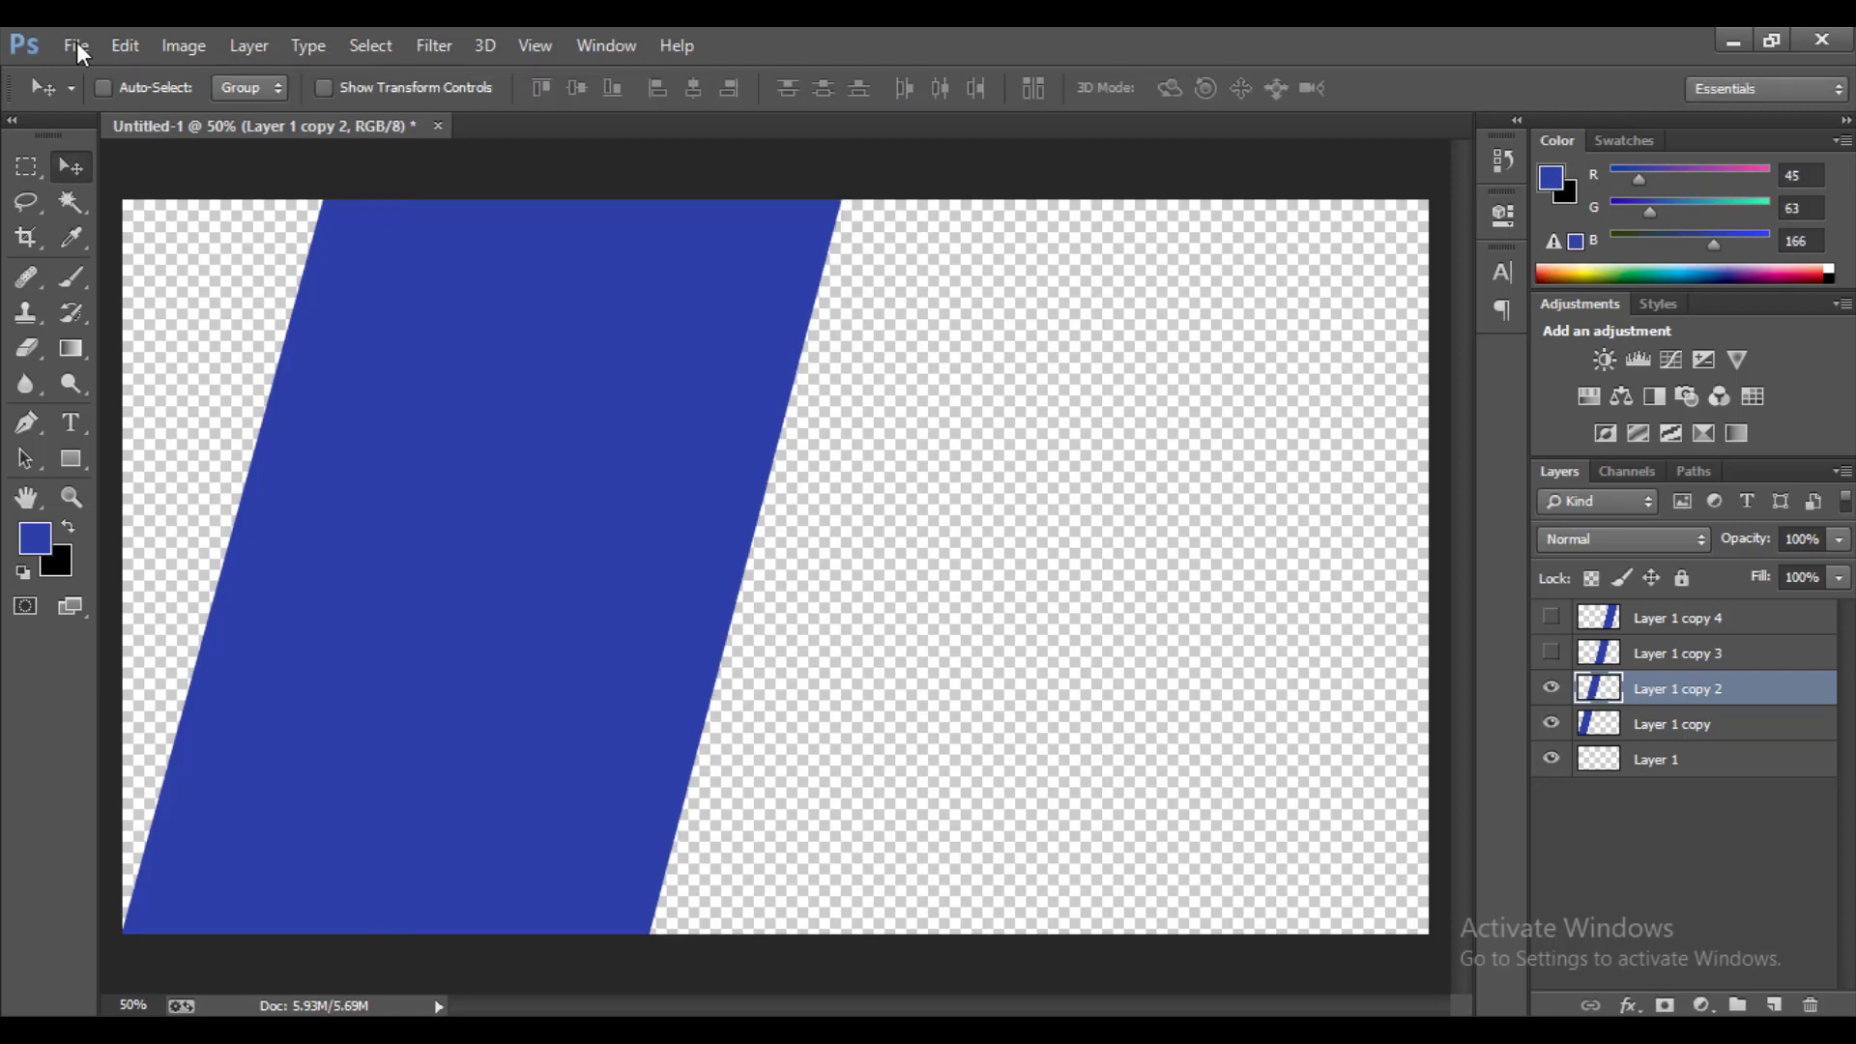
left_click(1552, 688)
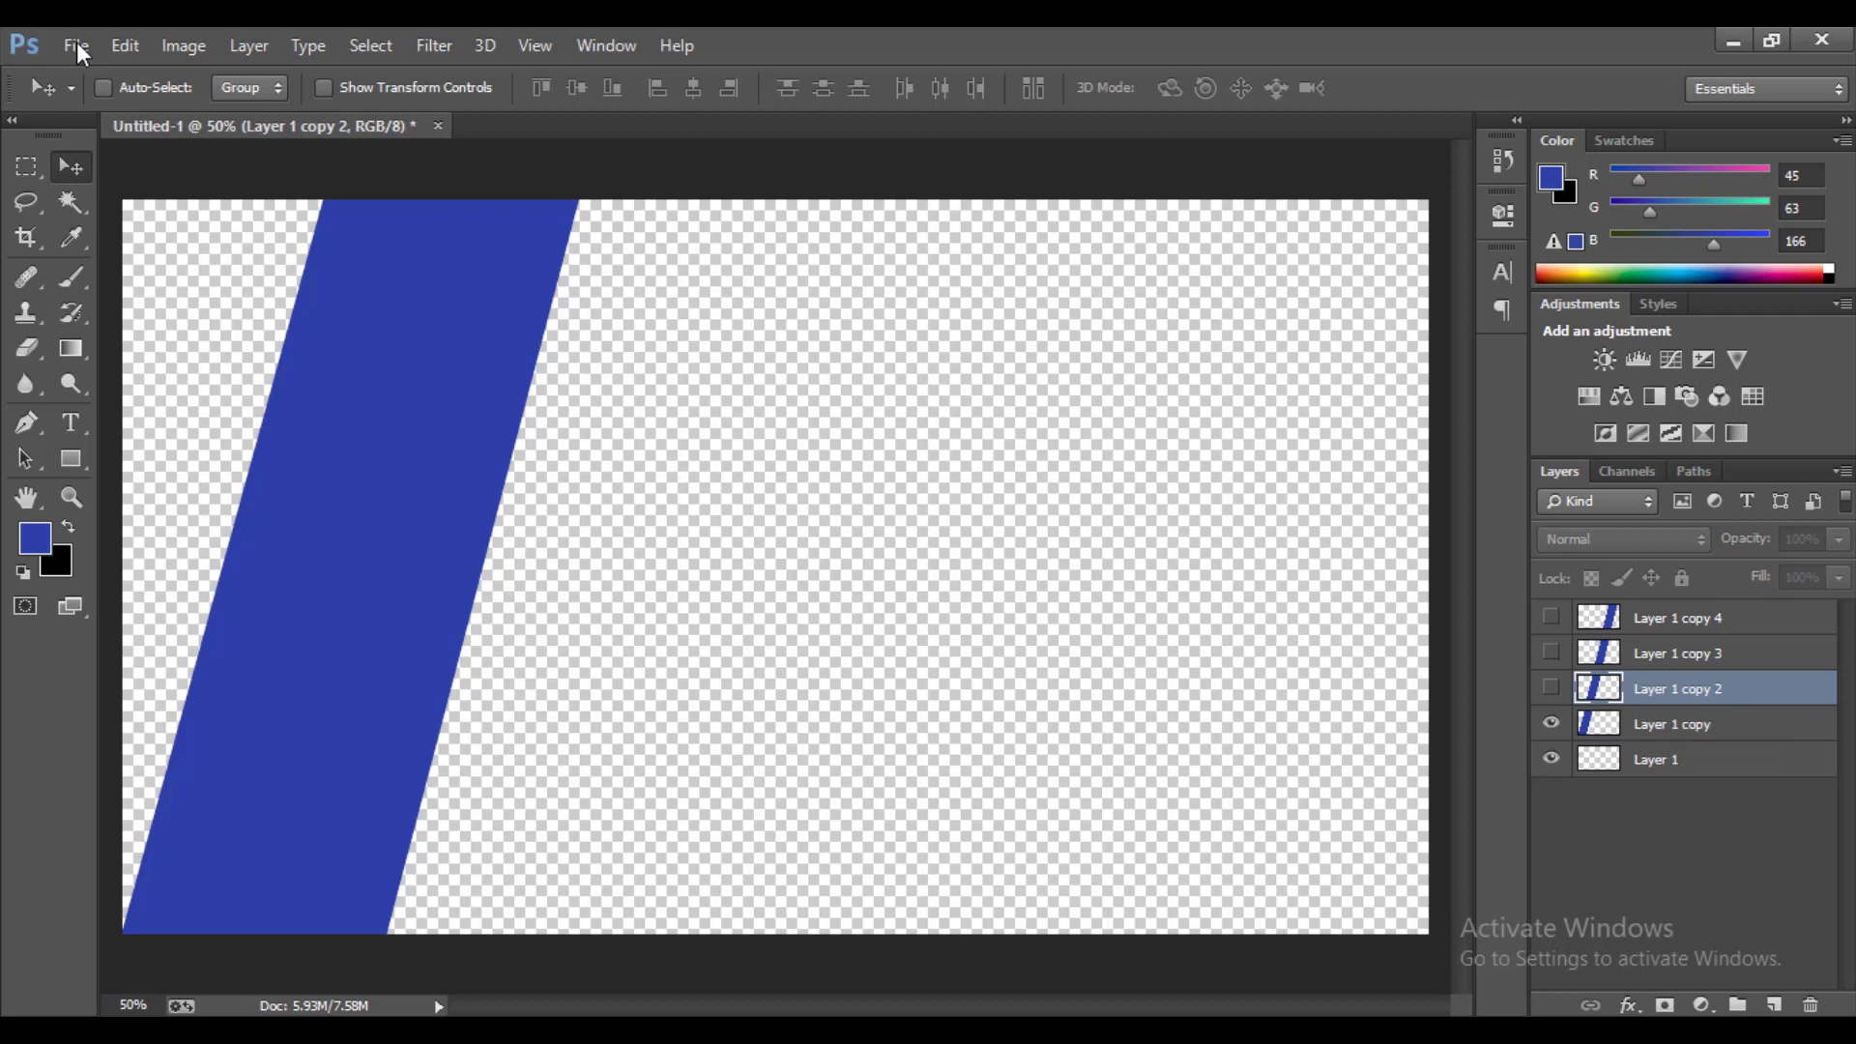
- Skew the first stripe on Layer 1 copy by about 26.6°, extending its top-left corner beyond the canvas to fill the empty left area
left_click(1662, 724)
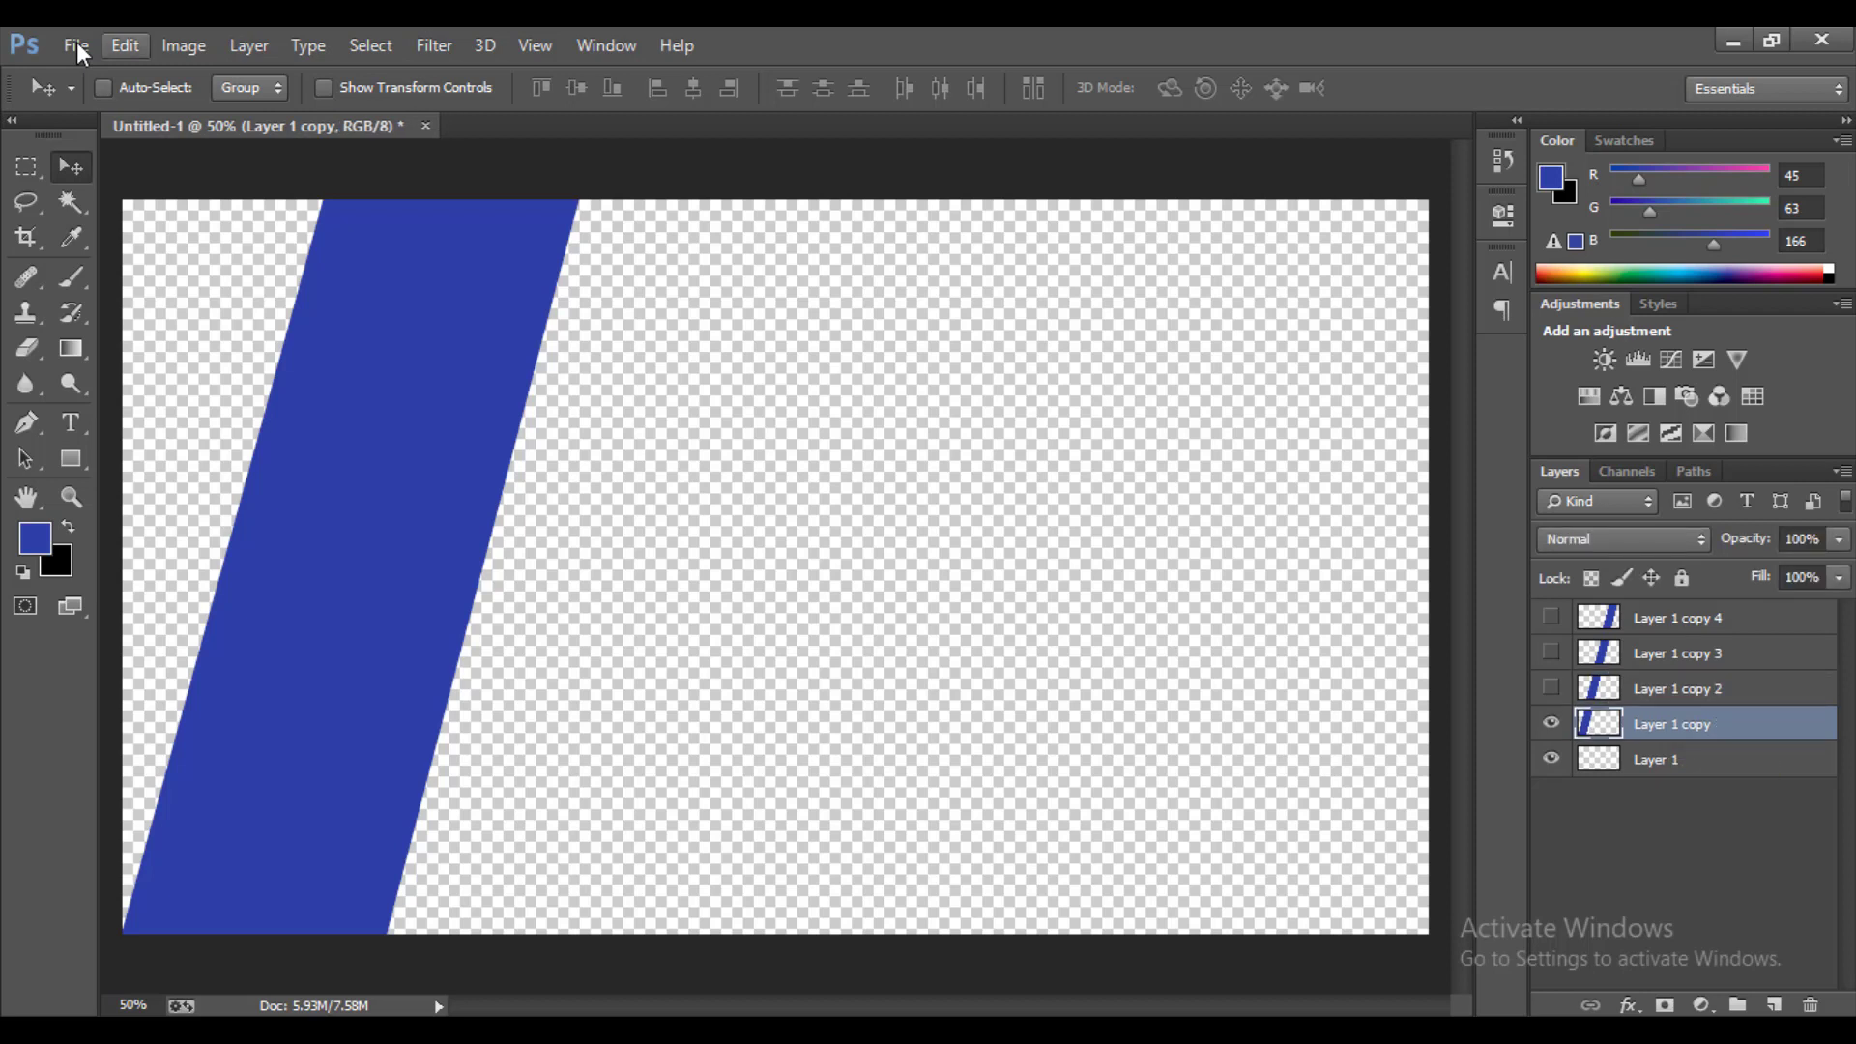
left_click(126, 45)
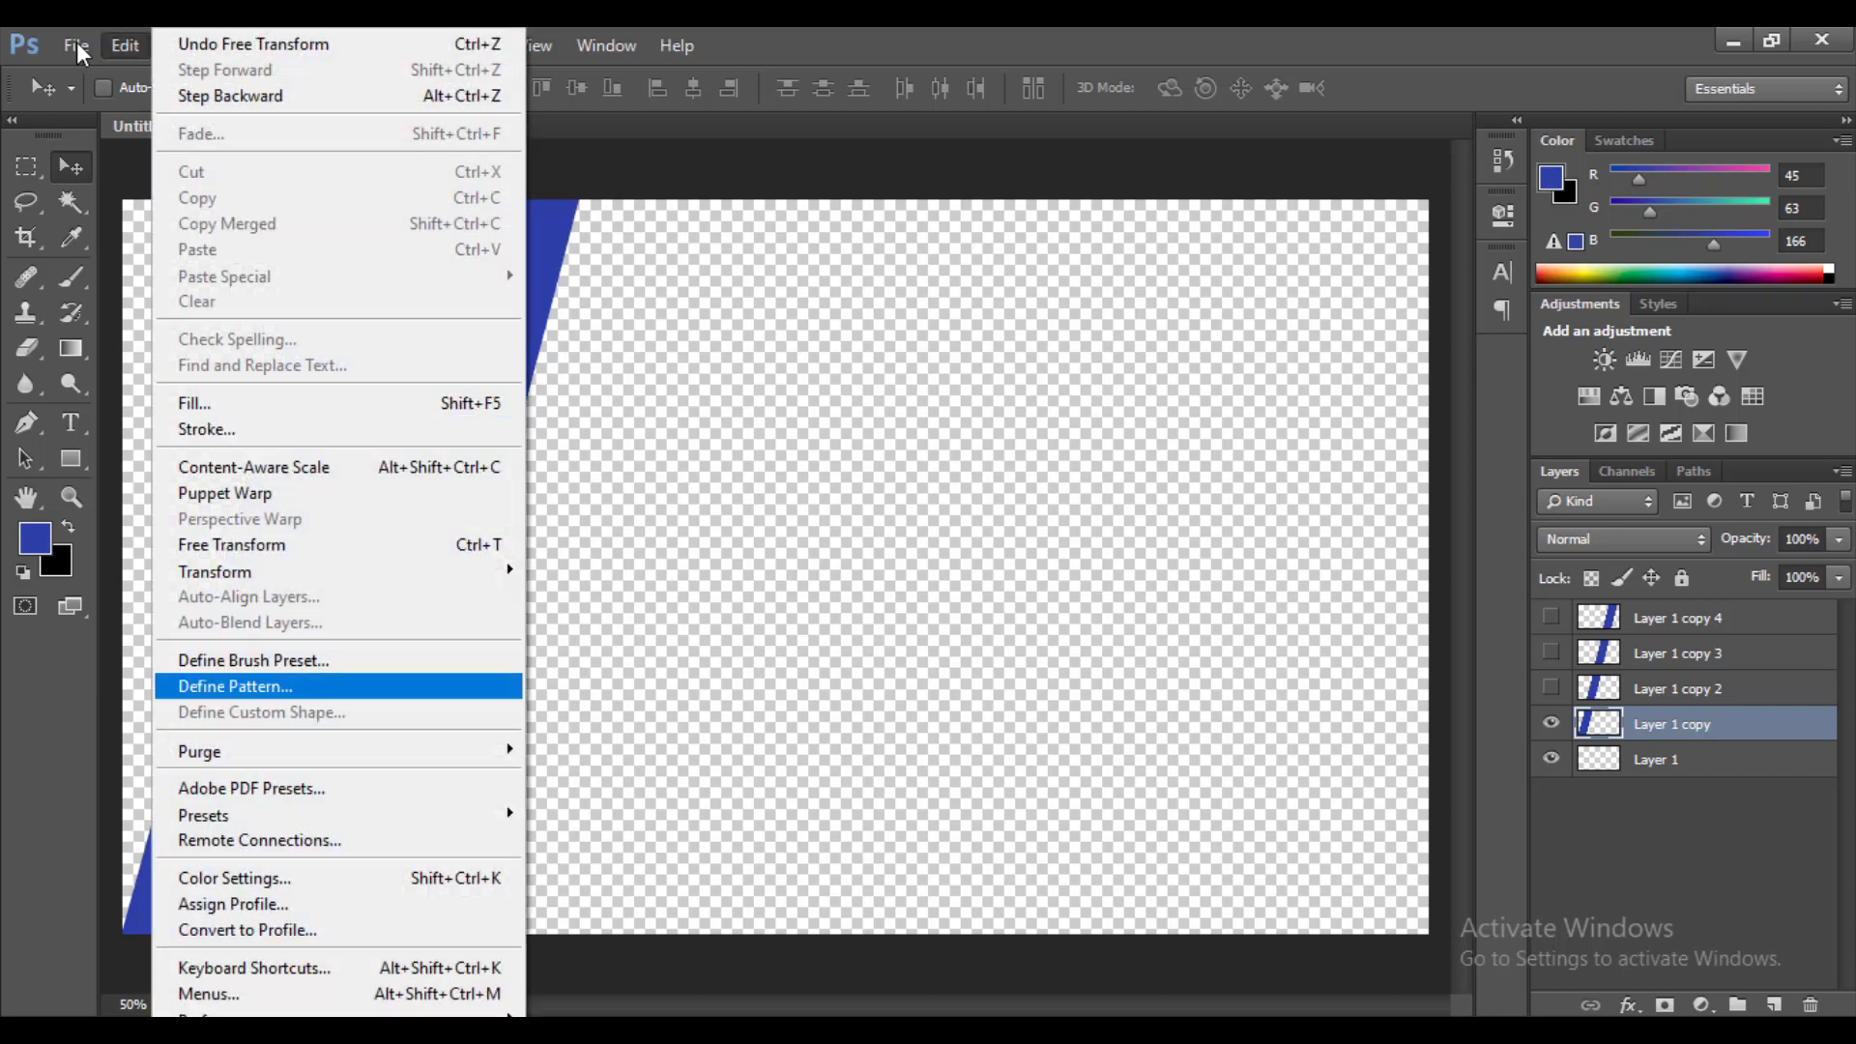
mouse_move(290, 572)
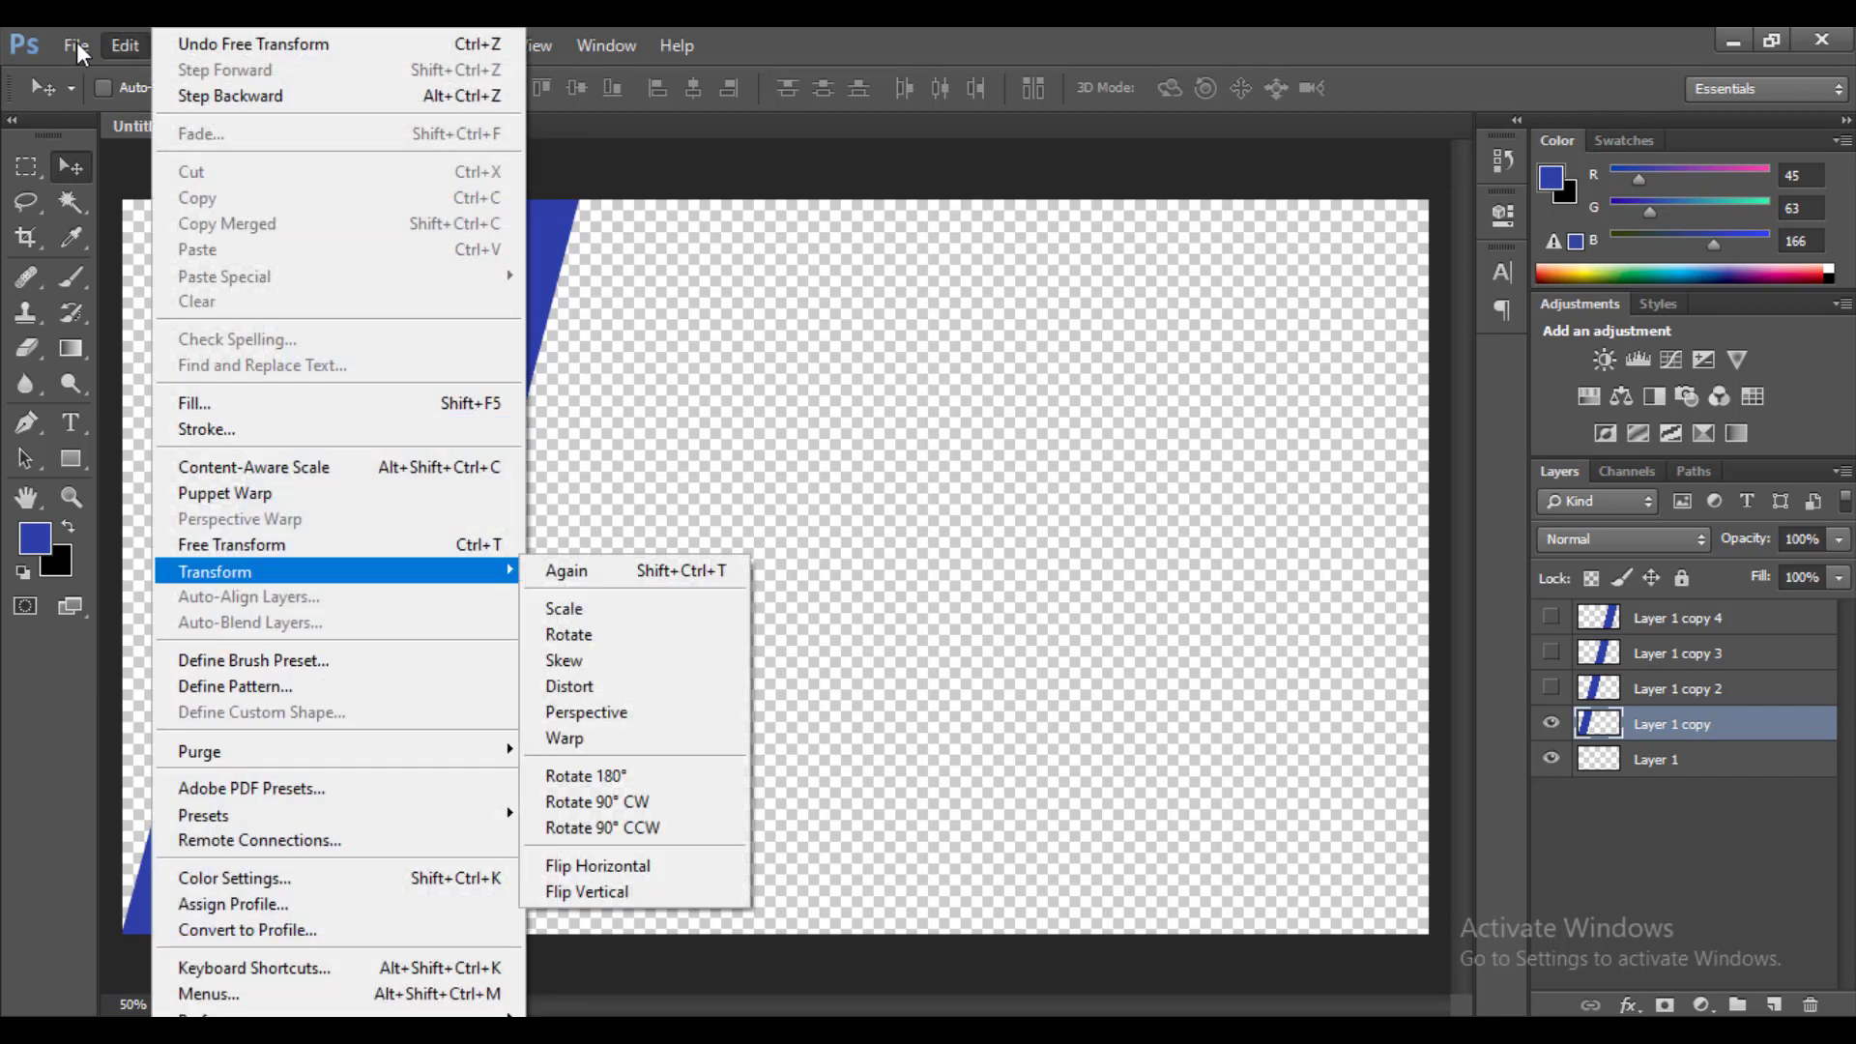
key("Return")
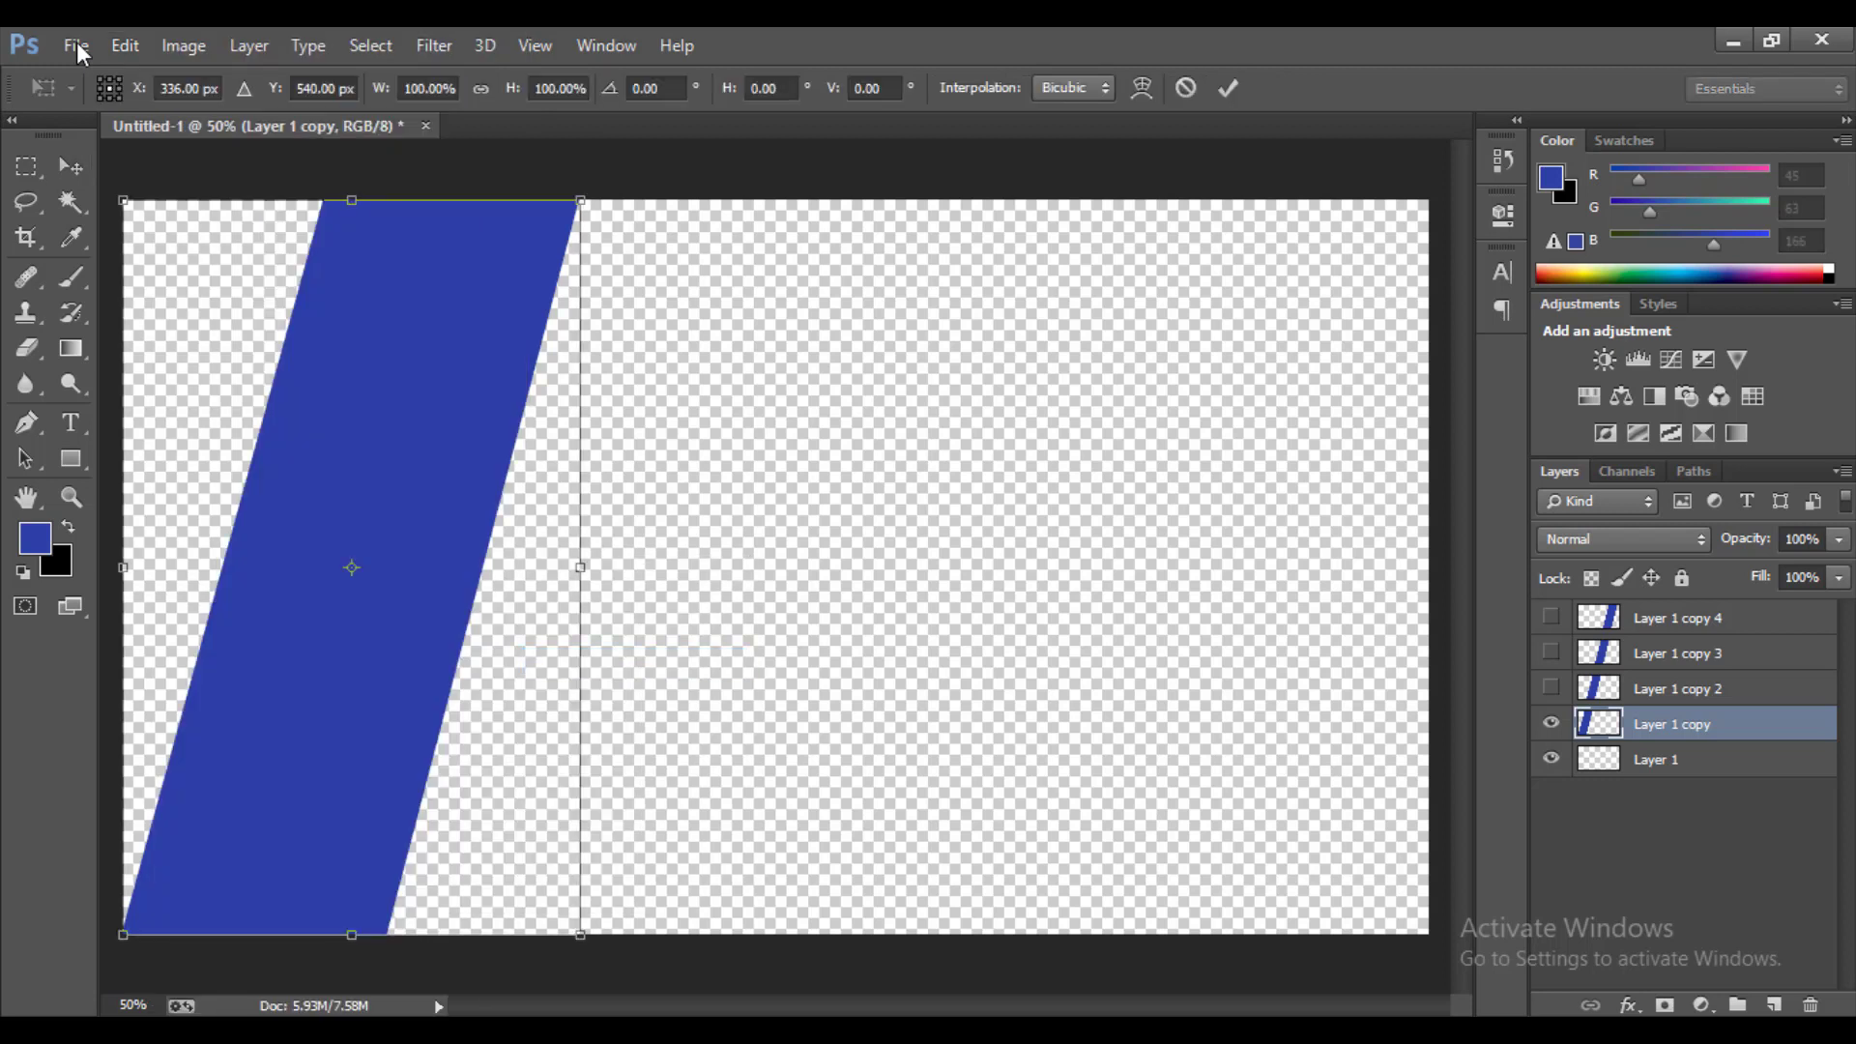
key("ctrl+minus")
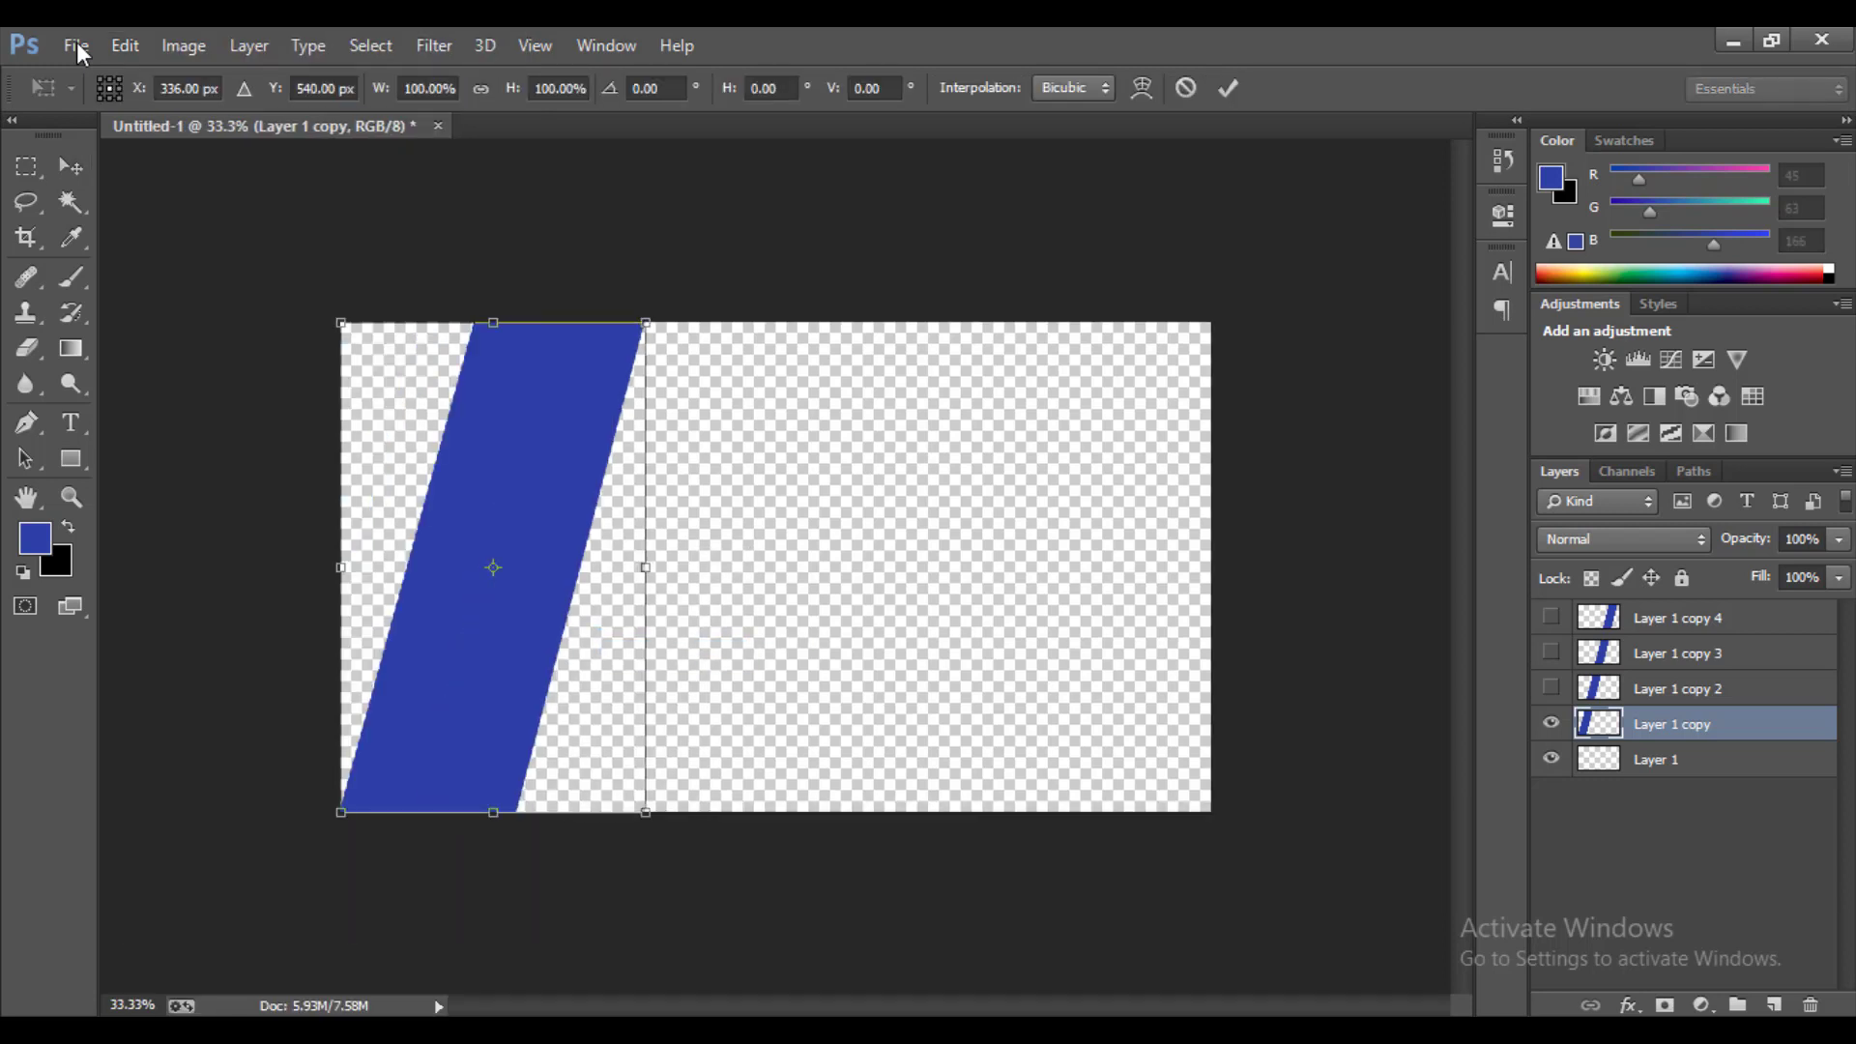
left_click_drag(340, 322, 95, 321)
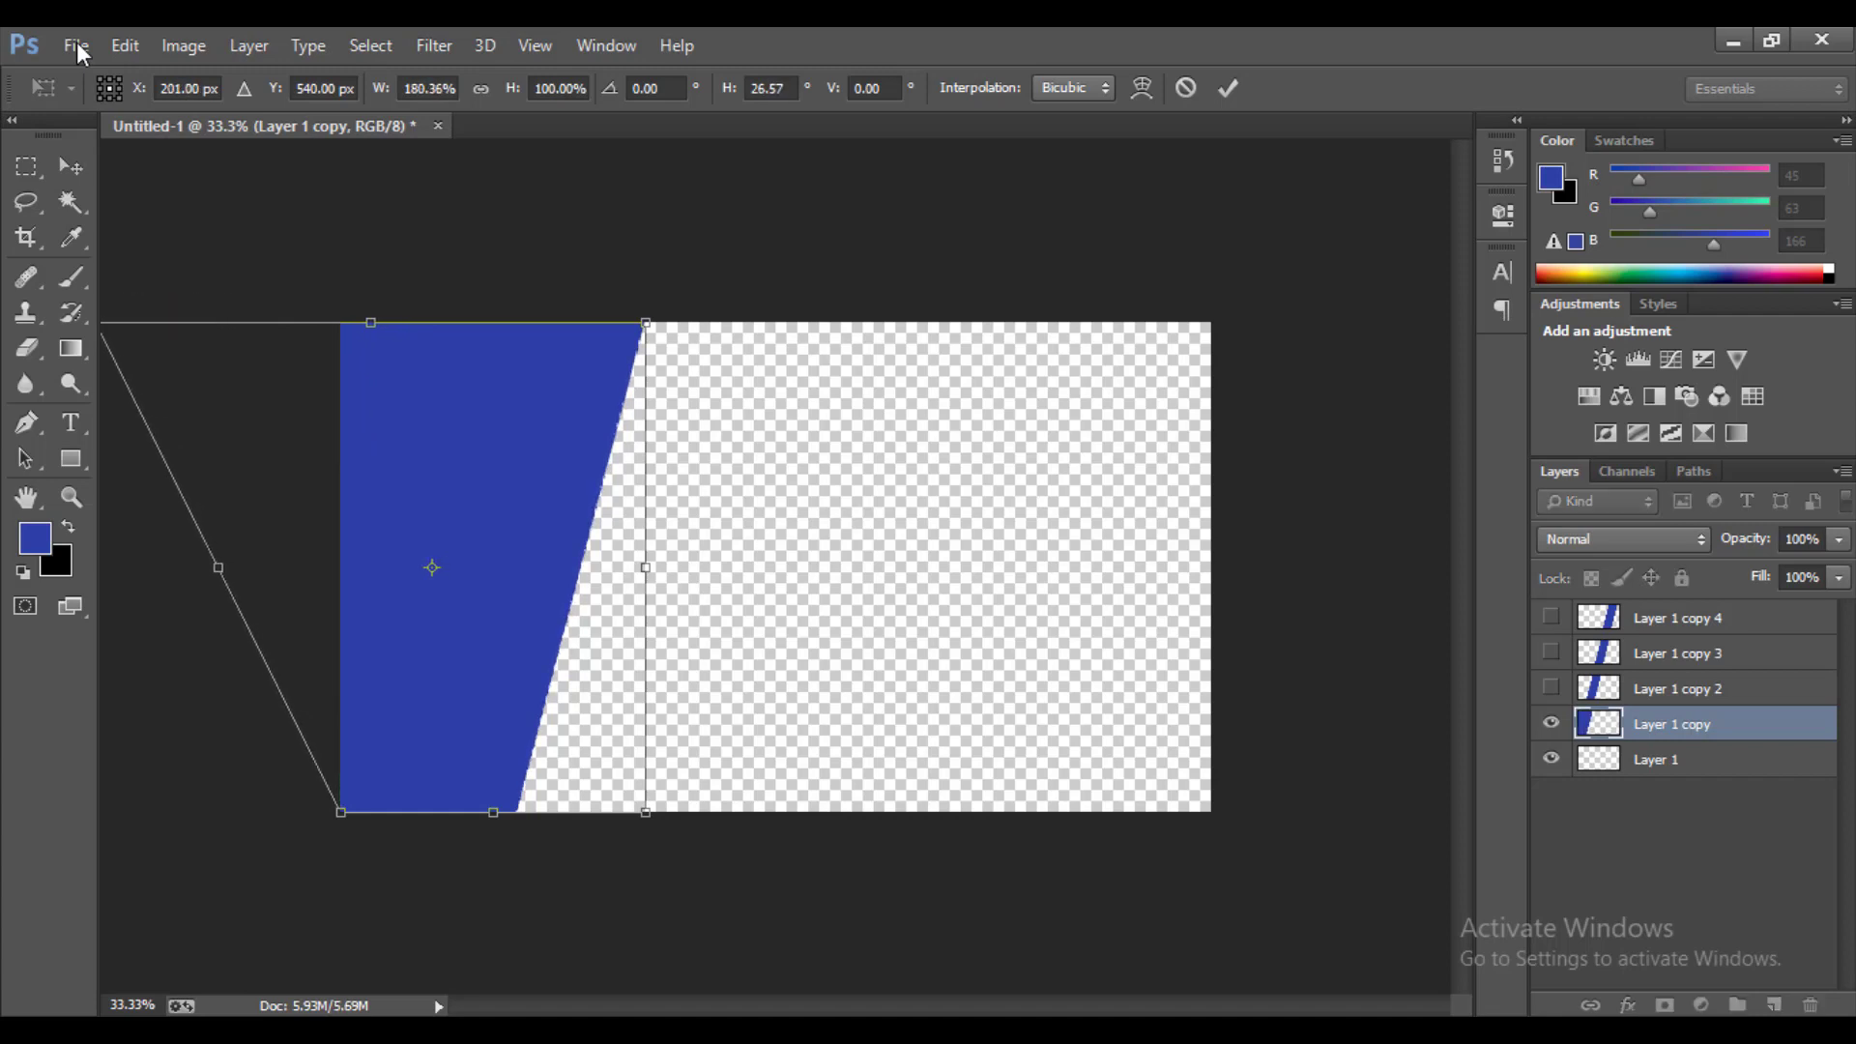
key("Return")
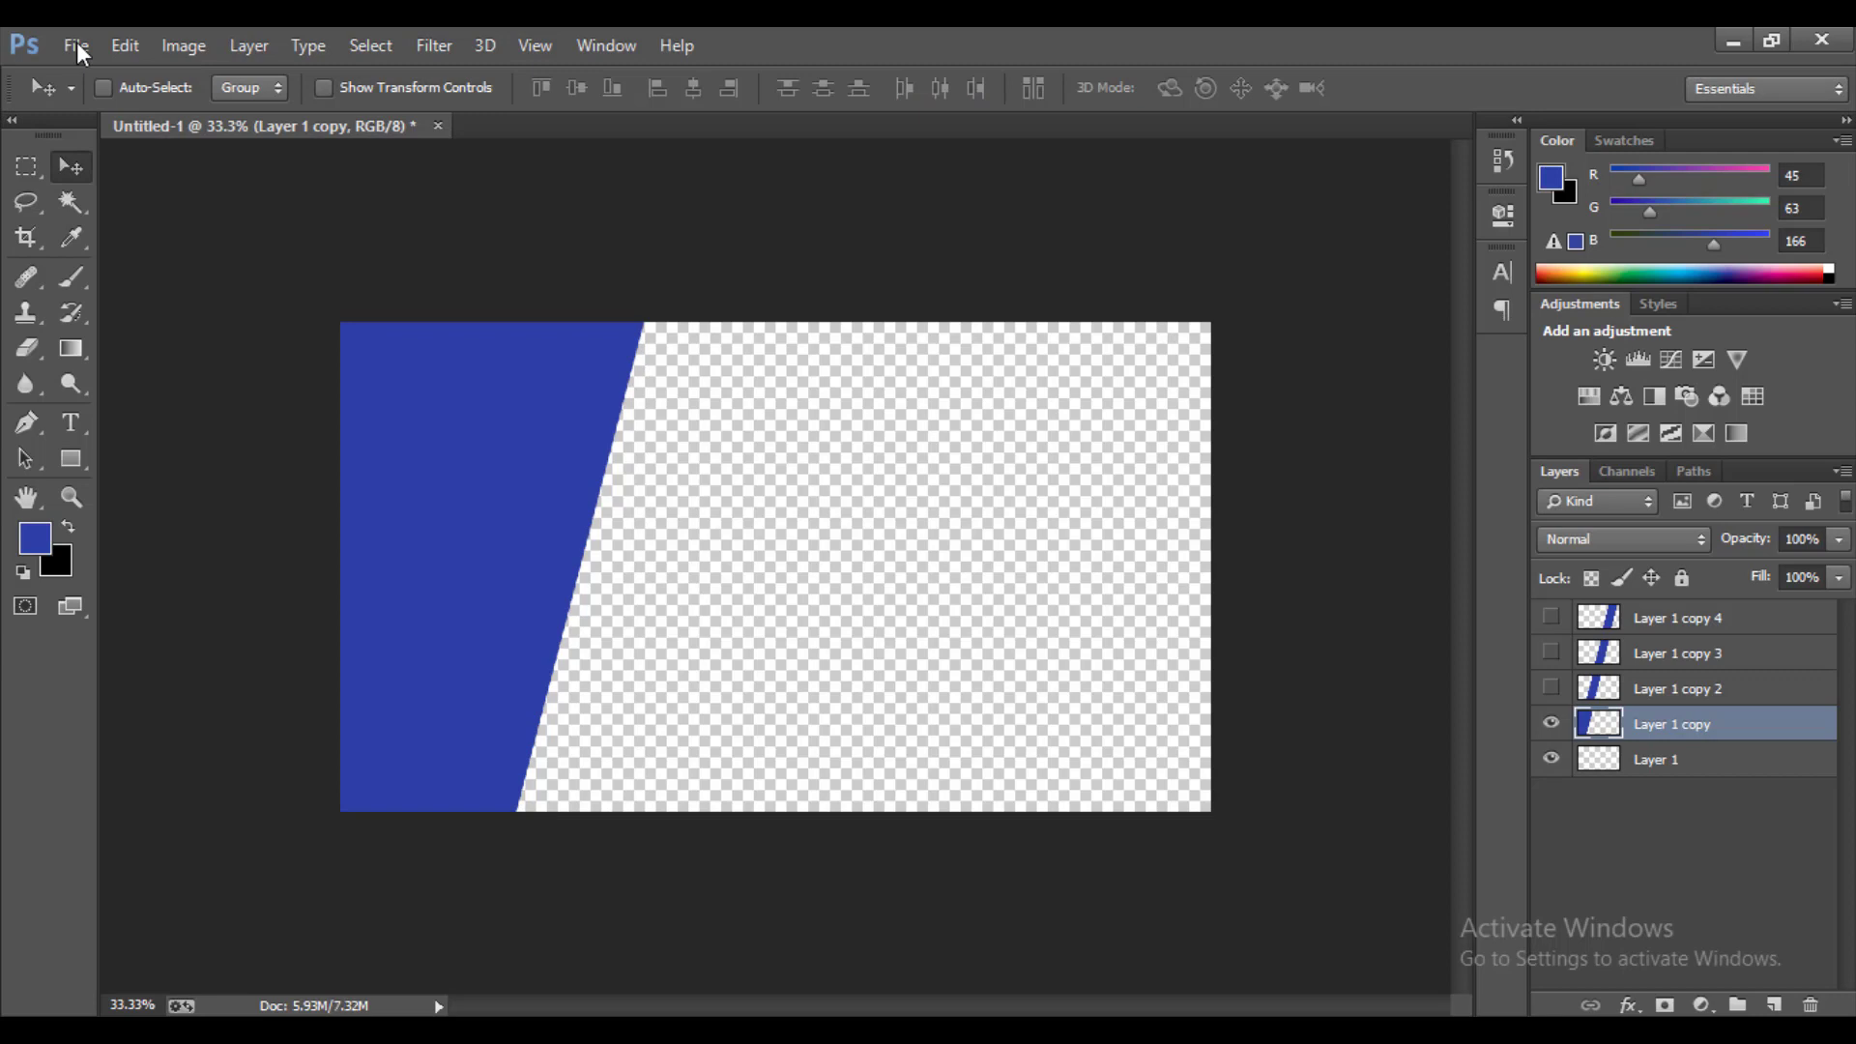
- Make the hidden stripe layers Layer 1 copy 2, copy 3 and copy 4 visible again
key("ctrl+comma")
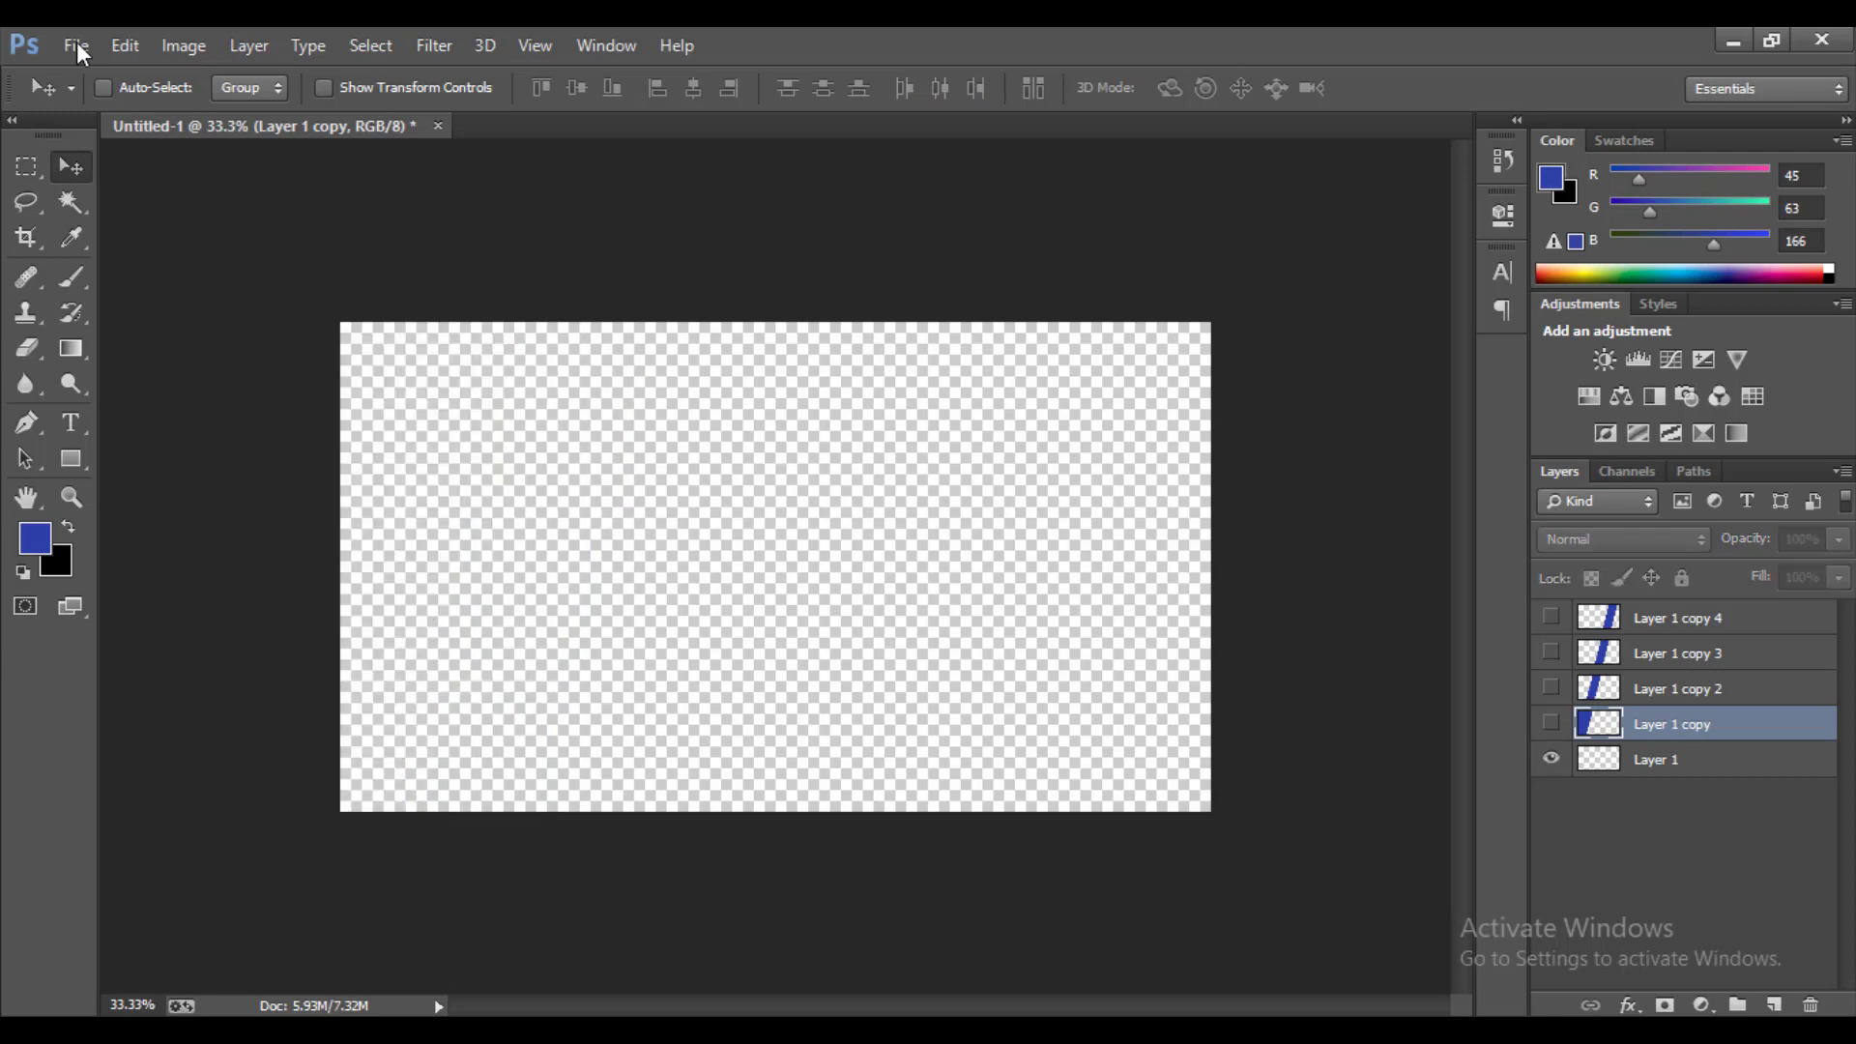
key("ctrl+comma")
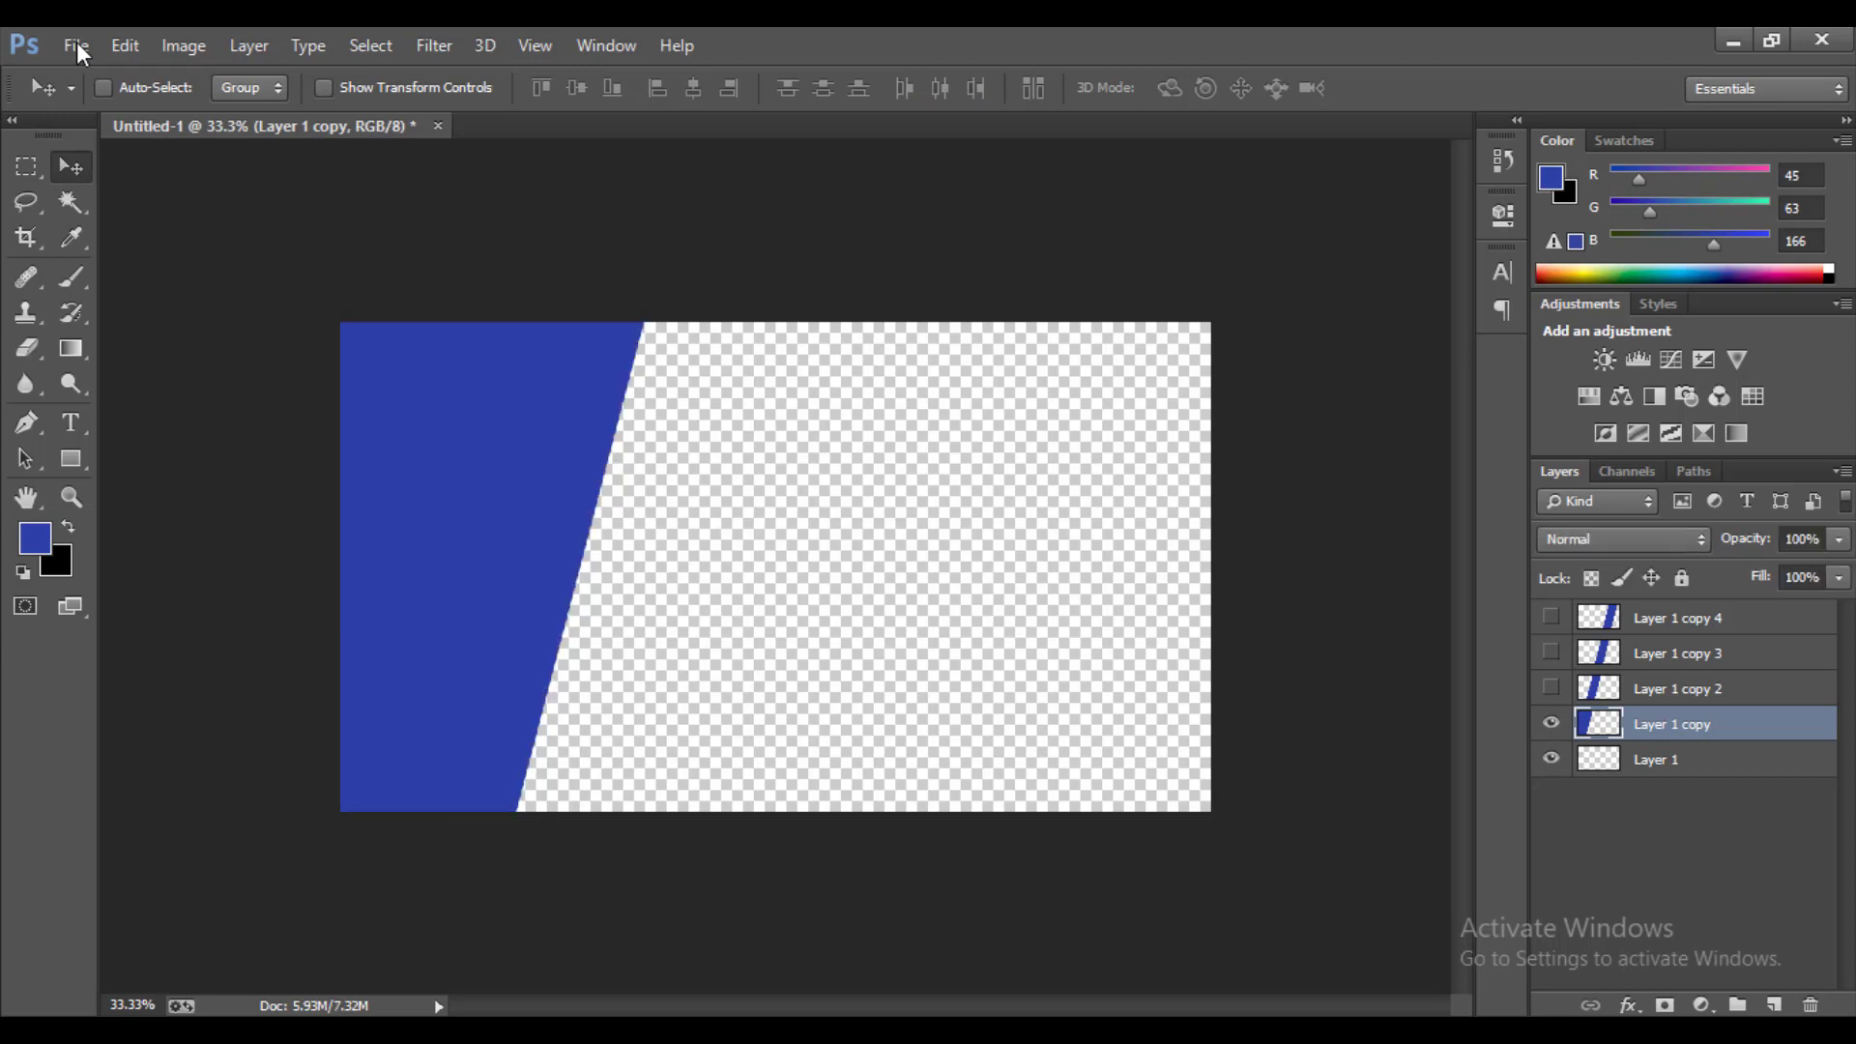
key("ctrl+alt+z")
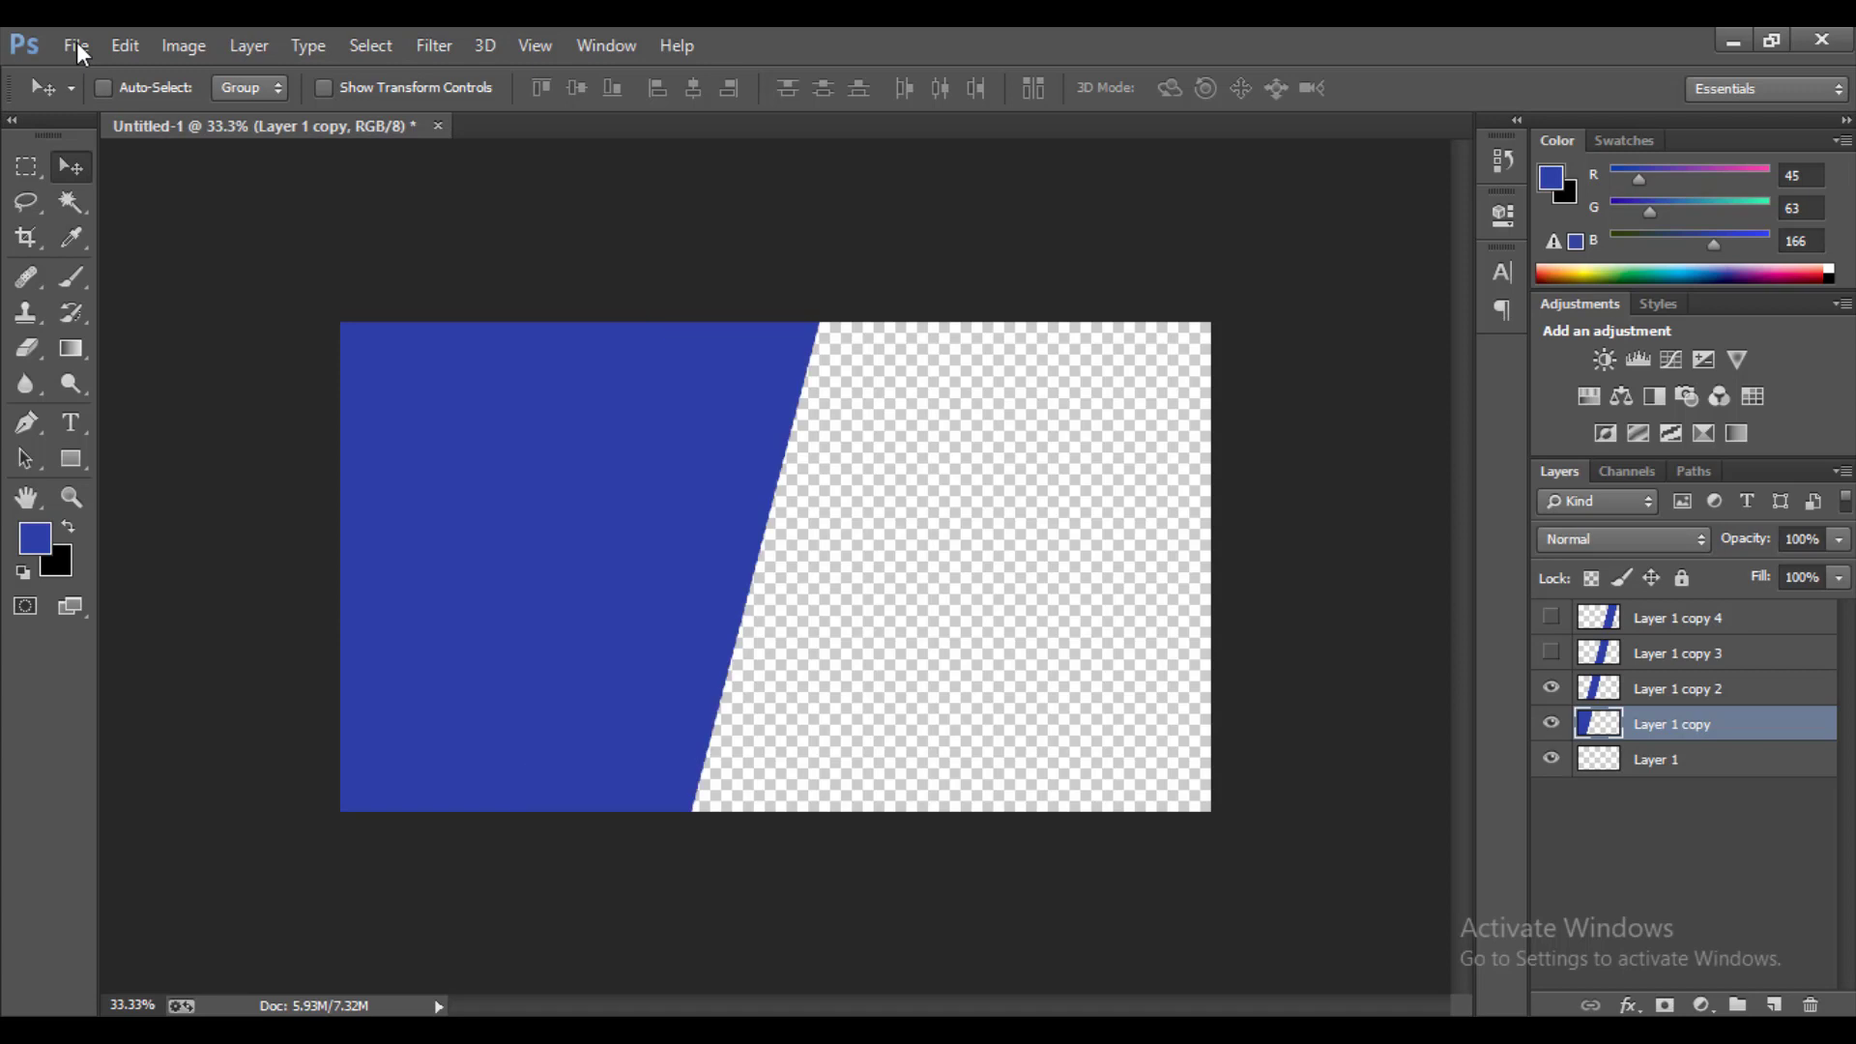
key("ctrl+alt+z")
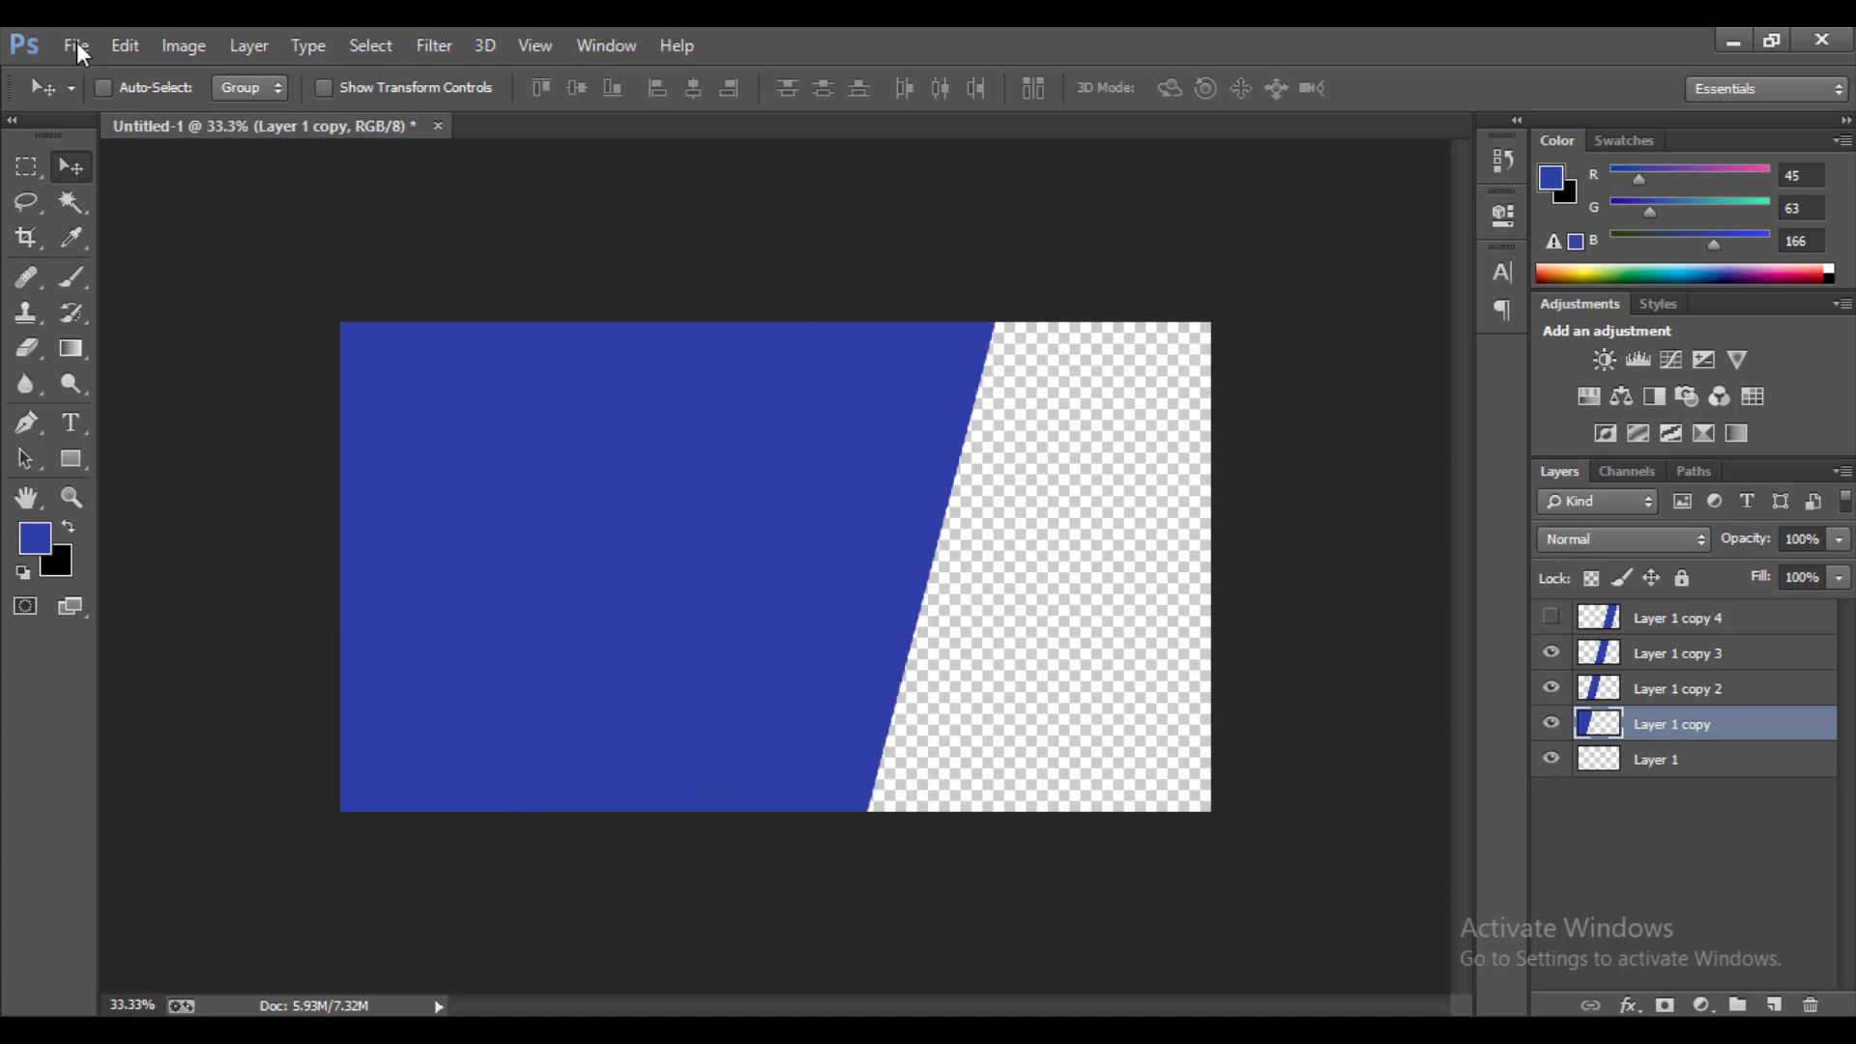
key("ctrl+alt+z")
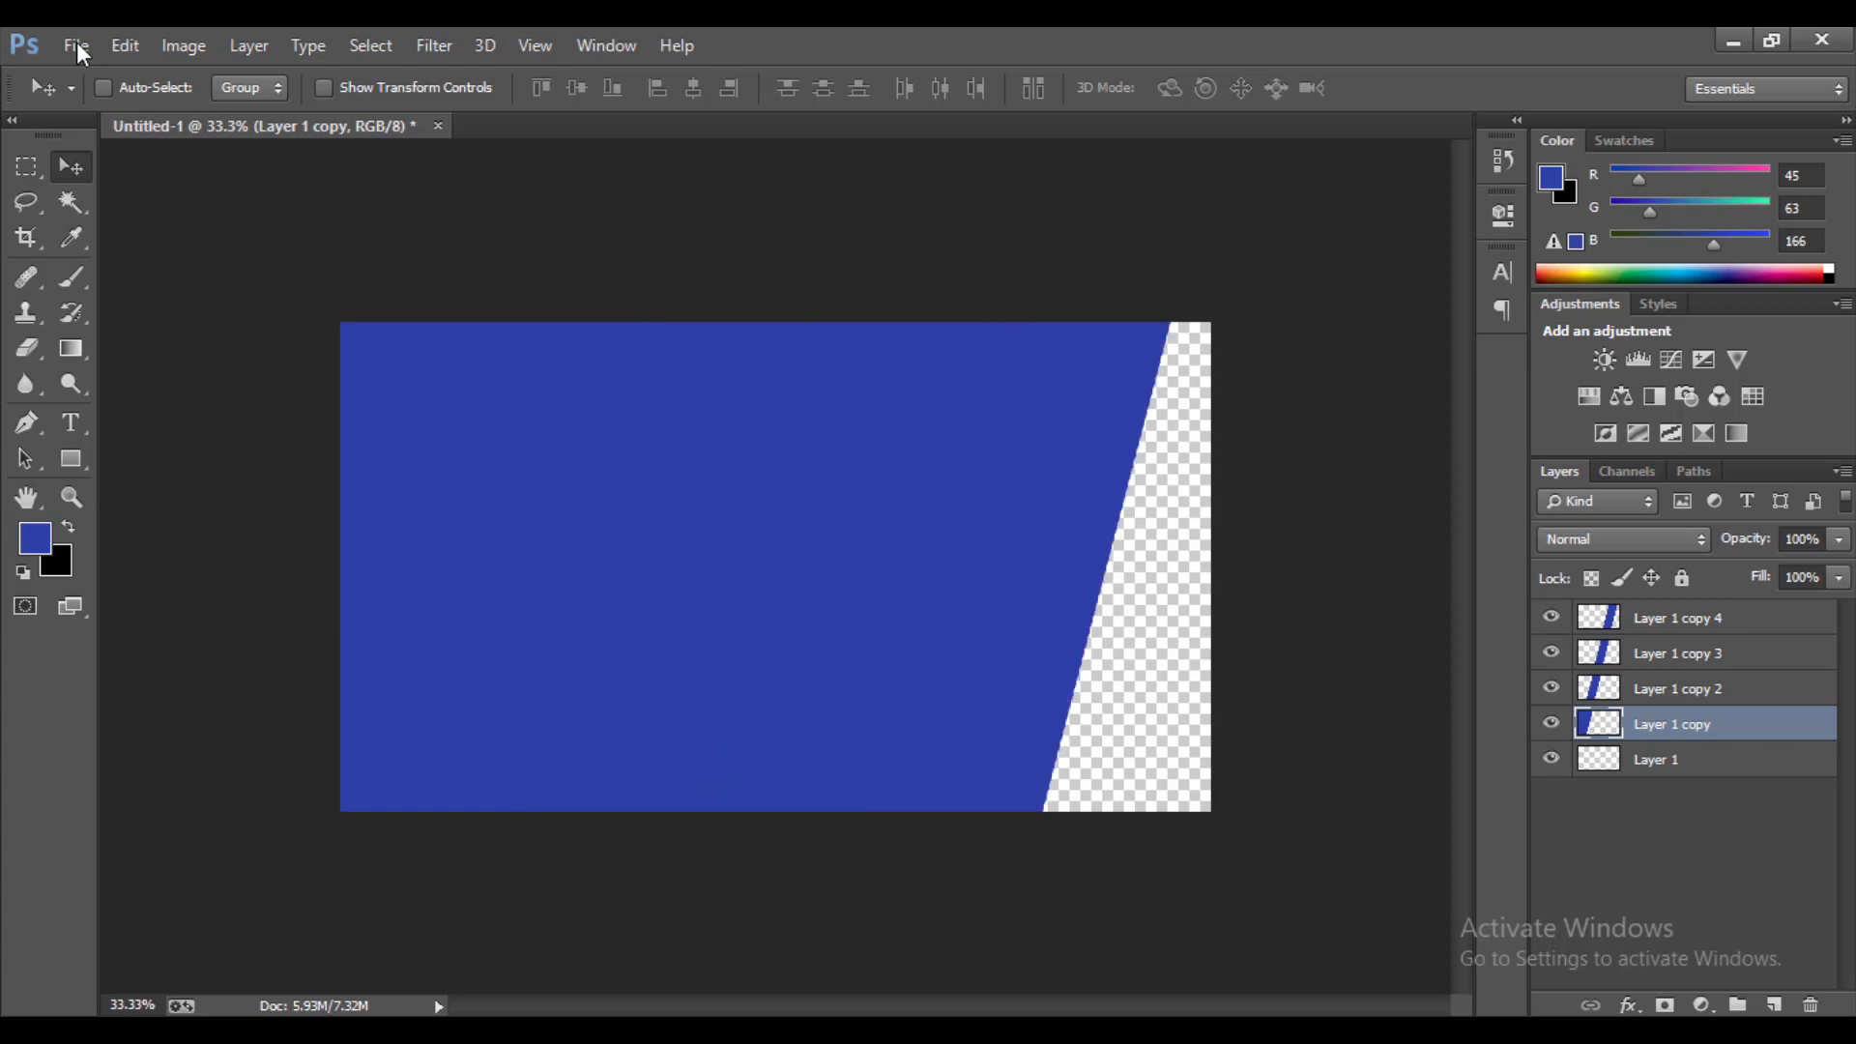
- Skew the stripe on Layer 1 copy 4 by about 30.6°, extending its bottom-right corner beyond the canvas
key("ctrl+alt+z")
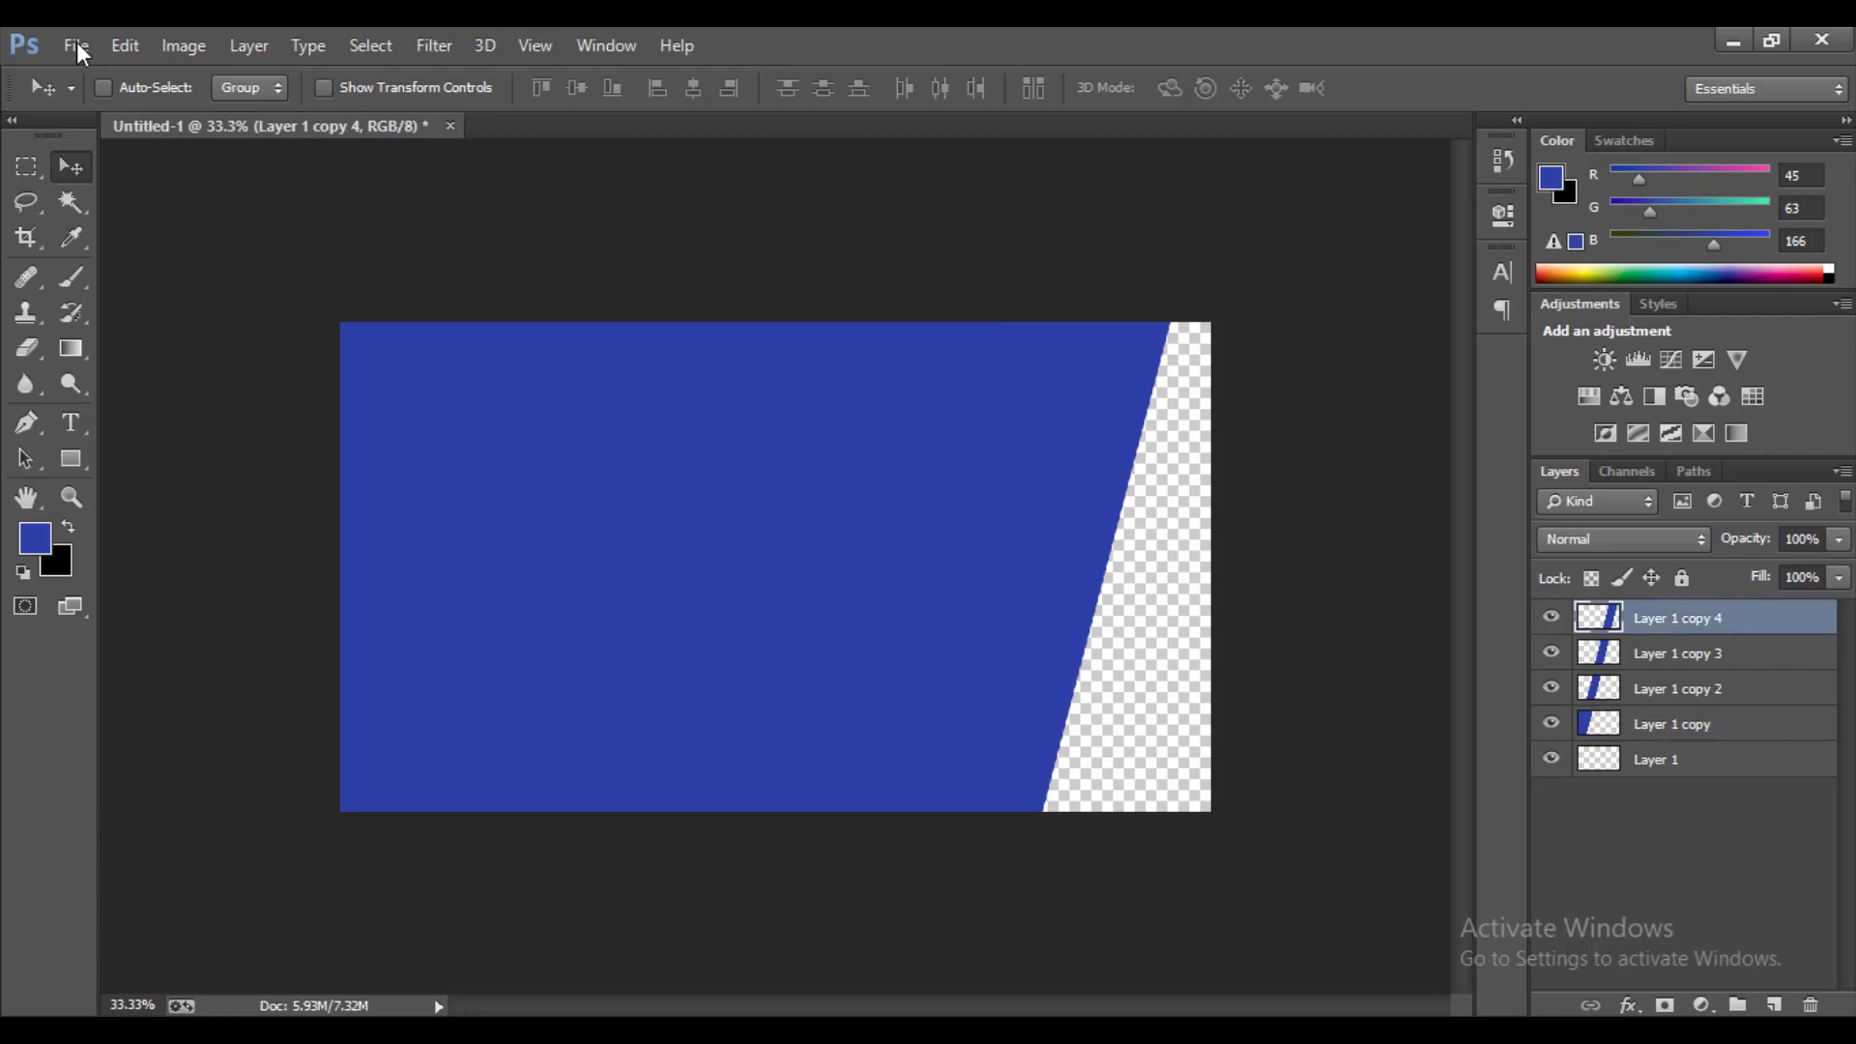
key("alt+e")
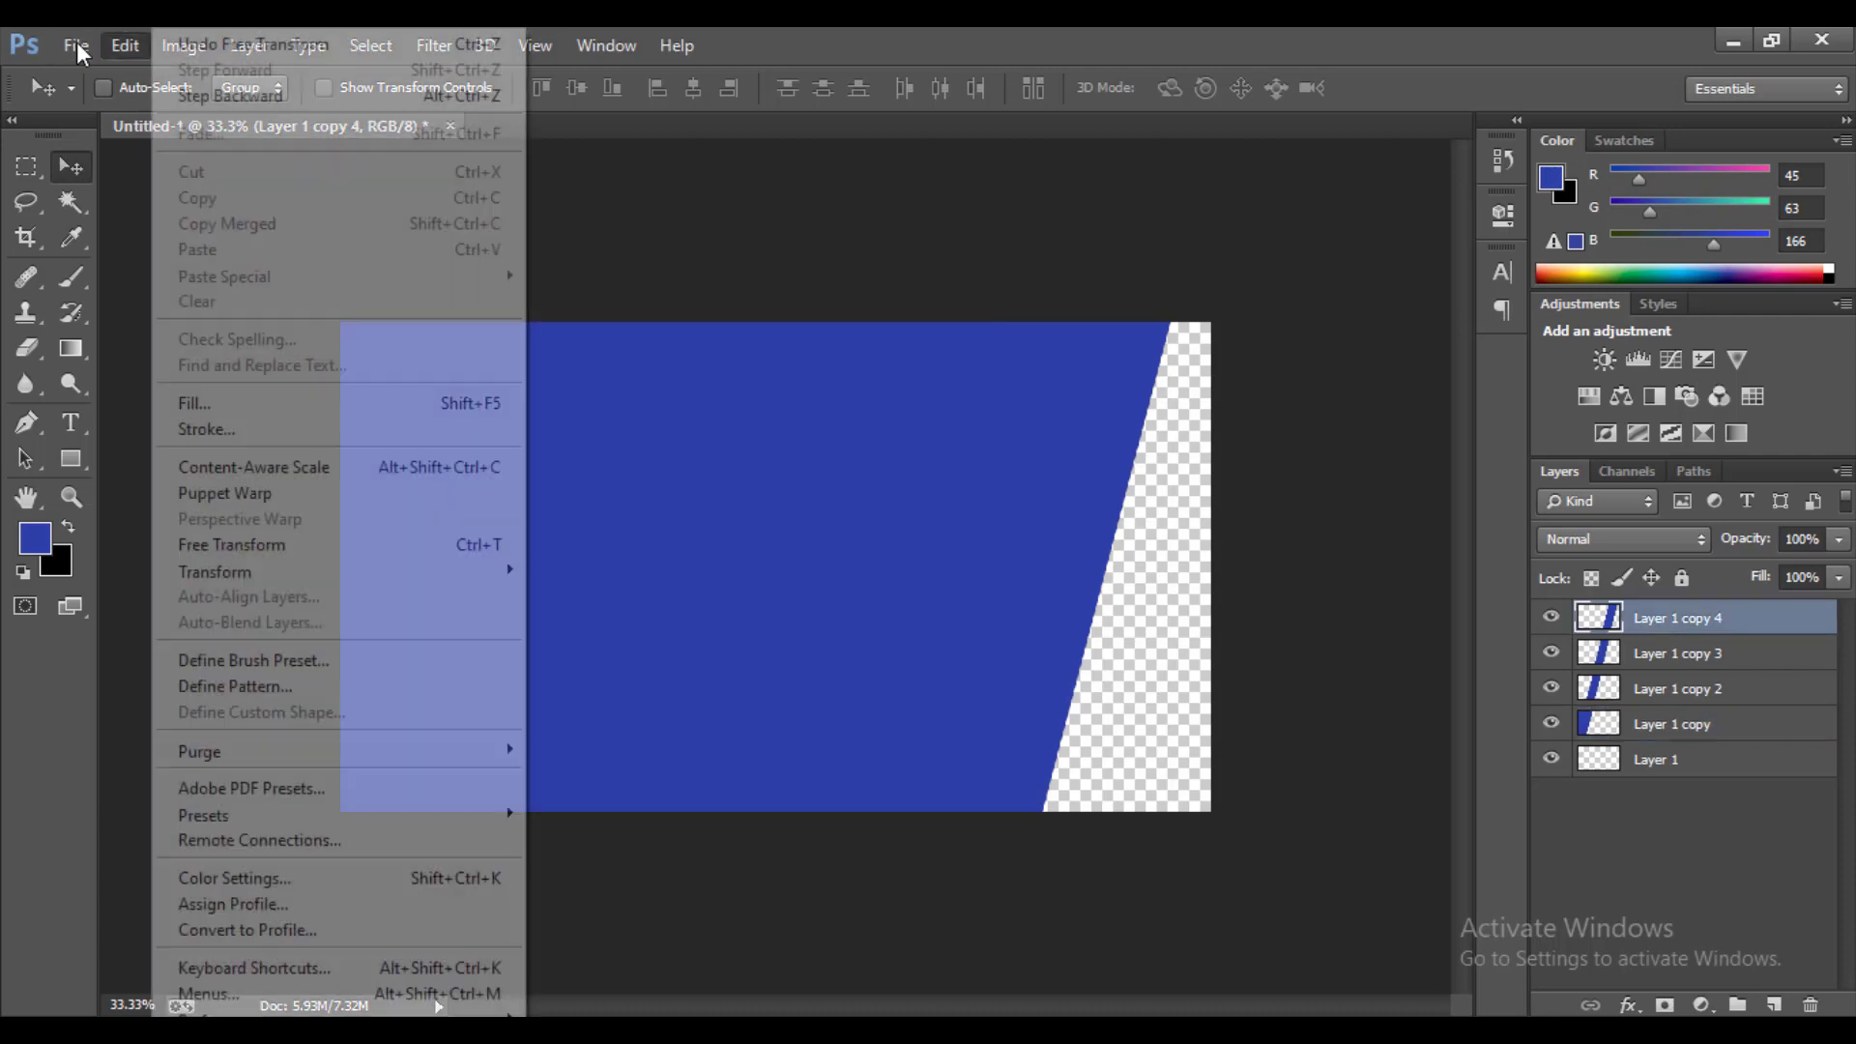
key("Down")
key("Down")
key("Down")
key("Down")
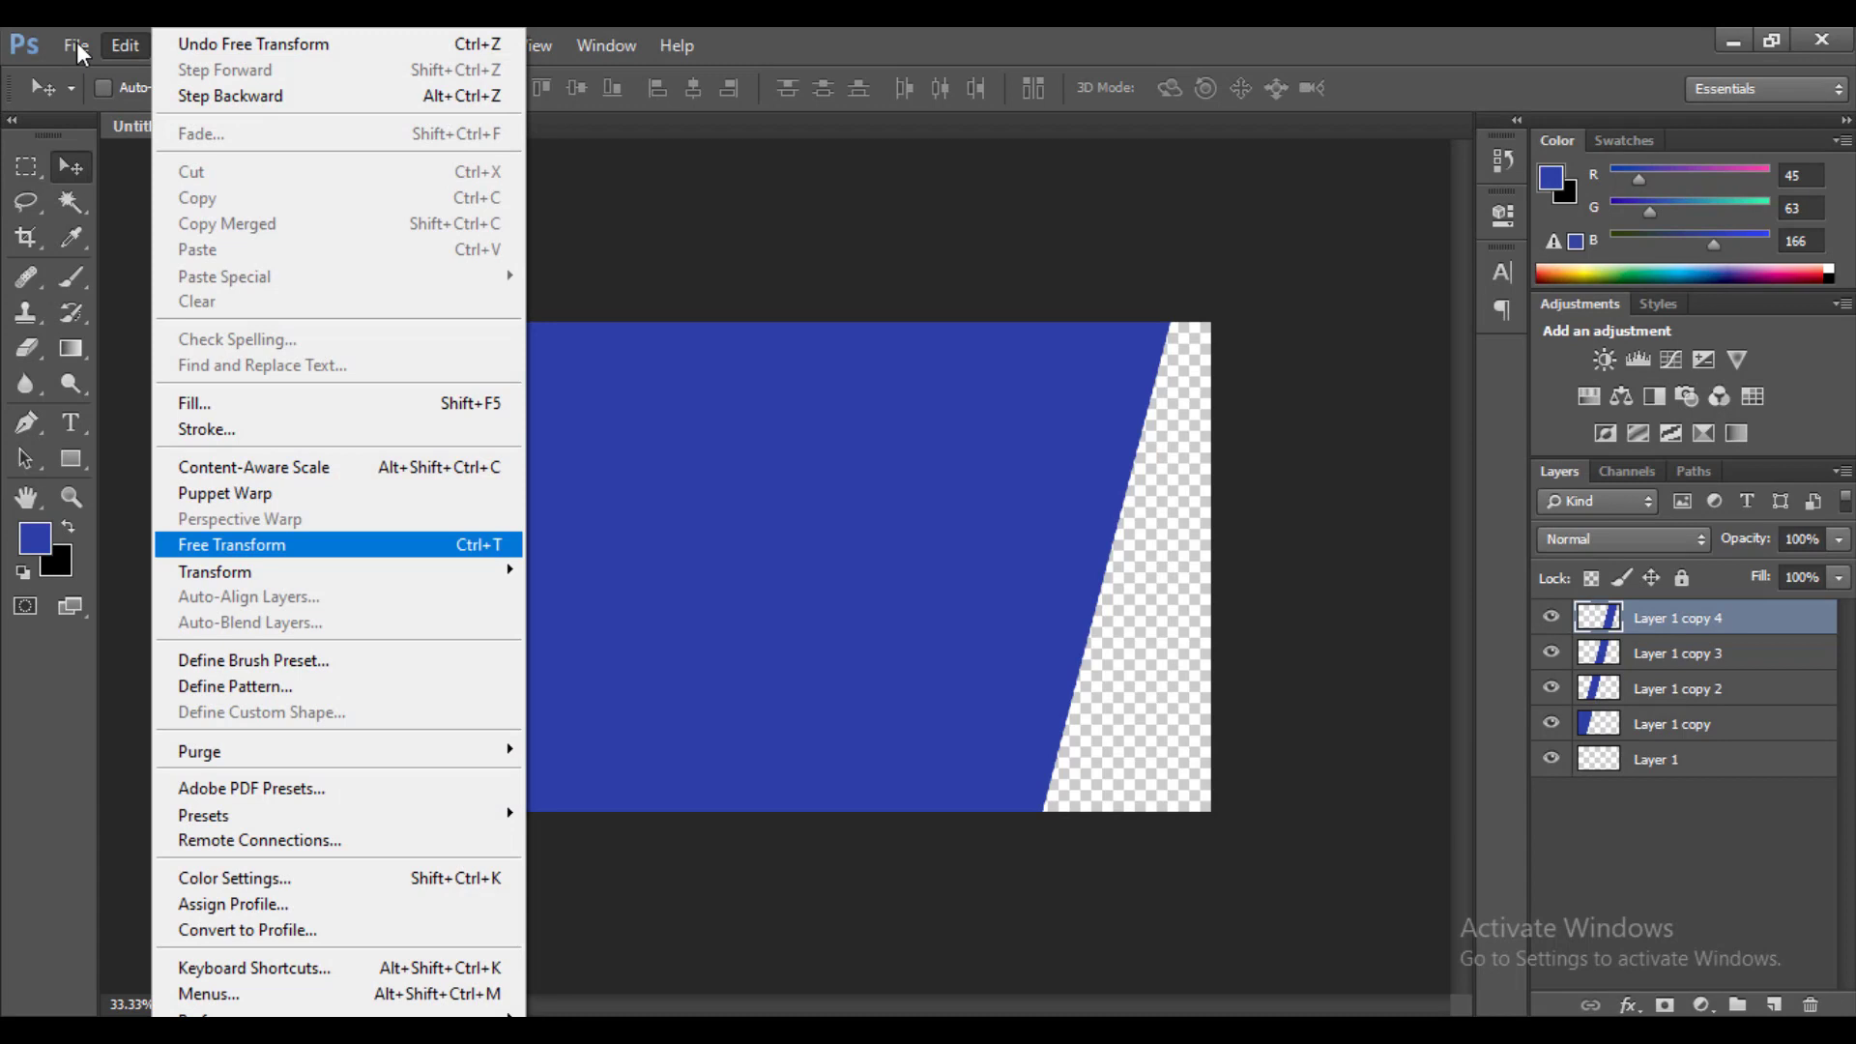
key("Return")
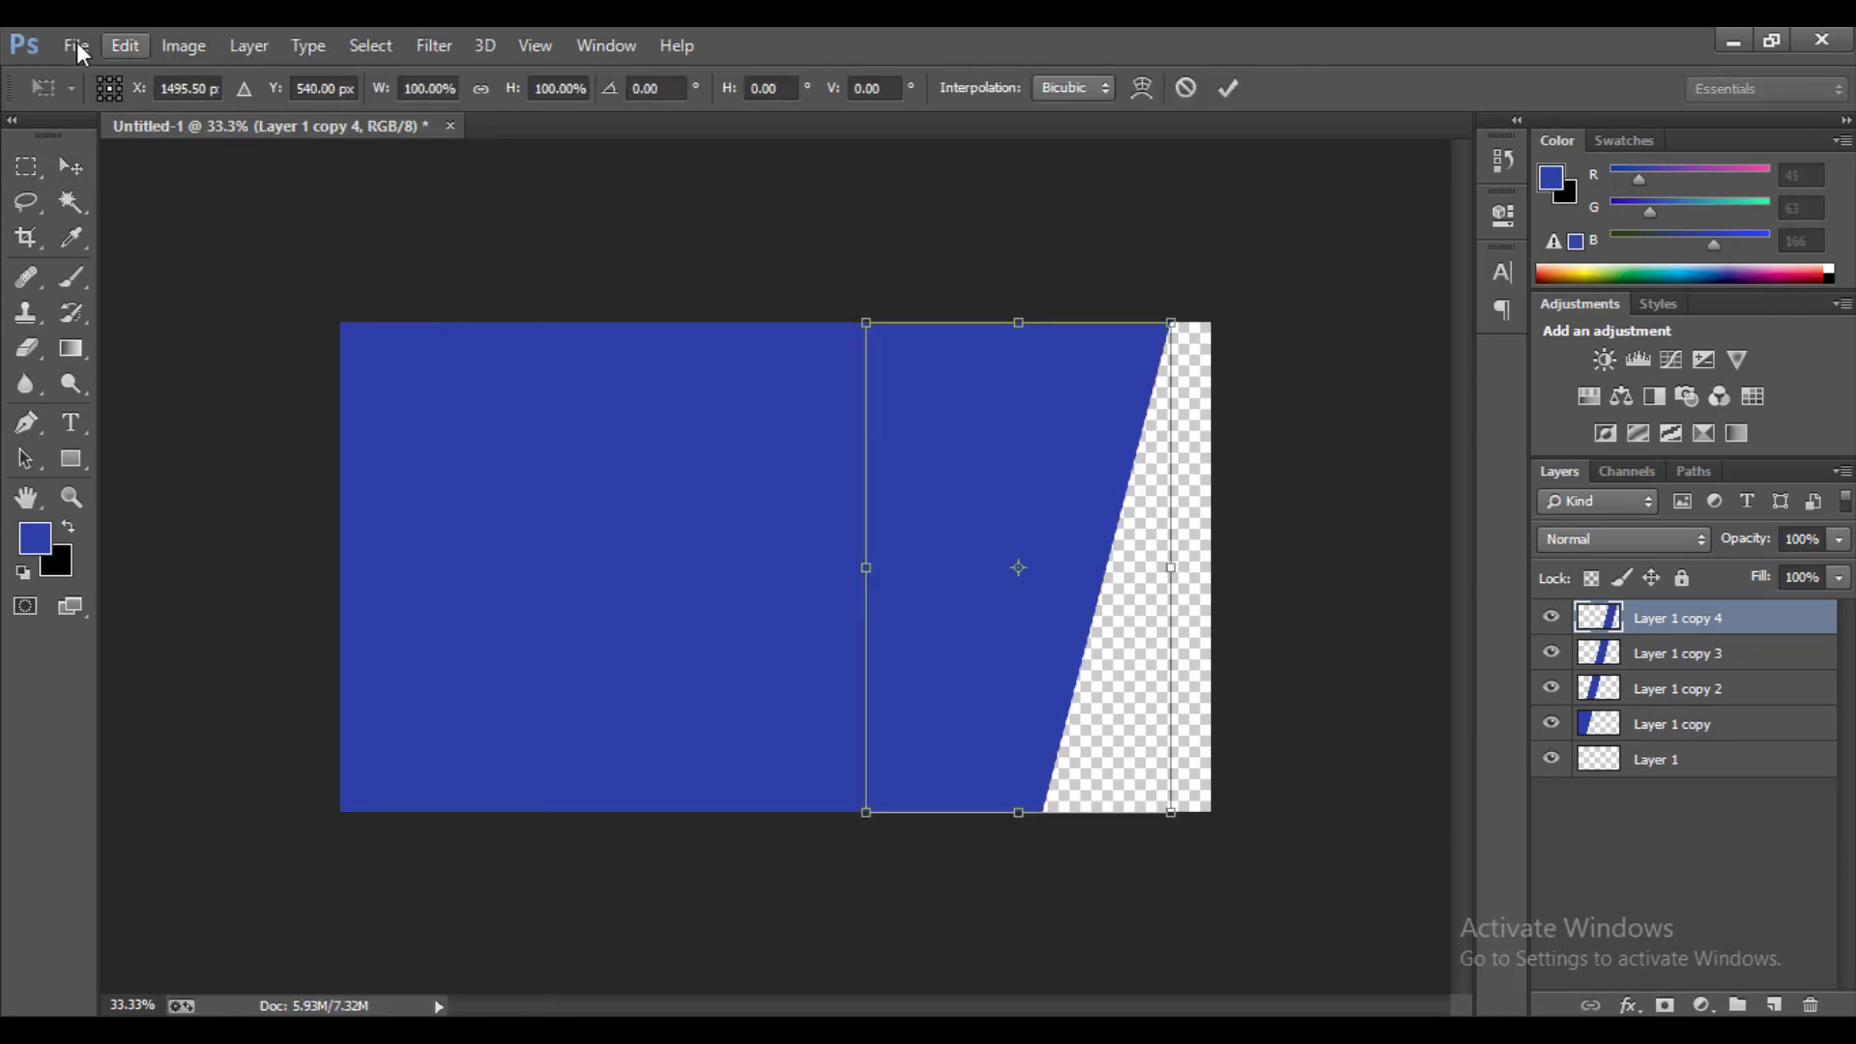
key("alt+e")
key("Right")
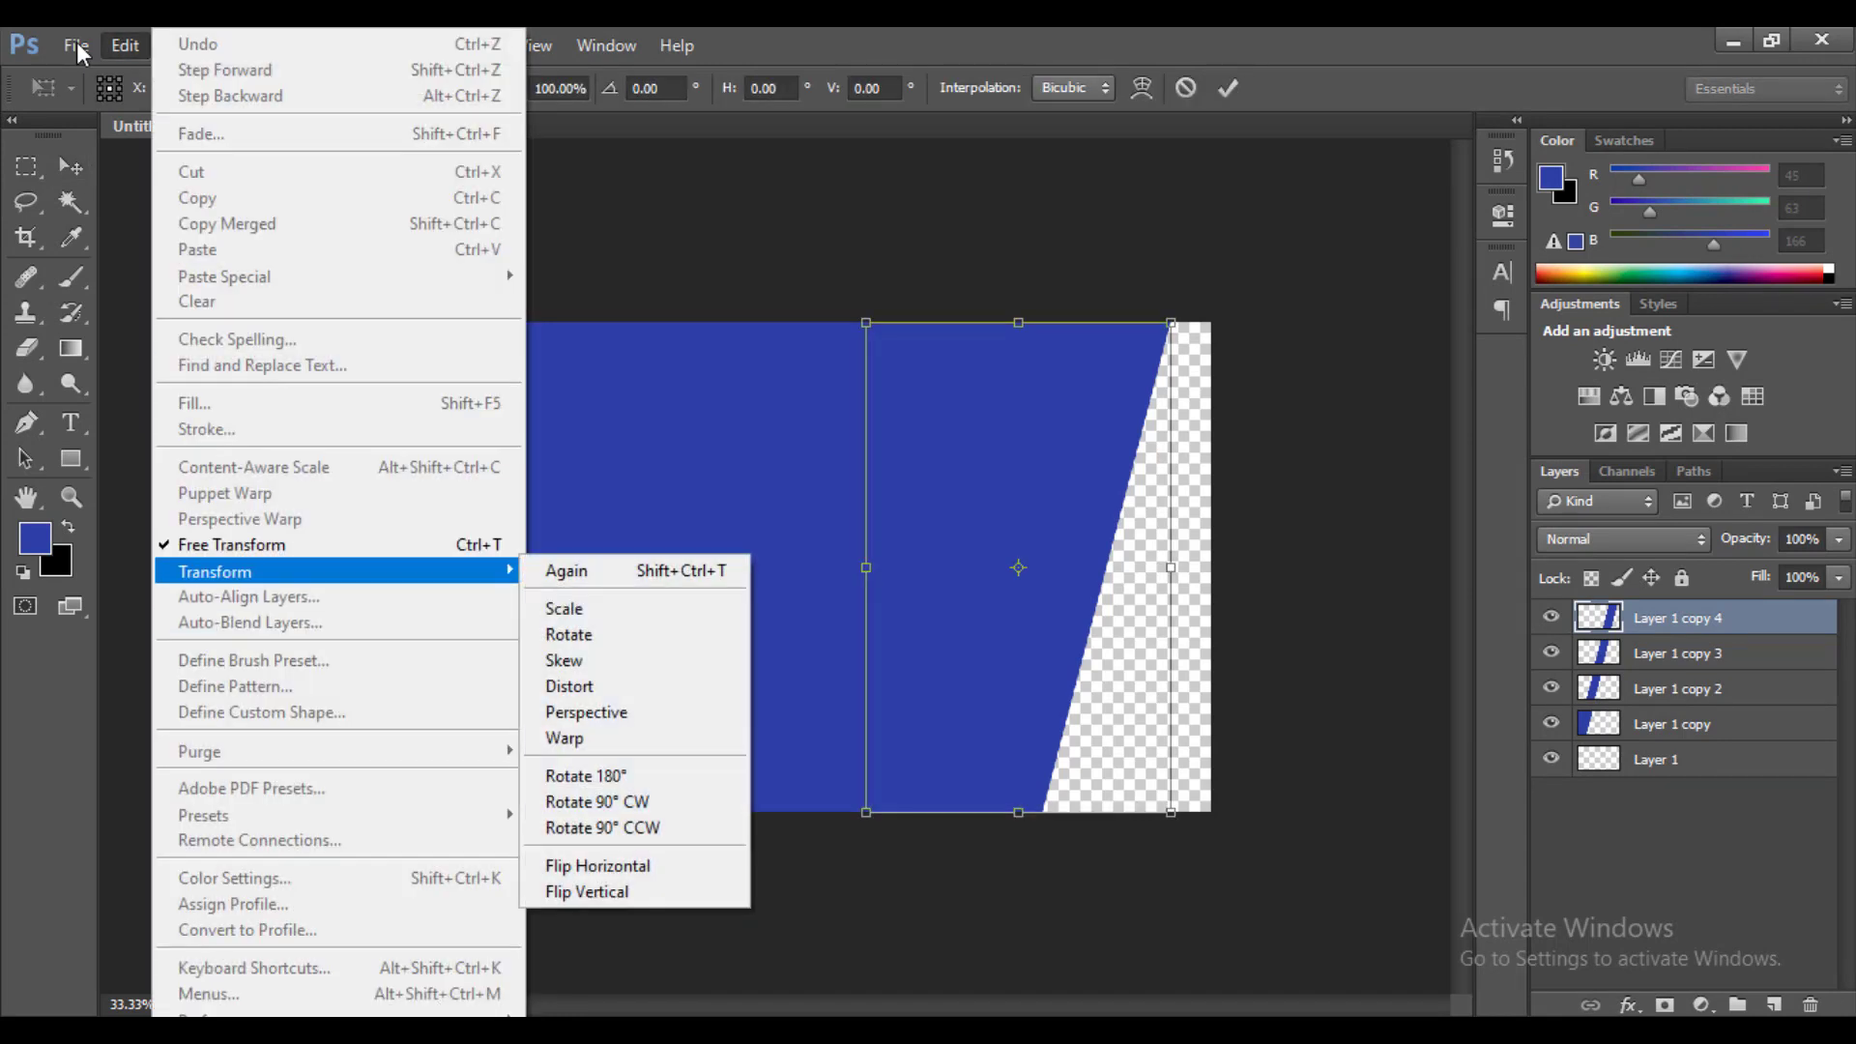
key("Down")
key("Down")
key("Down")
key("Return")
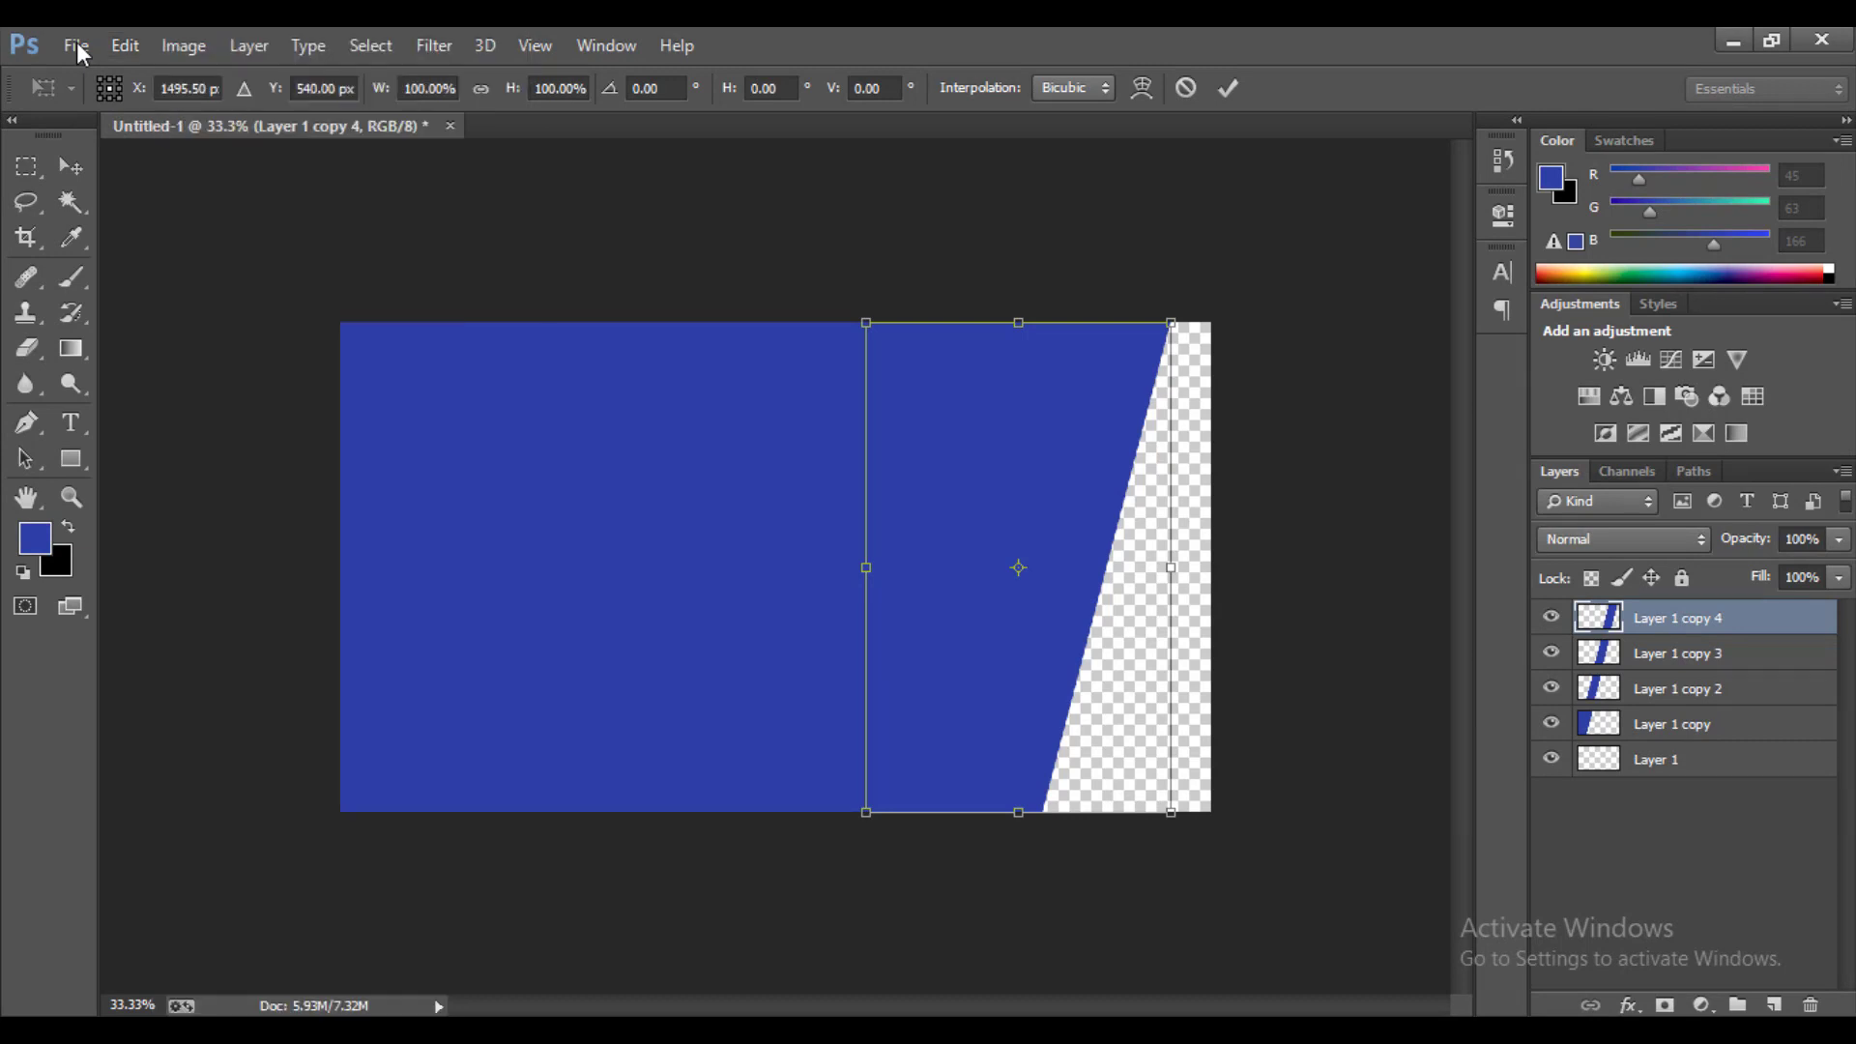
left_click_drag(1171, 812, 1461, 812)
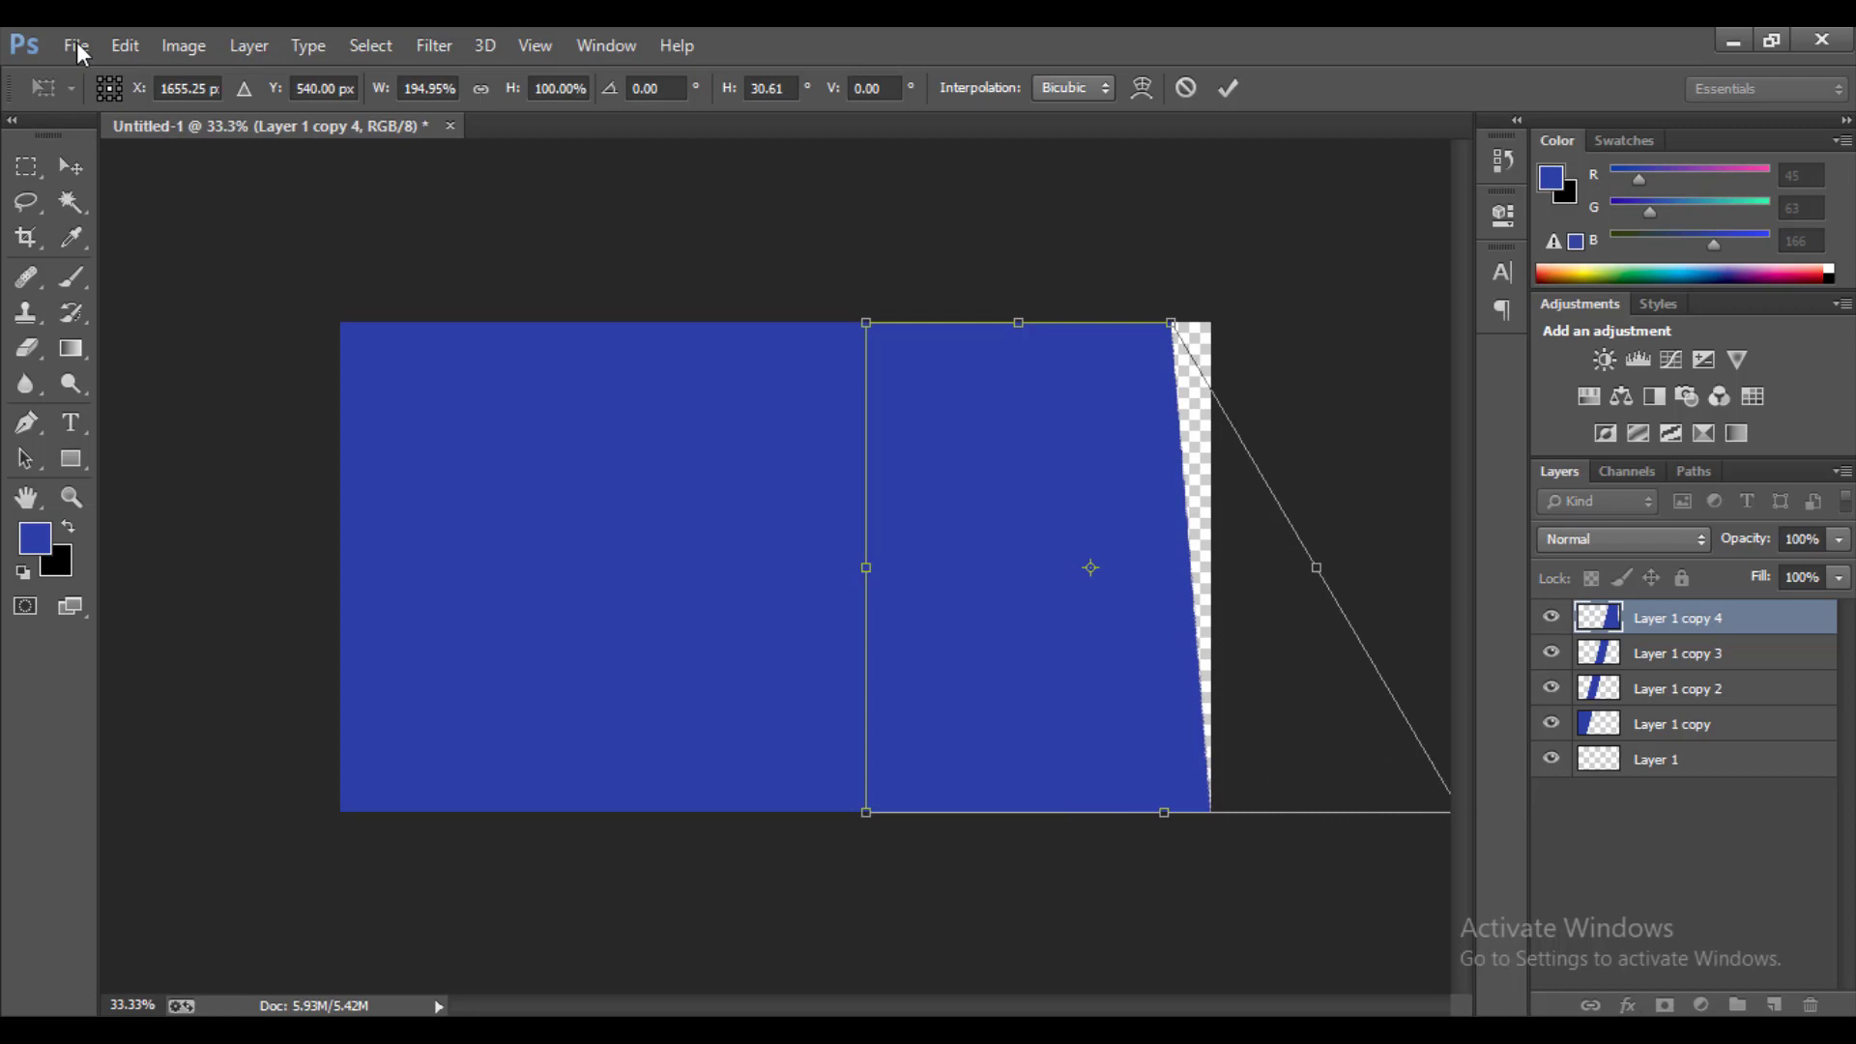
- Extend the stripe's right corners past the canvas to a skew of about 27.3°, and pull its top-left corner outward to close the gap
left_click_drag(1171, 322, 1219, 322)
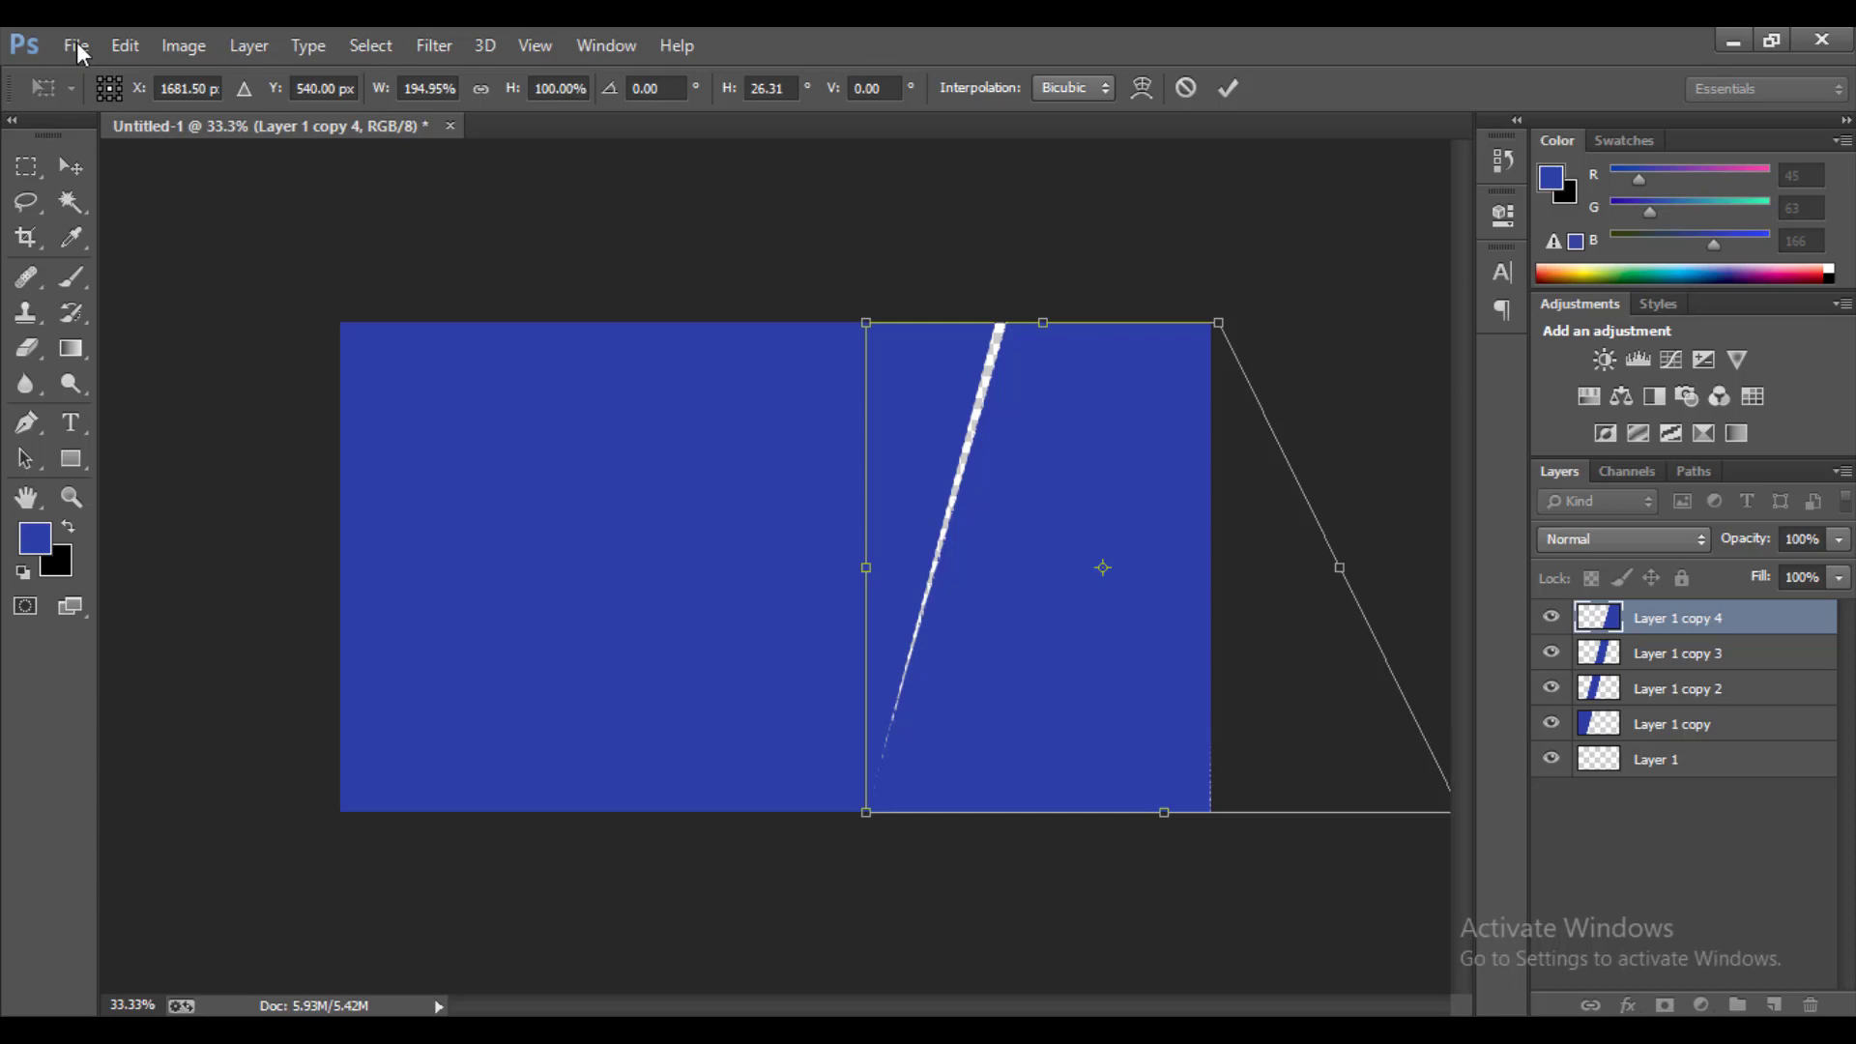
key("ctrl+minus")
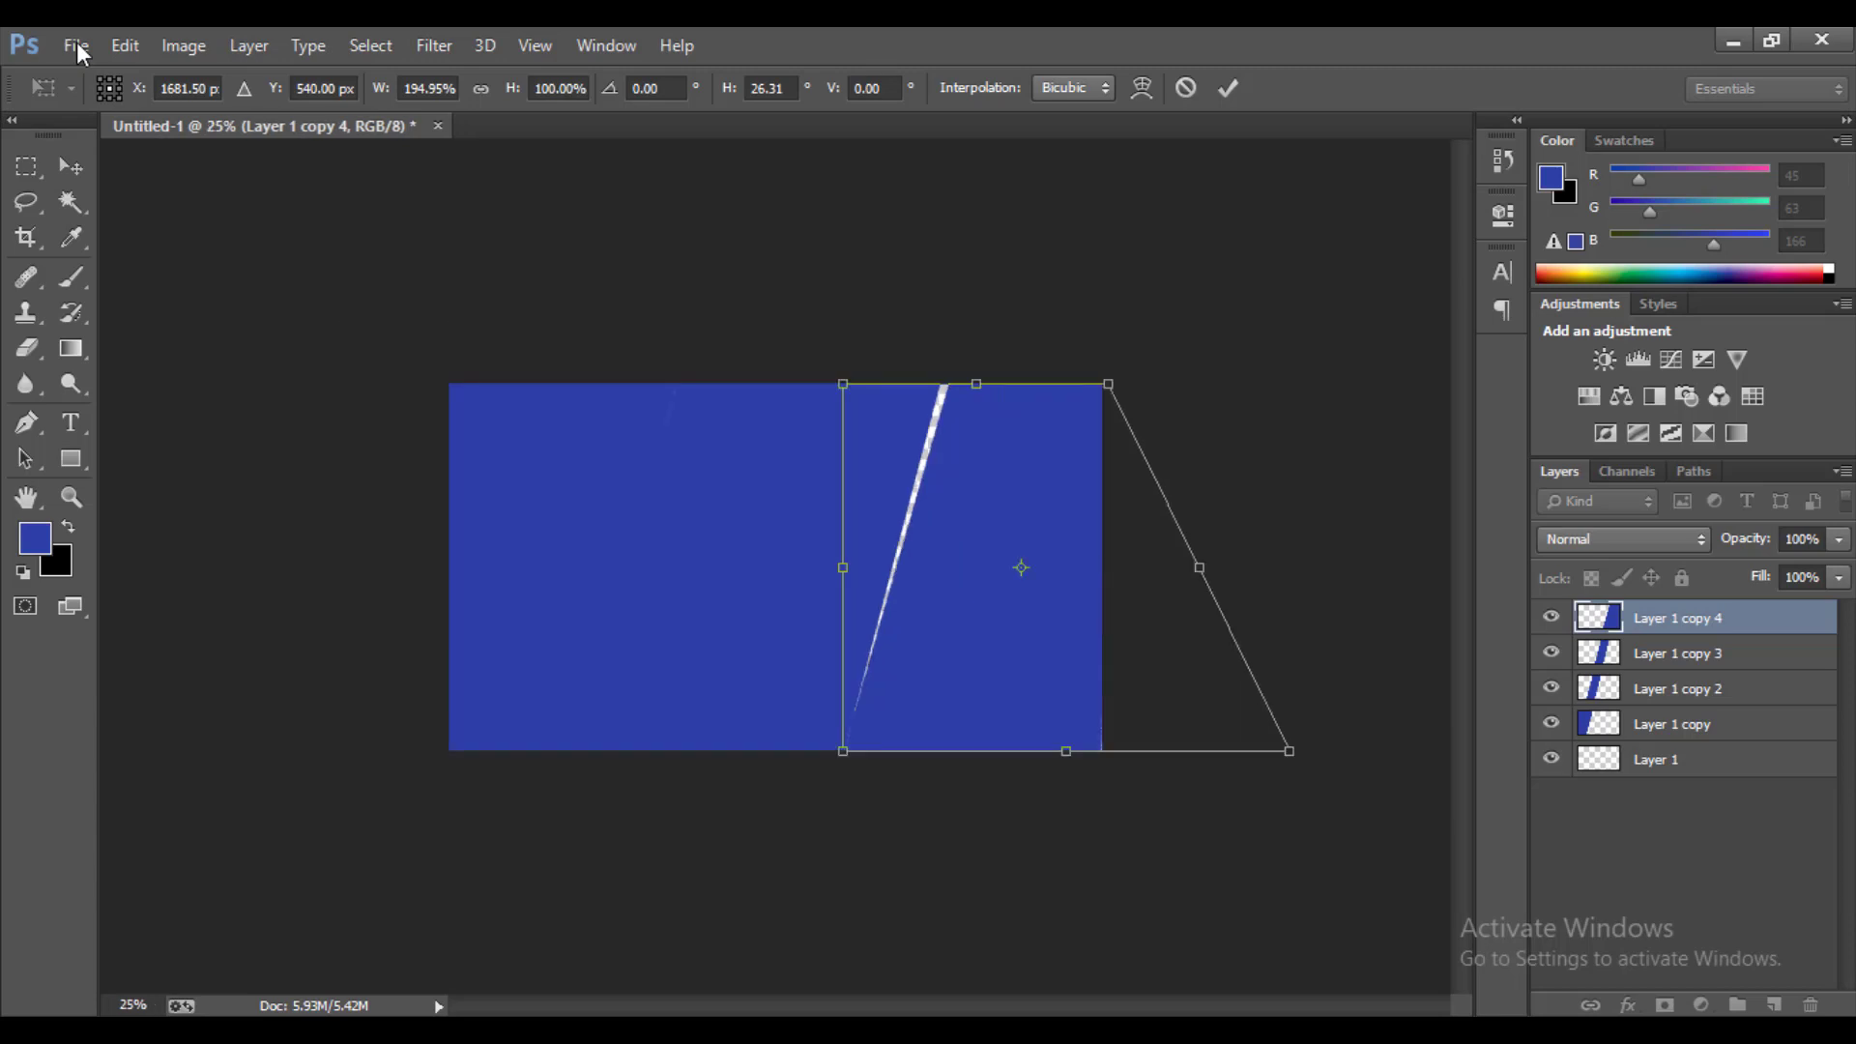
left_click_drag(1289, 750, 1297, 751)
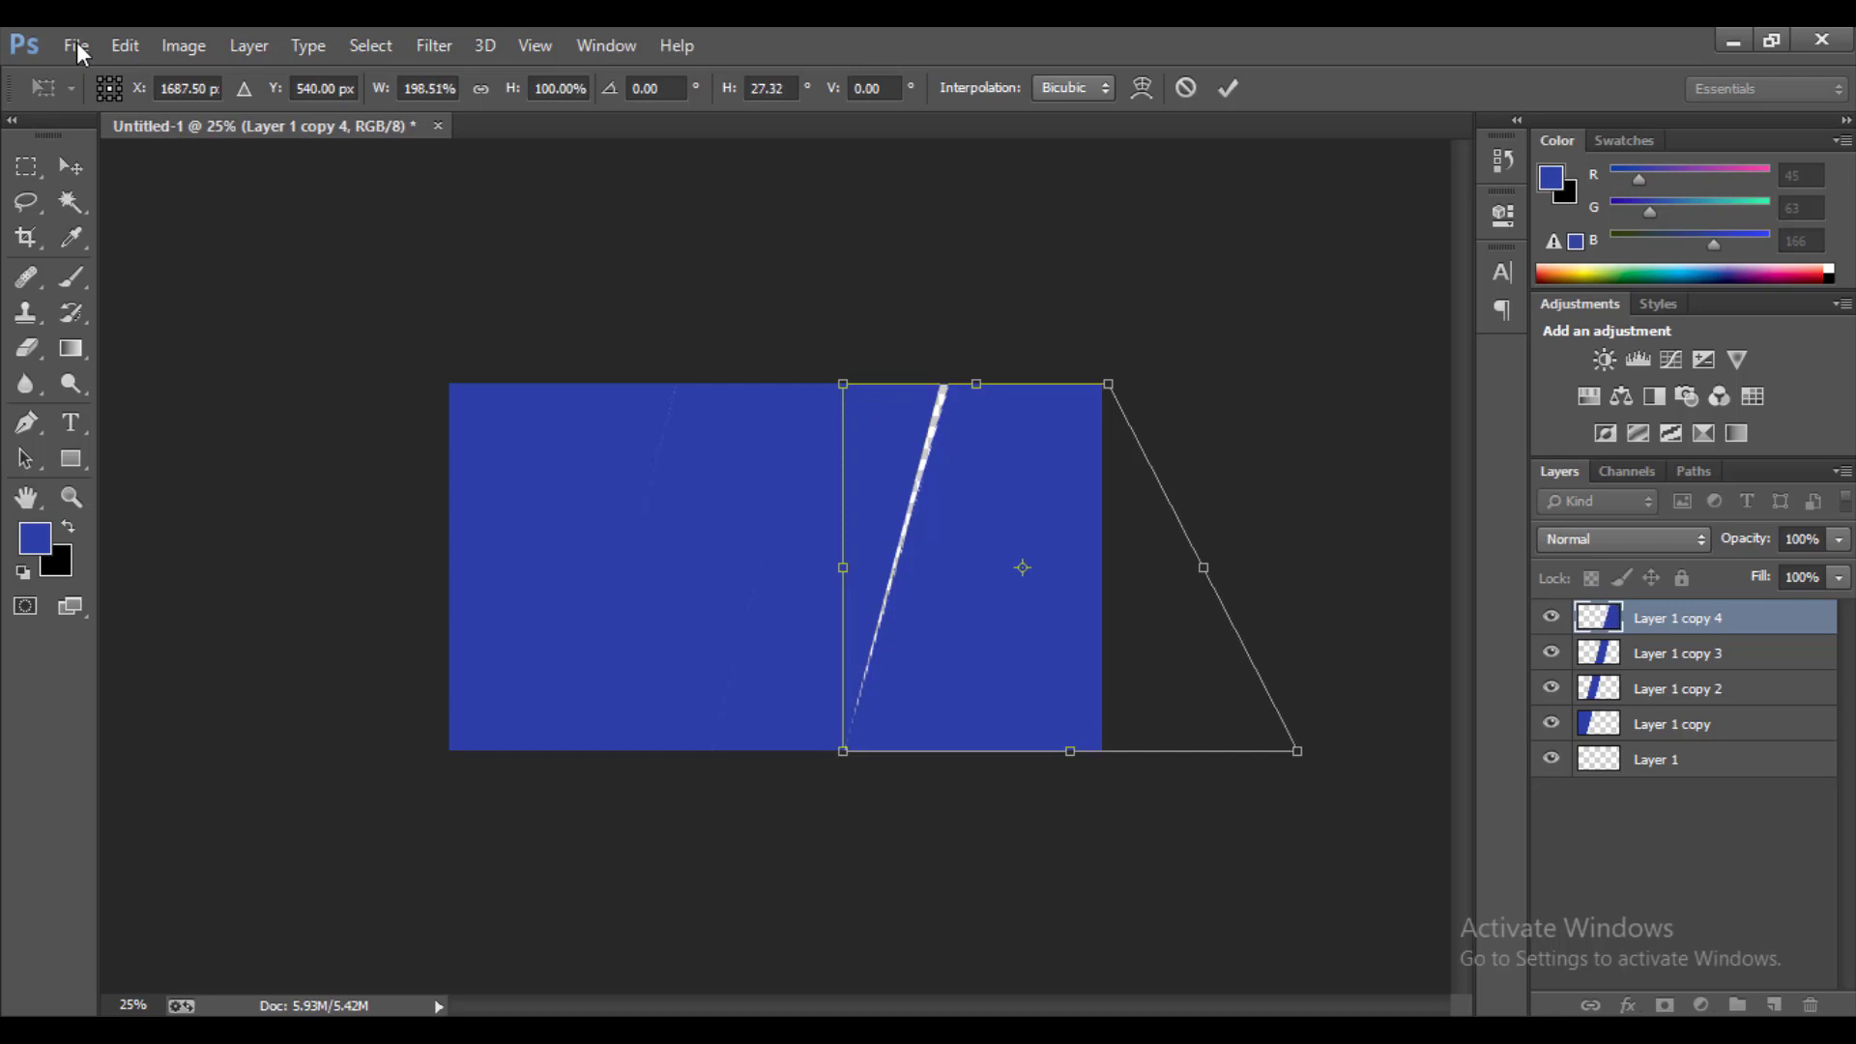
key("ctrl+plus")
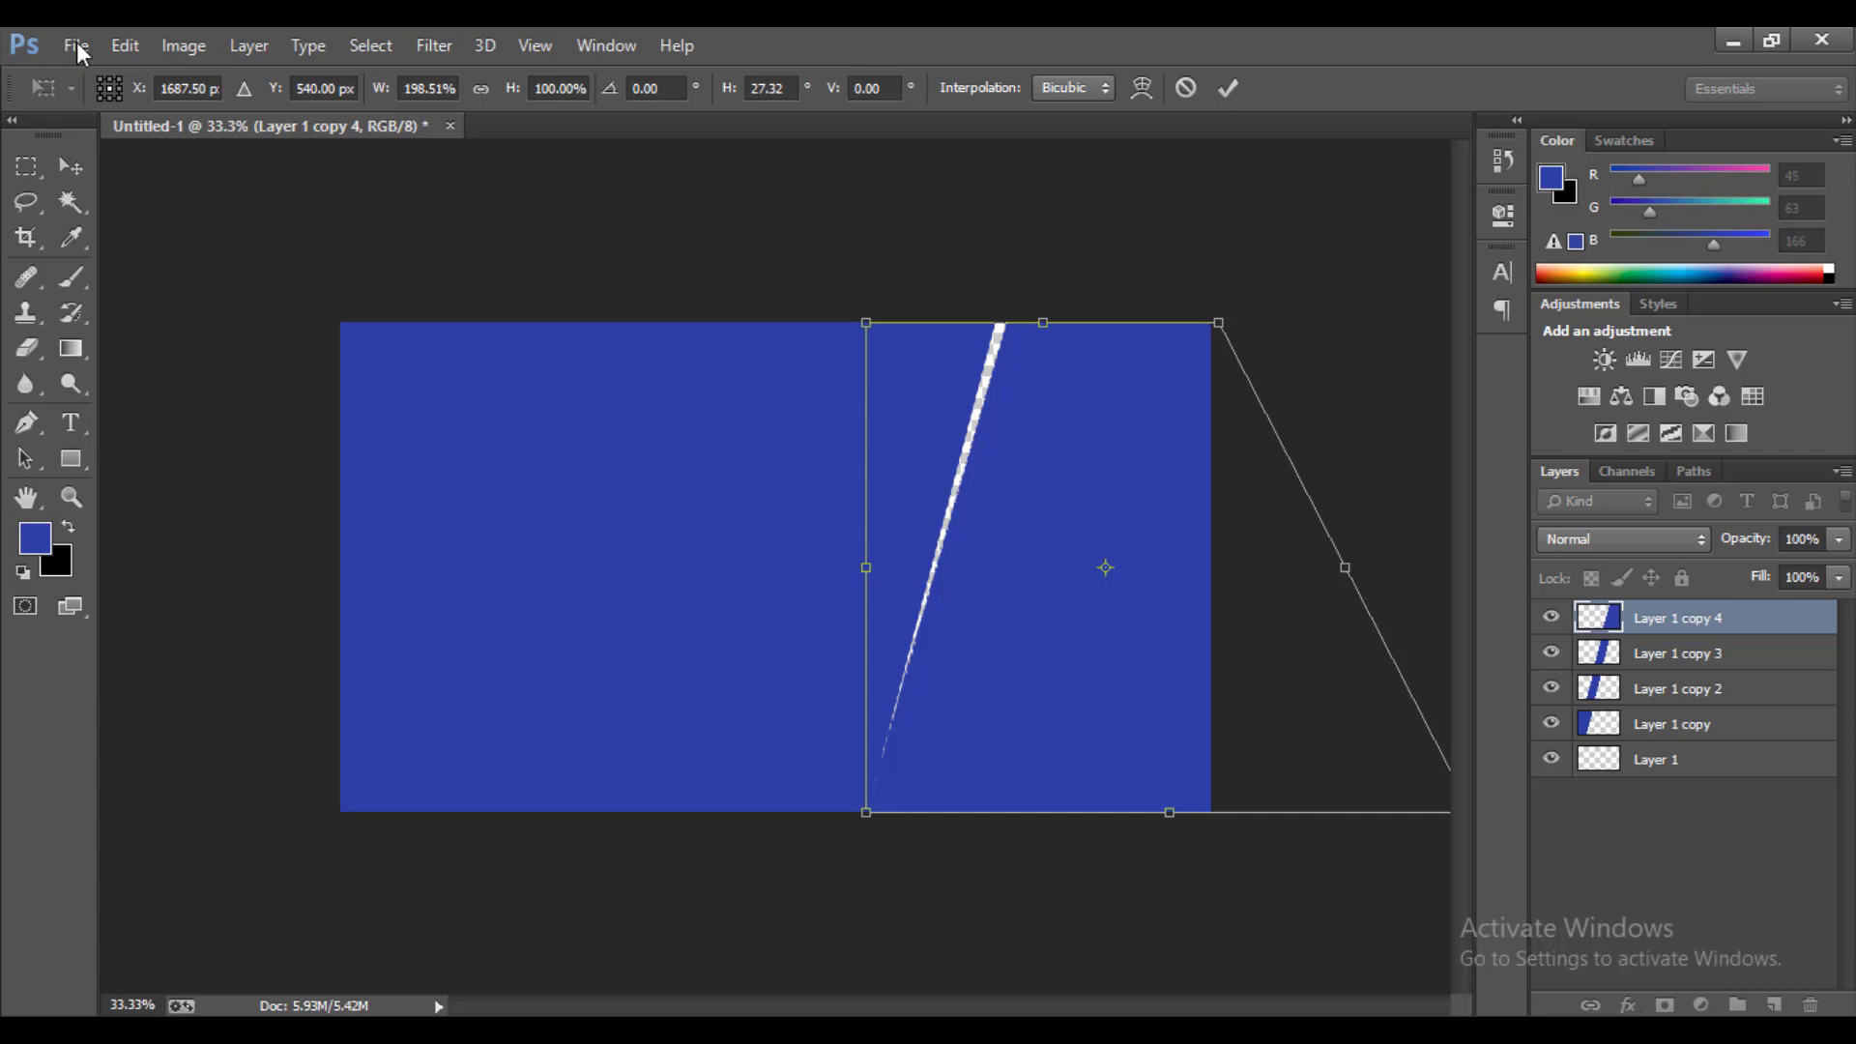
left_click_drag(866, 323, 846, 323)
key("Return")
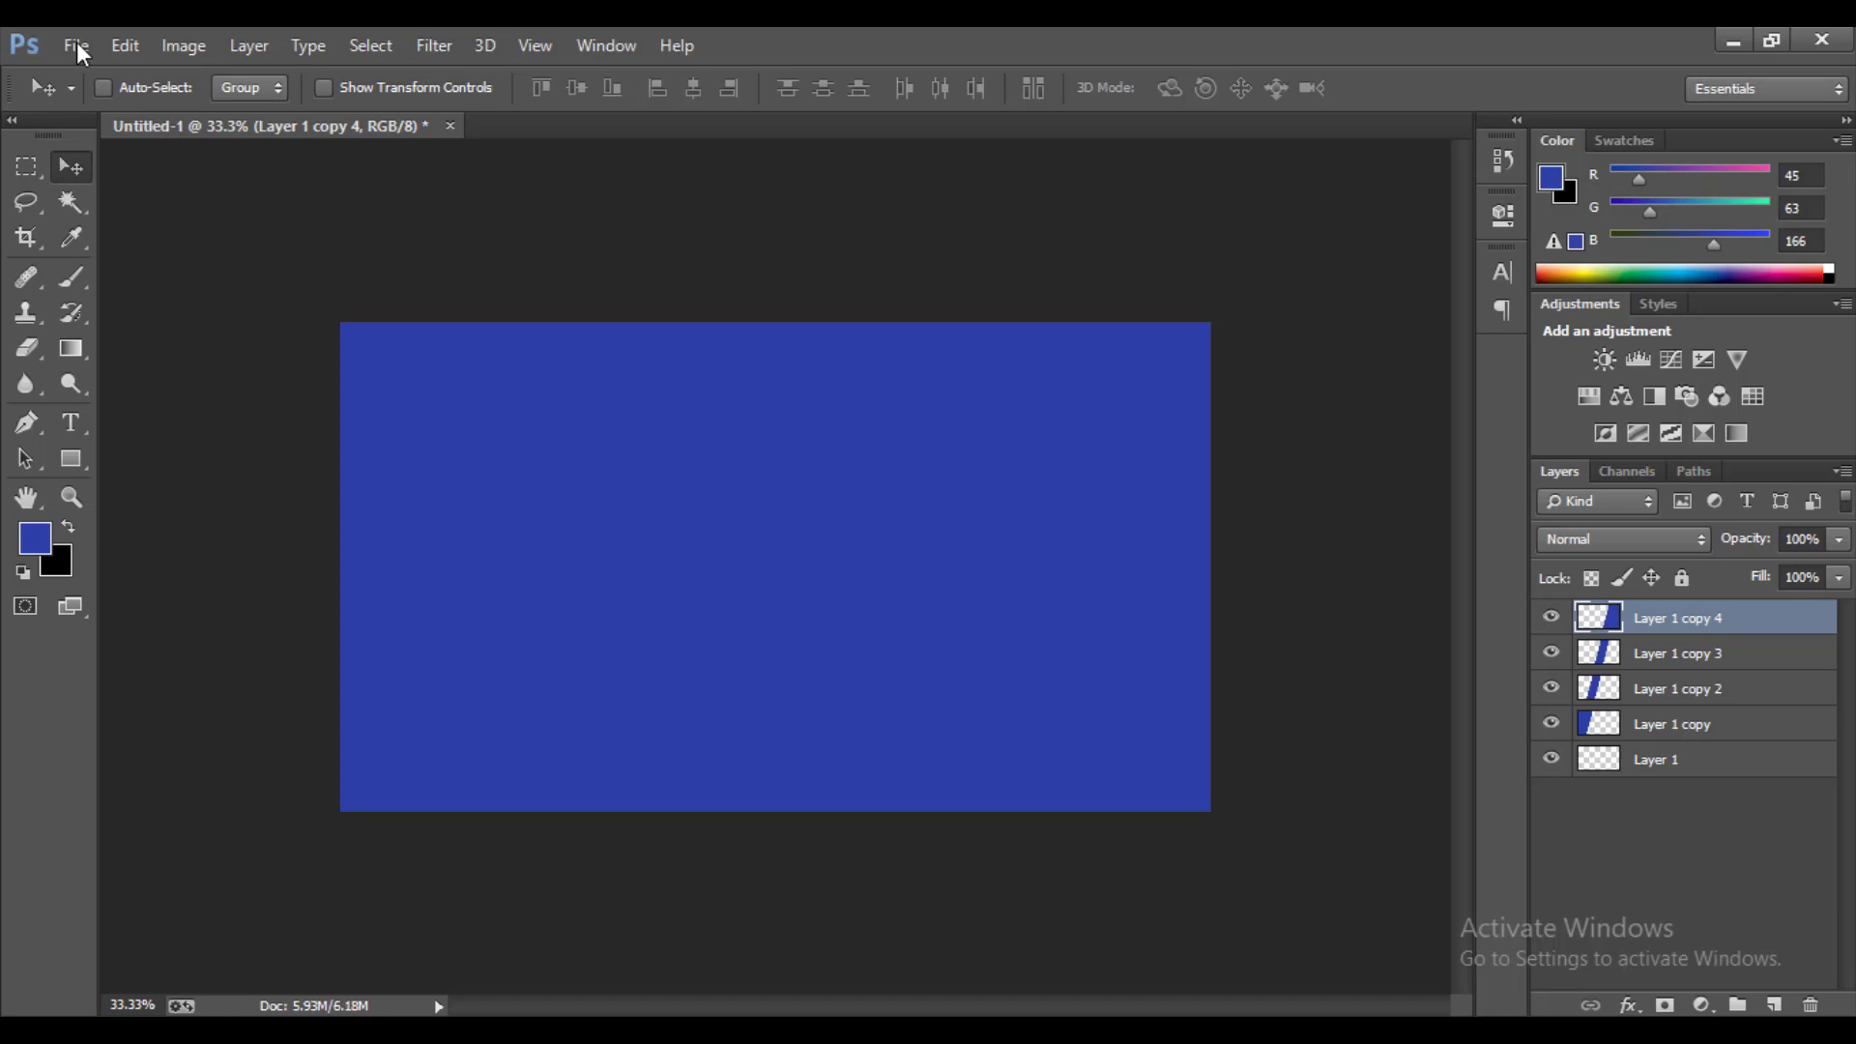
- Make Layer 1 copy the active layer and fit the whole canvas in the view
key("alt+bracketleft")
key("alt+bracketleft")
key("alt+bracketleft")
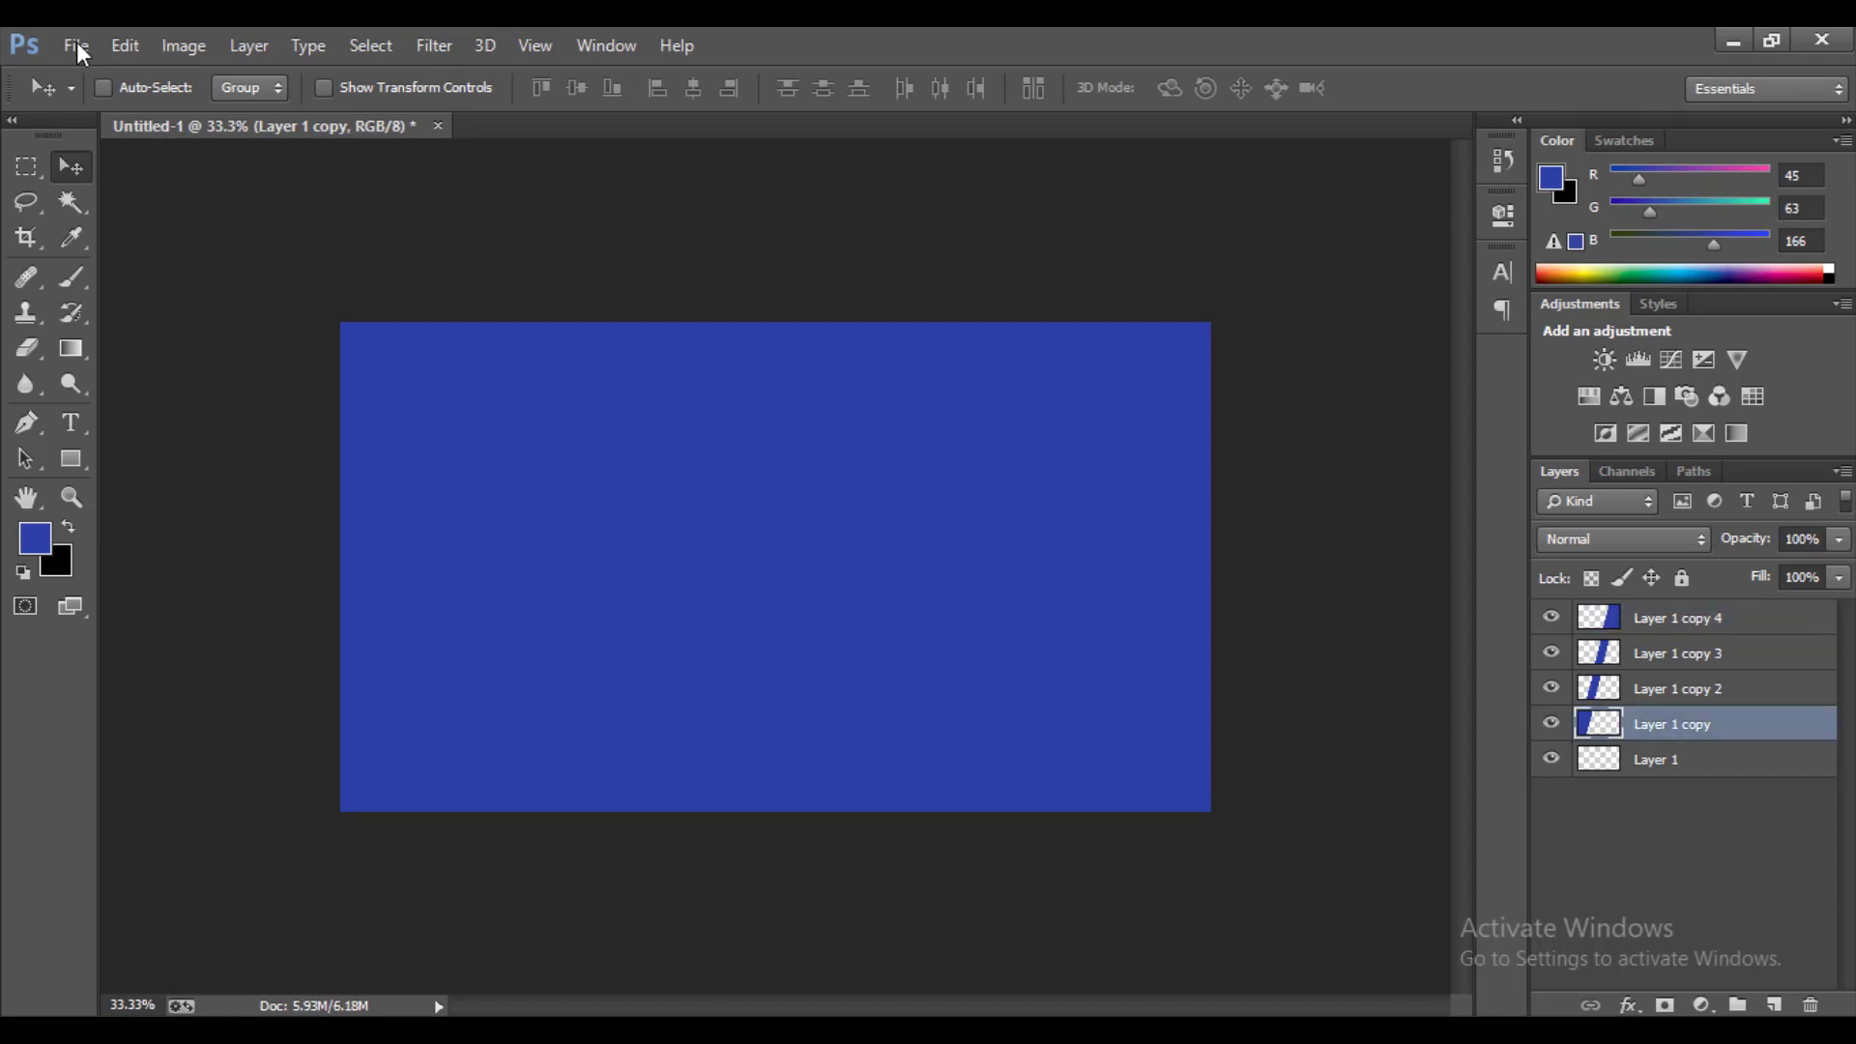
key("ctrl+0")
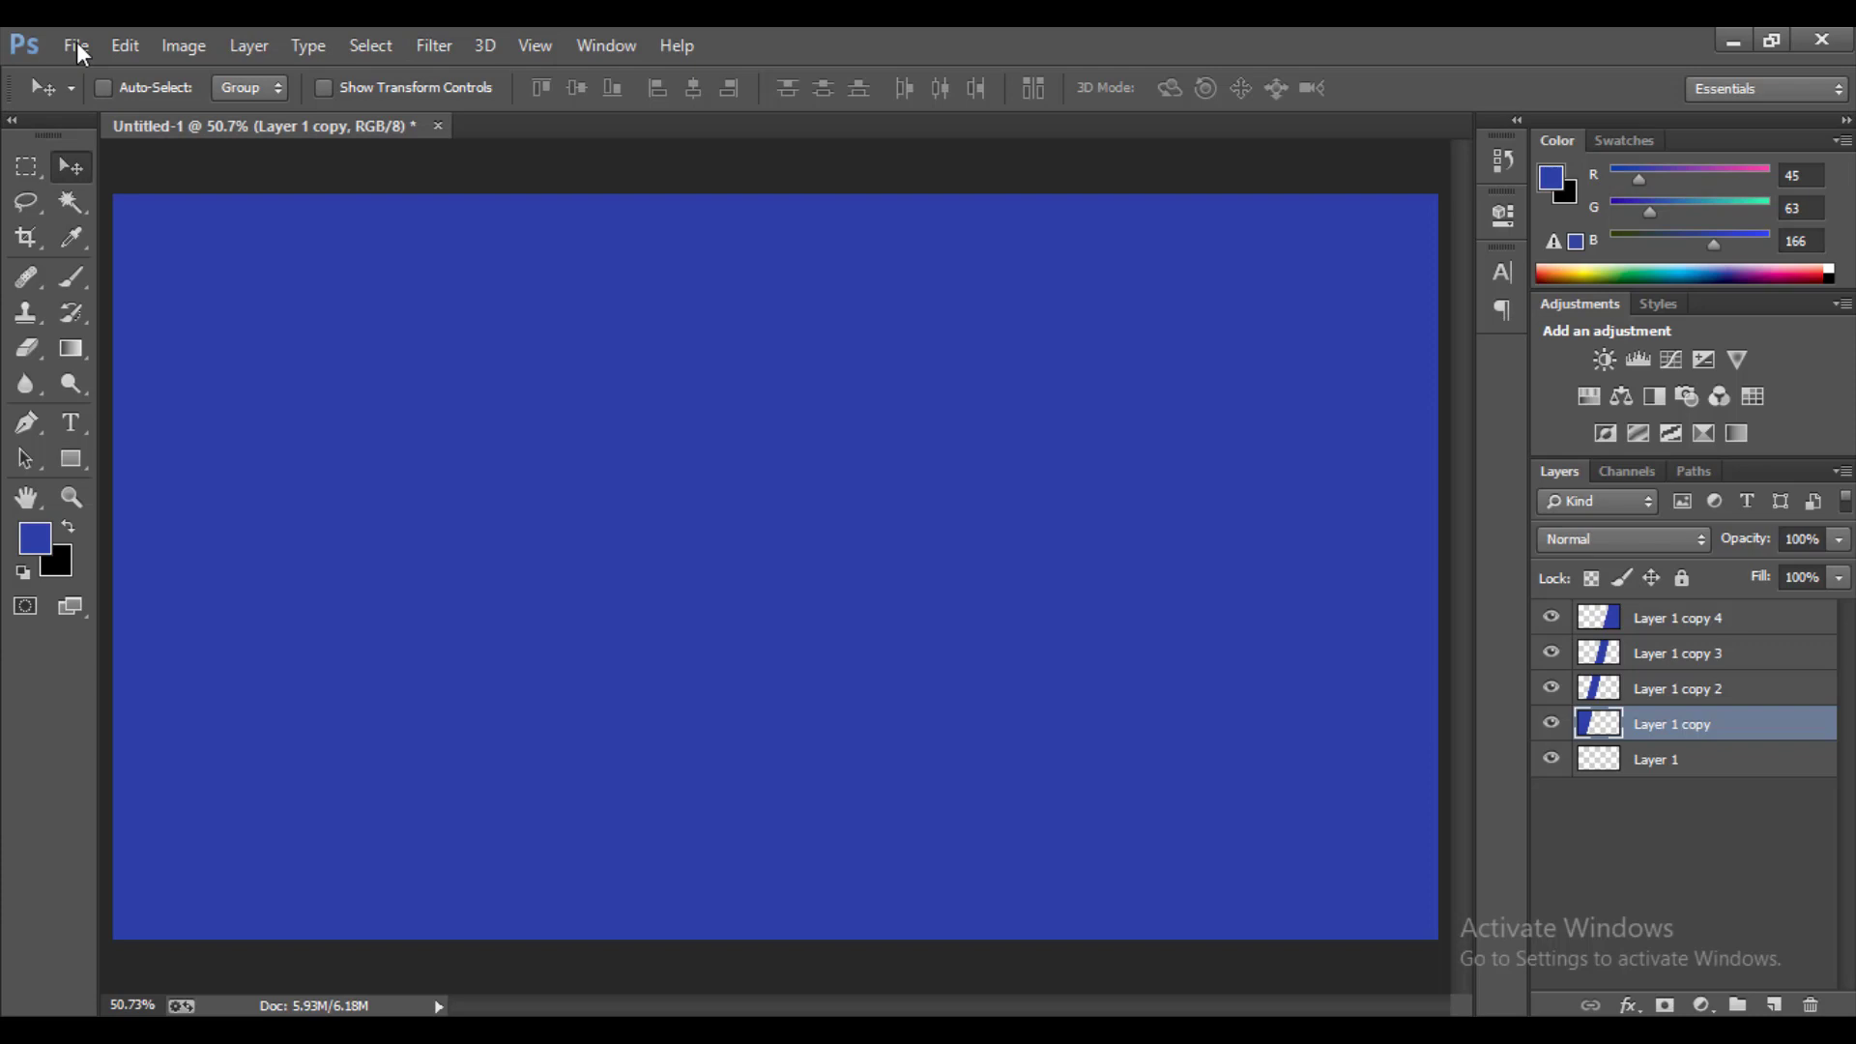
left_click(77, 46)
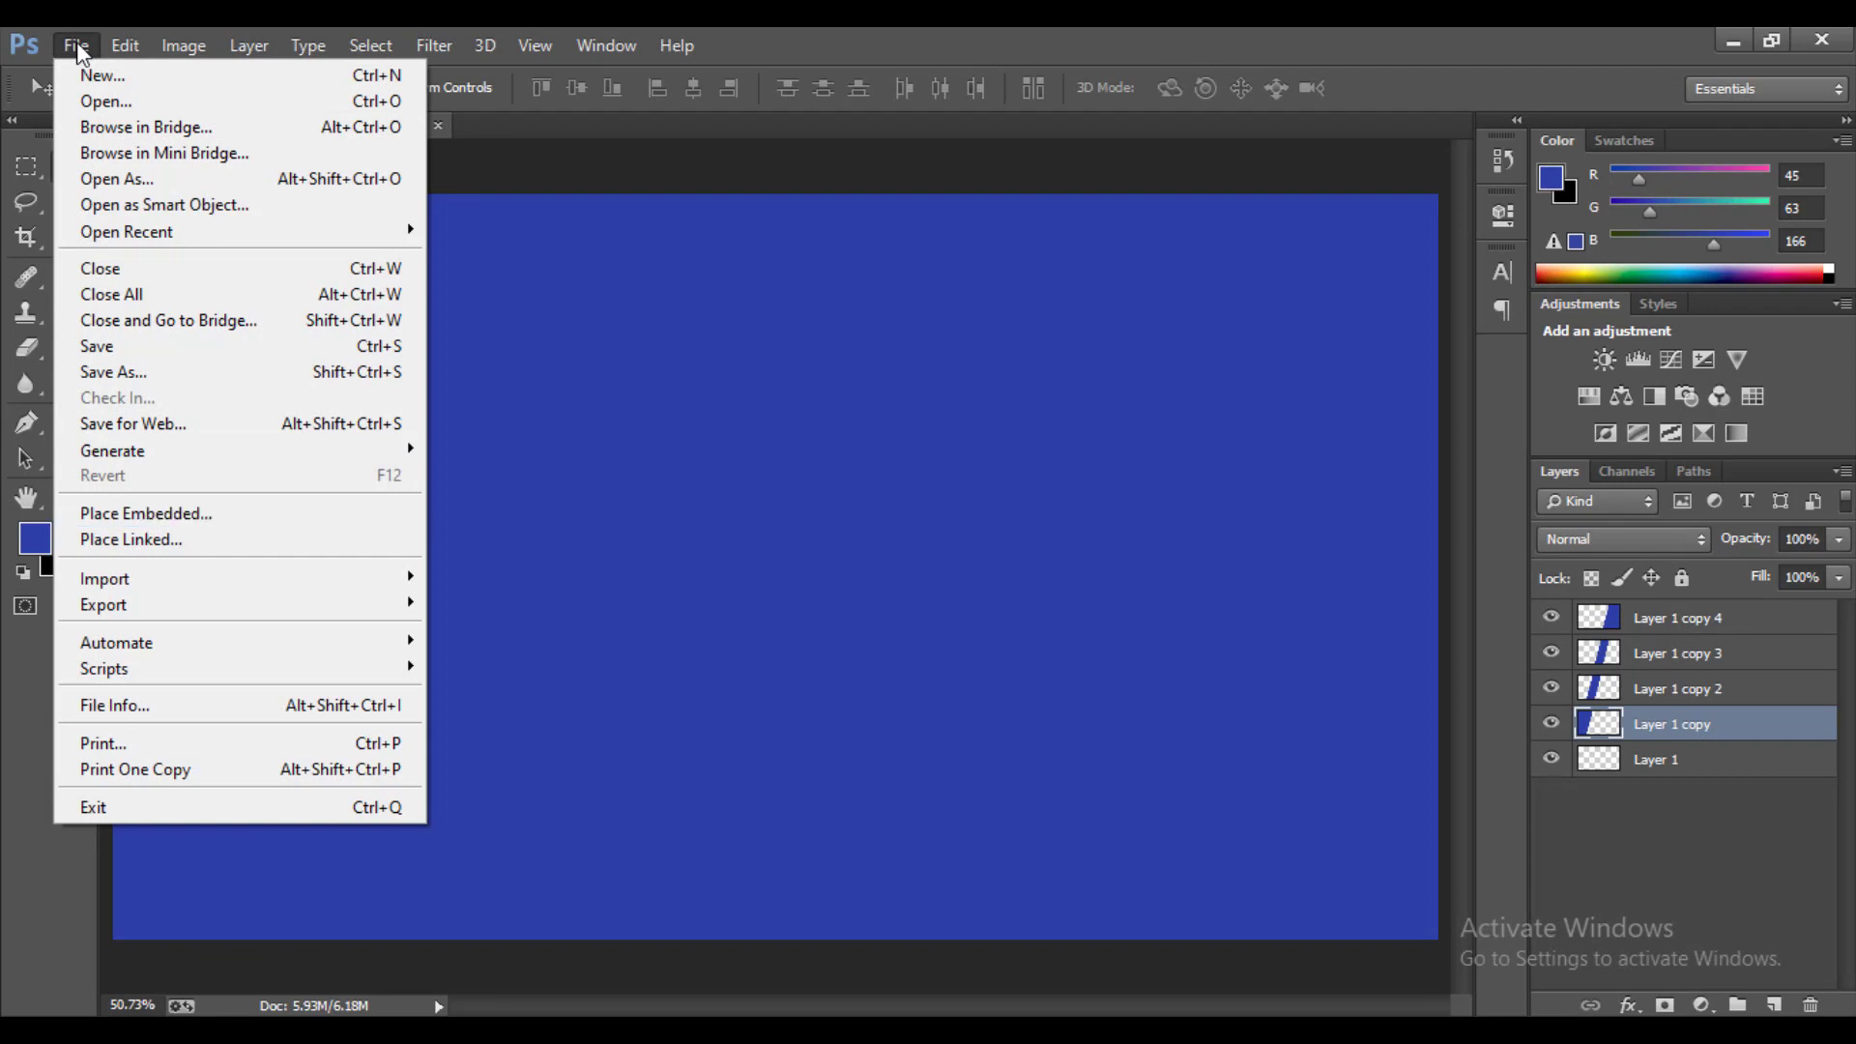
left_click(77, 48)
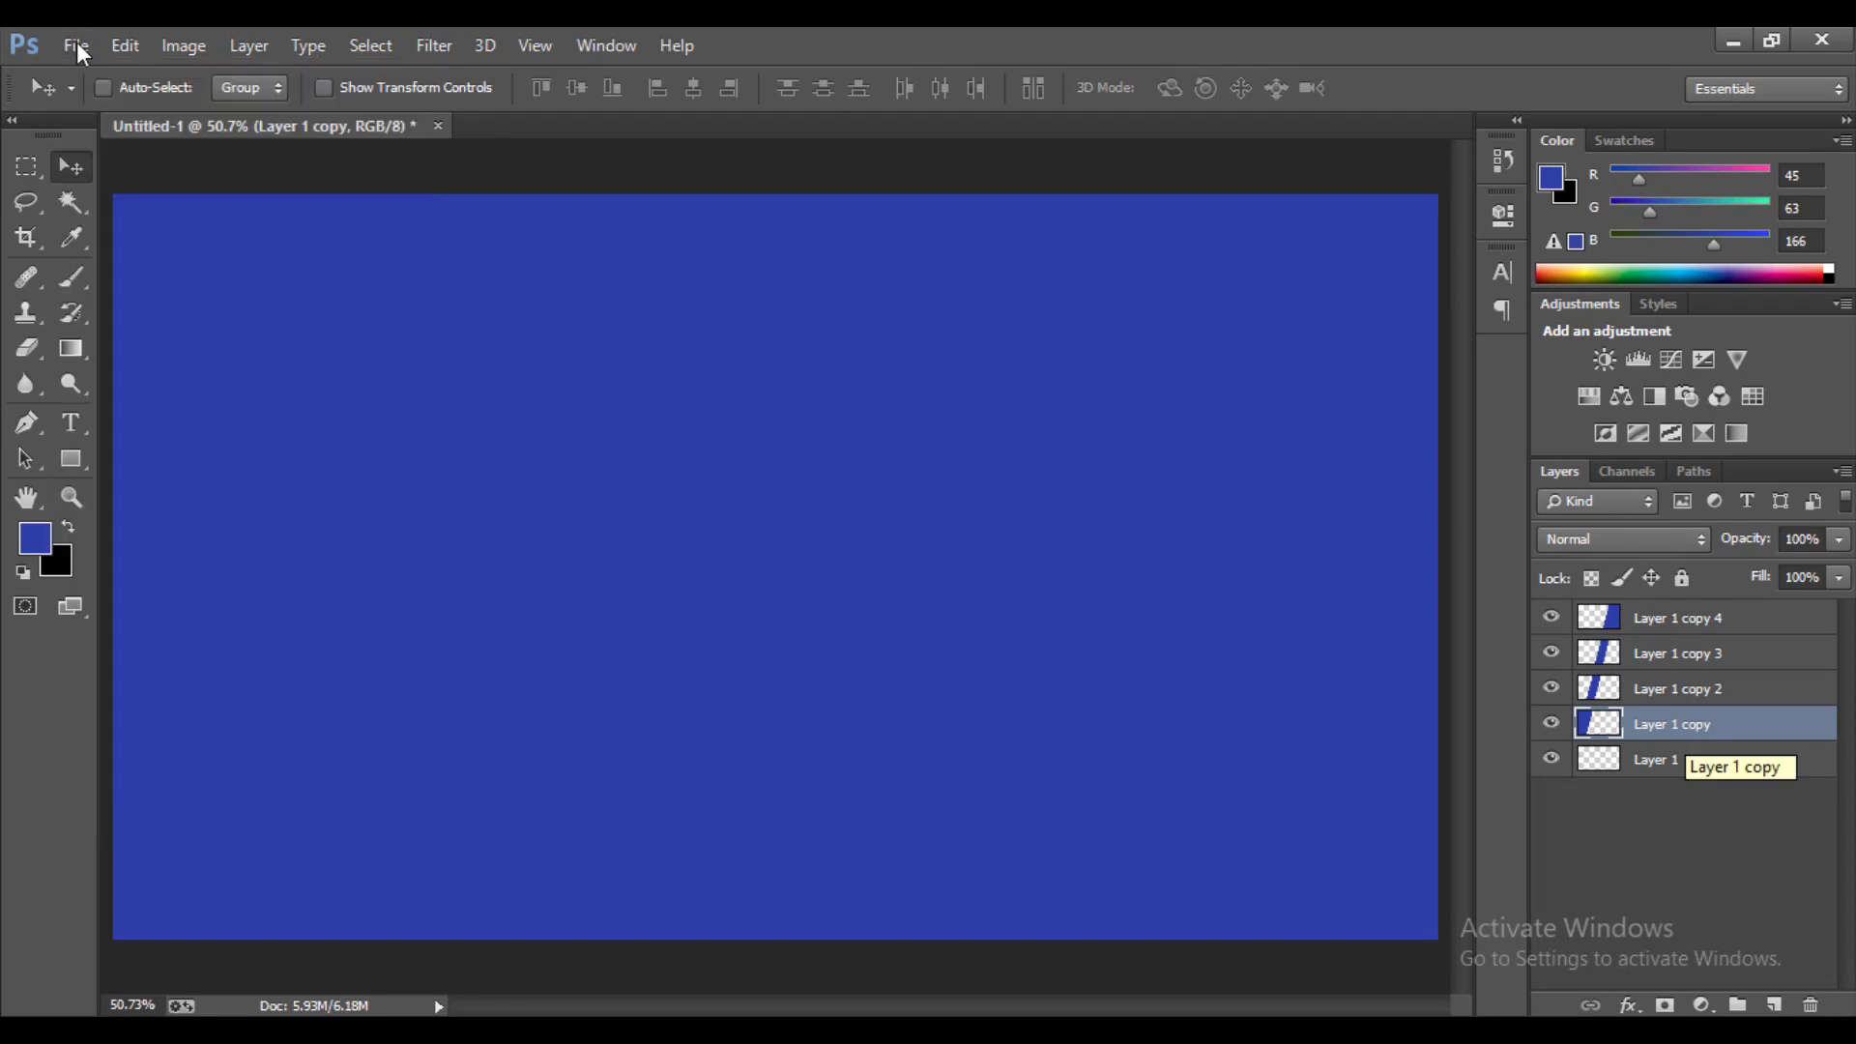
- Try filling Layer 1 copy with white as the foreground colour, and undo the fill
key("d")
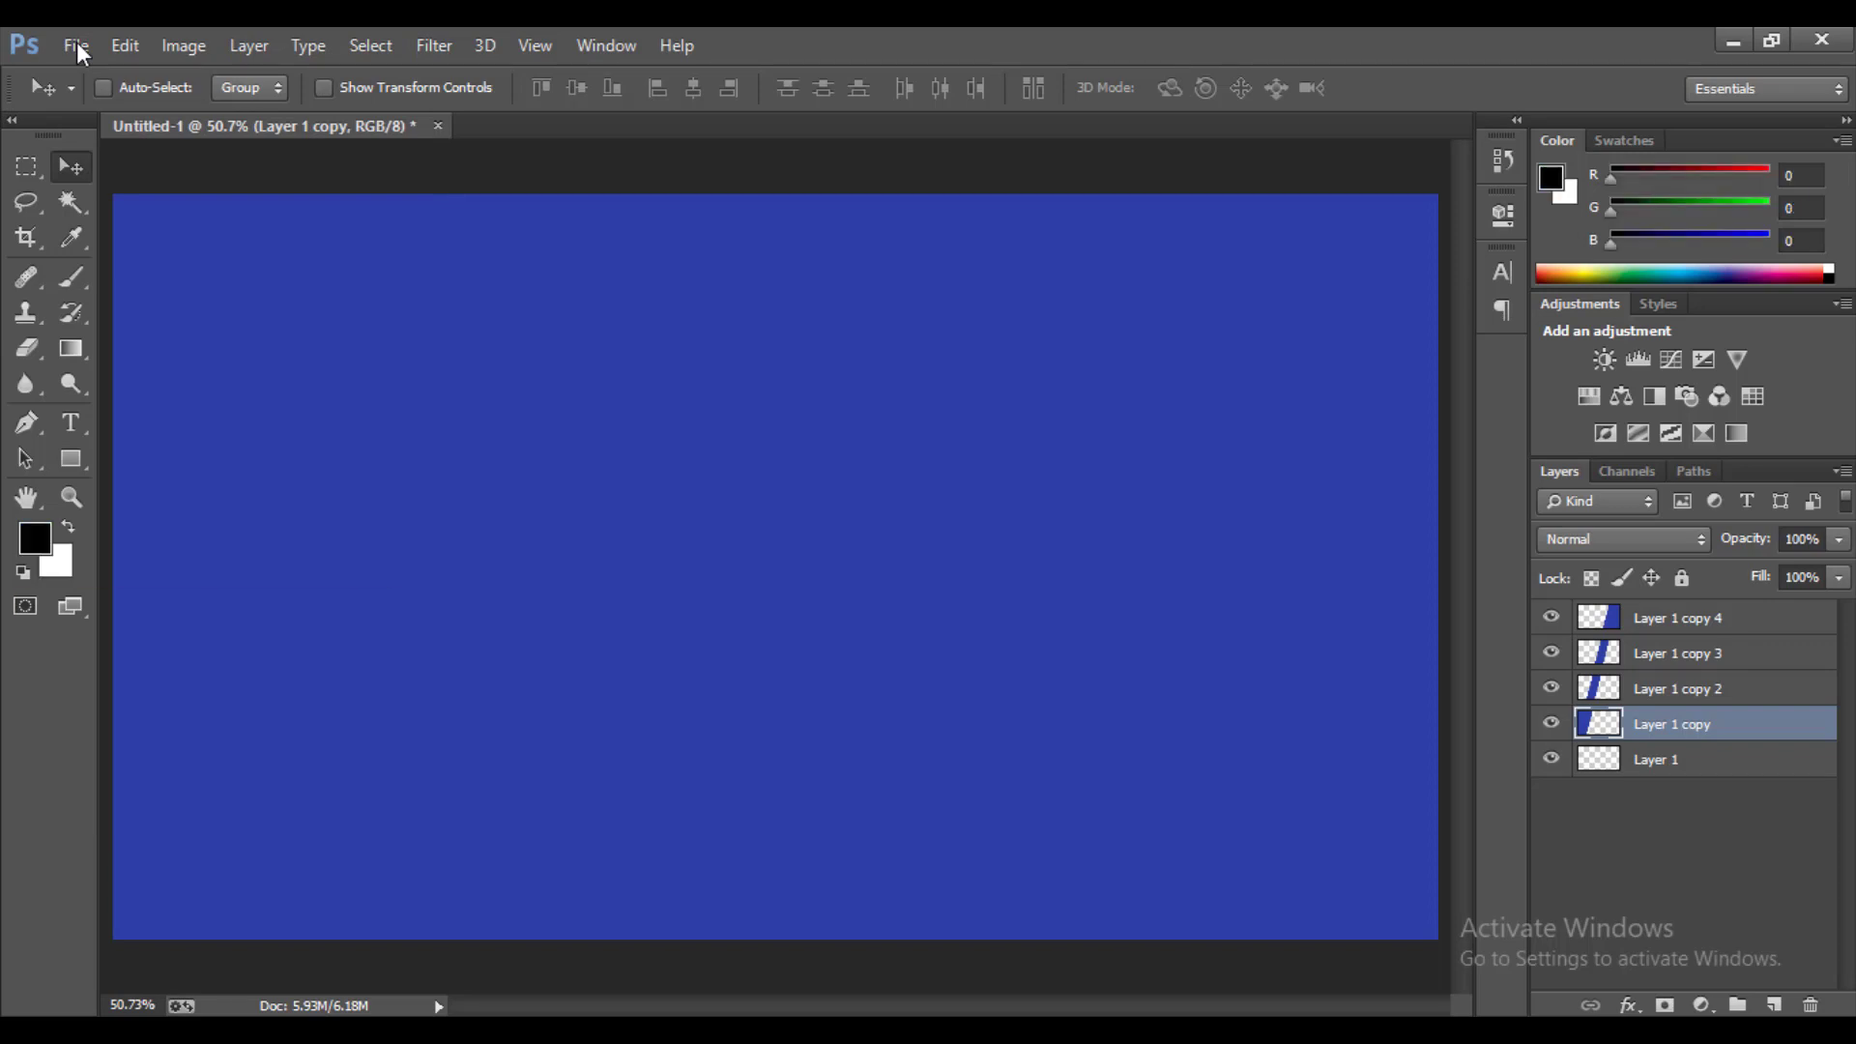
key("x")
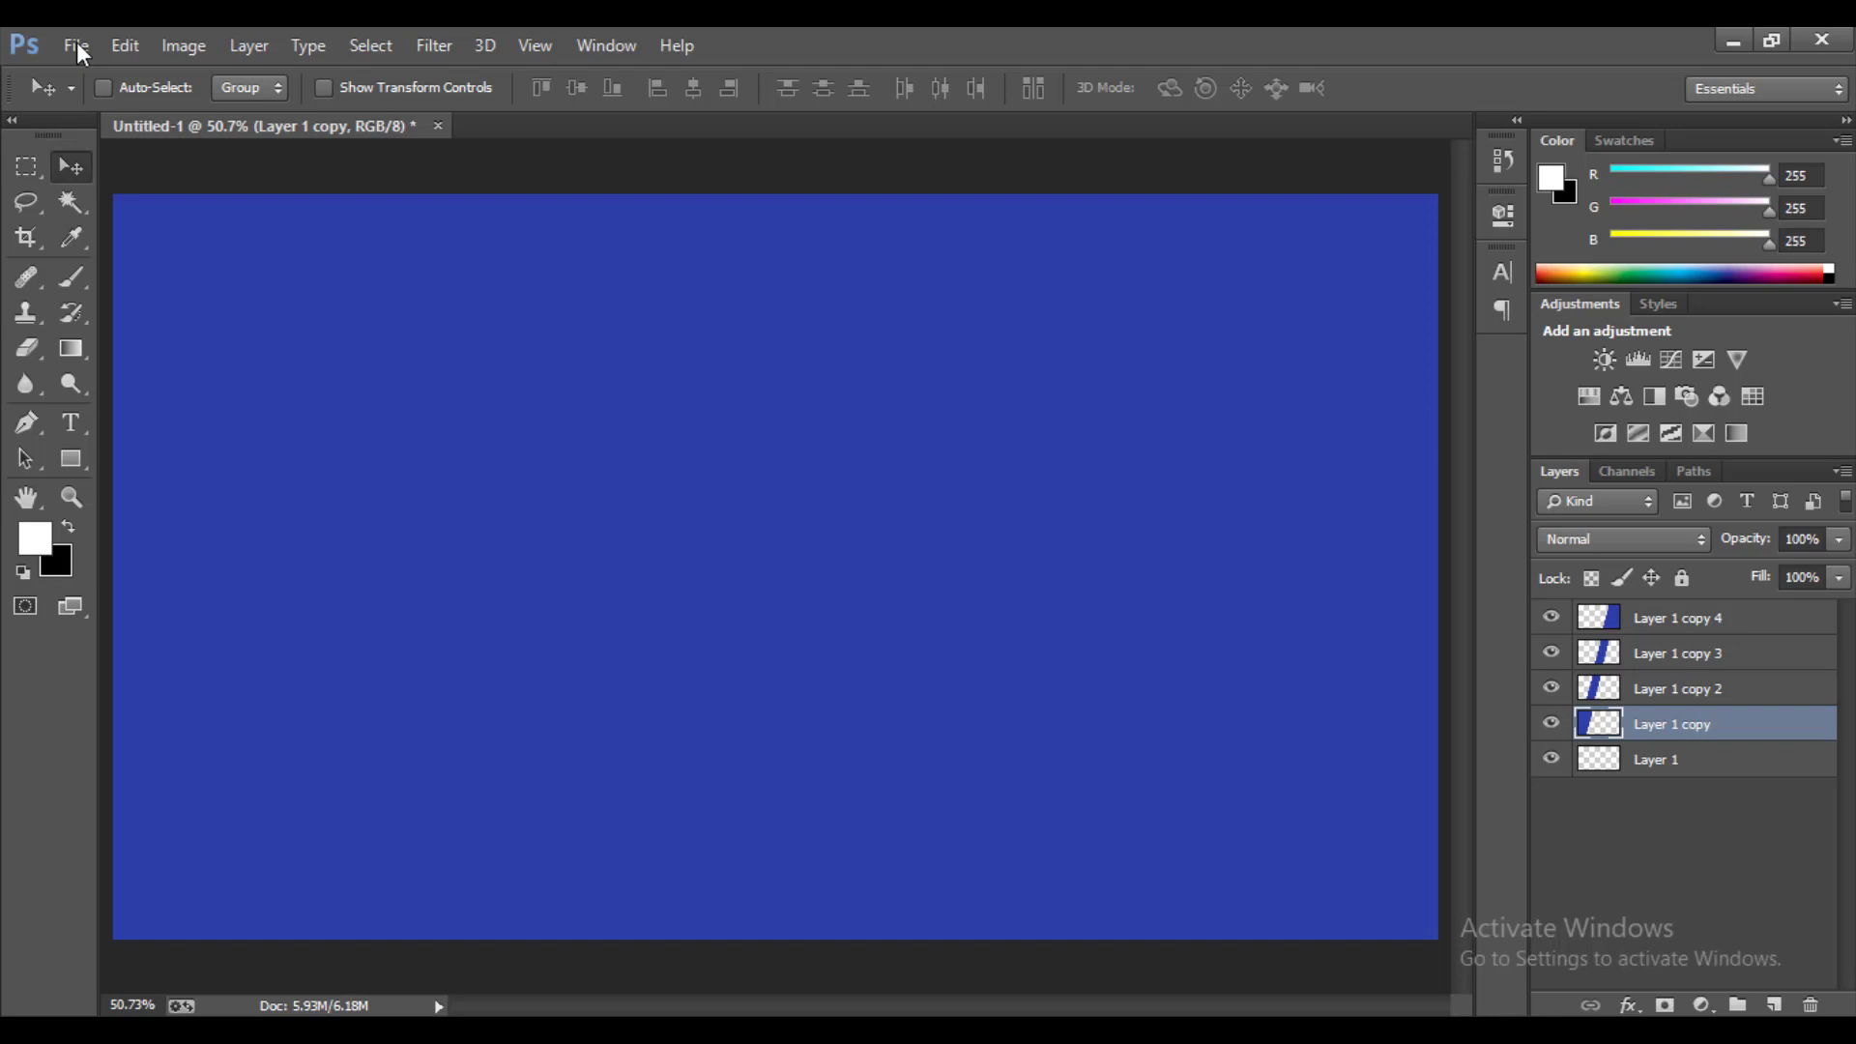
key("shift+alt+BackSpace")
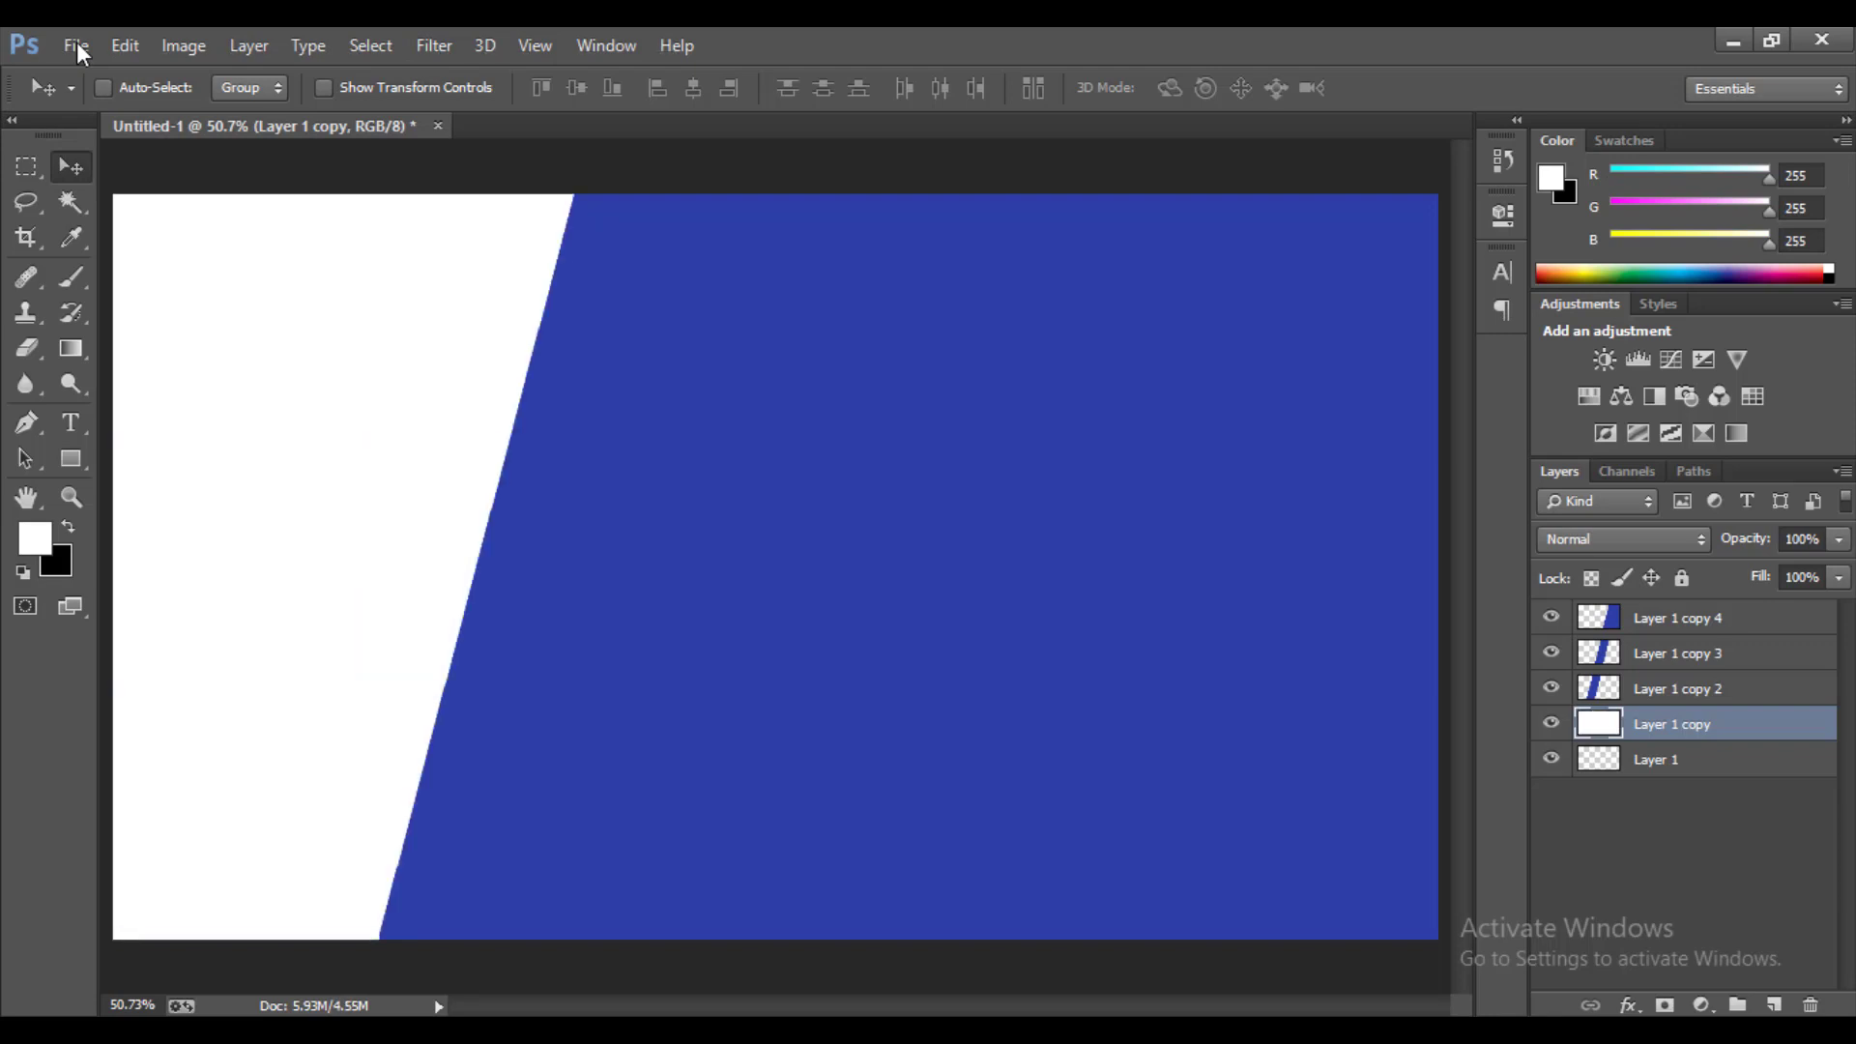
key("ctrl+z")
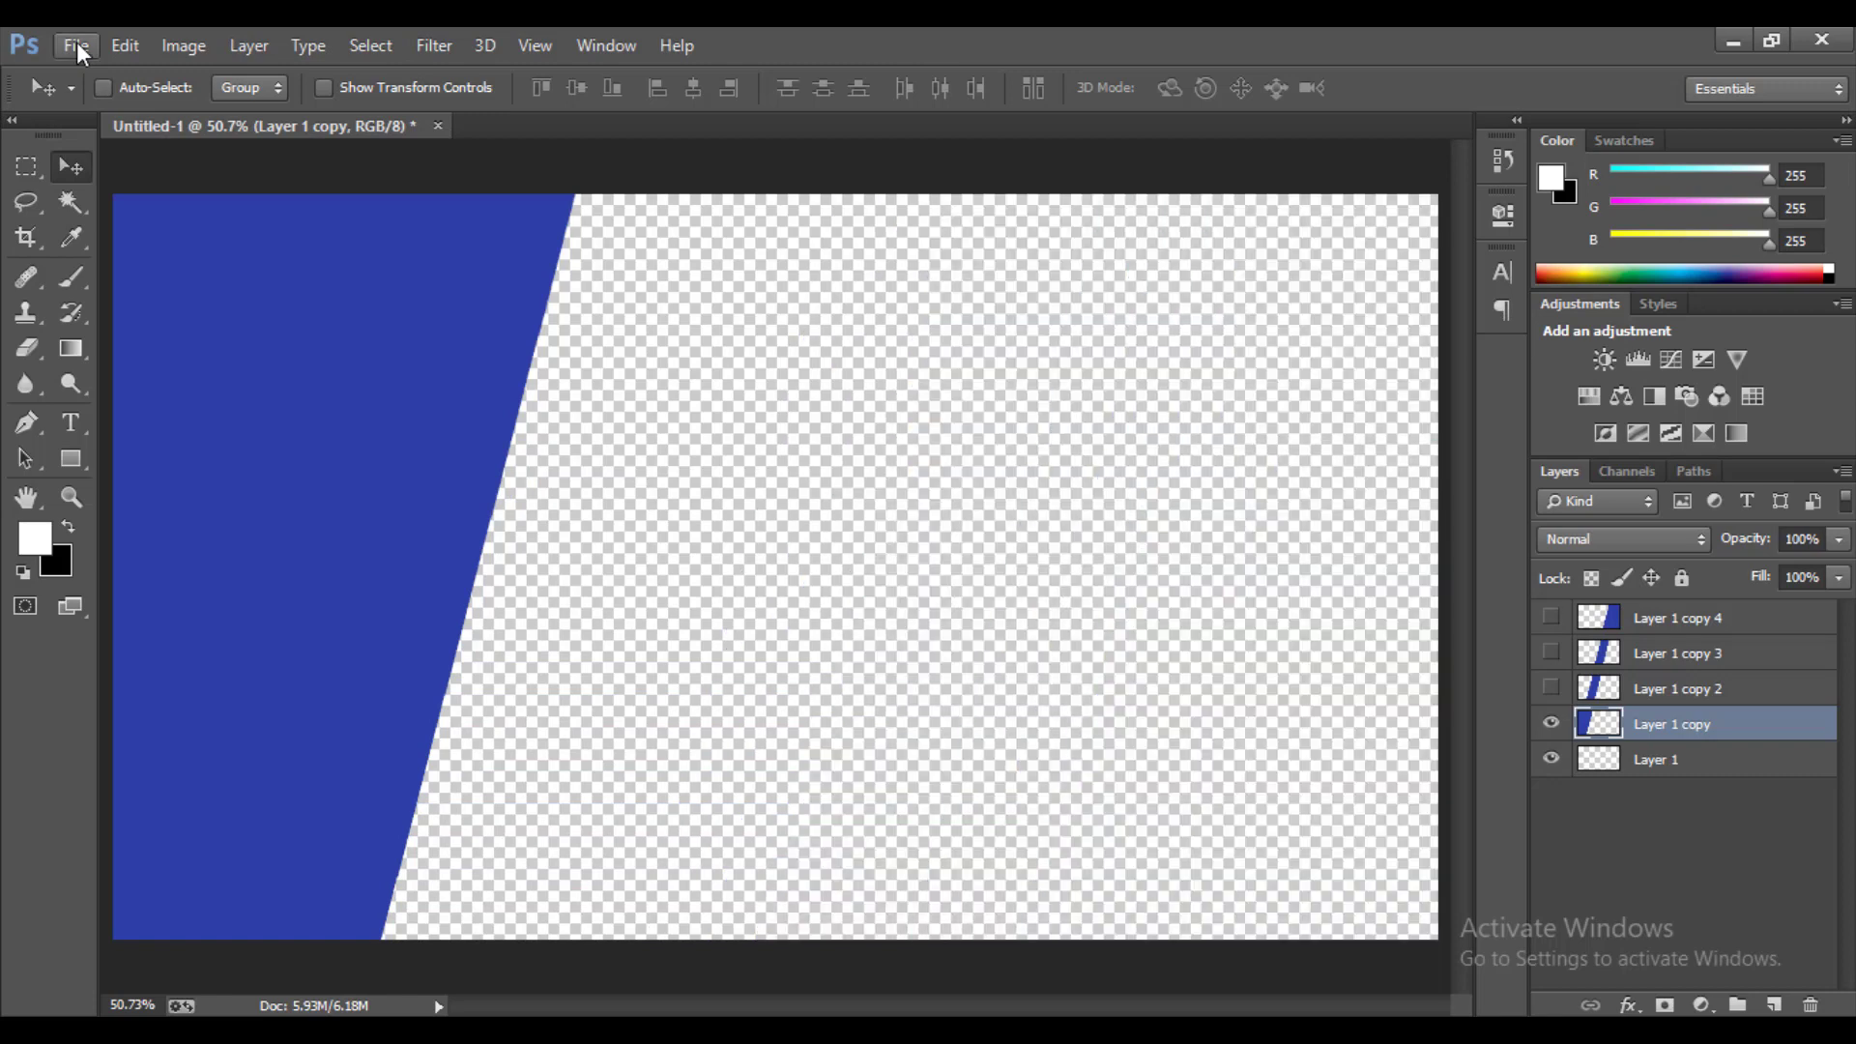
left_click(125, 45)
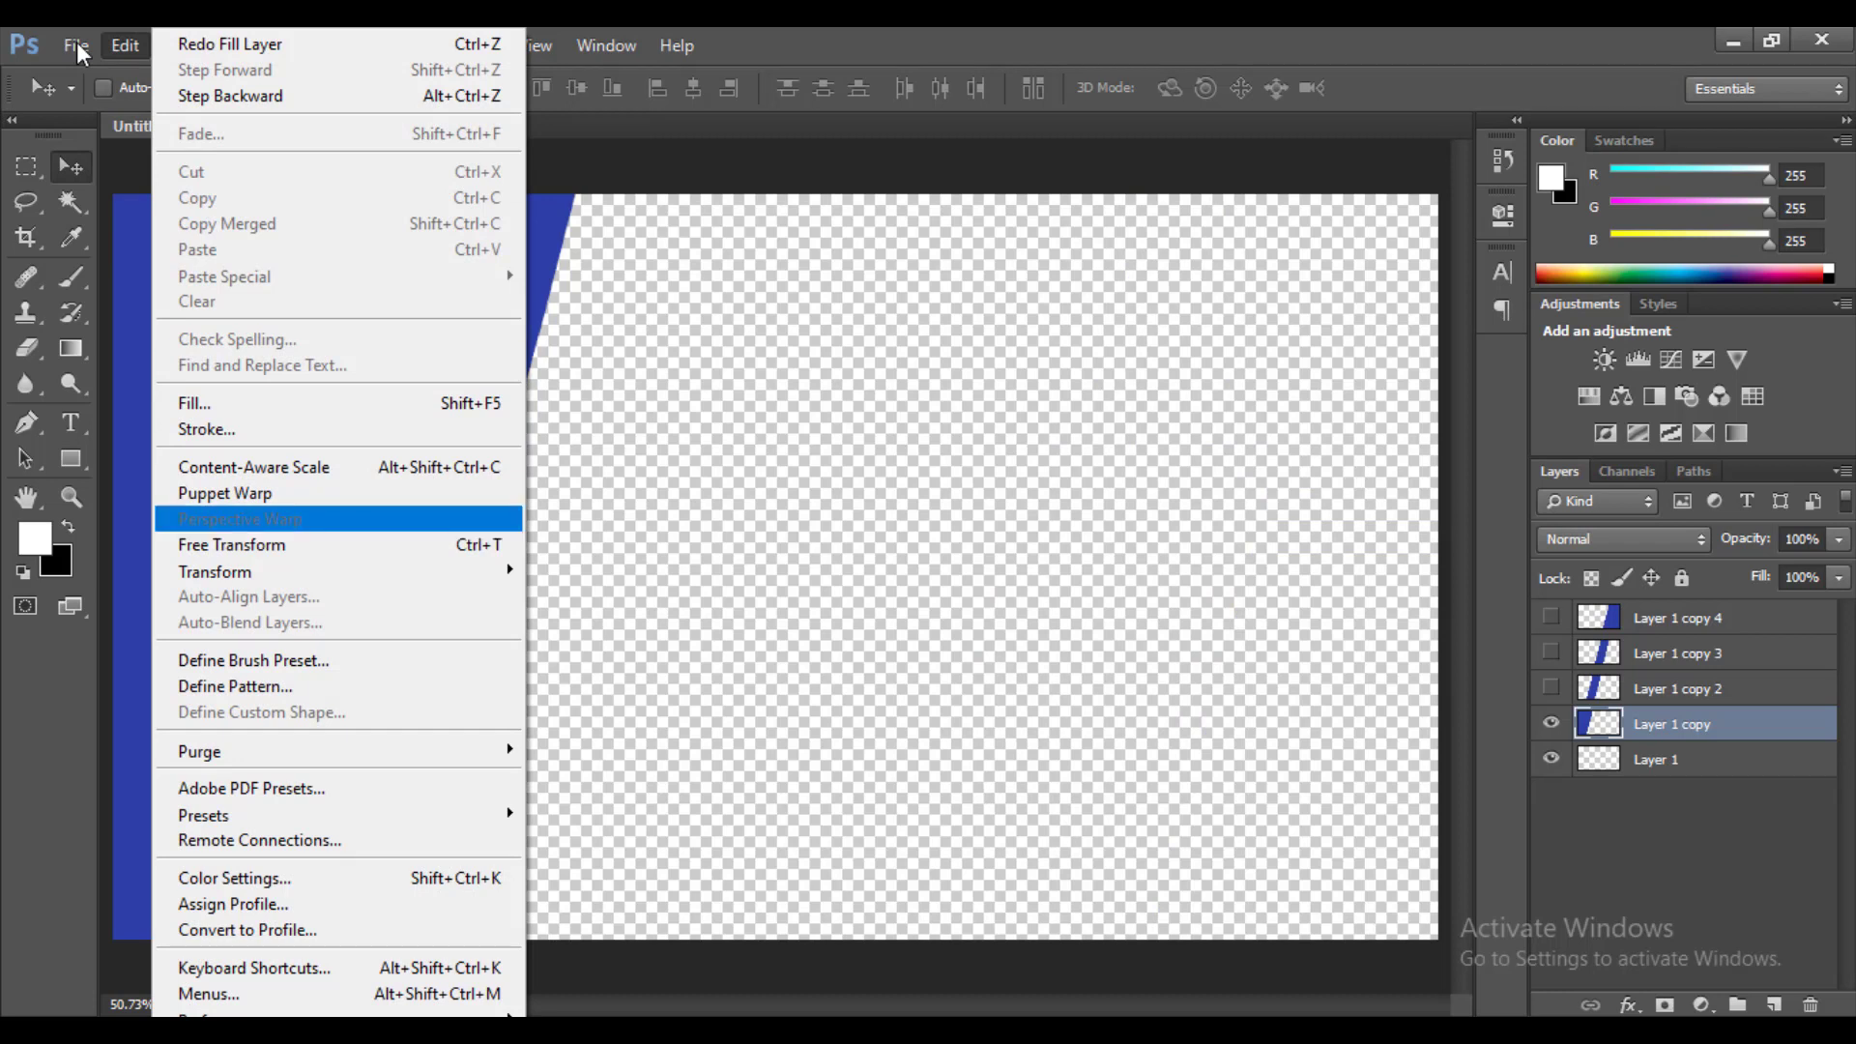
mouse_move(290, 571)
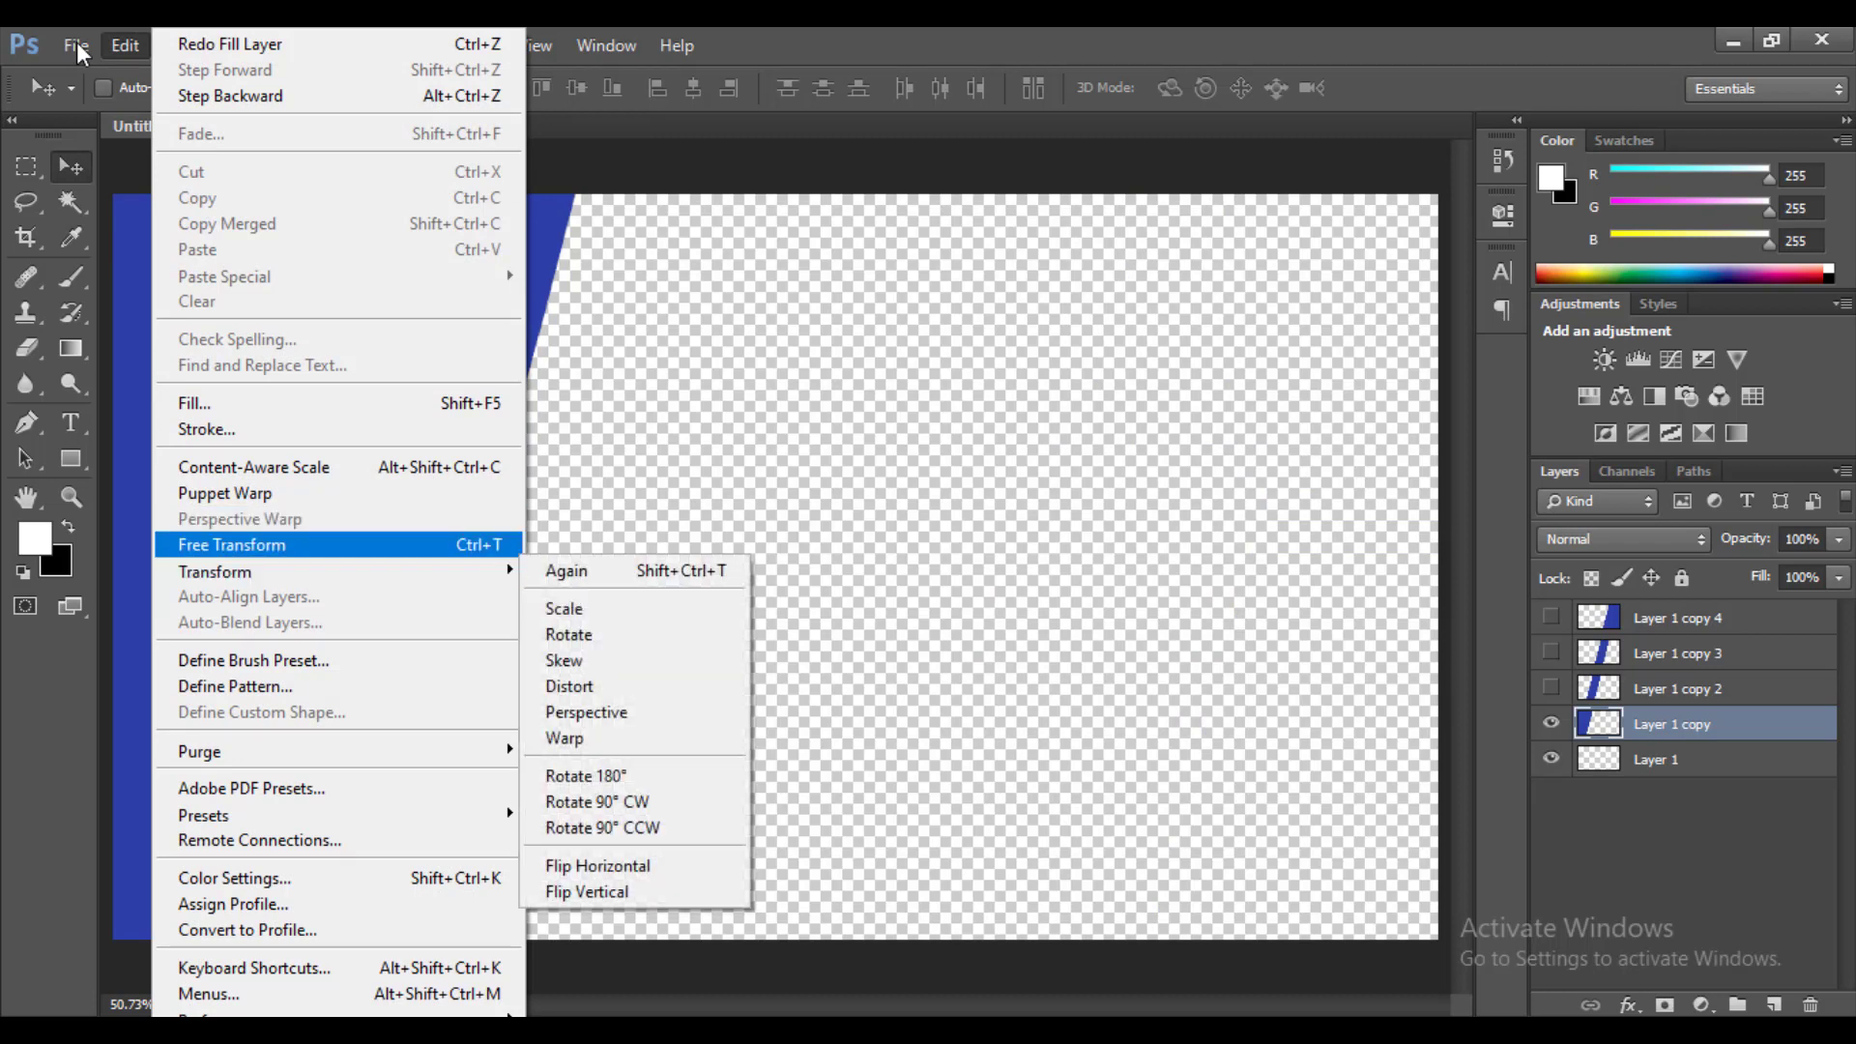
left_click(232, 544)
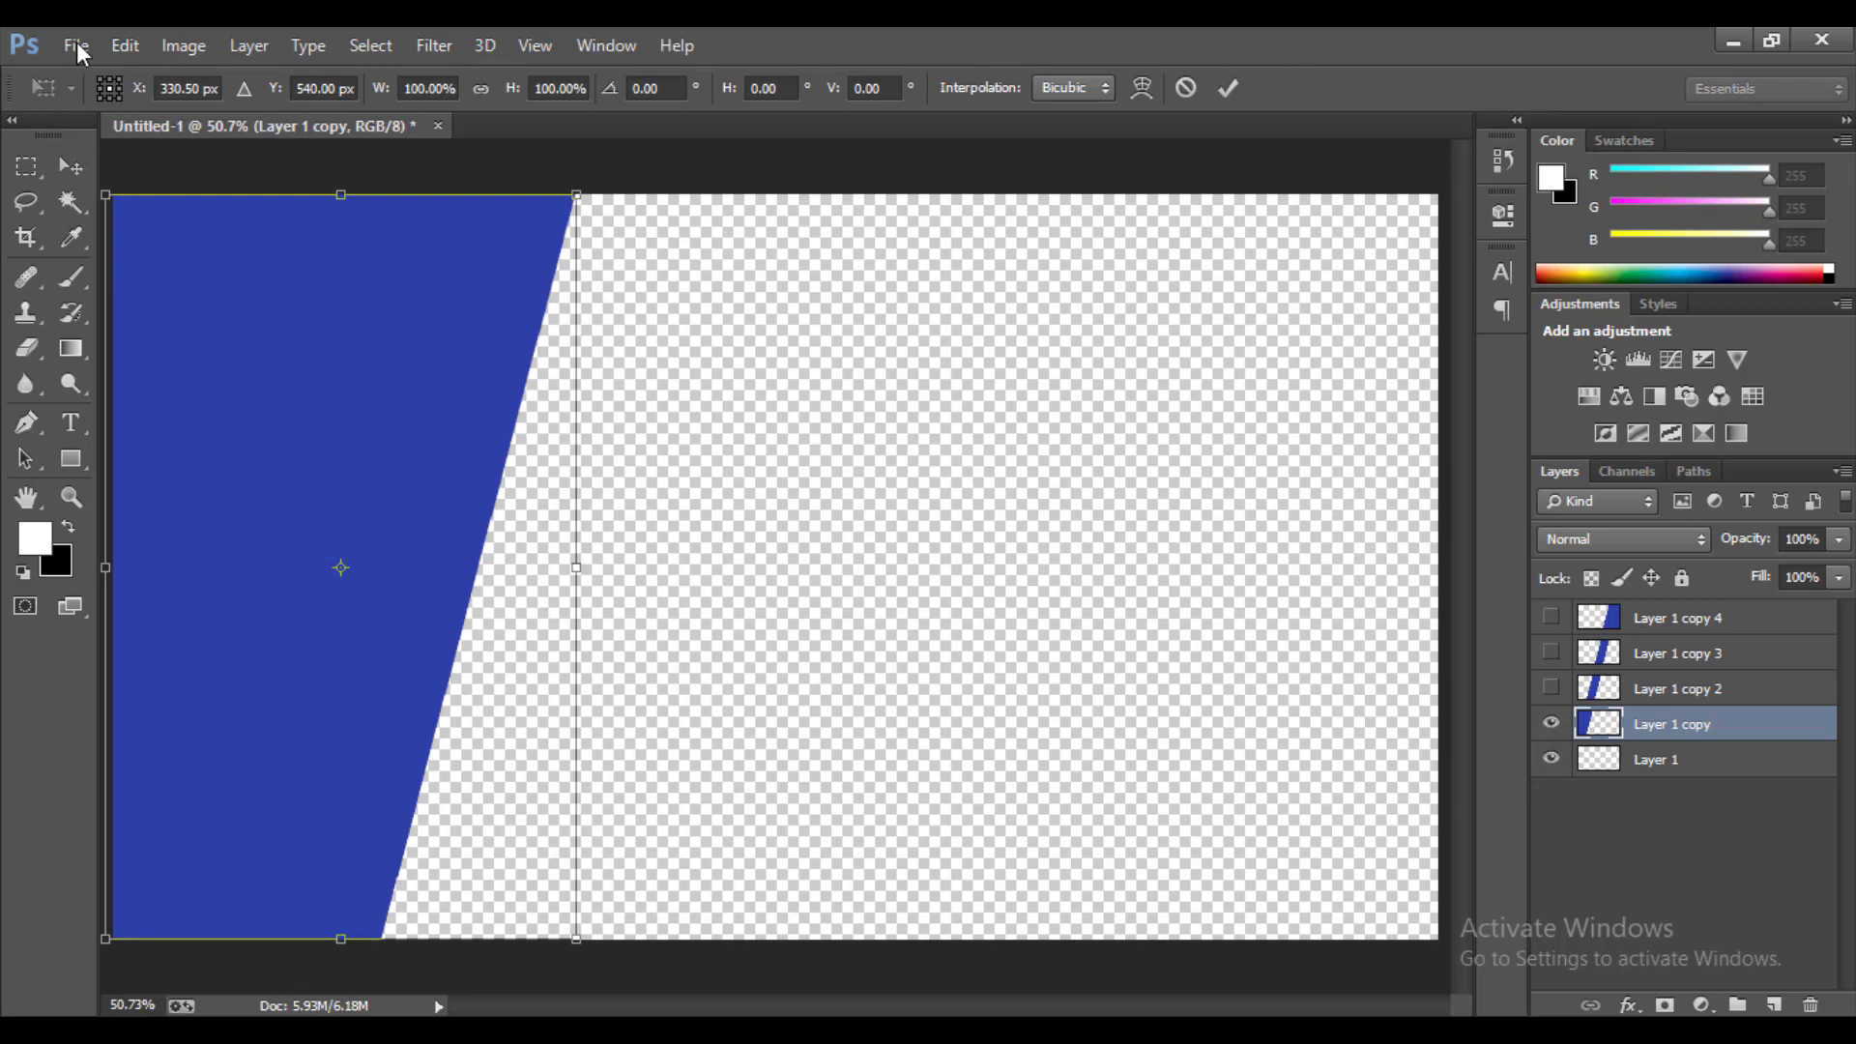
key("Return")
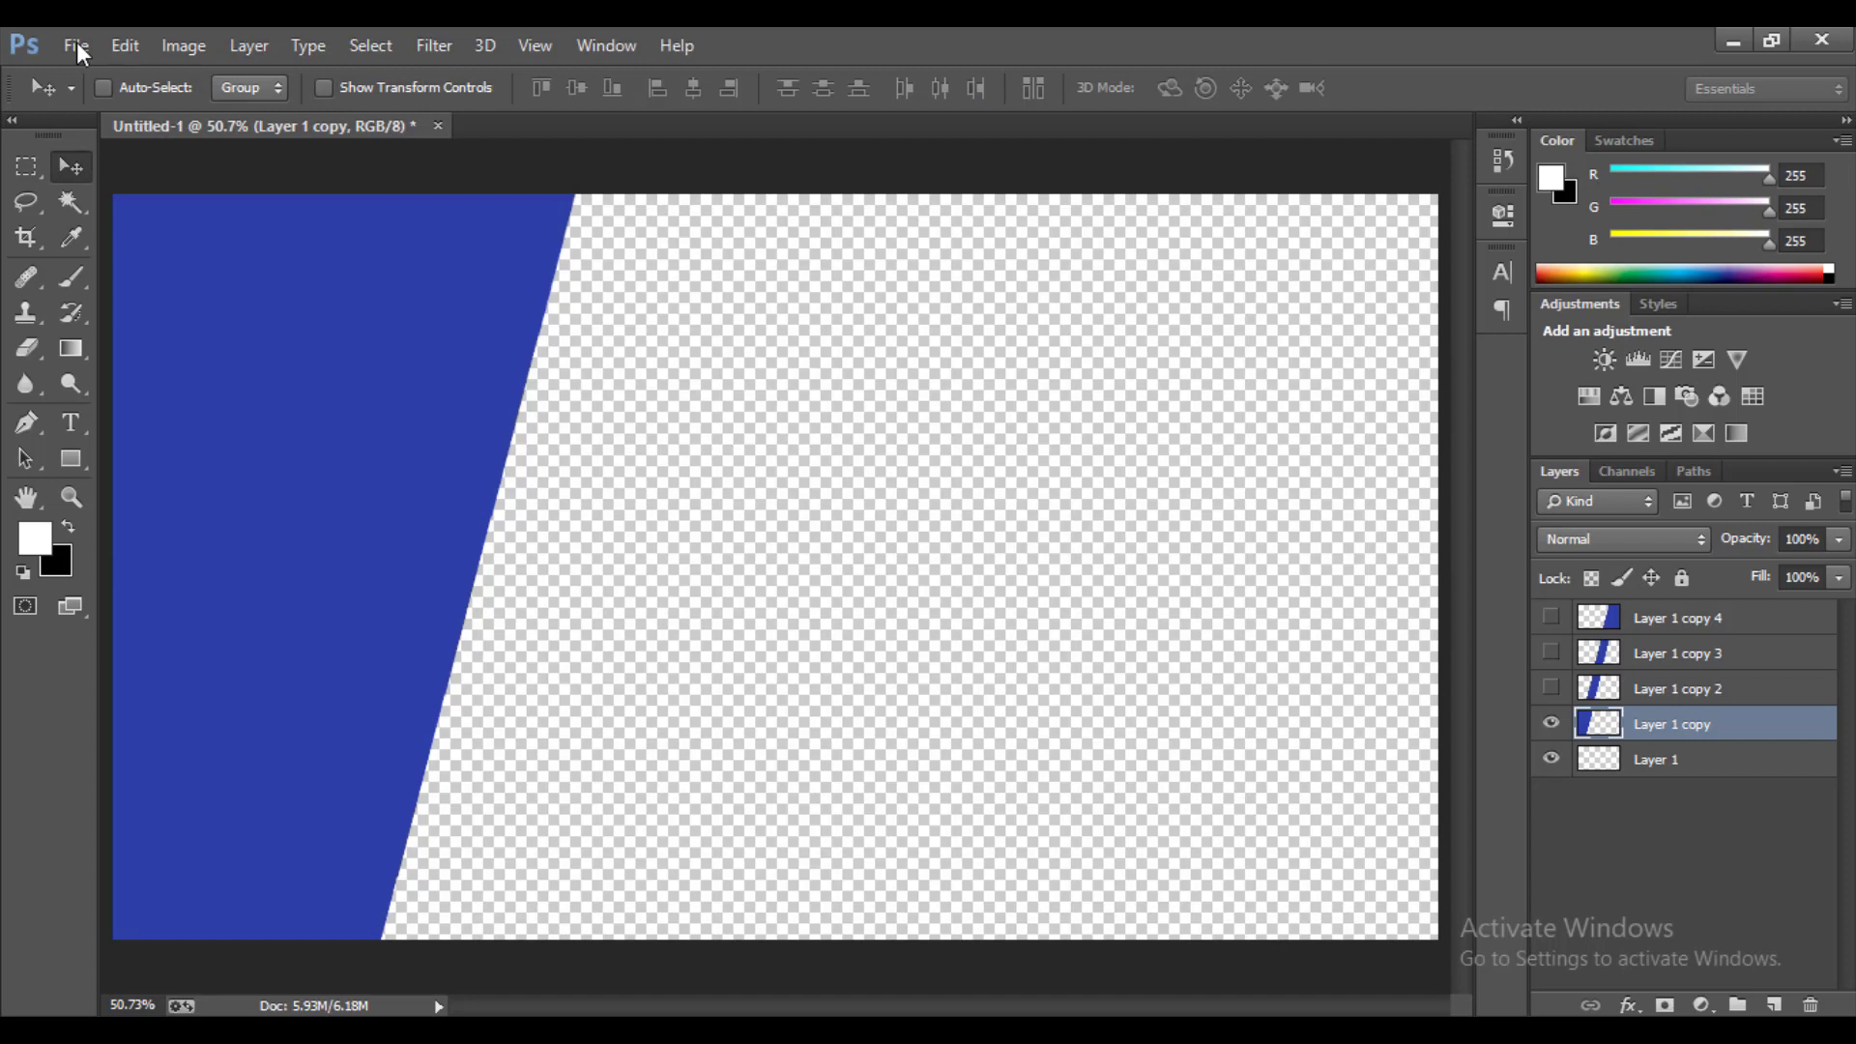
right_click(1659, 724)
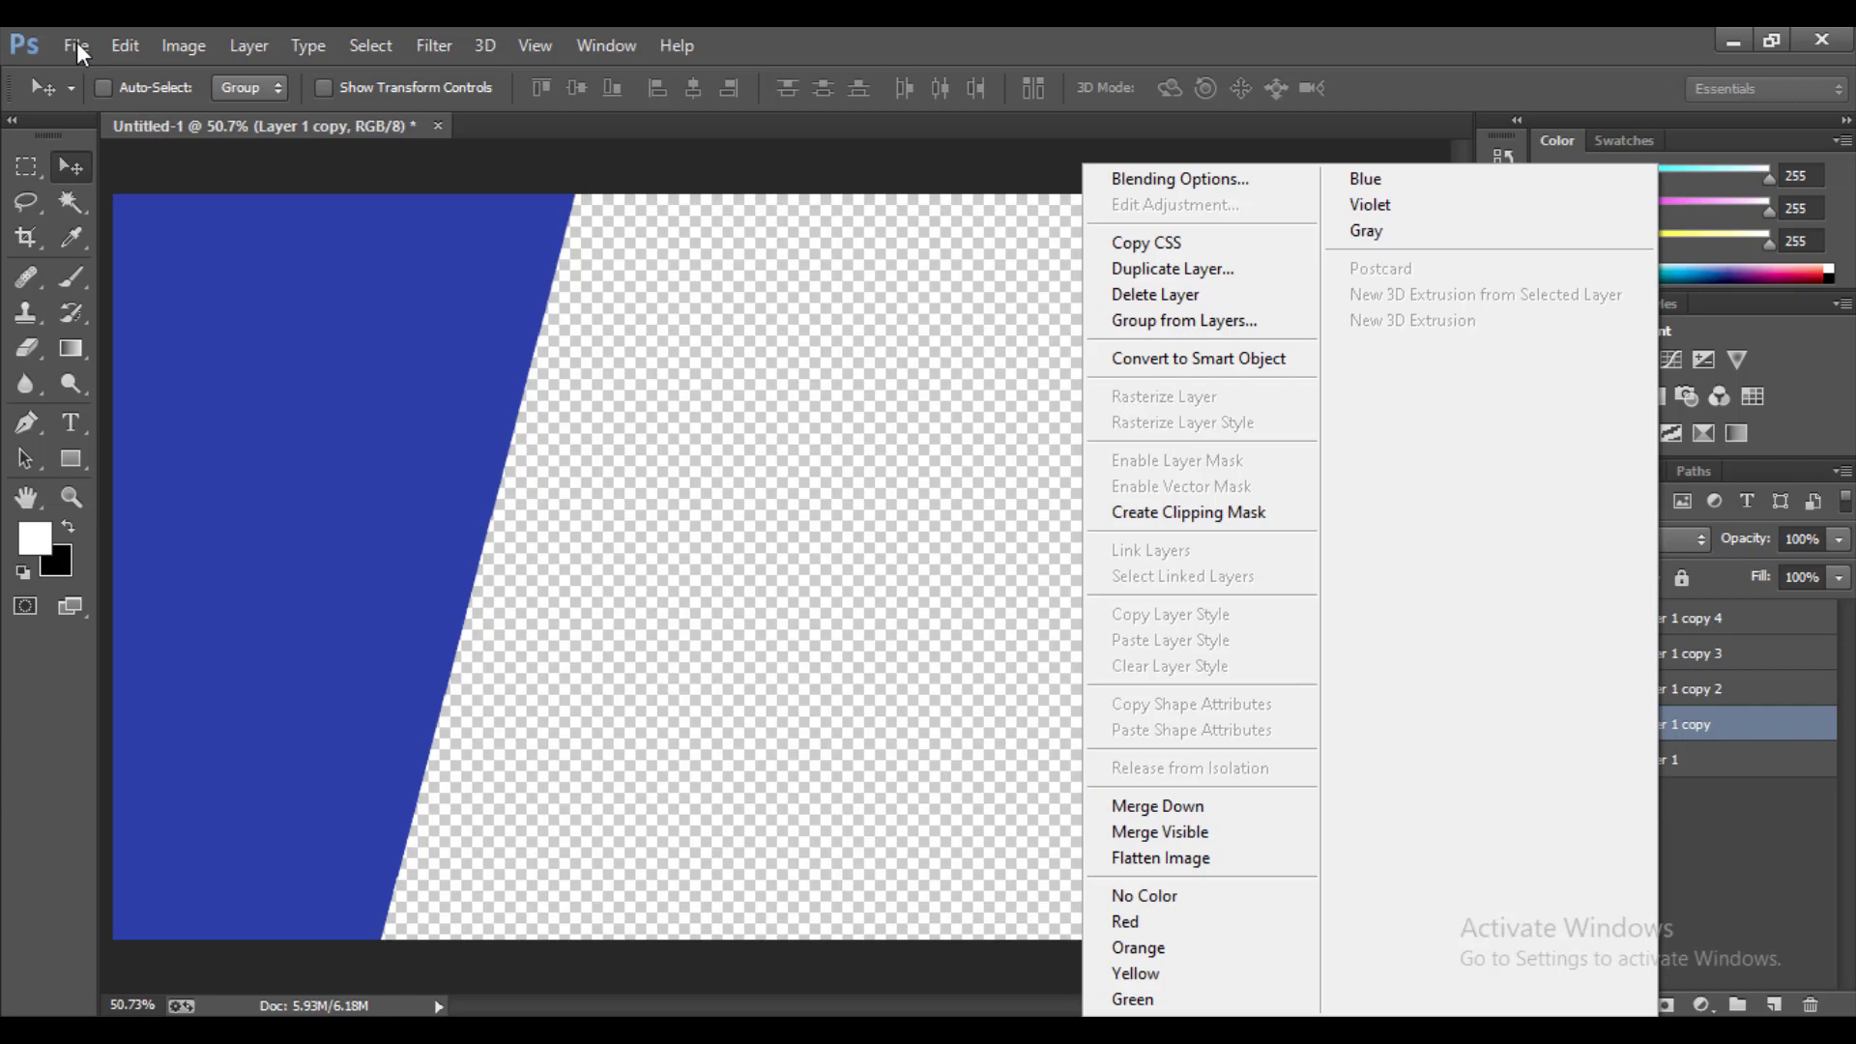
left_click(78, 48)
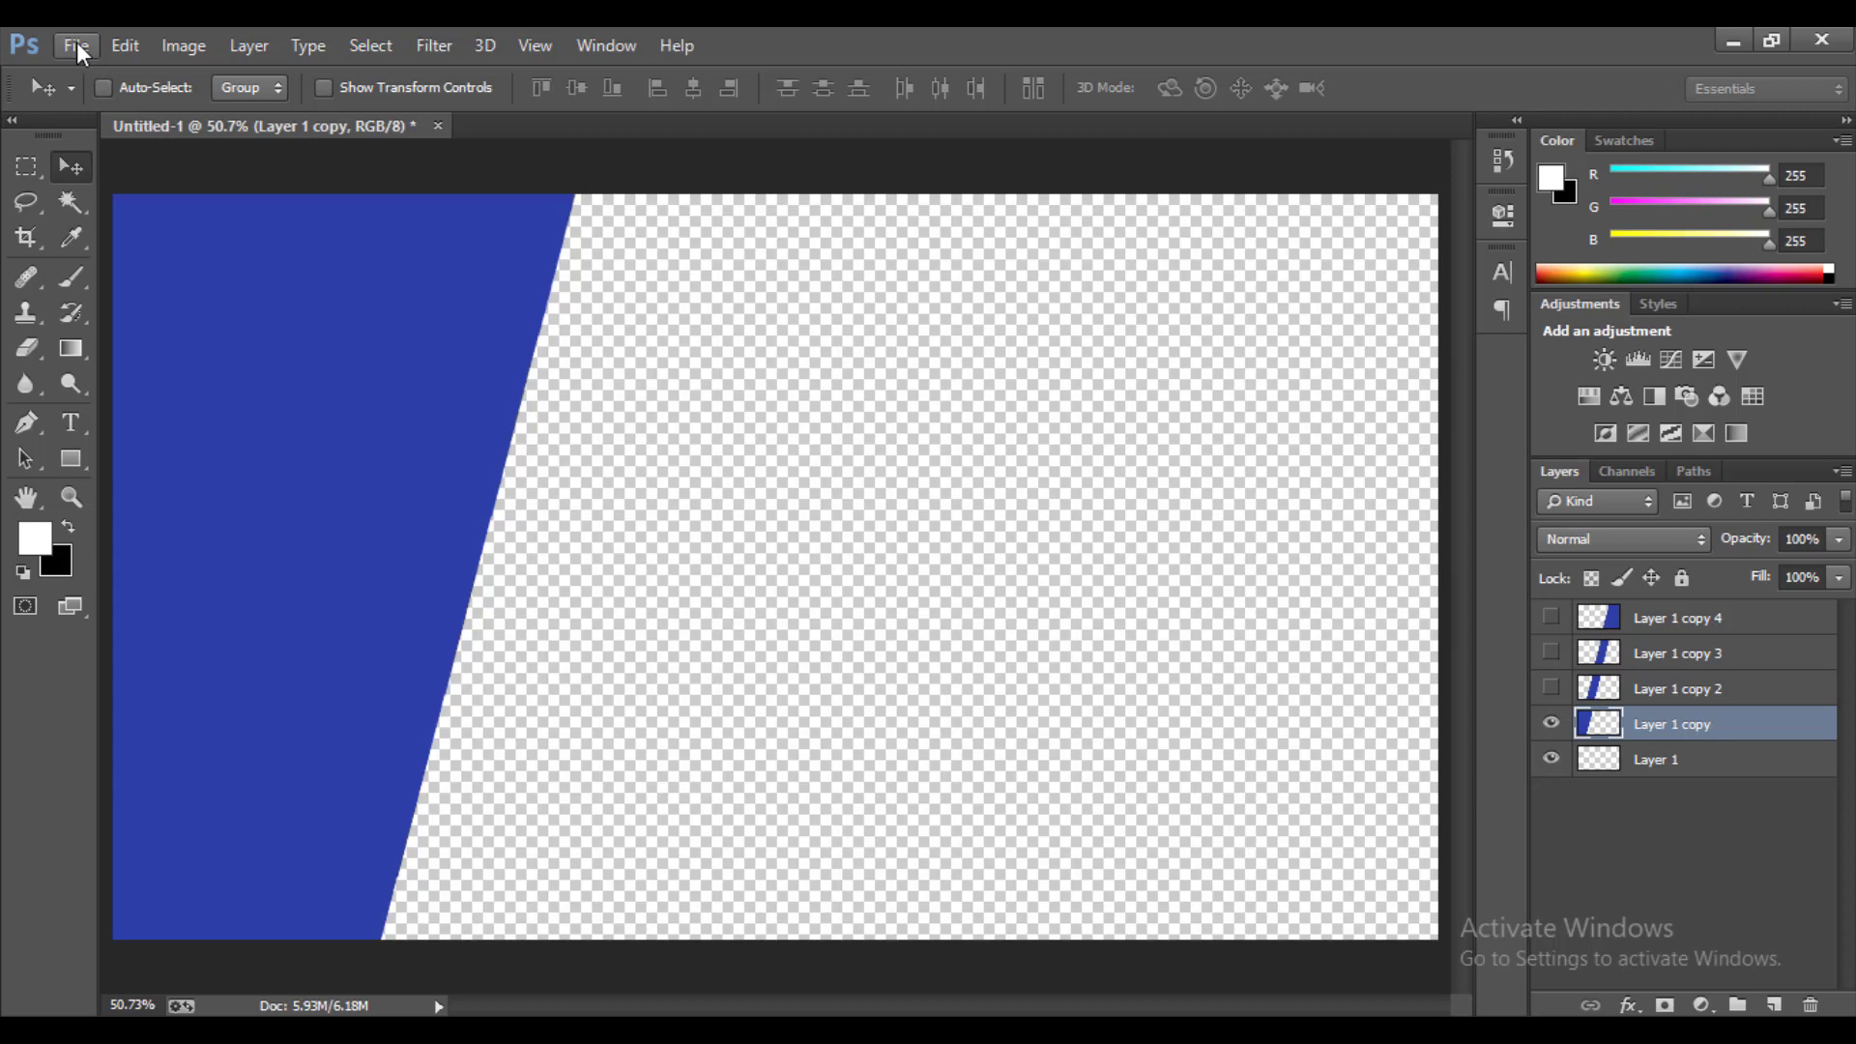
- Place the image 4 from the Downloads folder as an embedded layer above Layer 1 copy
left_click(76, 47)
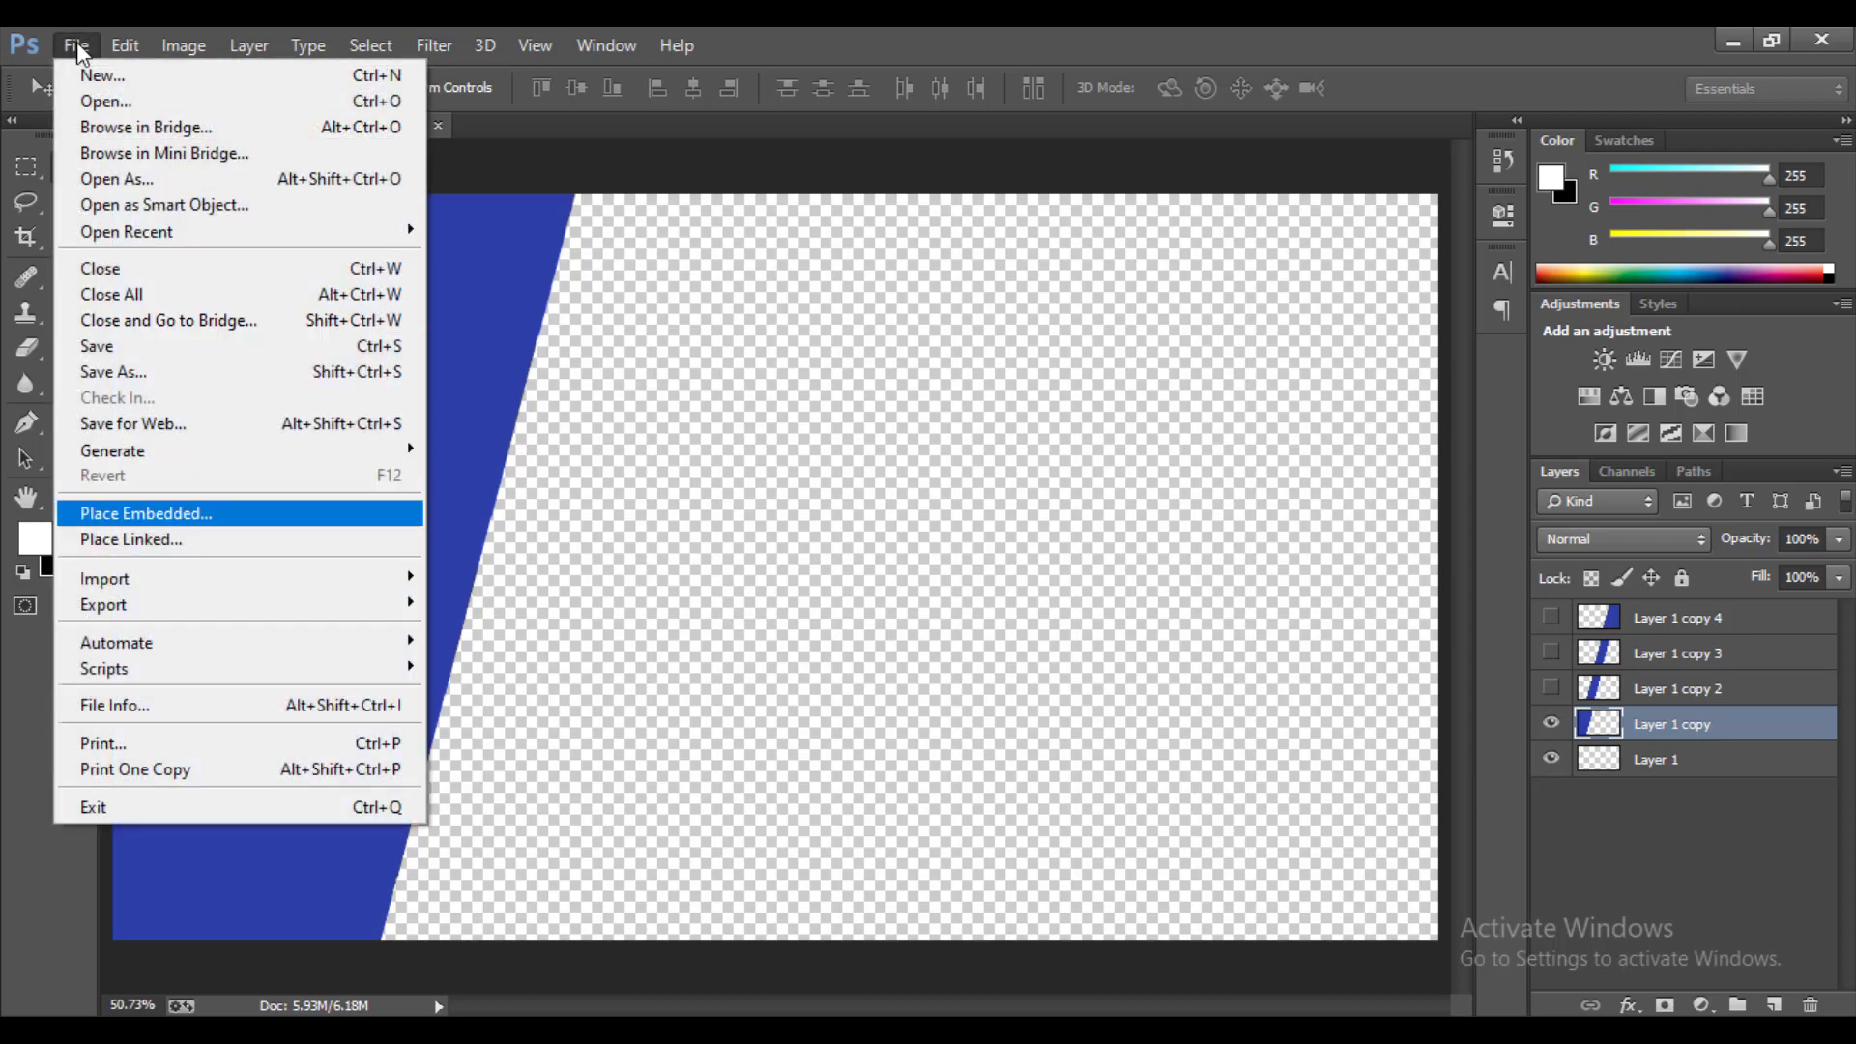
key("Return")
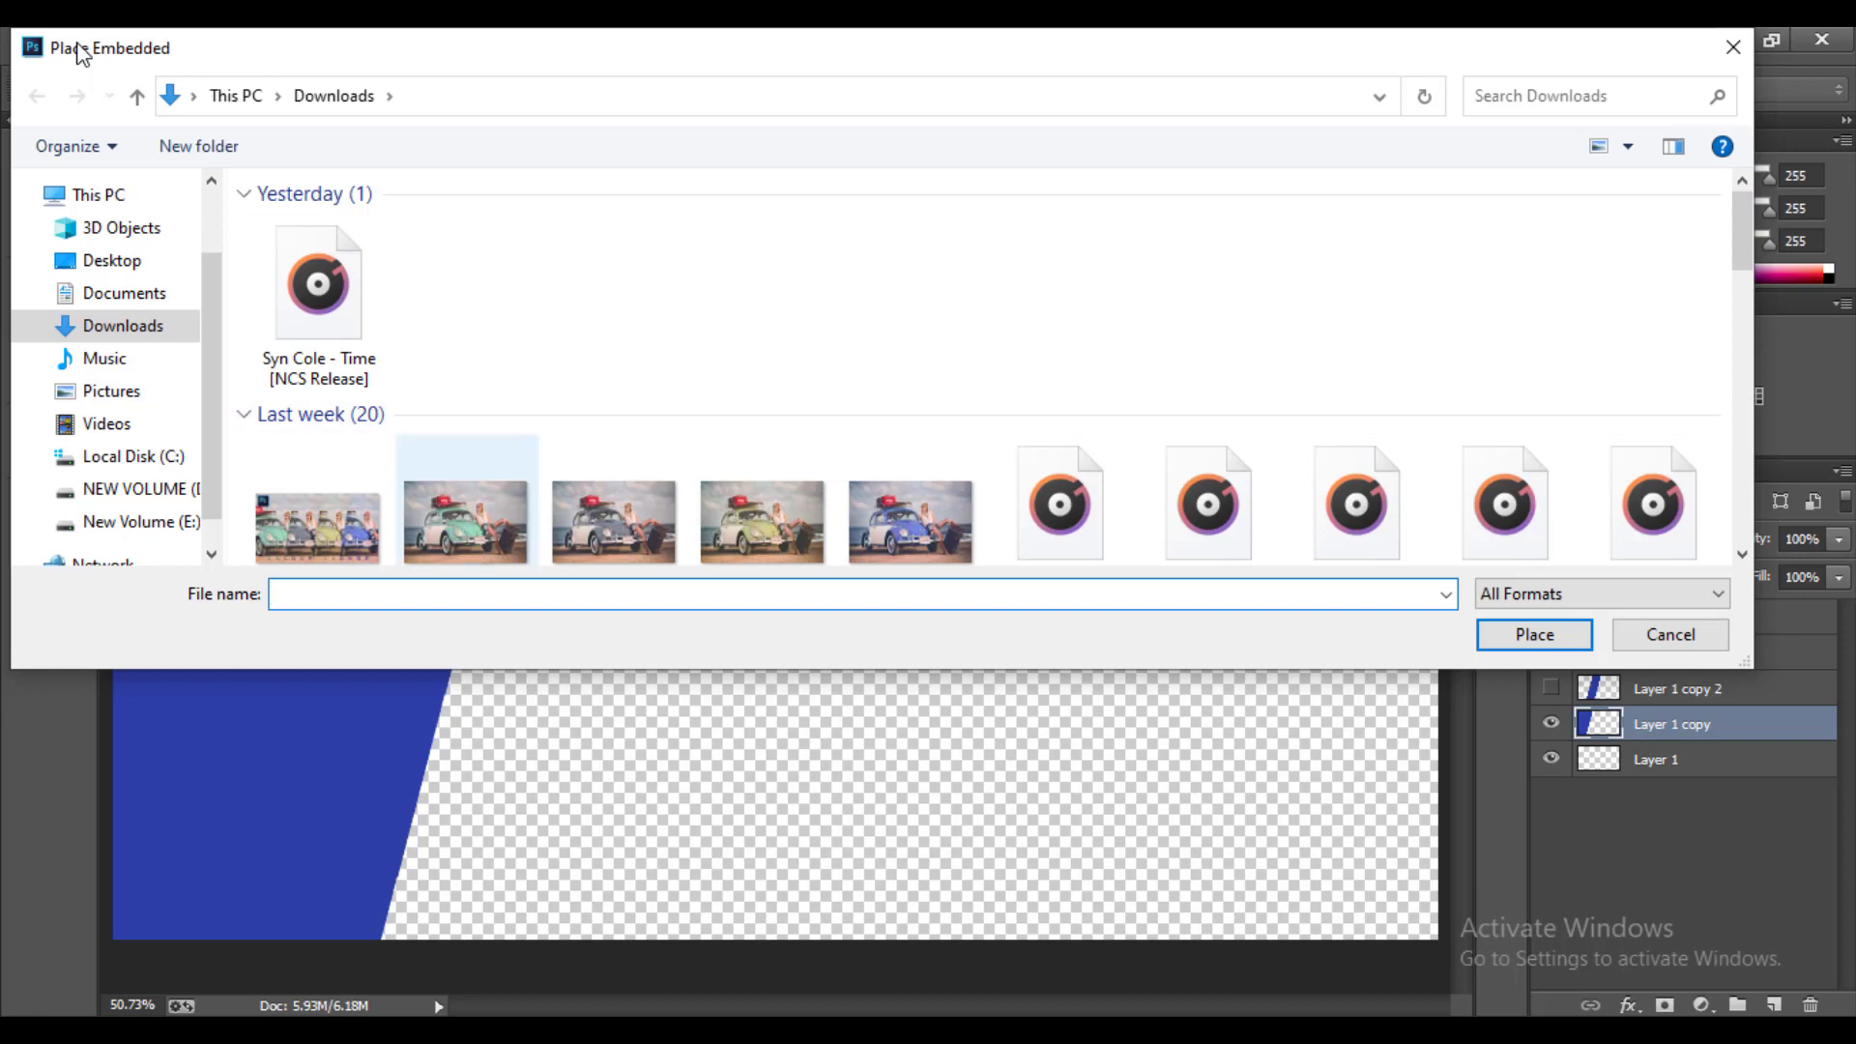
left_click(466, 513)
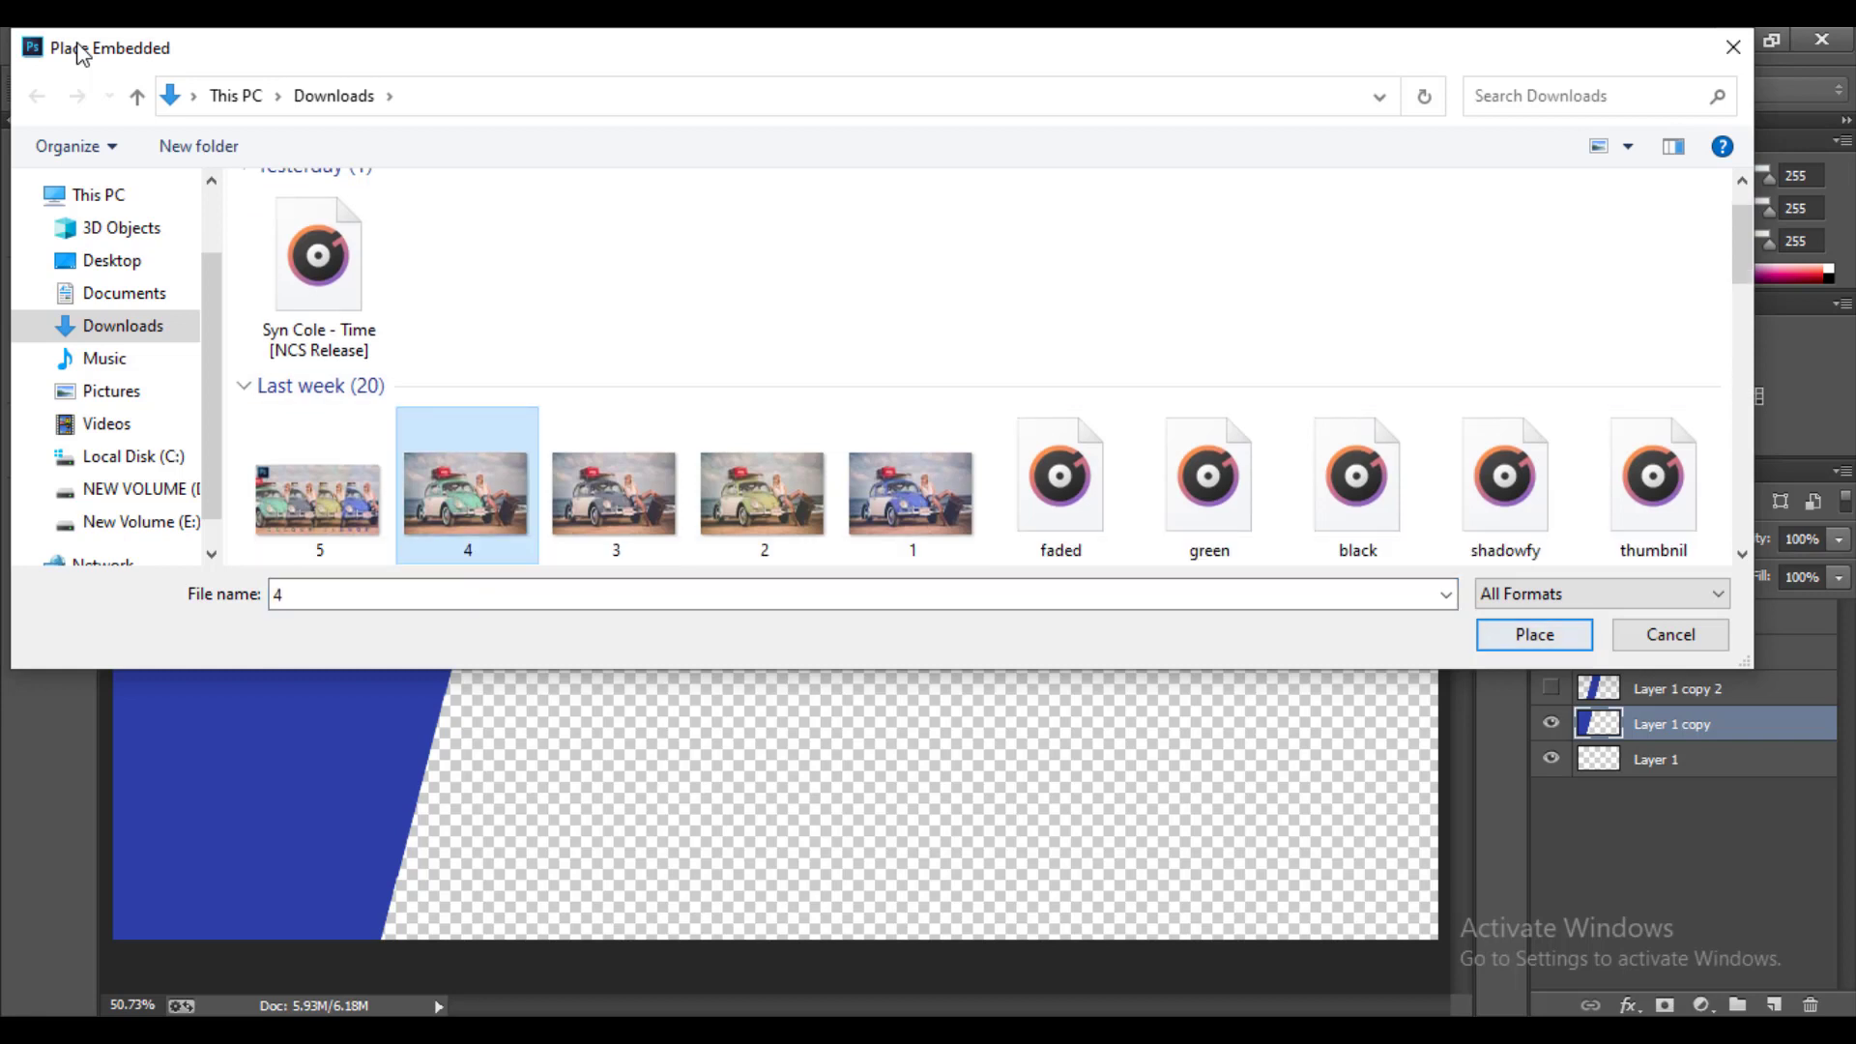
left_click(1534, 634)
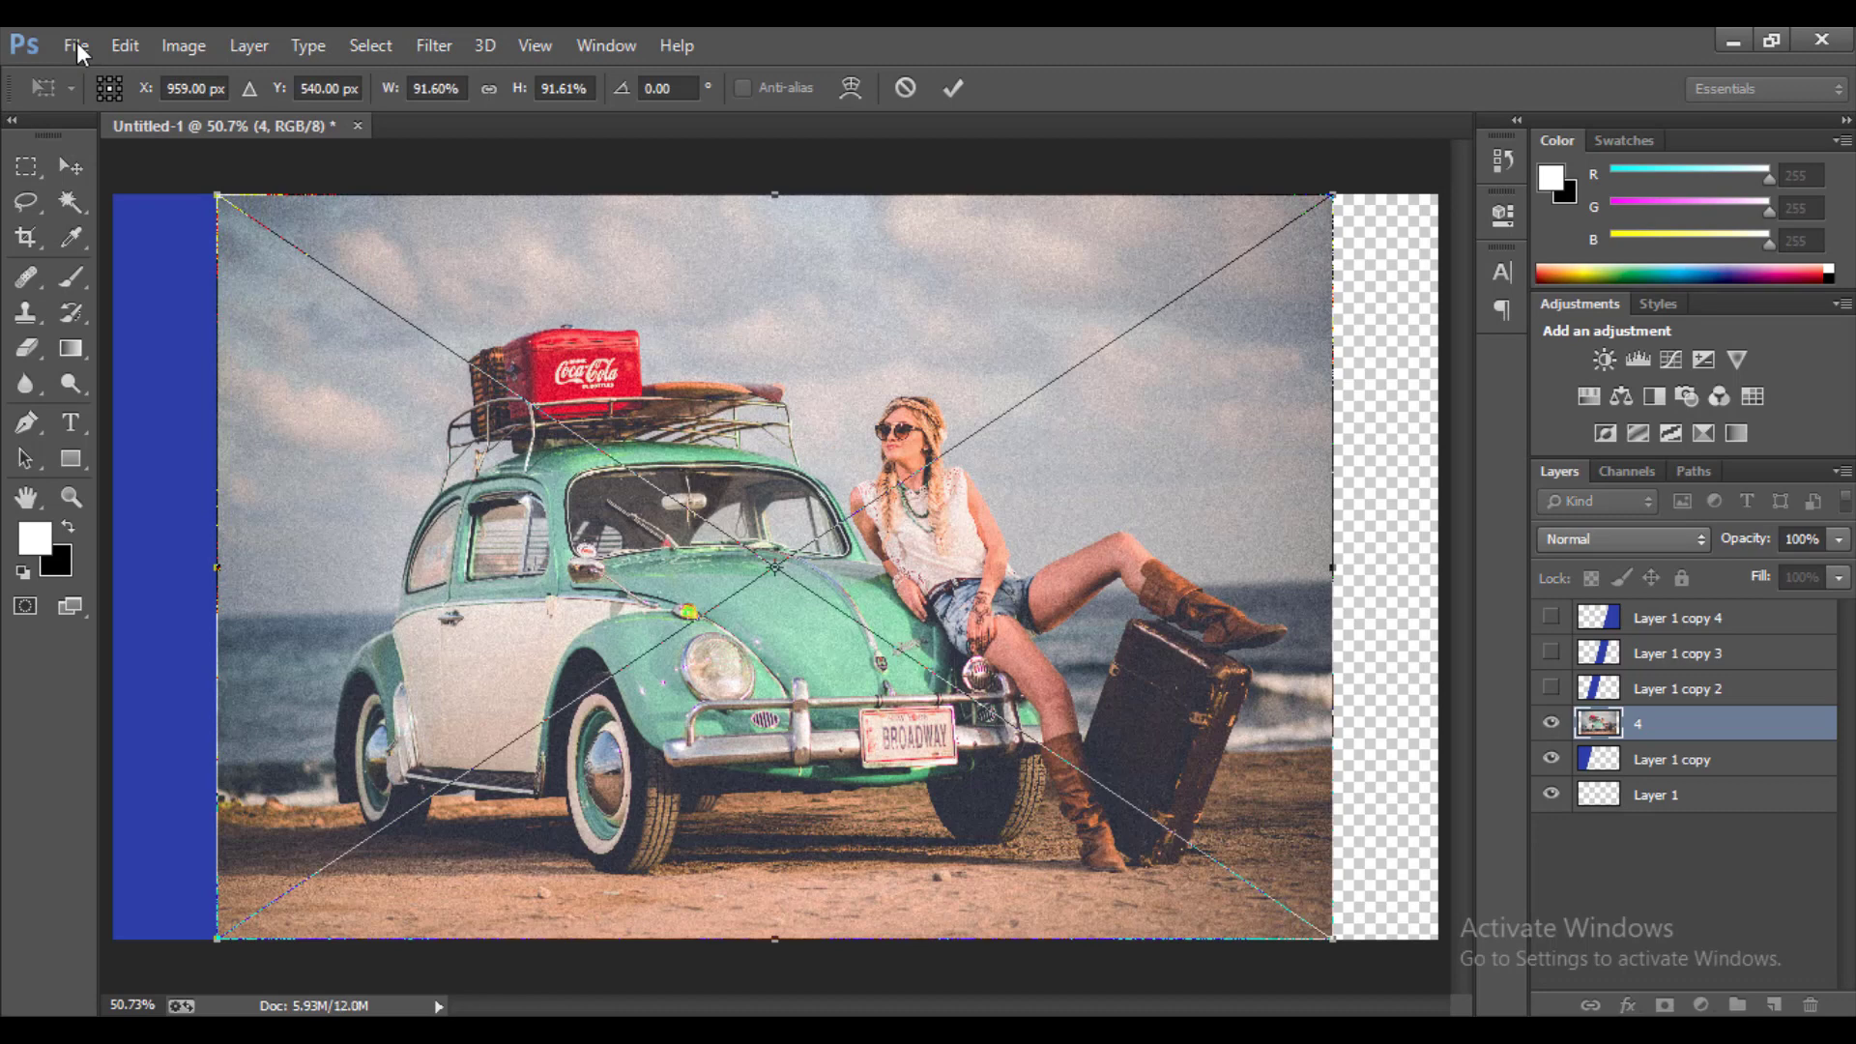
- Shift the placed car photo left to X 650 px and clip it to the stripe on Layer 1 copy
left_click_drag(1090, 551, 878, 551)
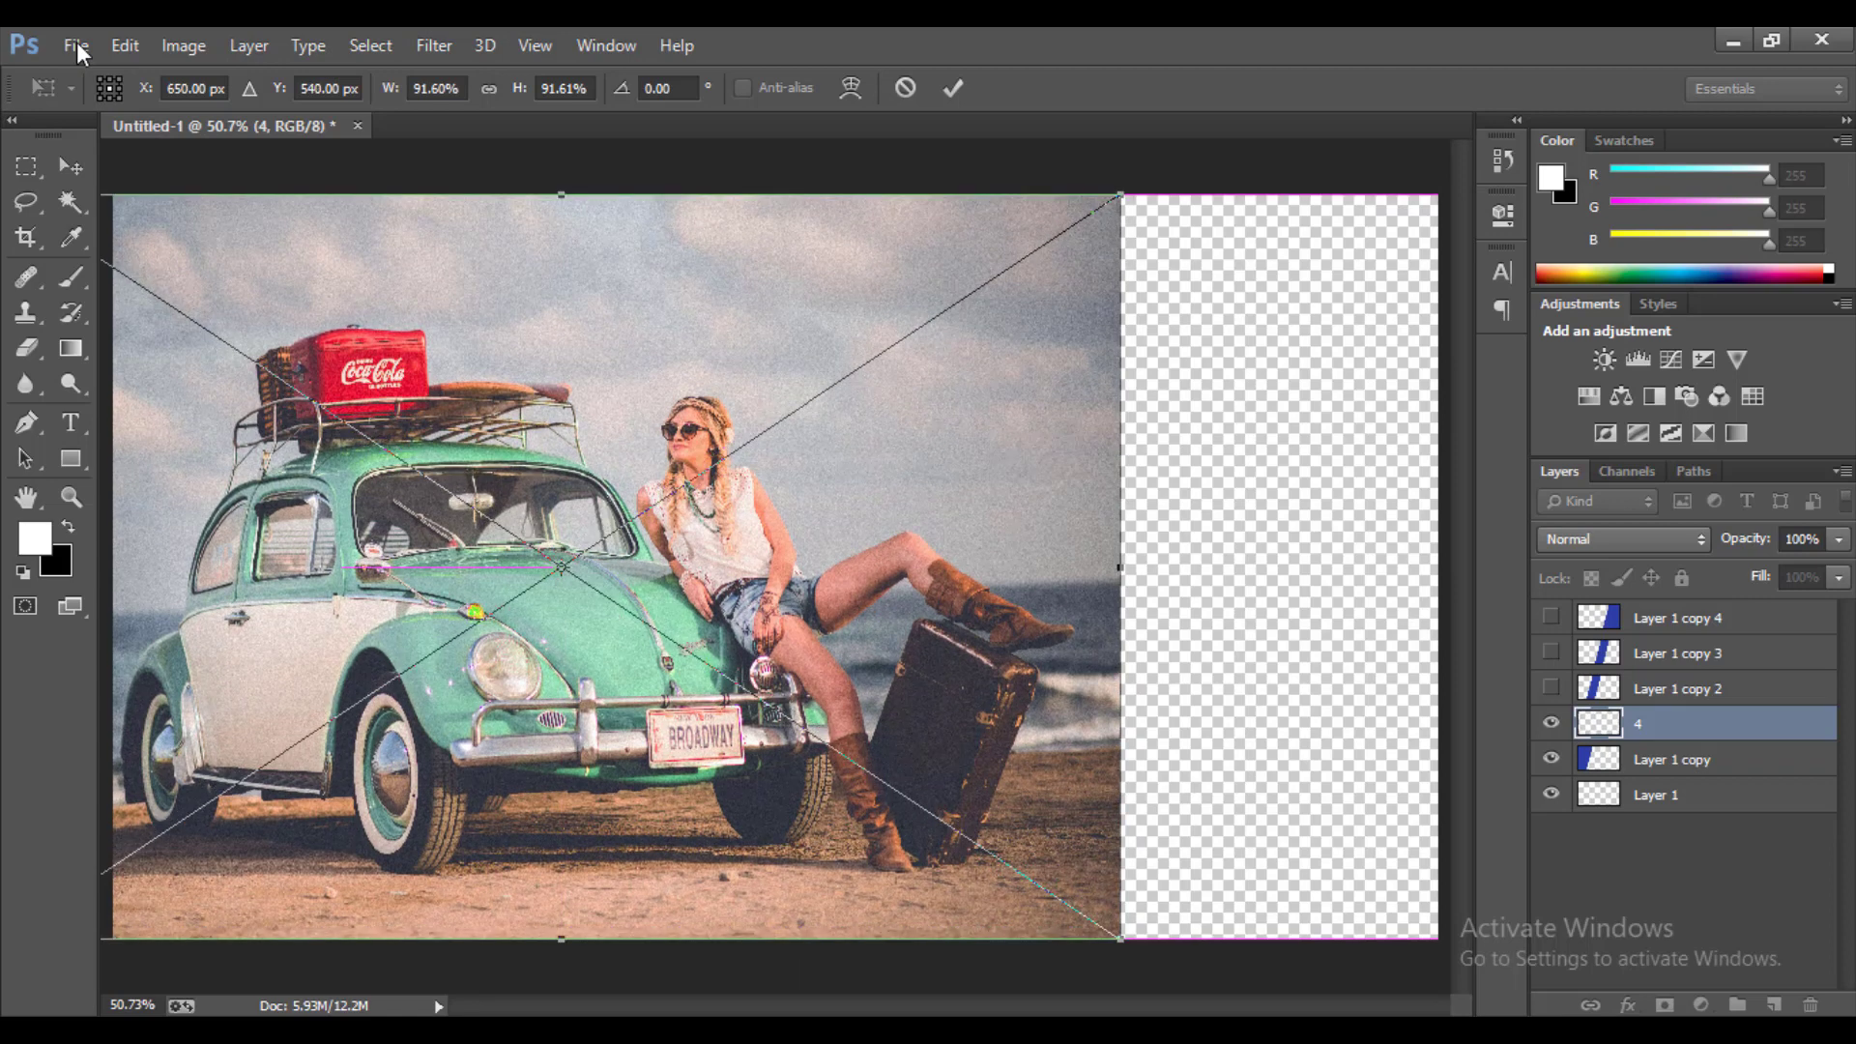
key("Return")
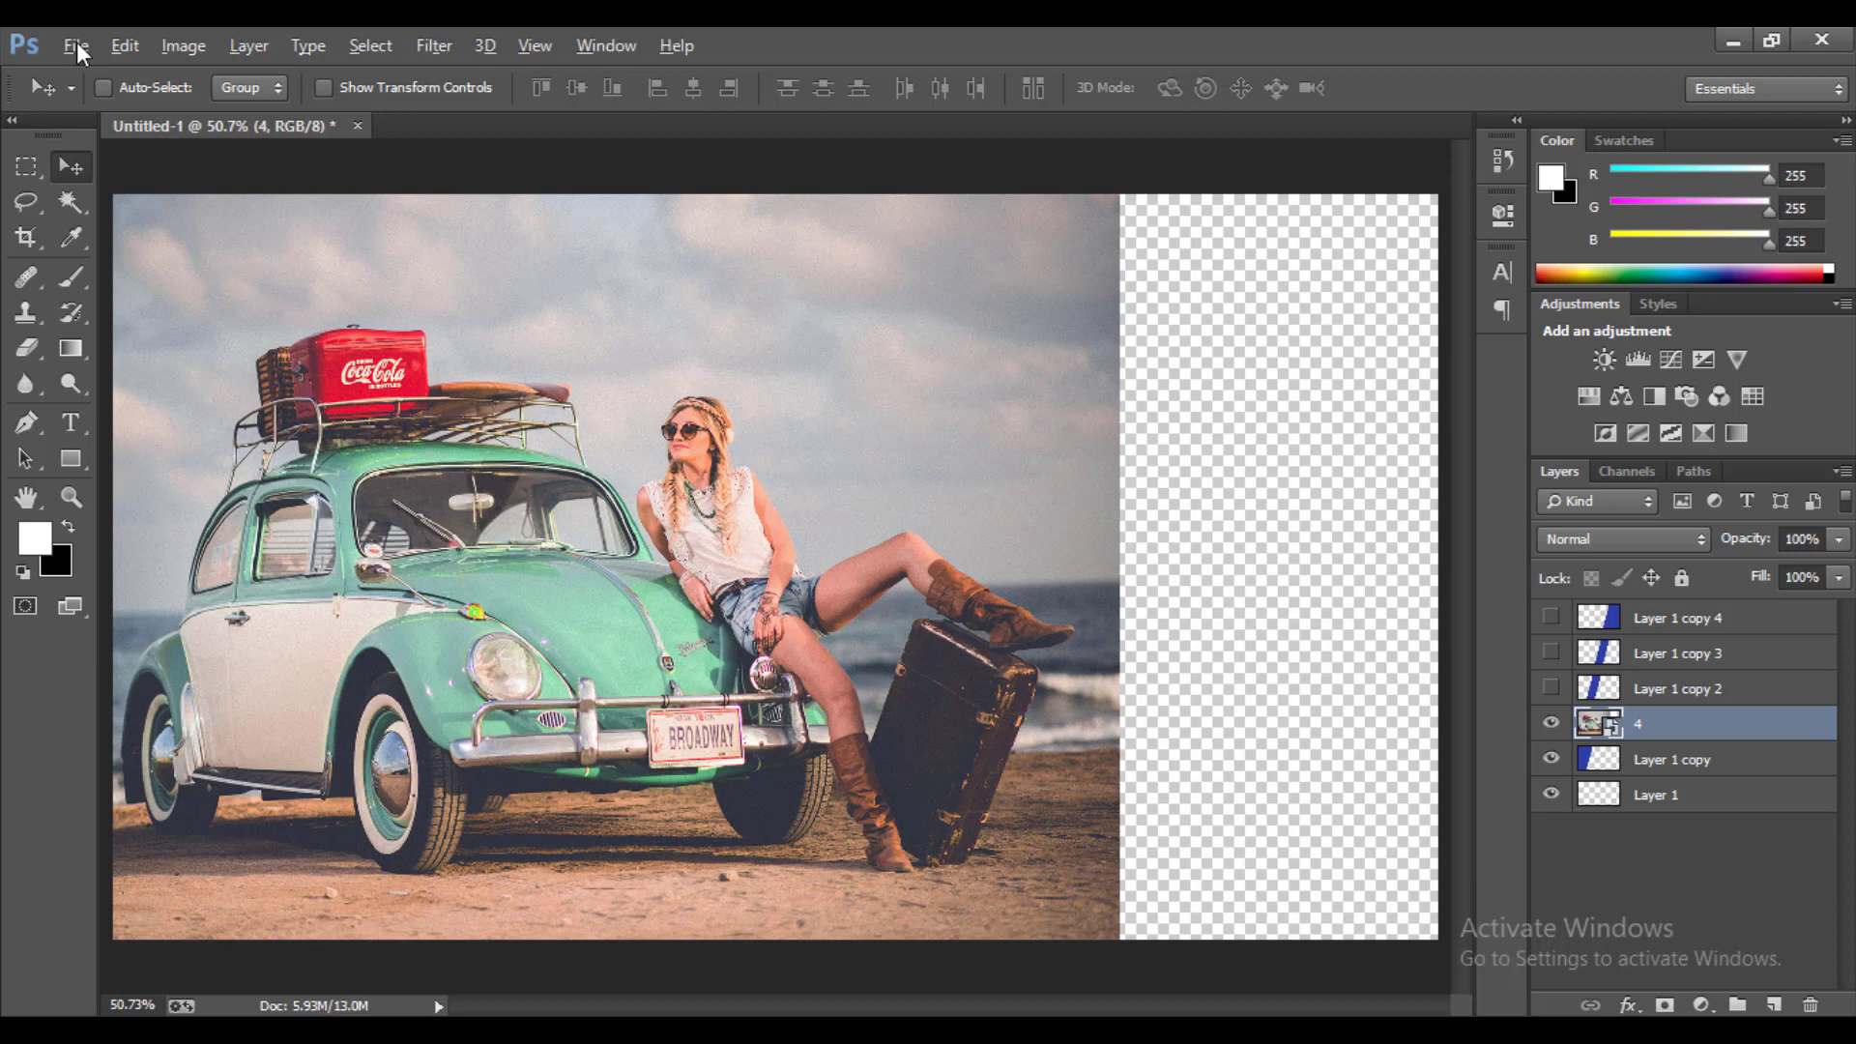
key("ctrl+alt+g")
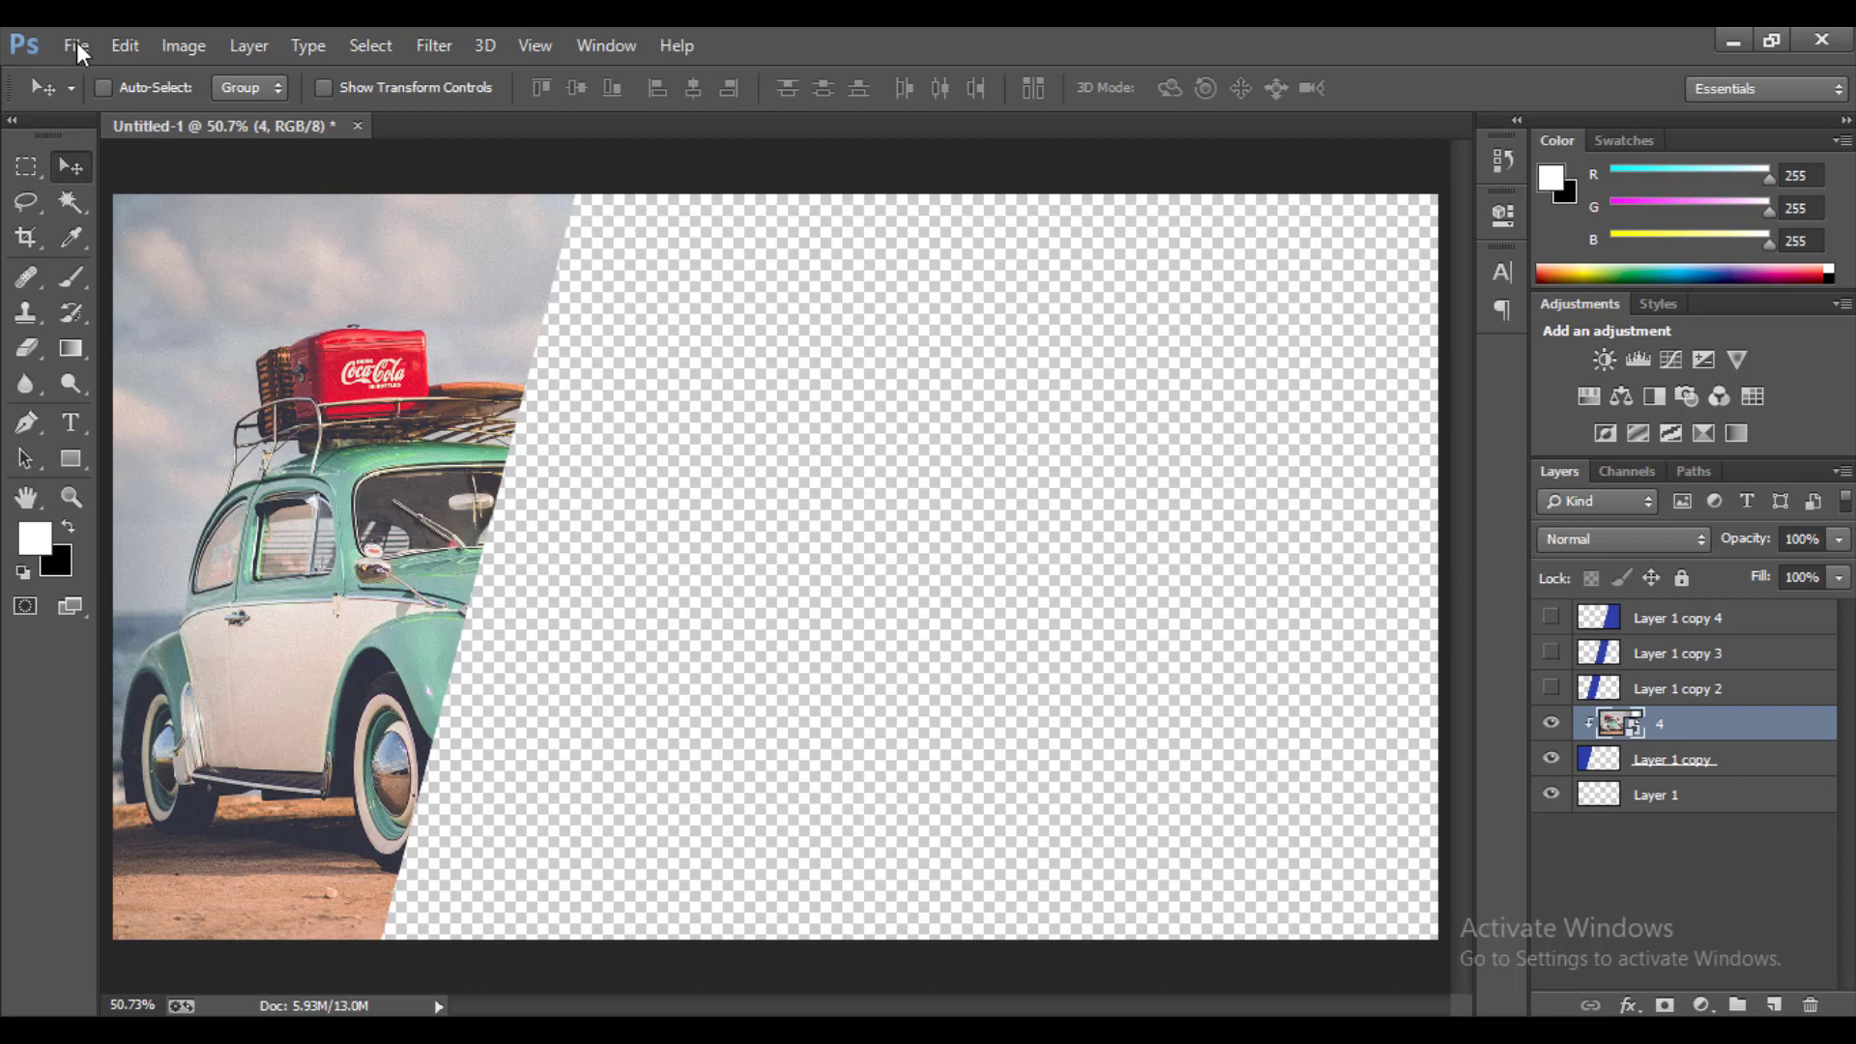
- Try shifting the clipped car photo further left within the first stripe, and undo the move
left_click_drag(356, 522, 122, 522)
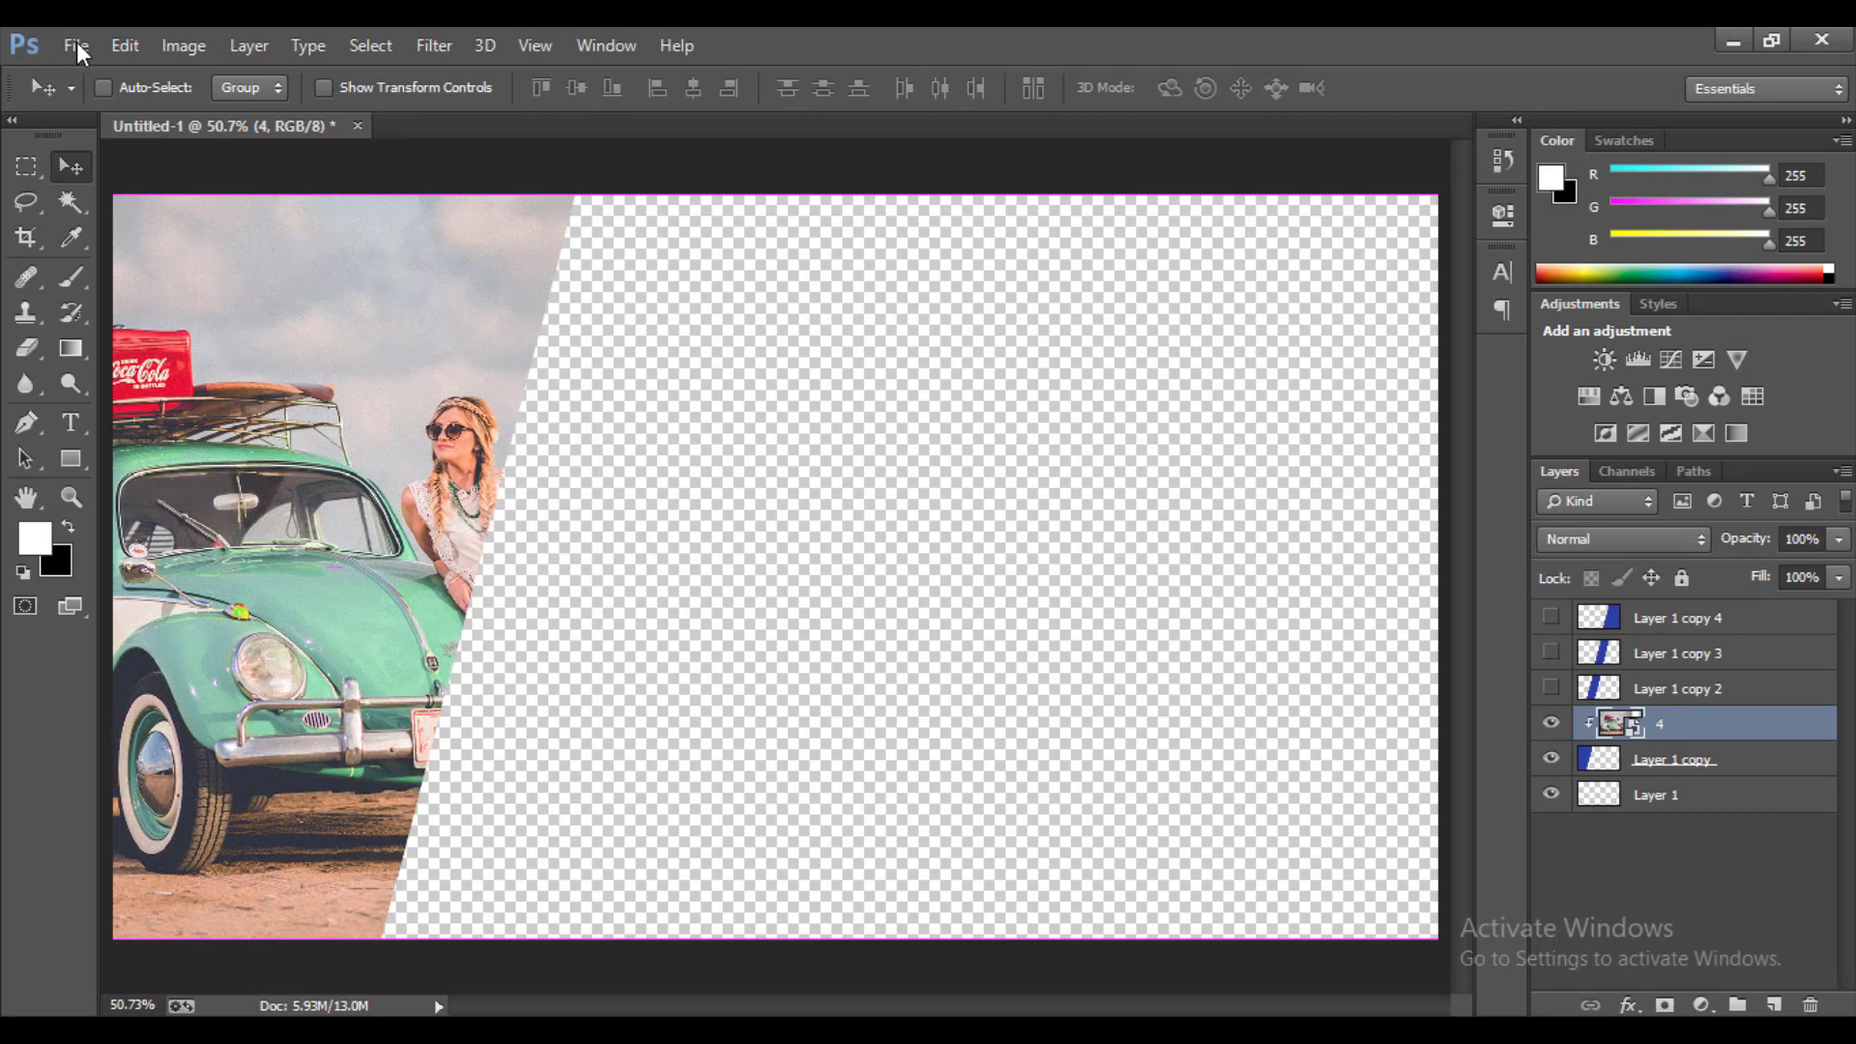
key("ctrl+z")
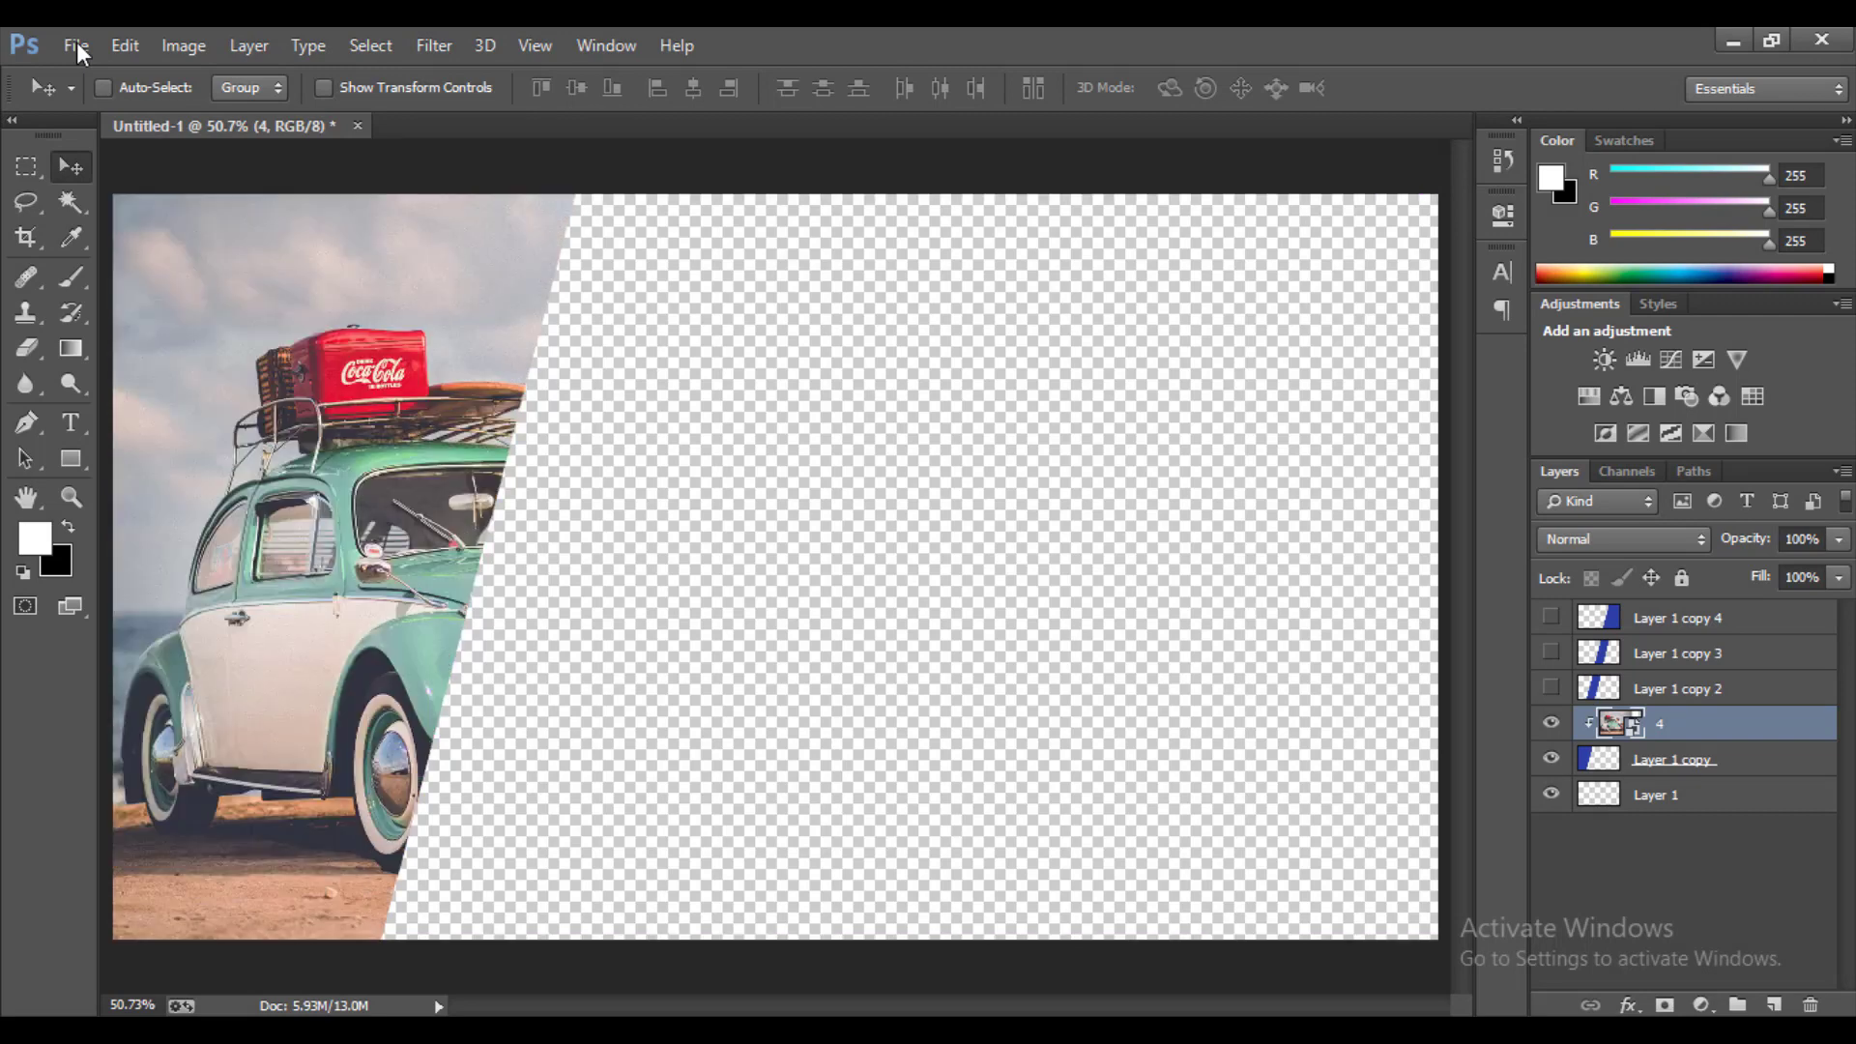
- Shift the clipped green car photo left within the first stripe until the woman leaning on the car falls inside it
left_click_drag(368, 561, 223, 561)
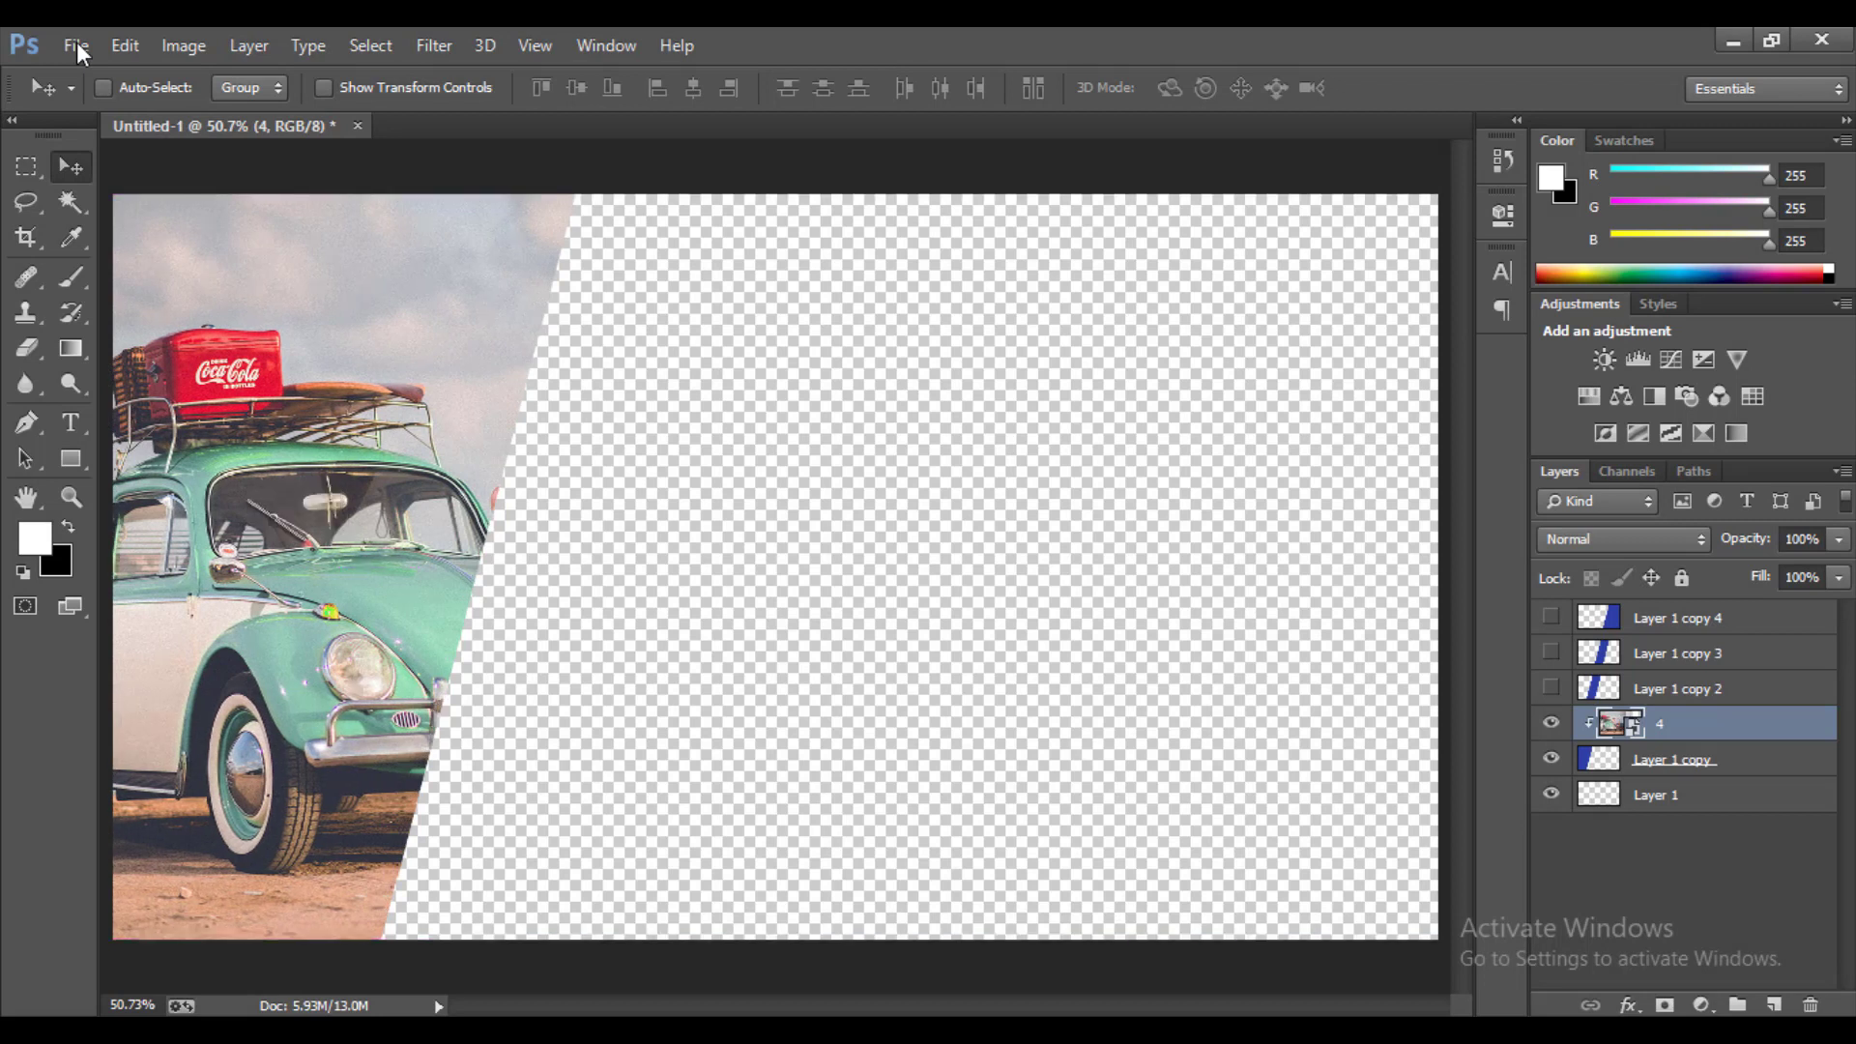
left_click_drag(338, 541, 244, 527)
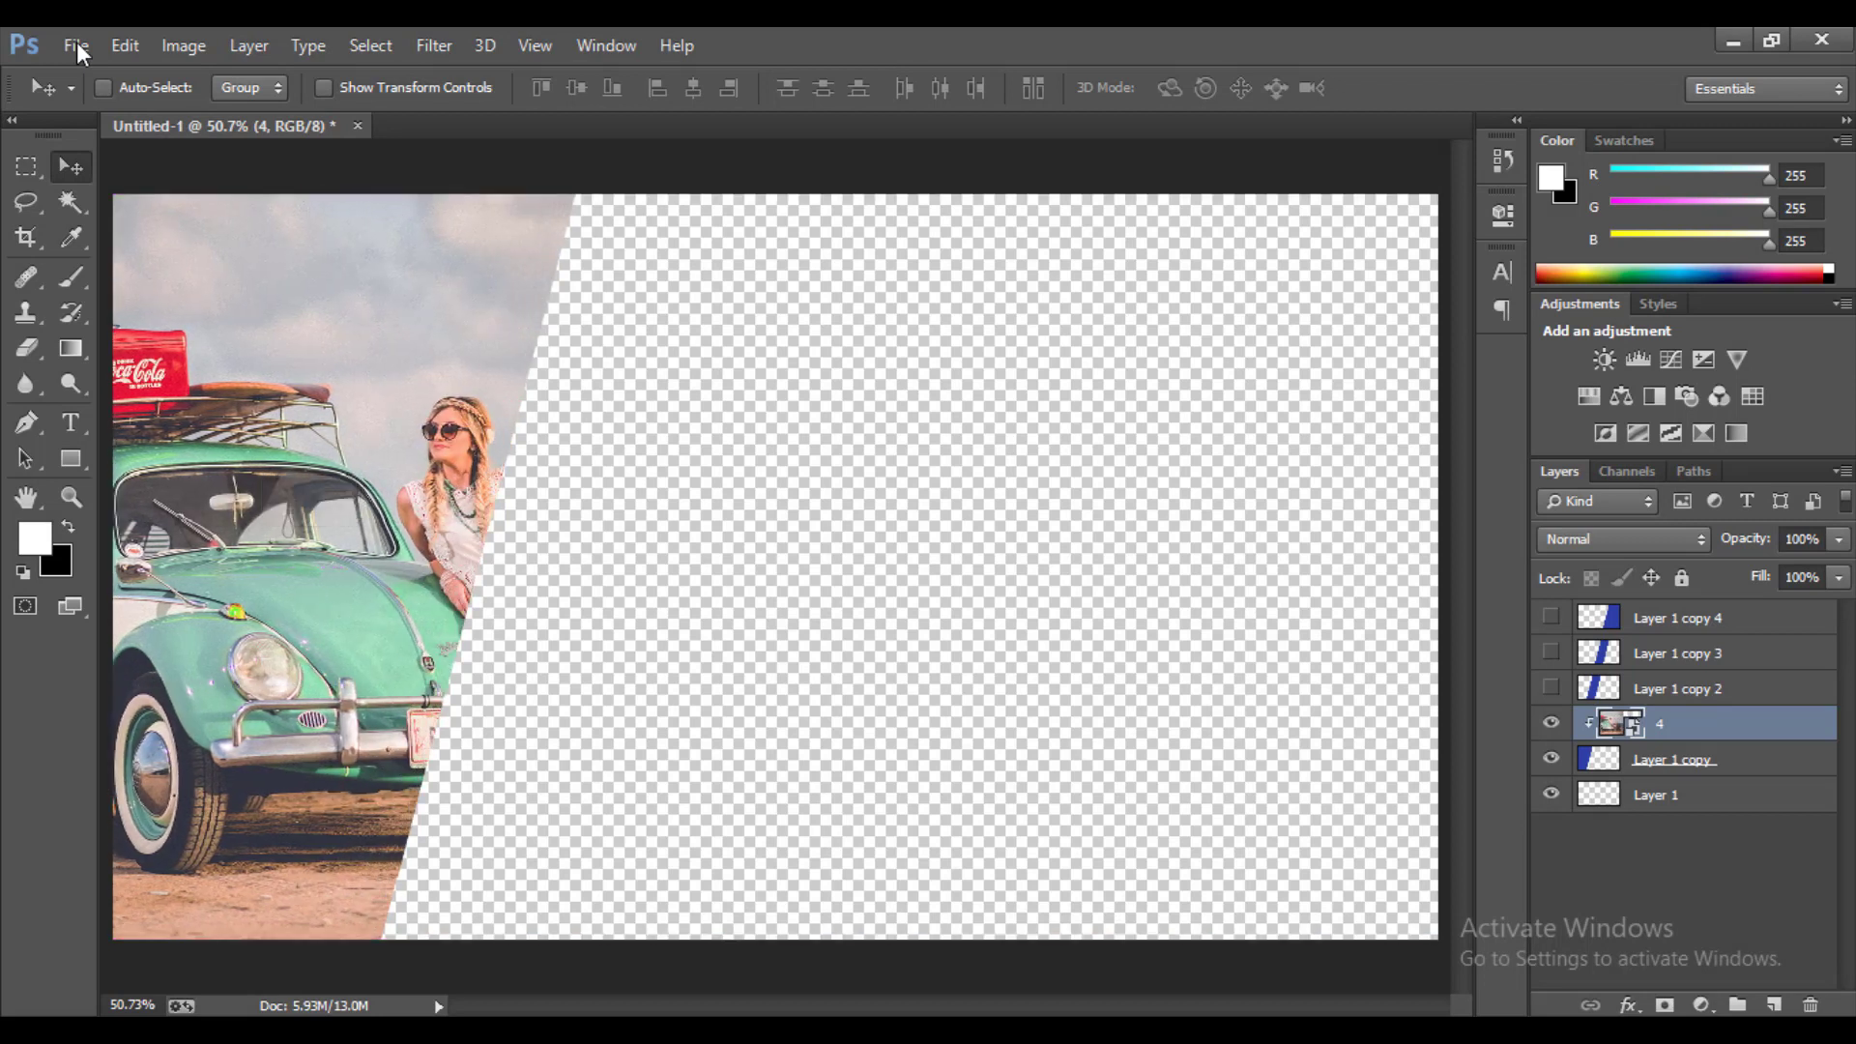
left_click_drag(348, 483, 333, 483)
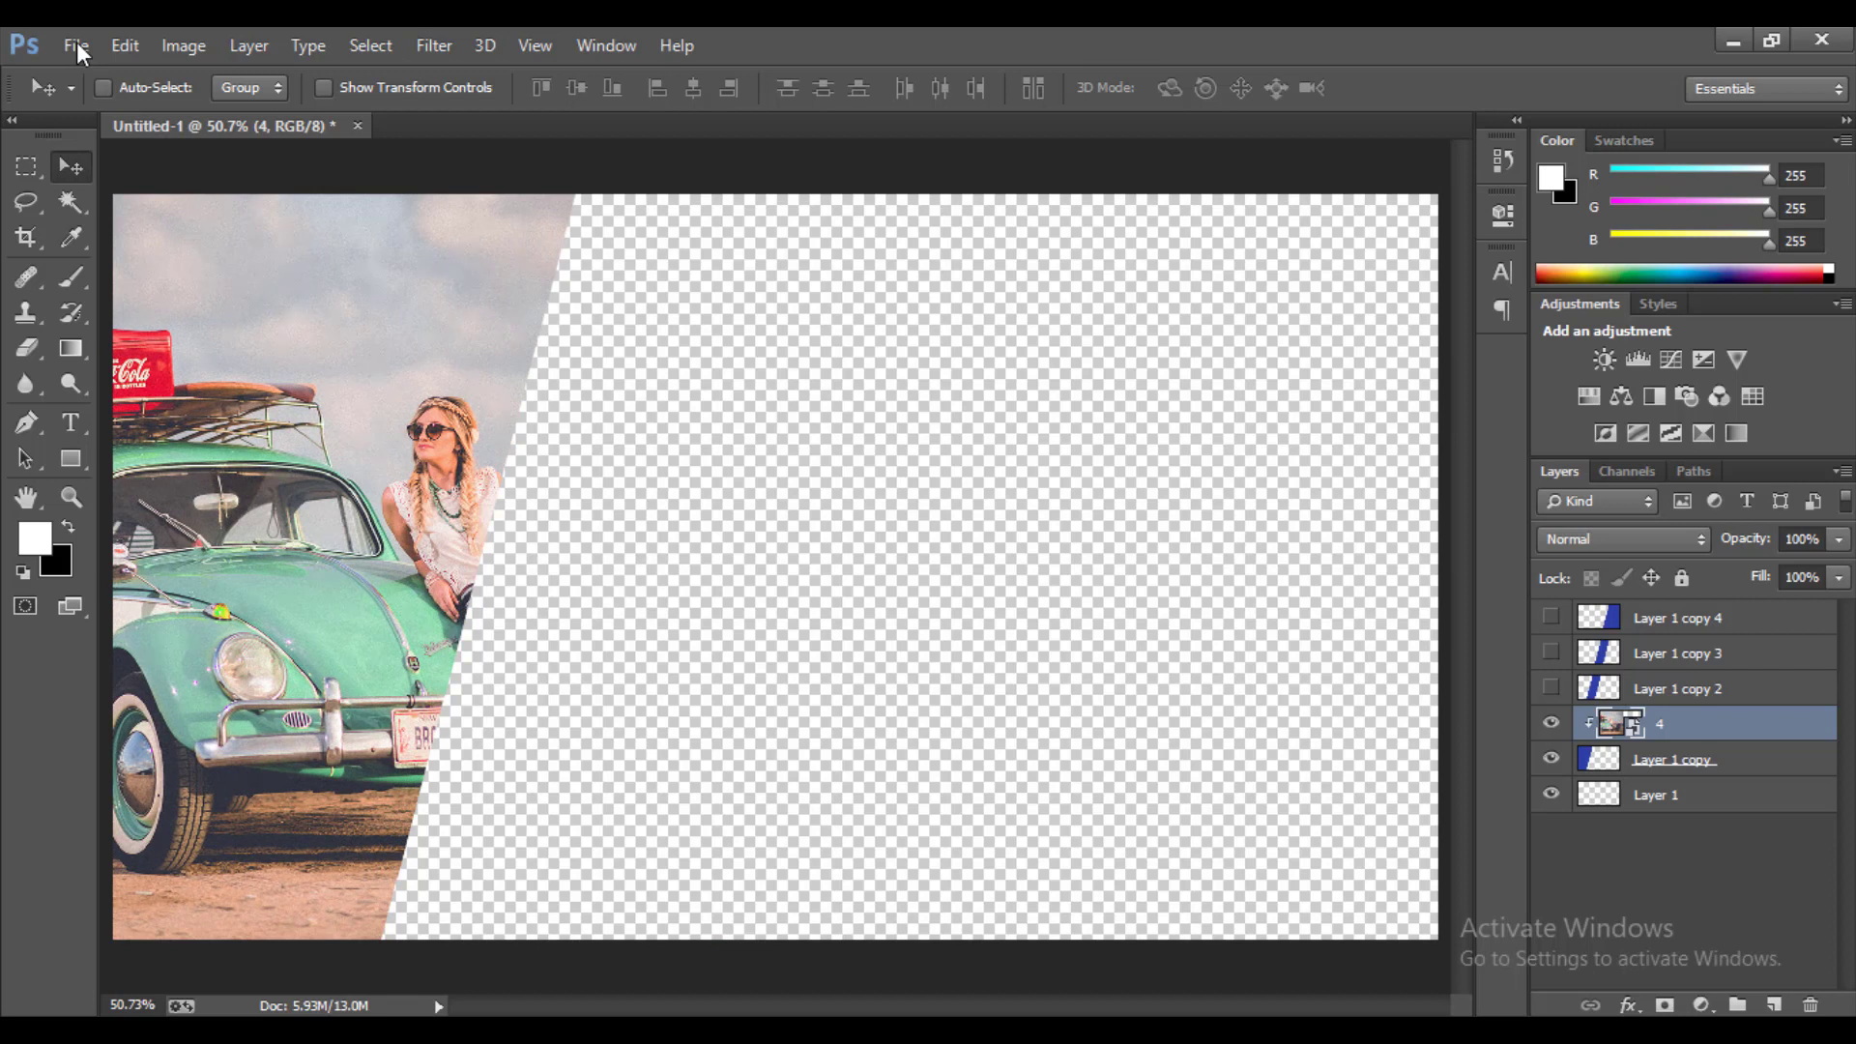
- Show the stripe on Layer 1 copy 2 and place the image 3 from the Downloads folder as an embedded layer above it
left_click(1677, 689)
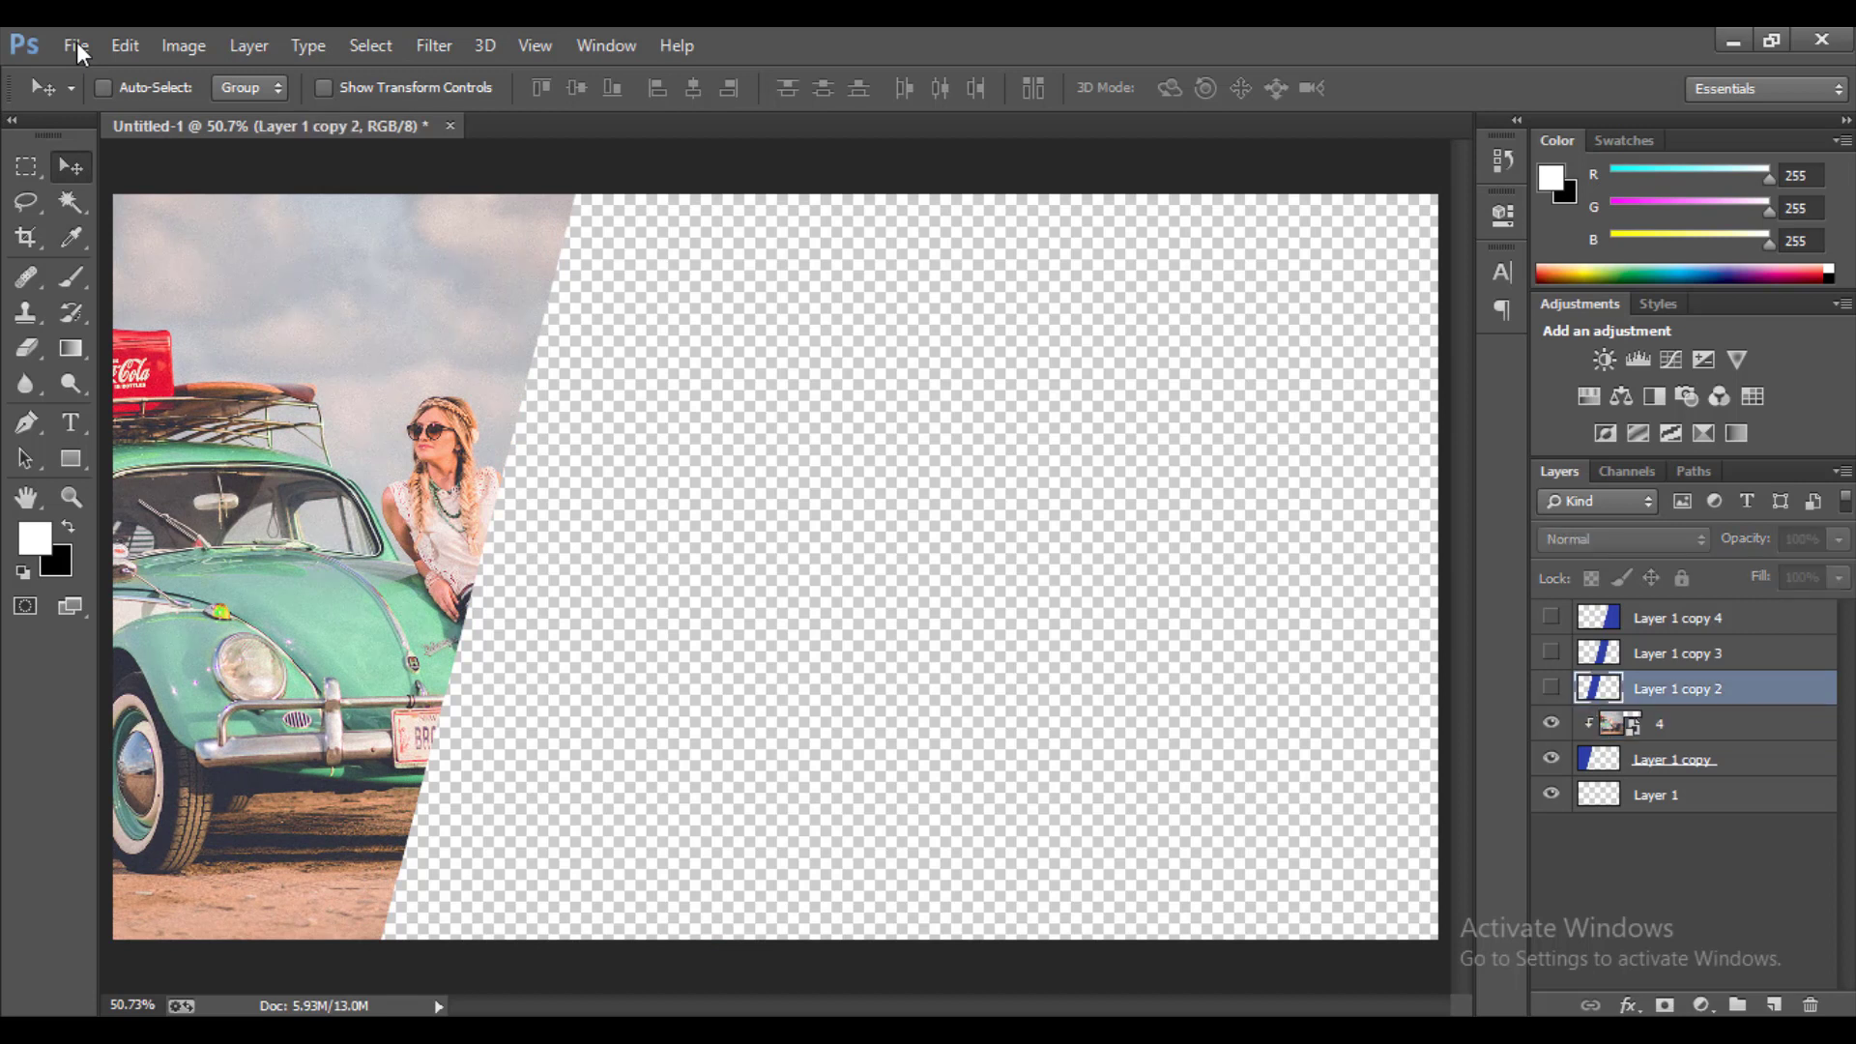
left_click(1551, 688)
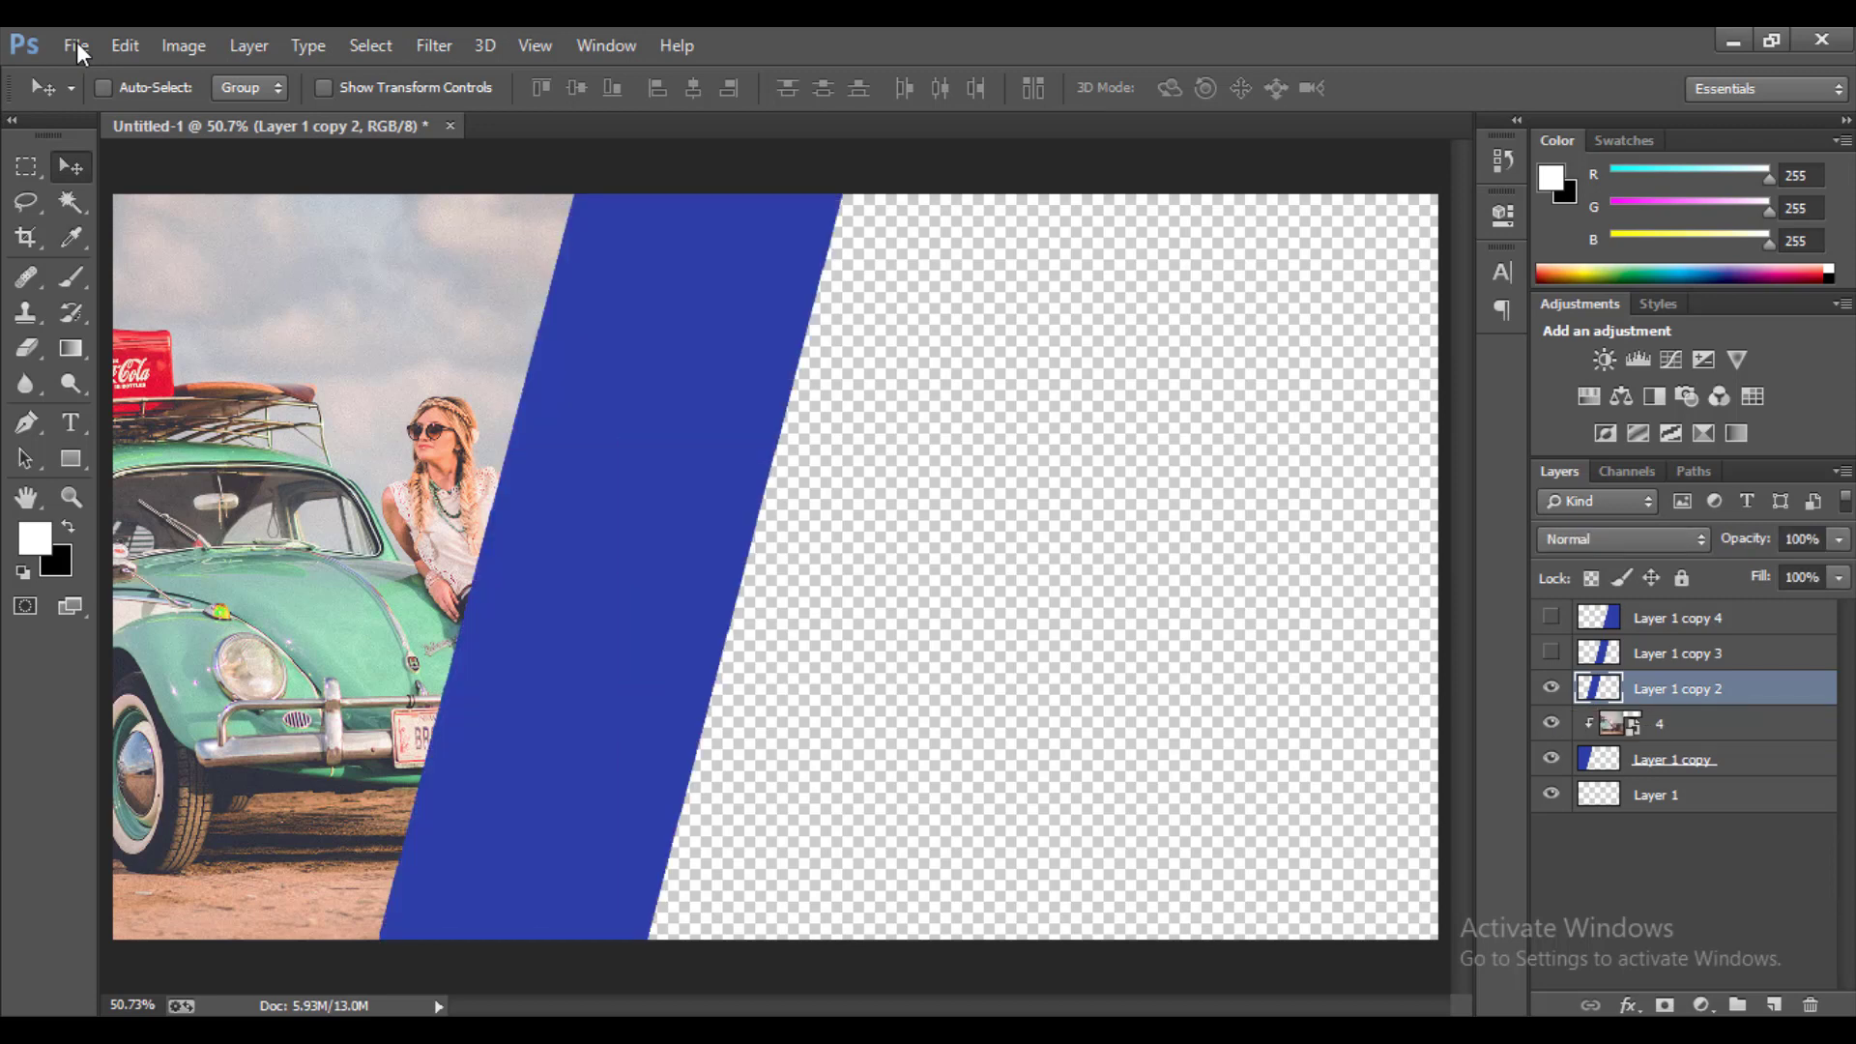
left_click(76, 45)
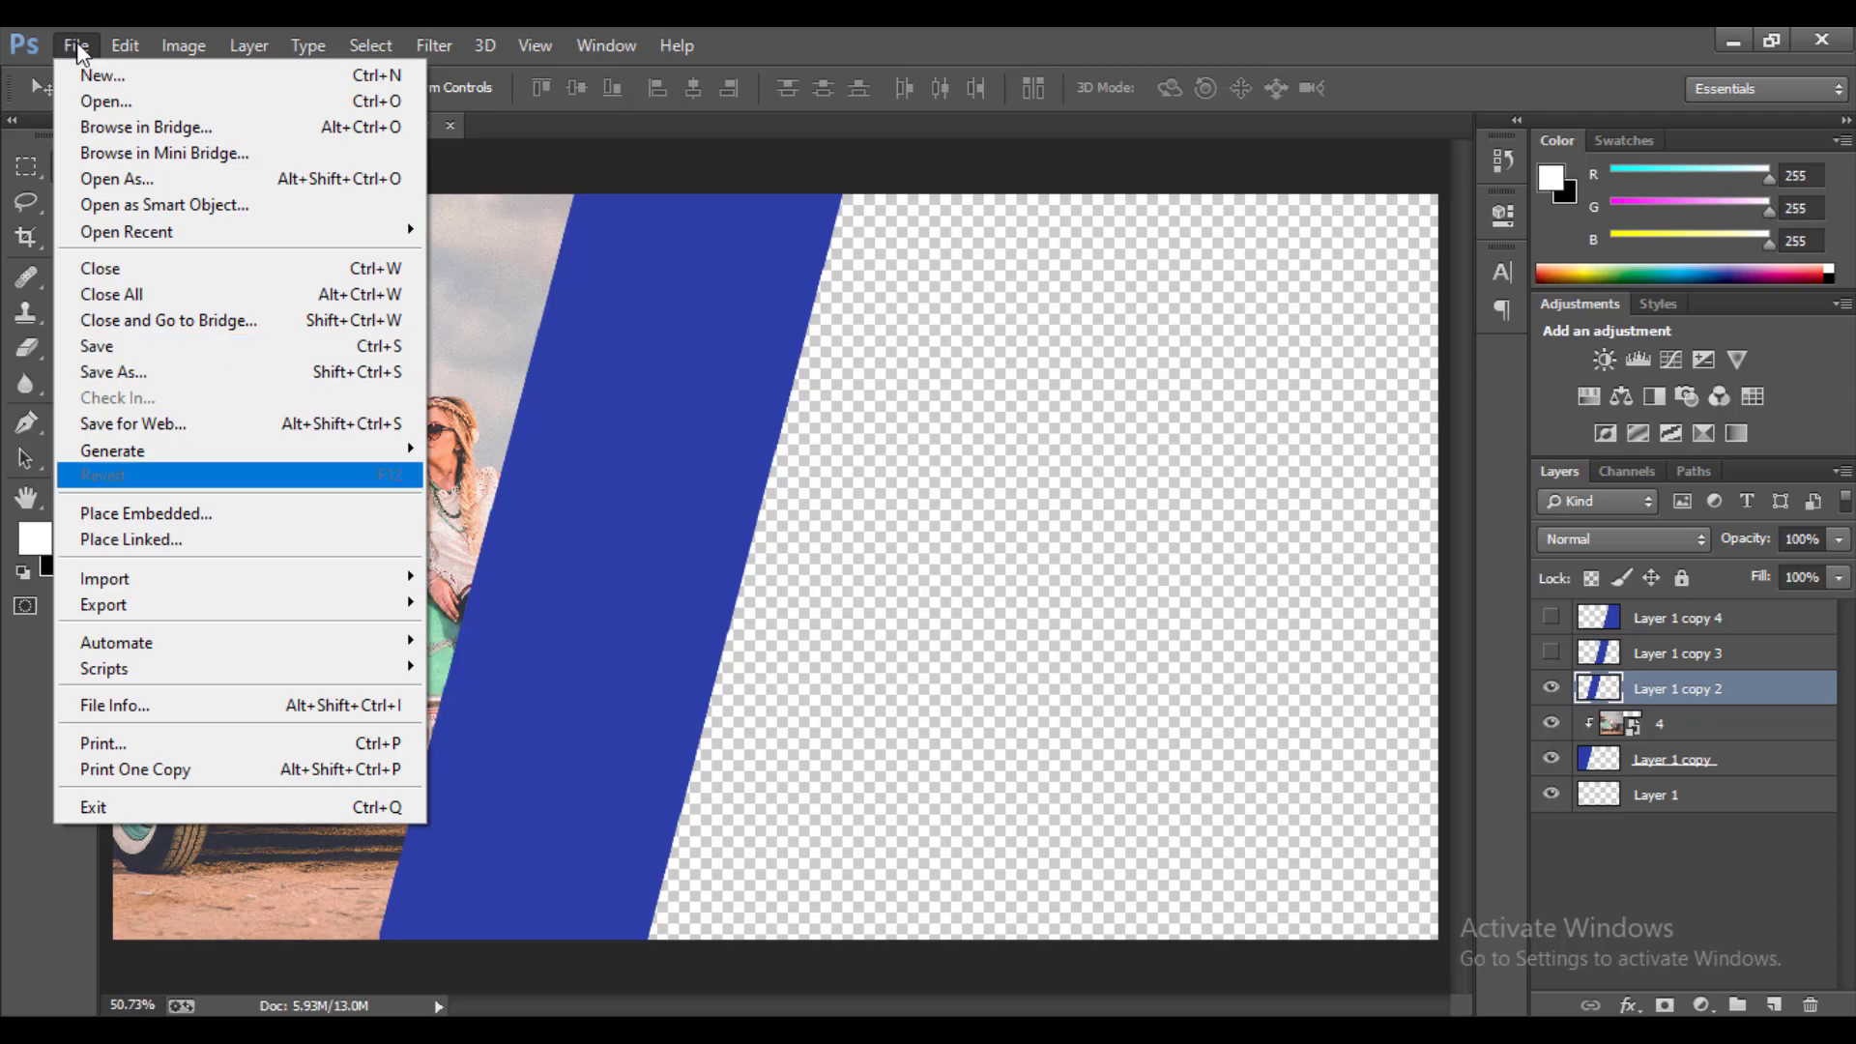
key("Return")
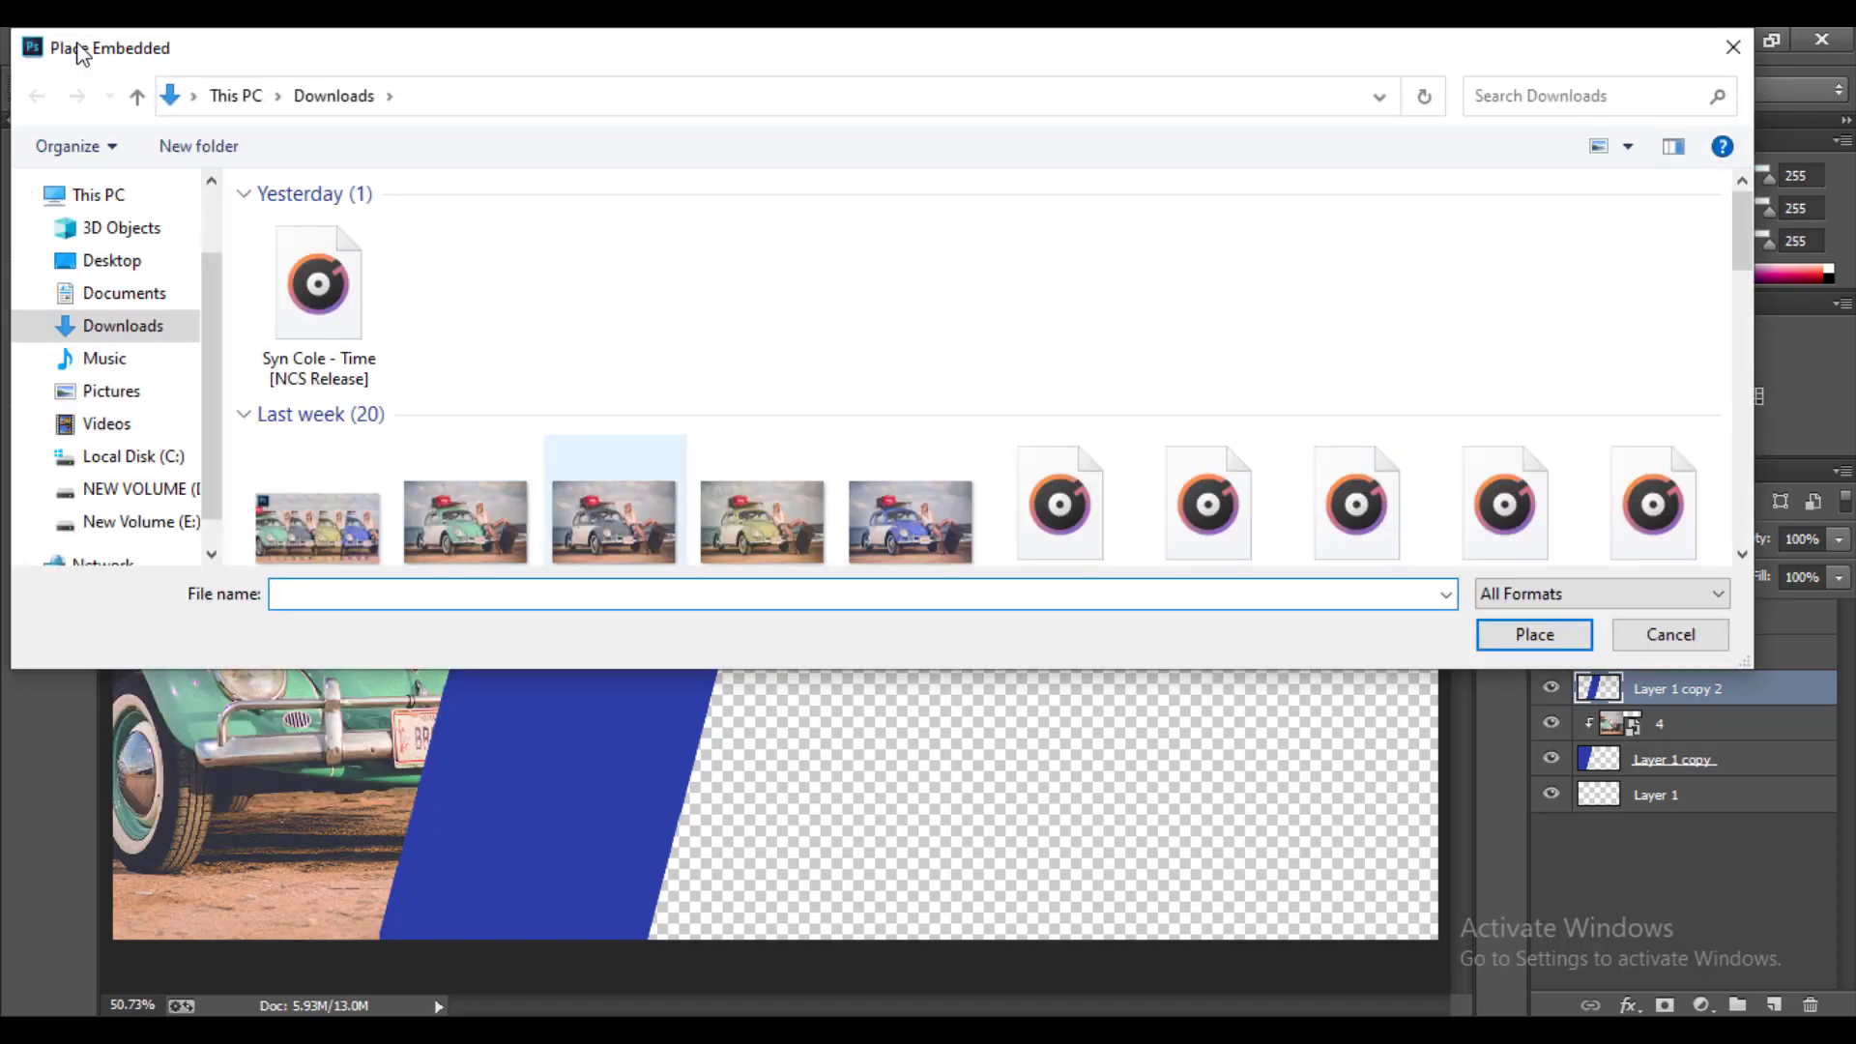
left_click(615, 507)
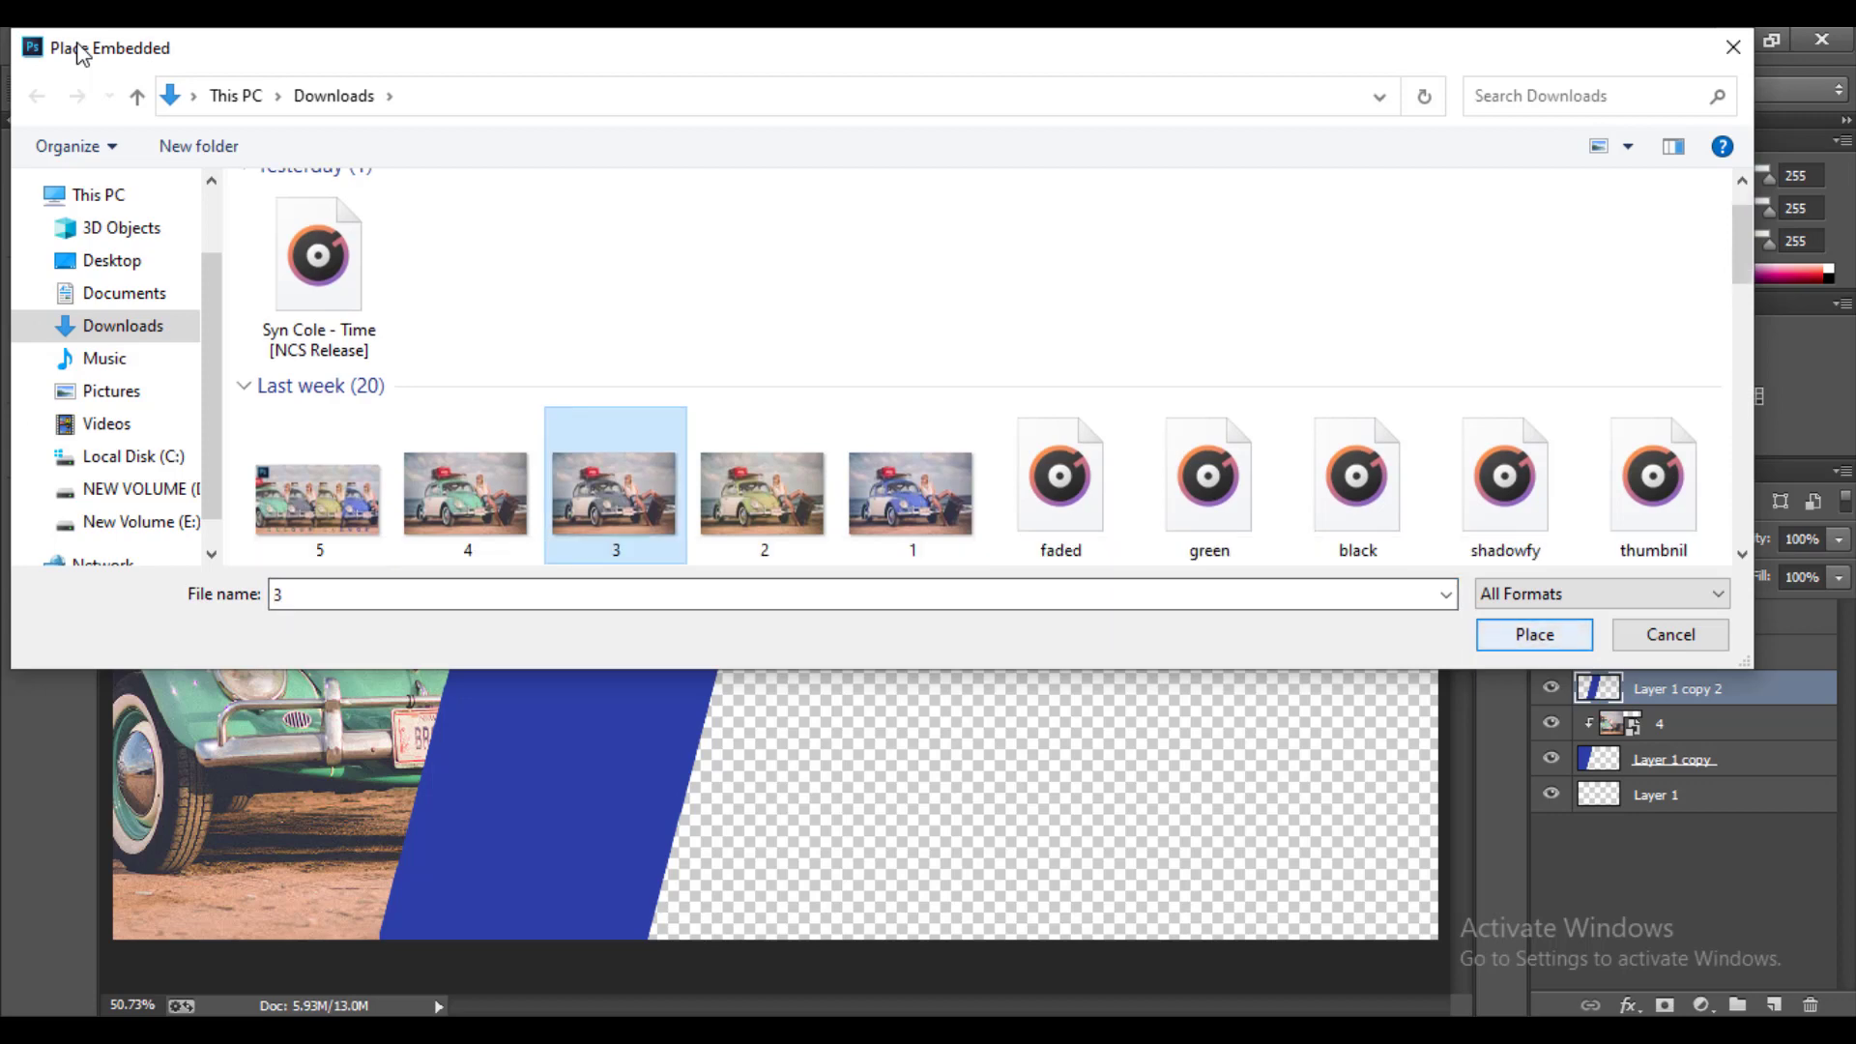
left_click(1533, 634)
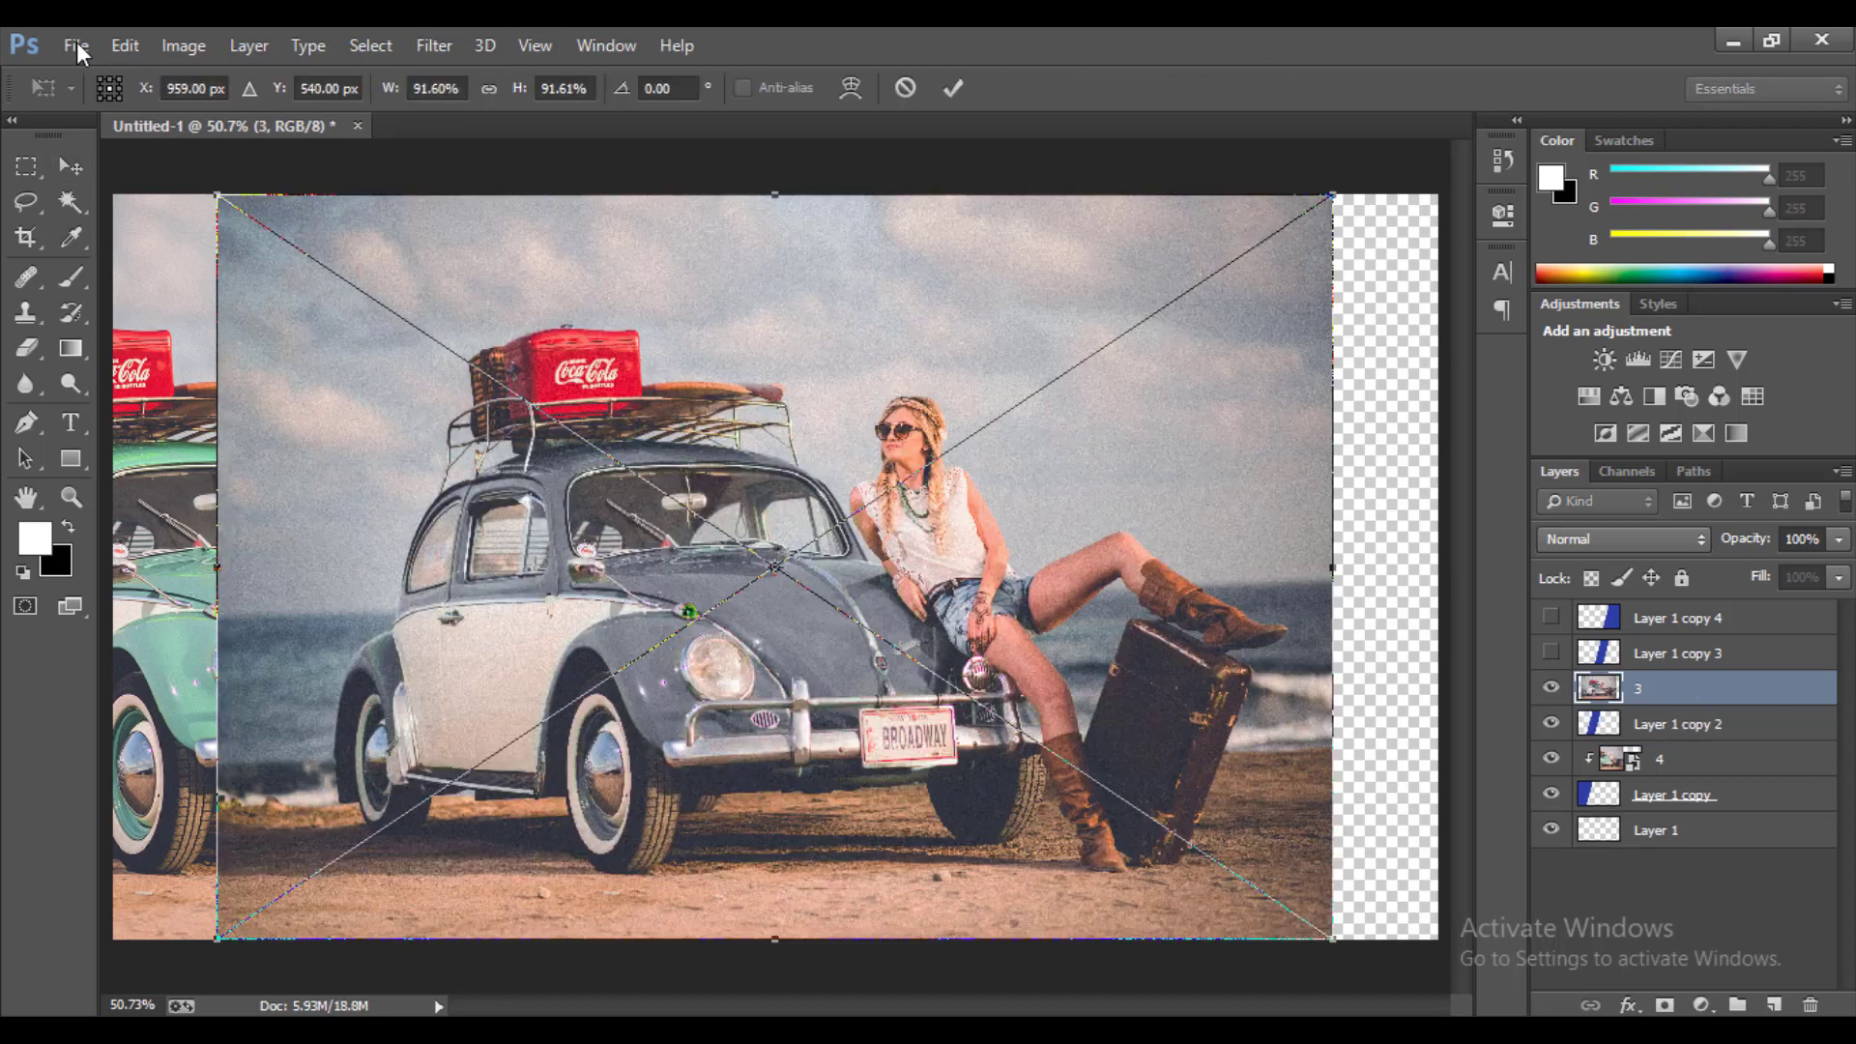
- Clip the grey car photo to the stripe on Layer 1 copy 2 and shift it left so the woman and BROADWAY plate fall inside
left_click_drag(1210, 615, 1152, 614)
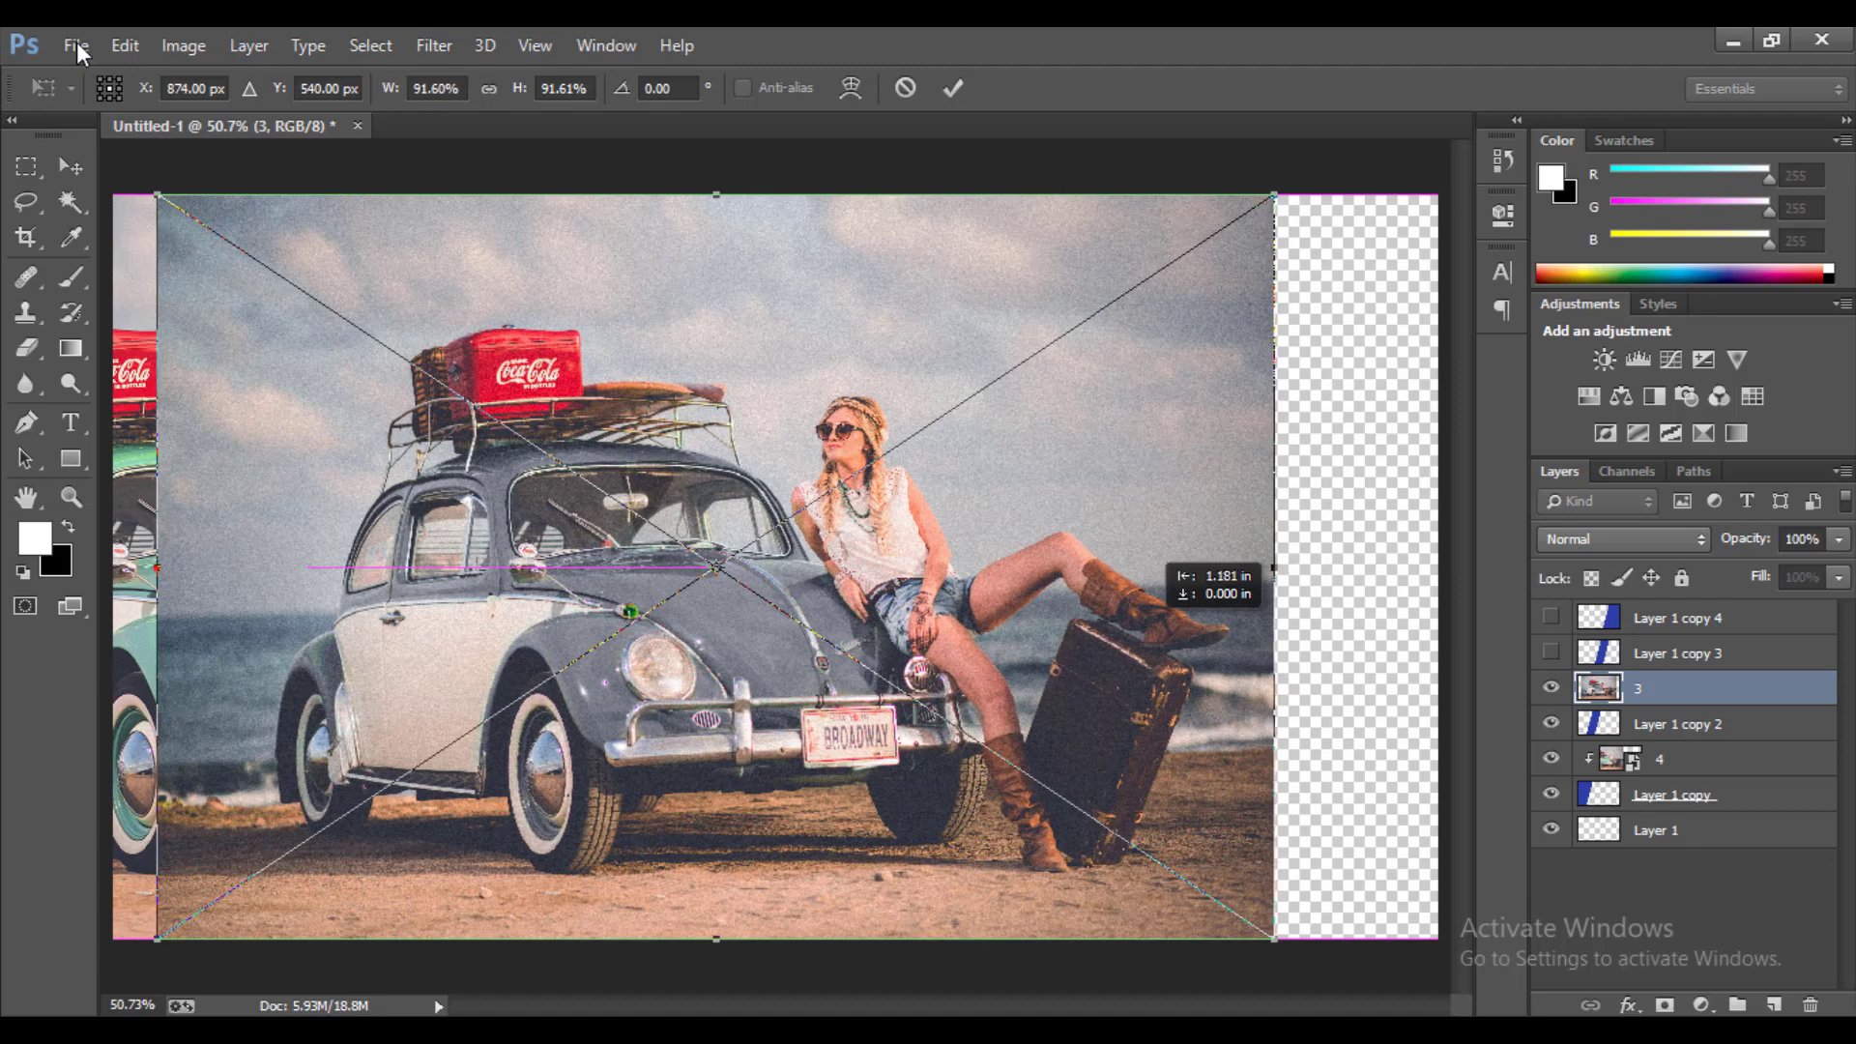
key("Return")
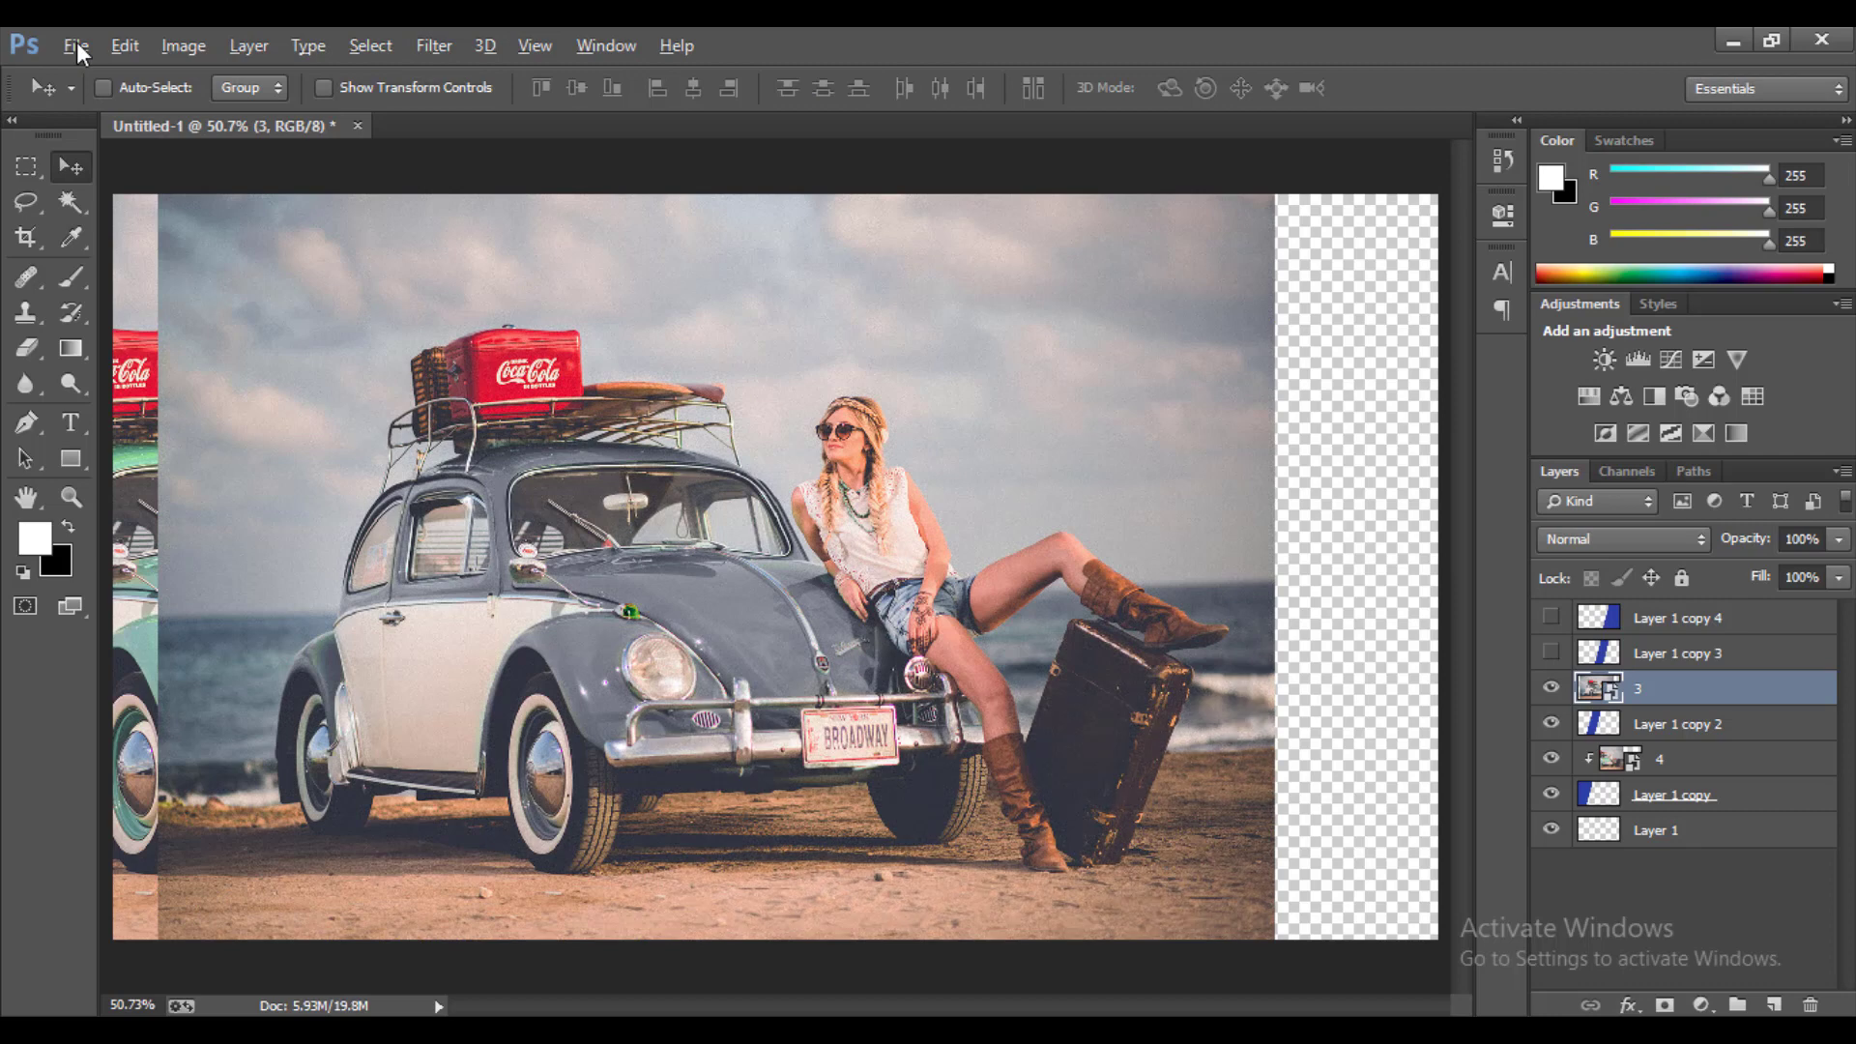
key("ctrl+alt+g")
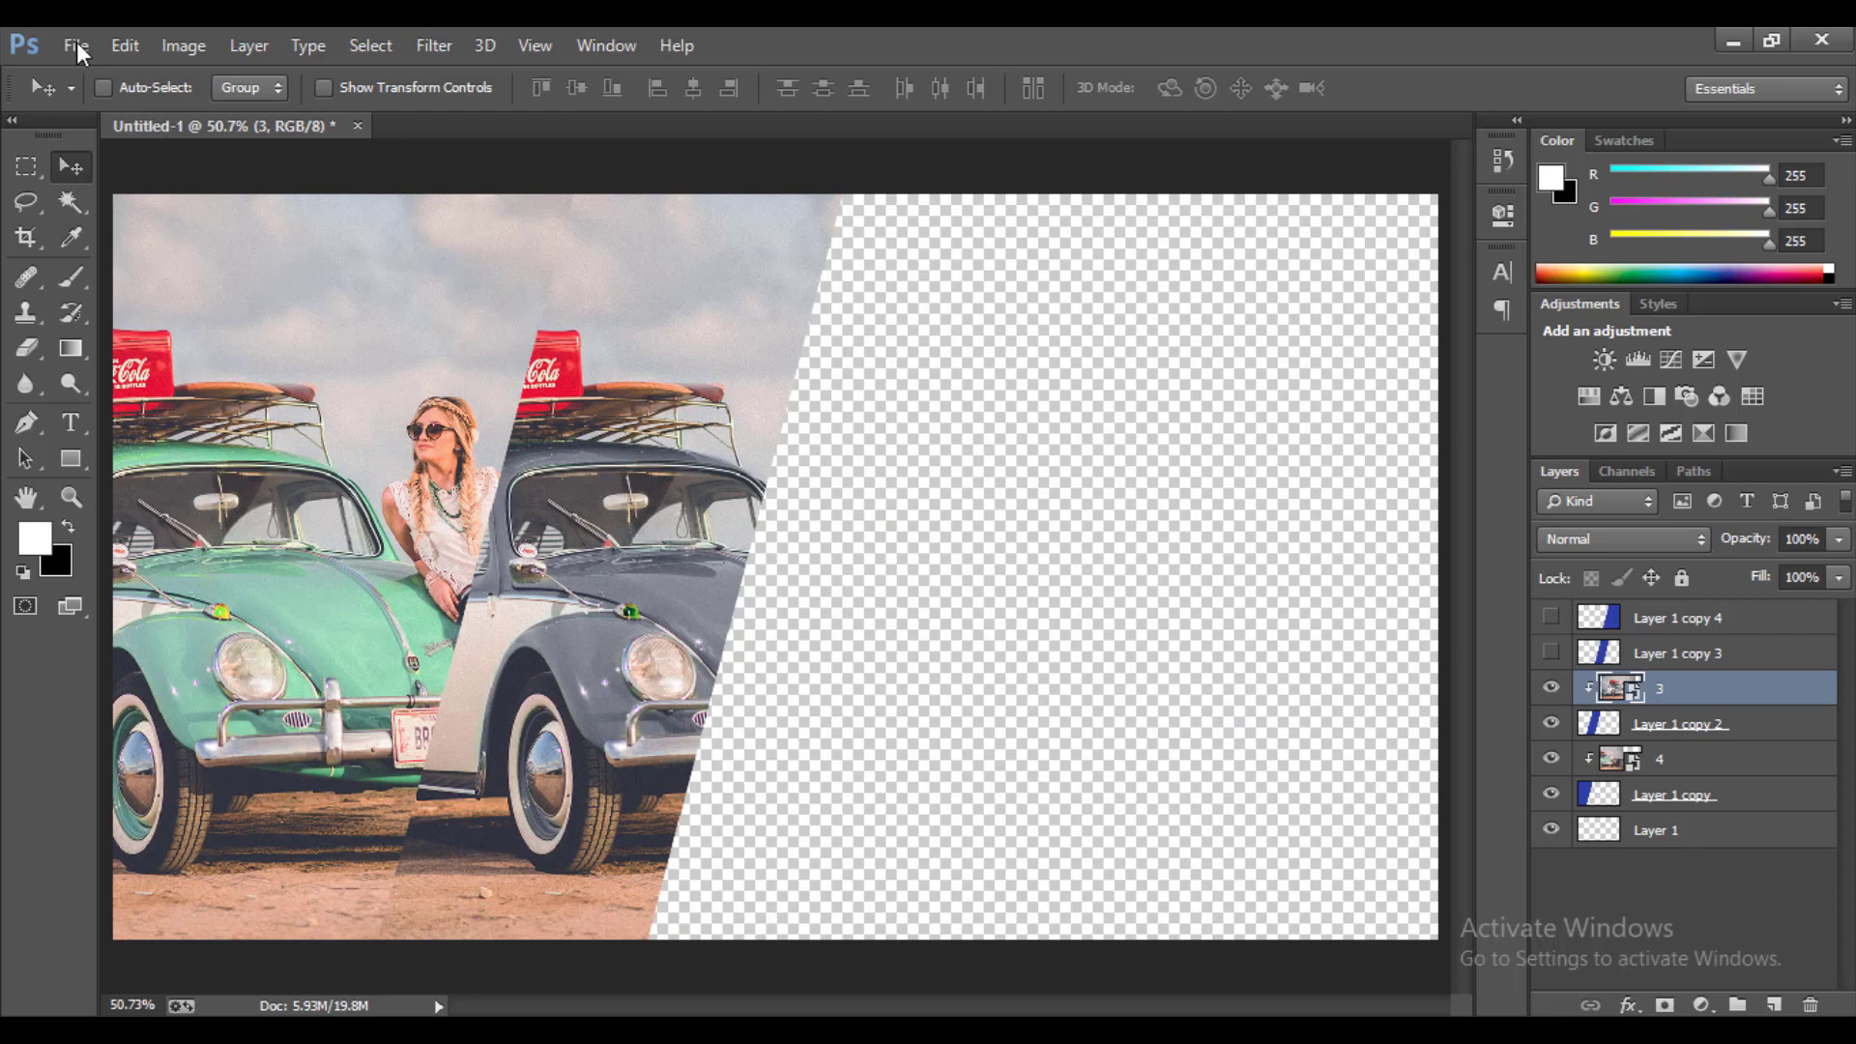
left_click_drag(616, 646, 493, 627)
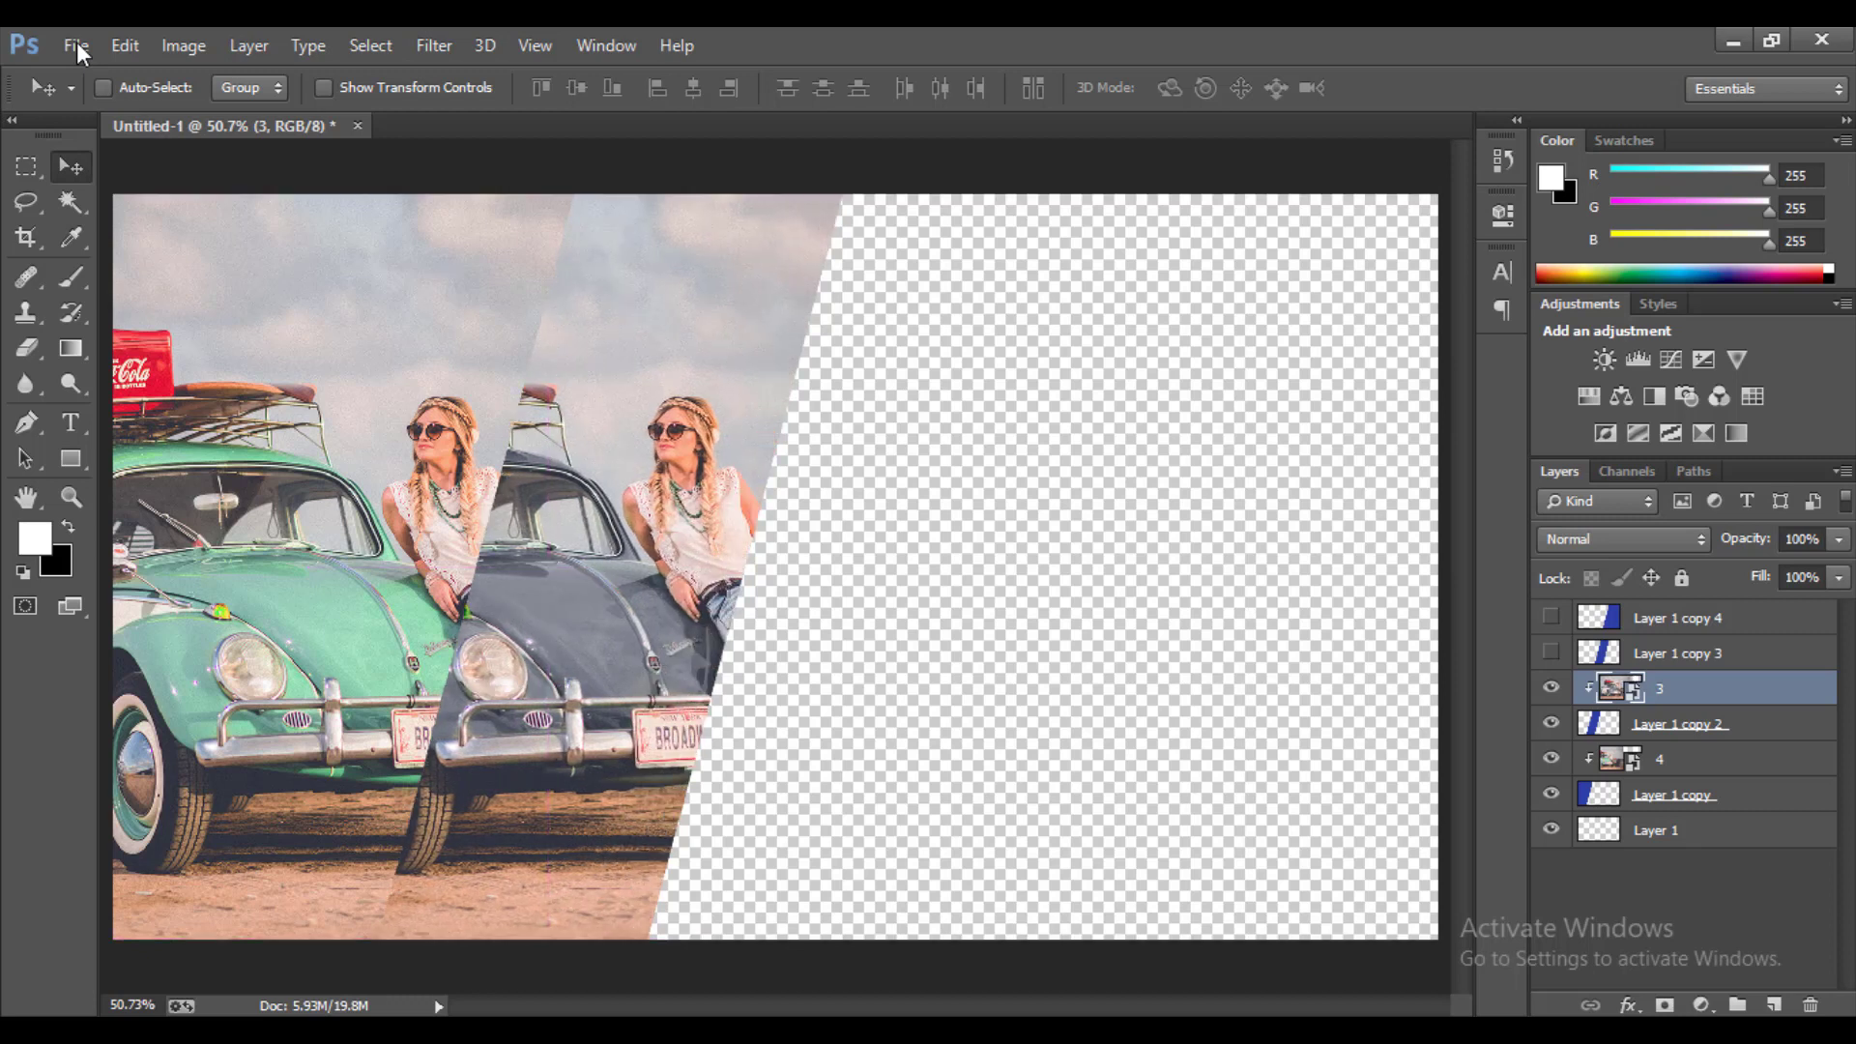
left_click_drag(612, 627, 575, 626)
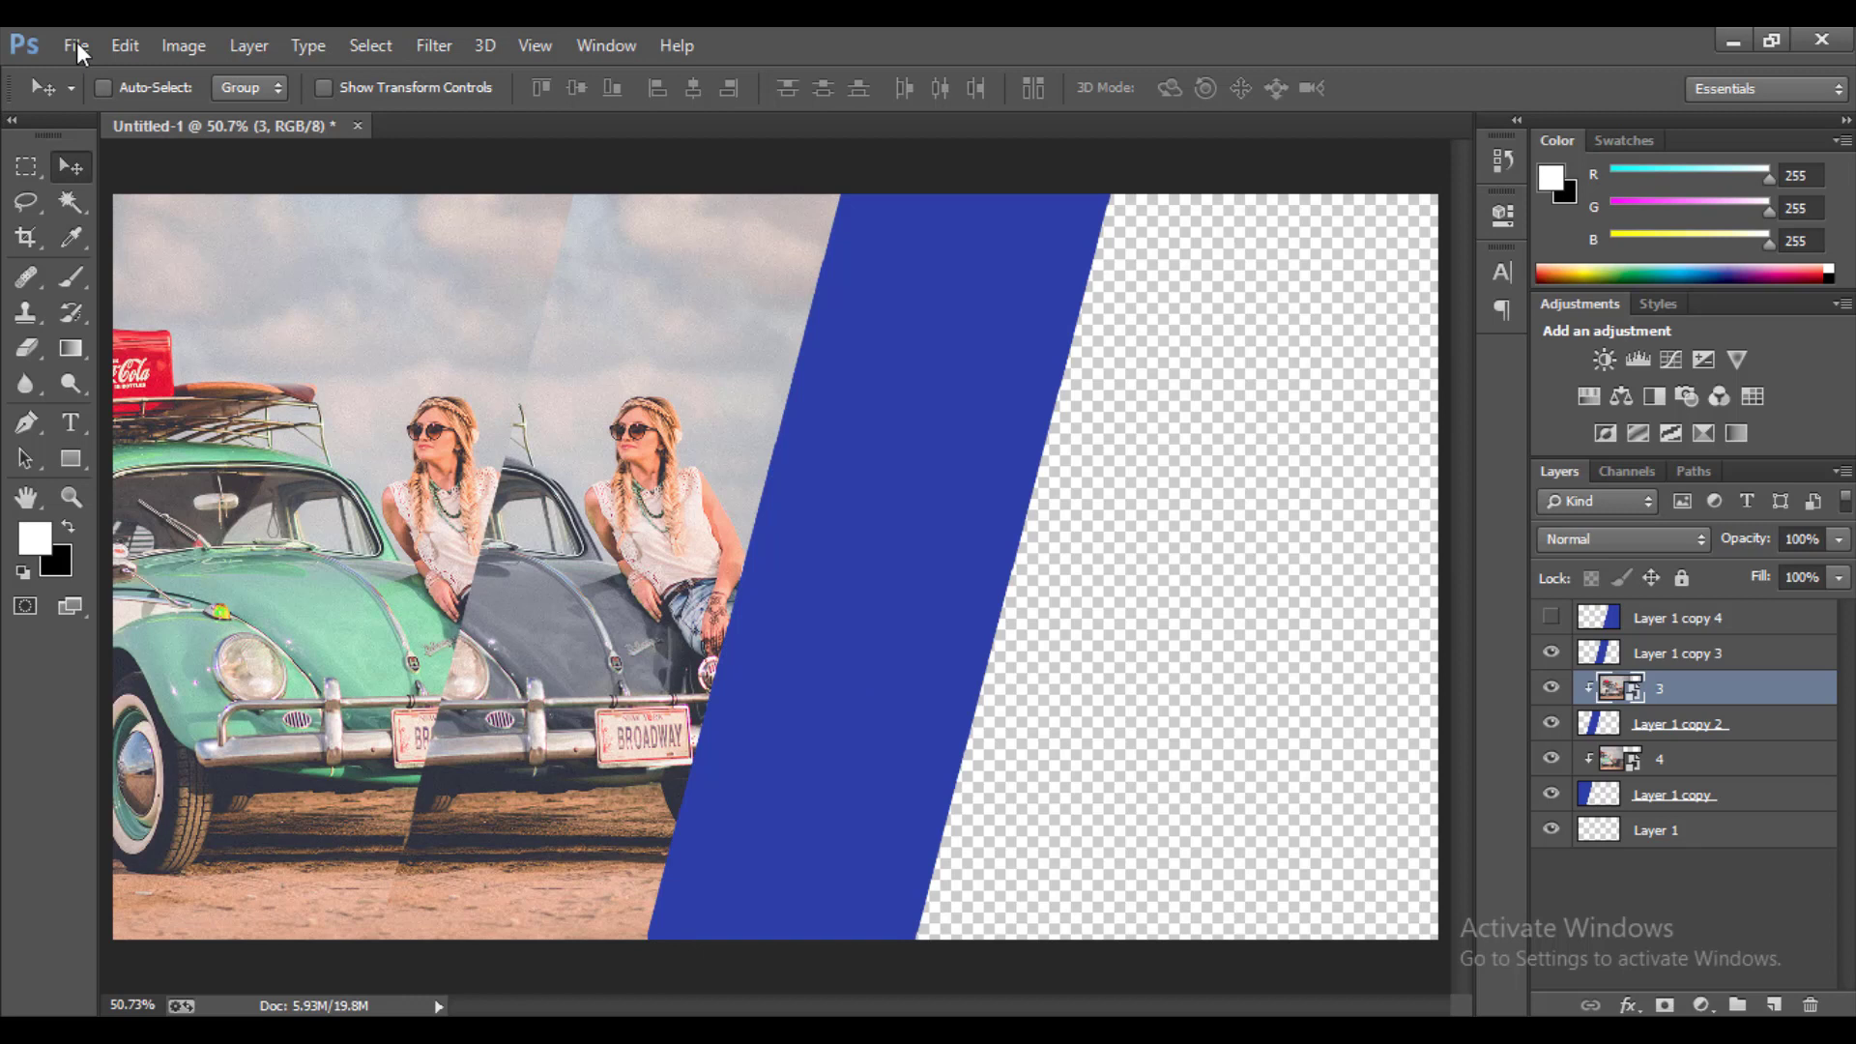
- Place the image 2 from the Downloads folder as an embedded layer above Layer 1 copy 3 and clip it to that stripe
key("alt+bracketright")
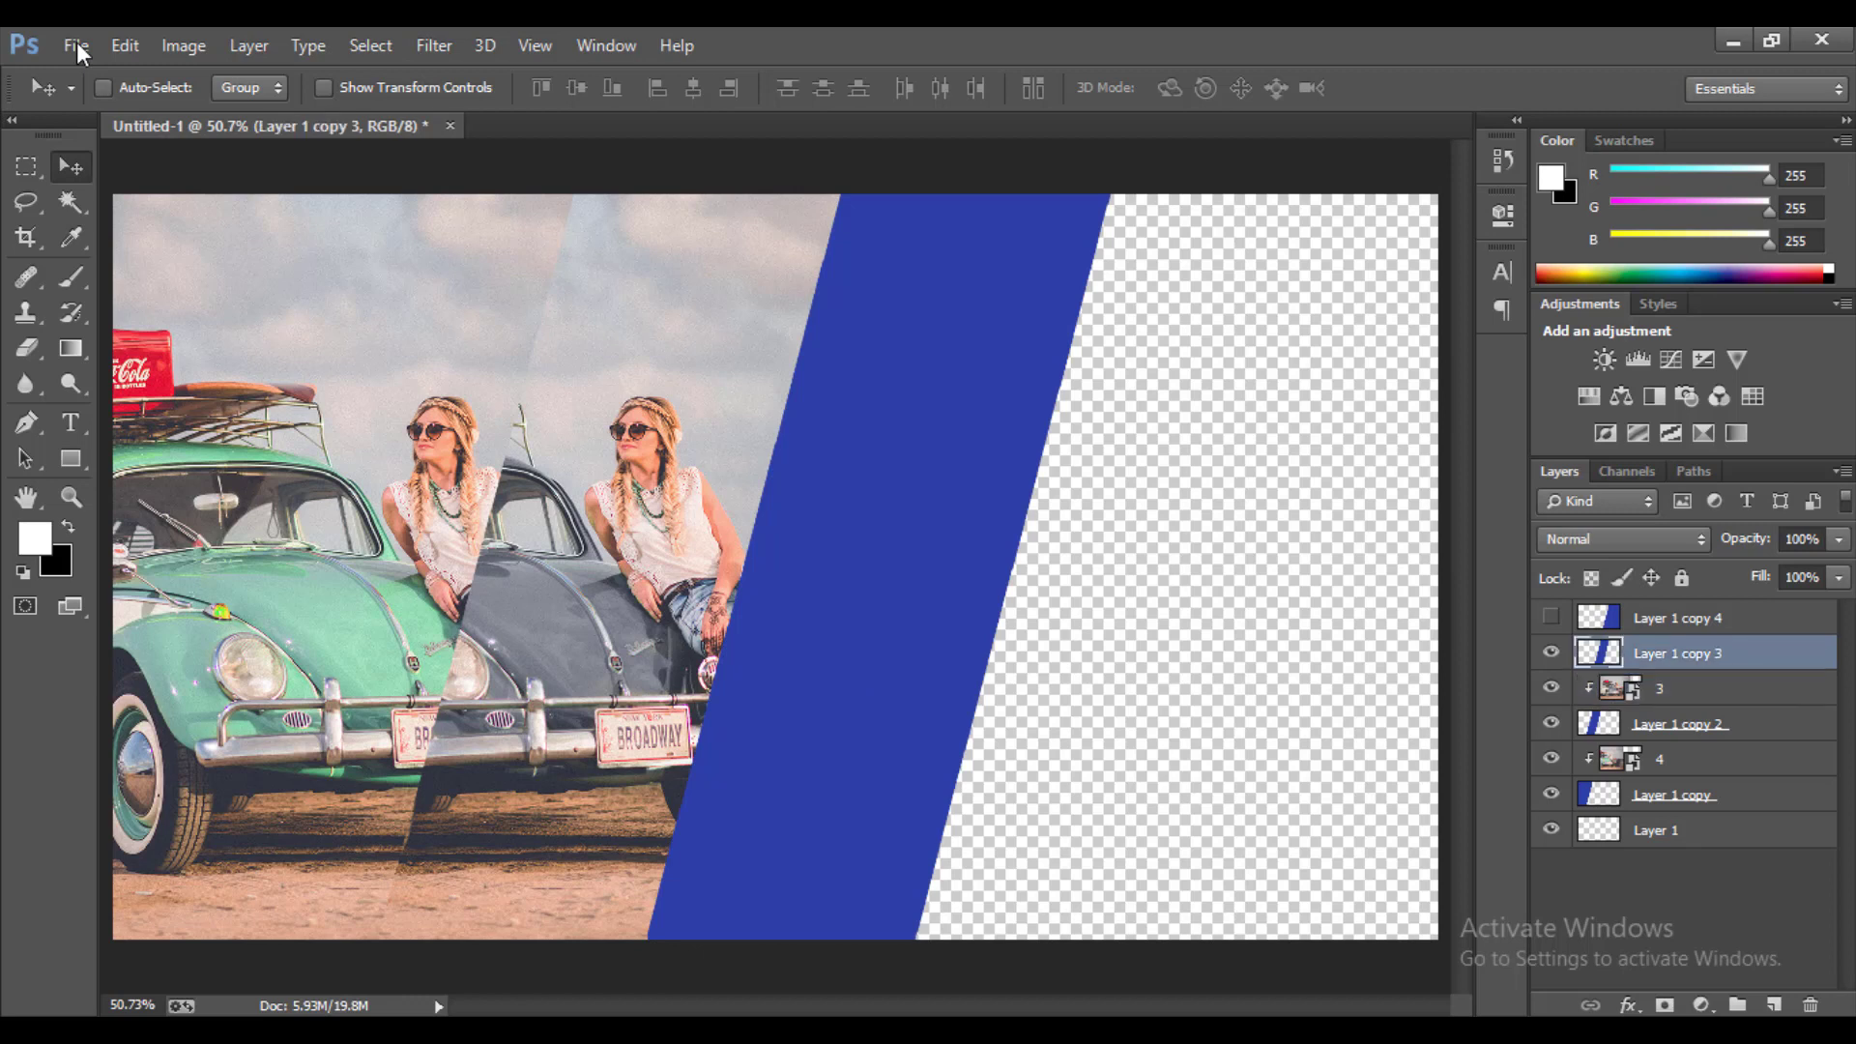
left_click(76, 46)
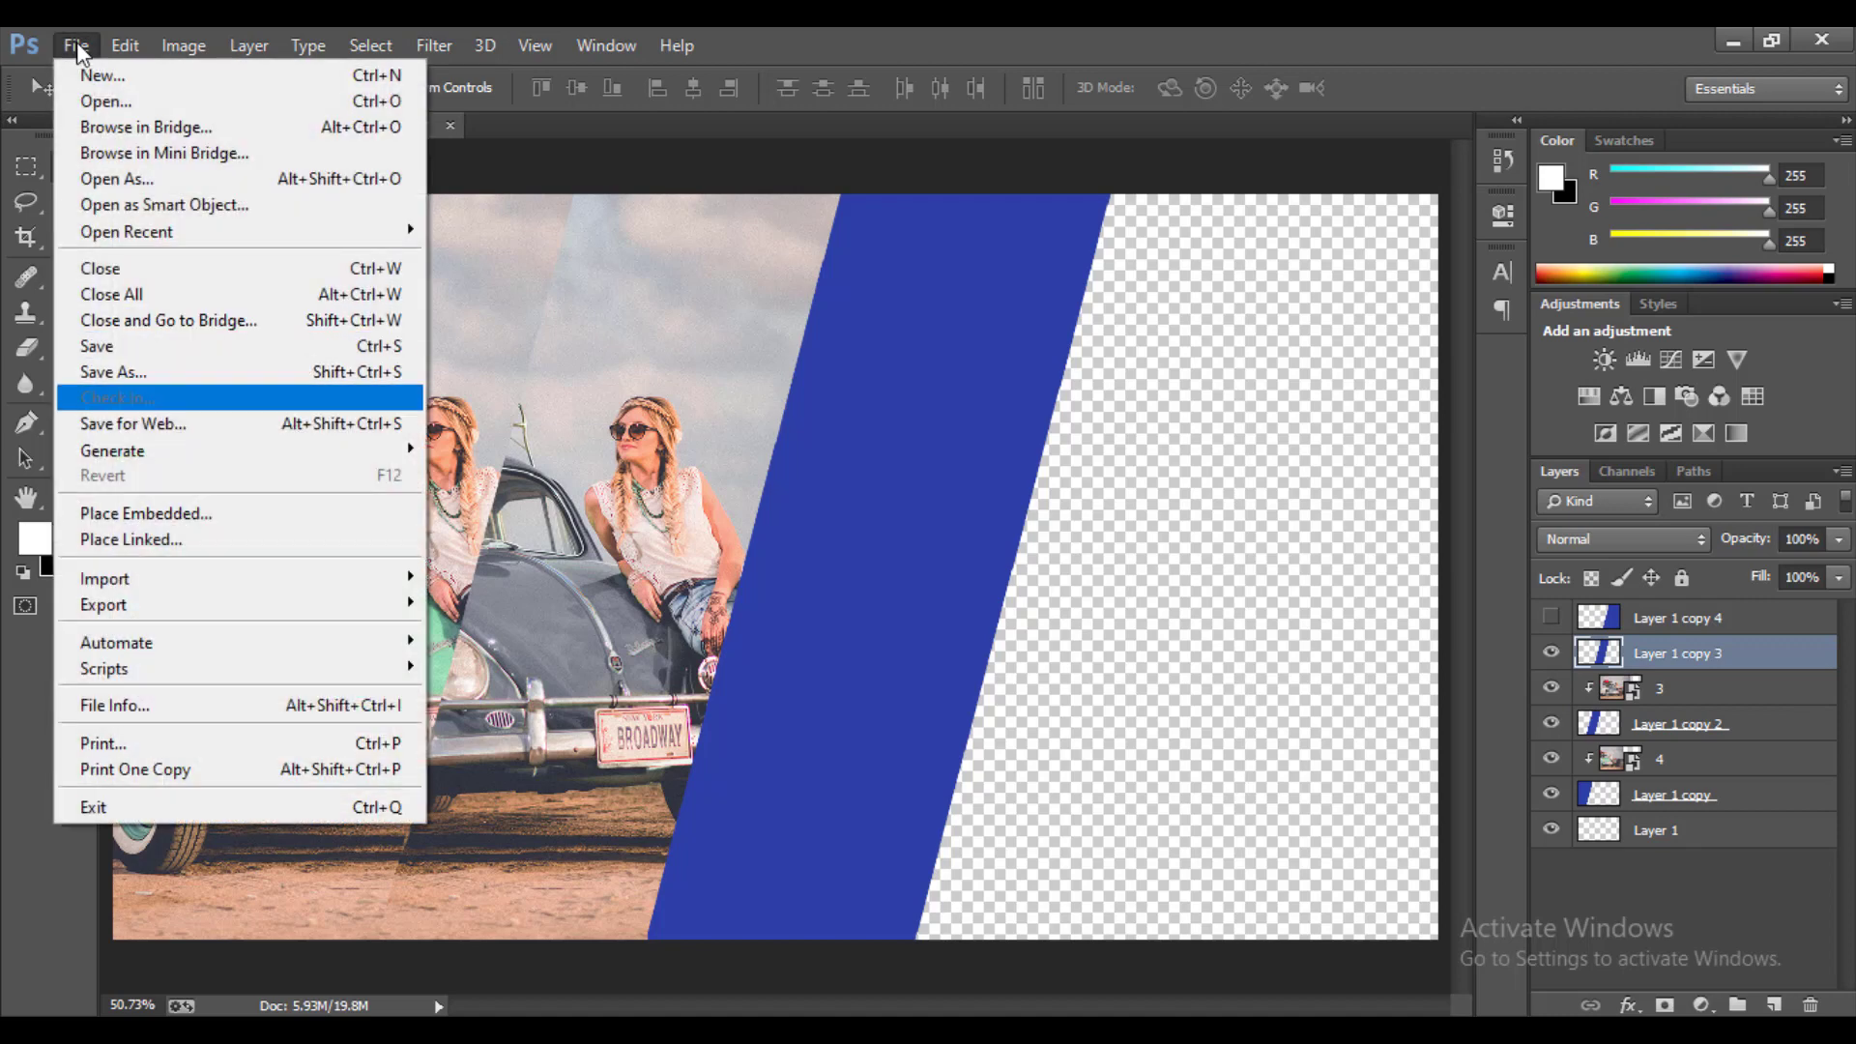
key("Down")
key("Down")
key("Down")
key("Return")
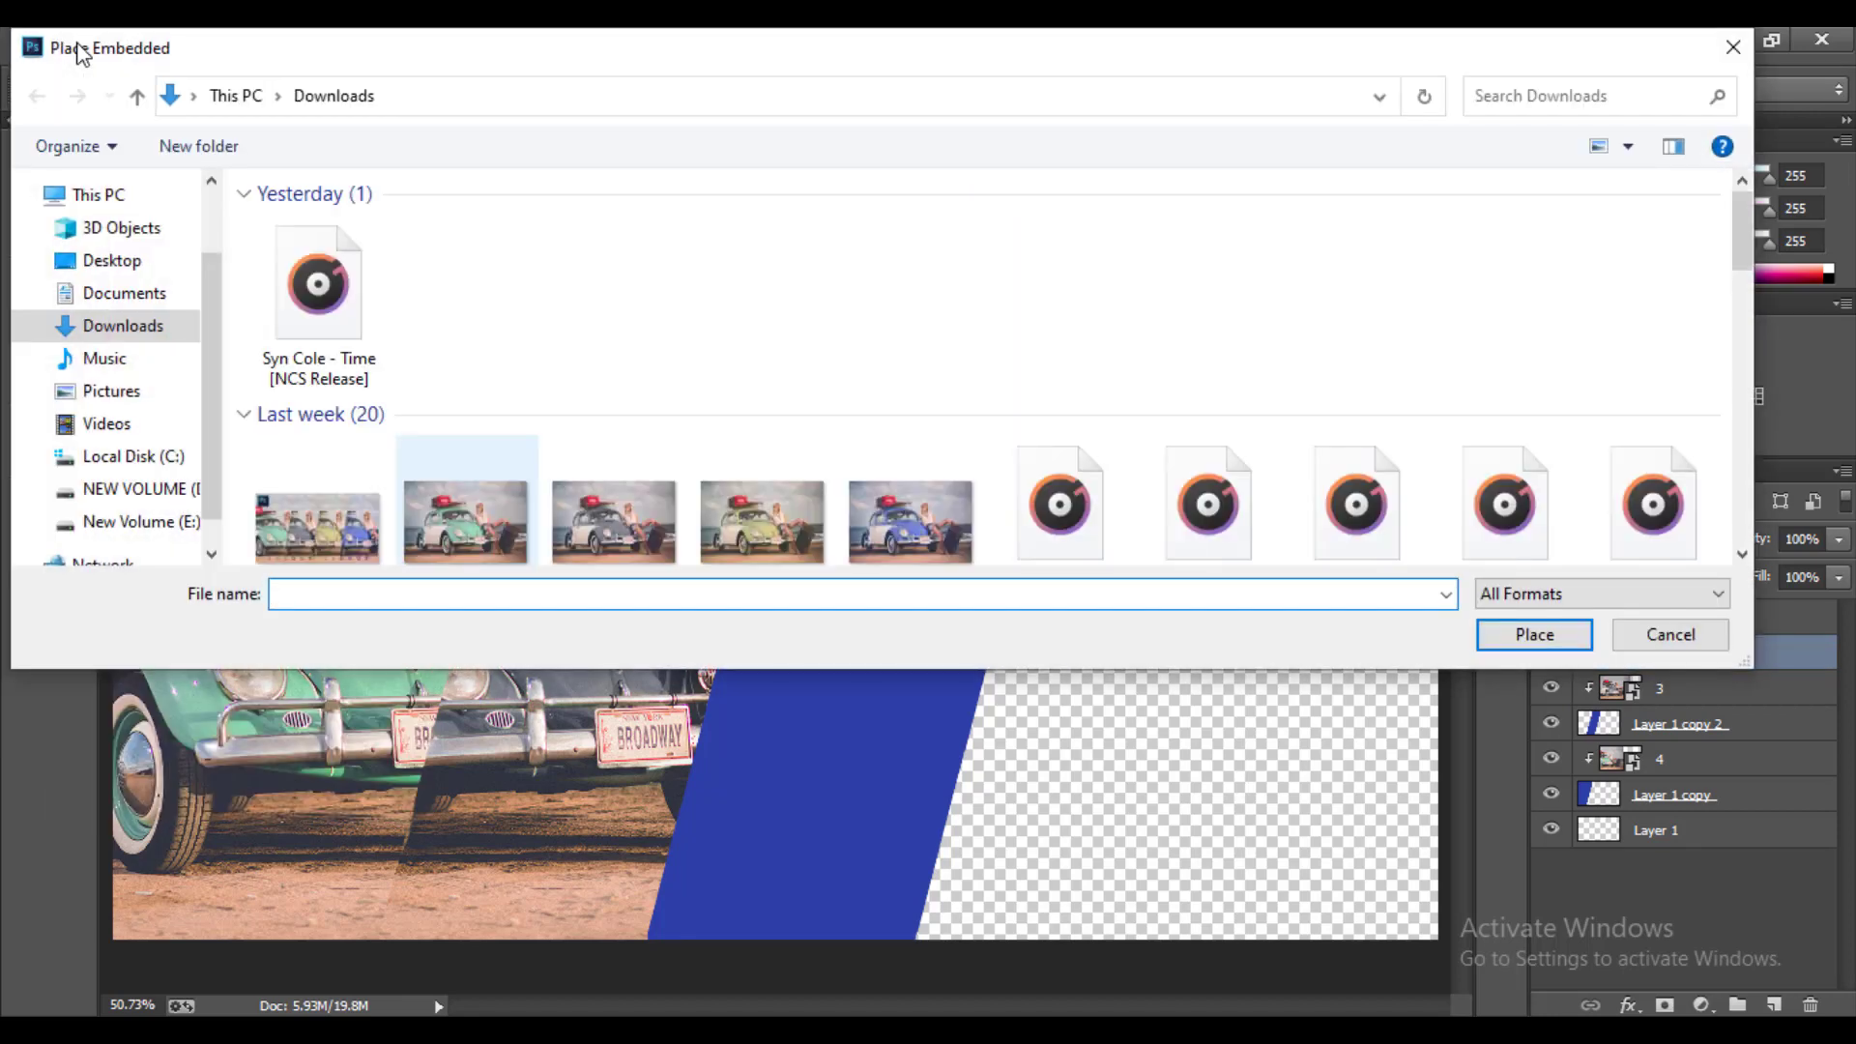
left_click(764, 512)
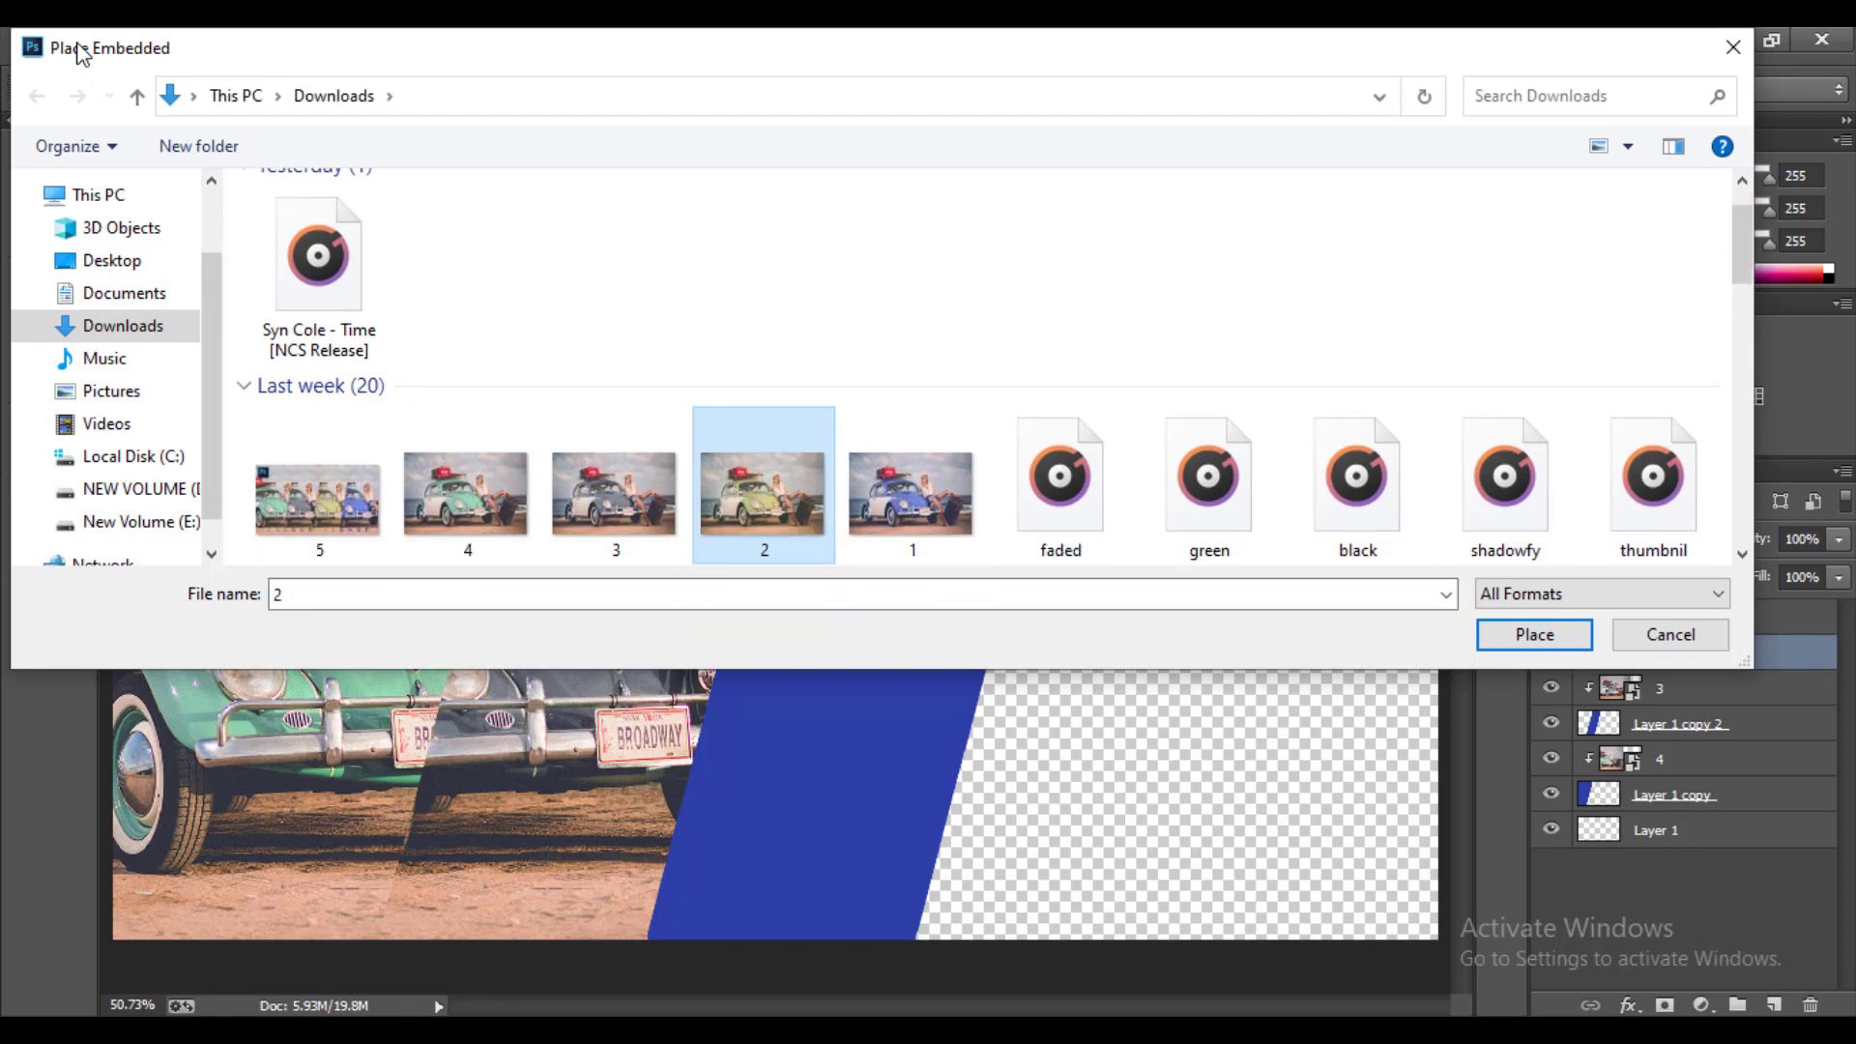
key("Return")
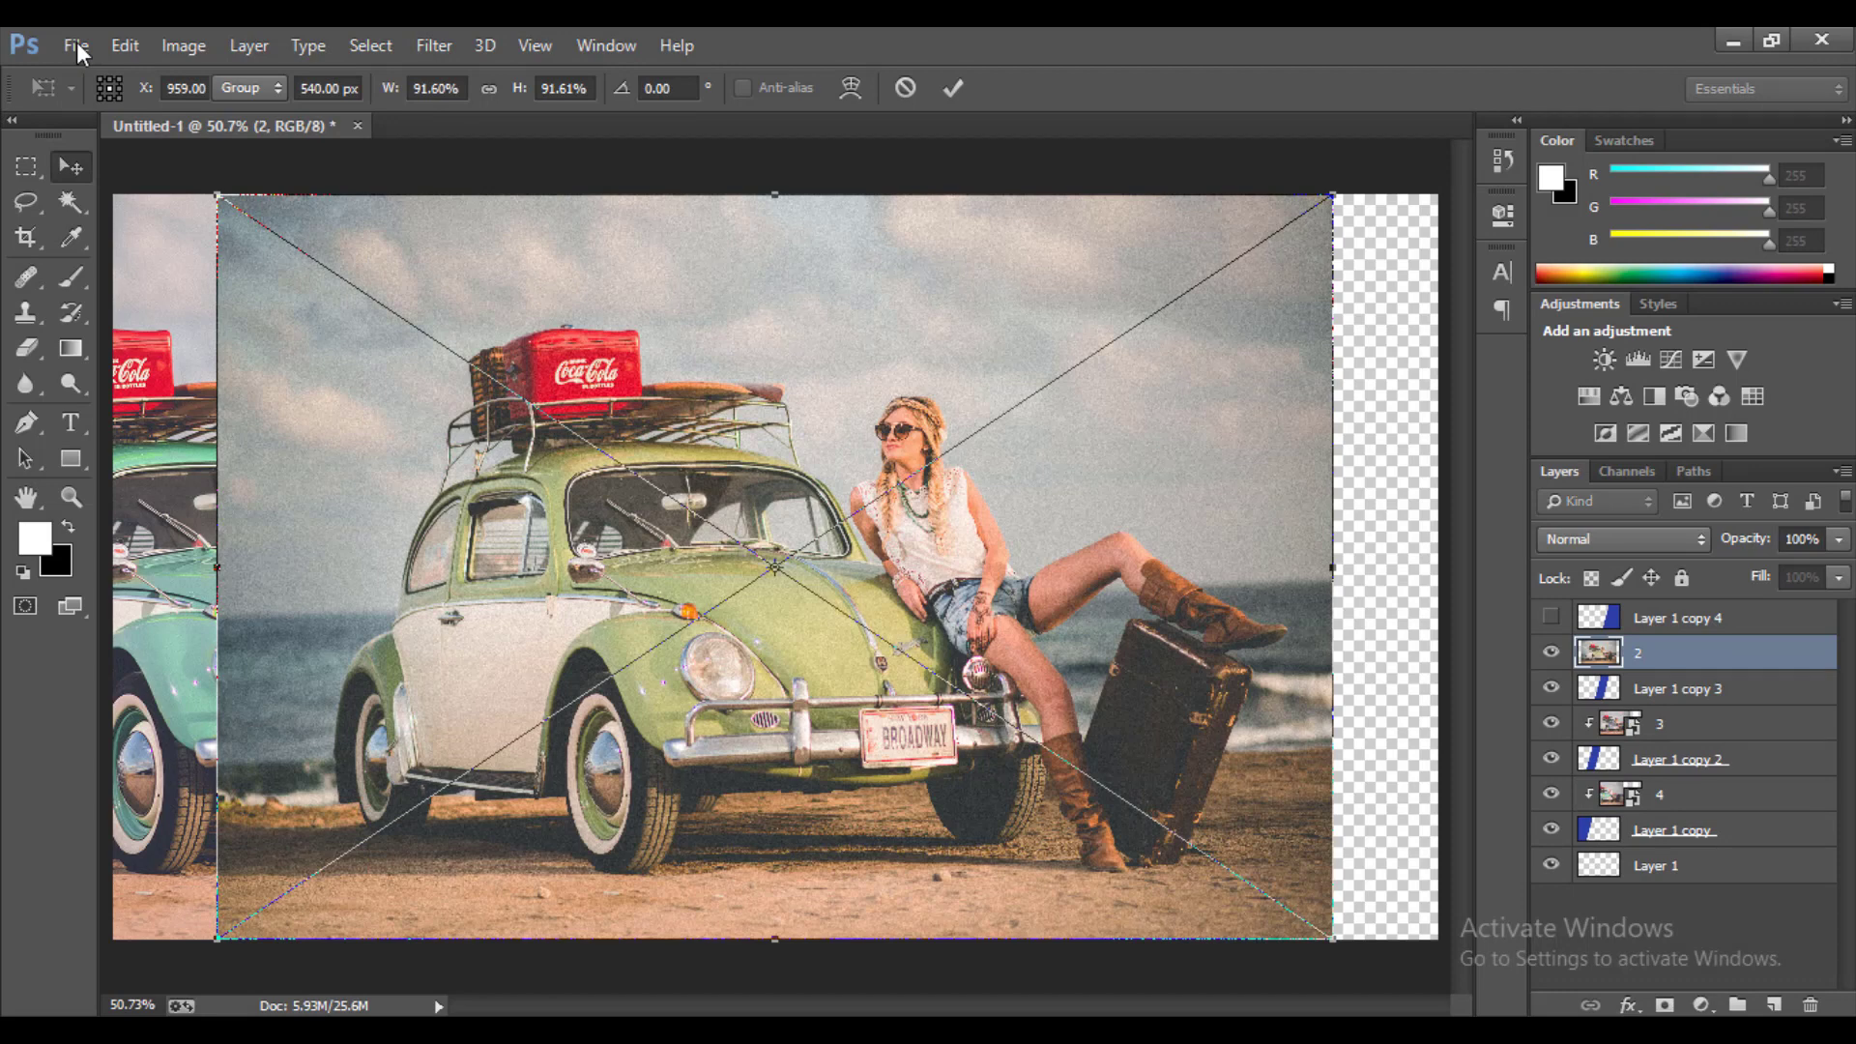
key("Return")
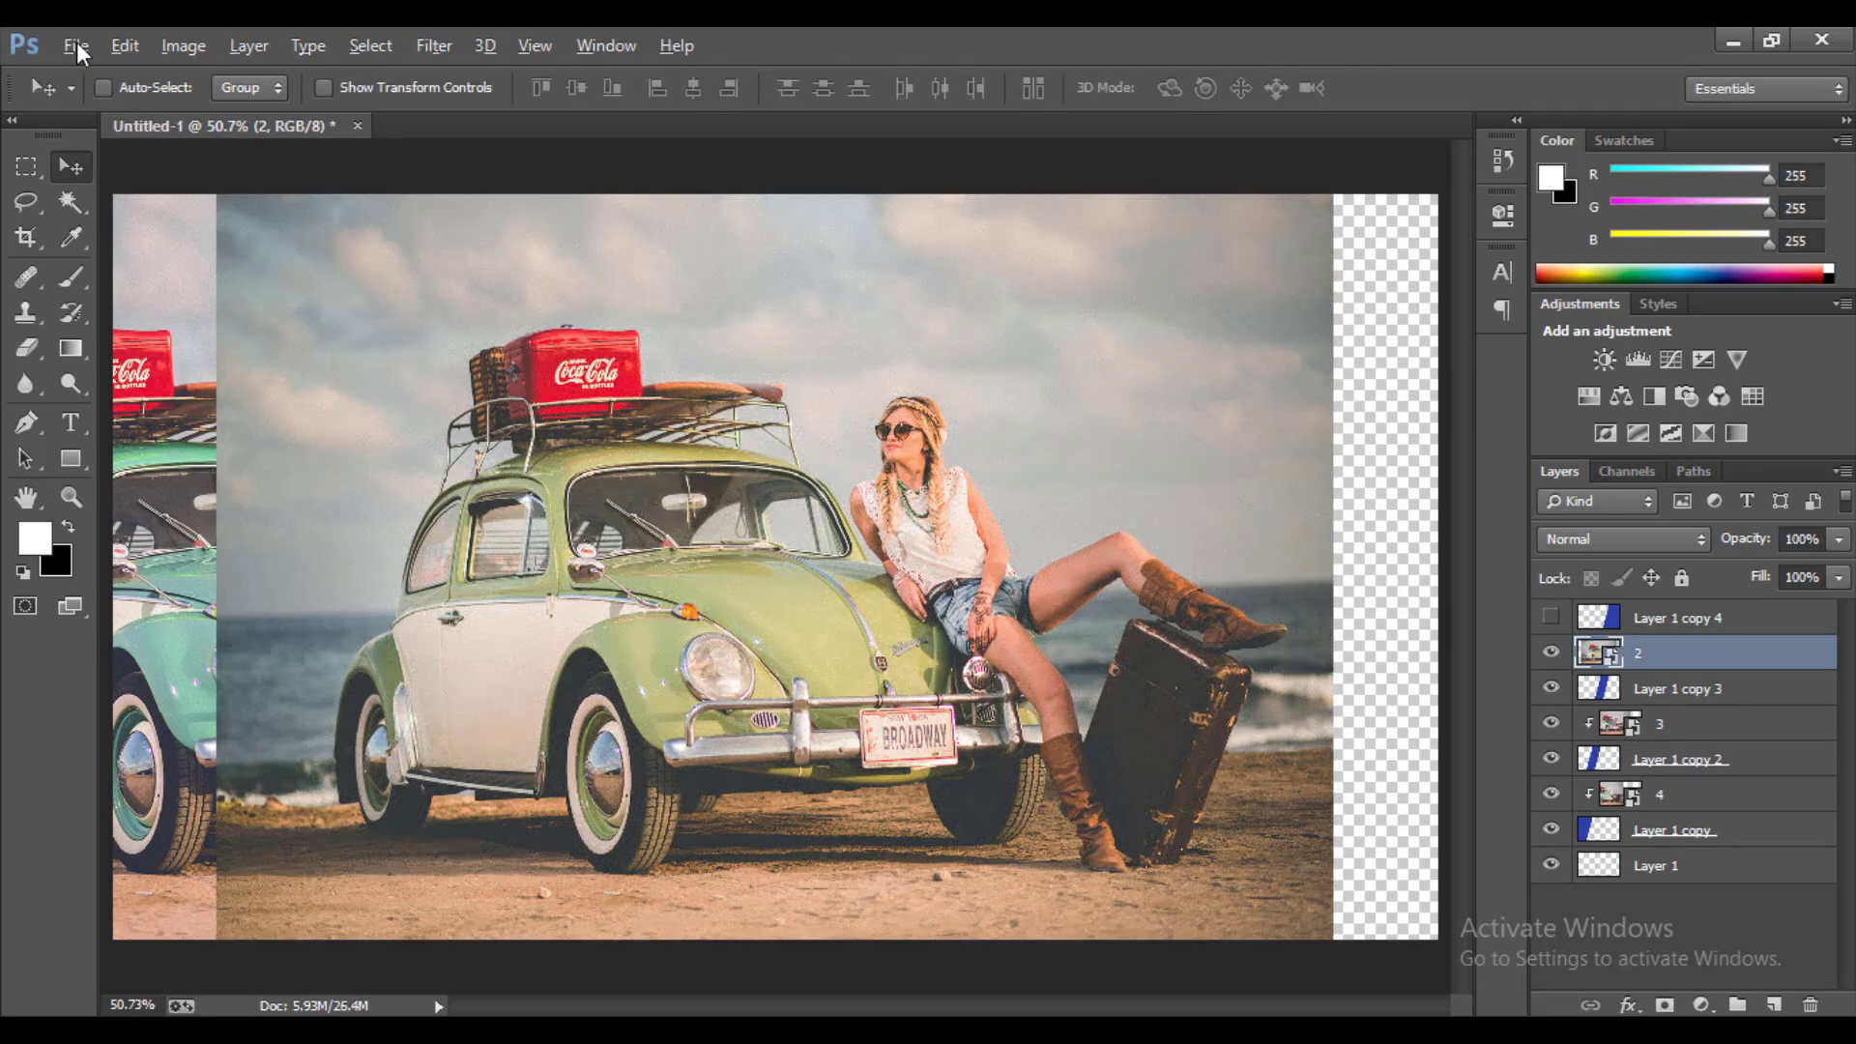
key("ctrl+alt+g")
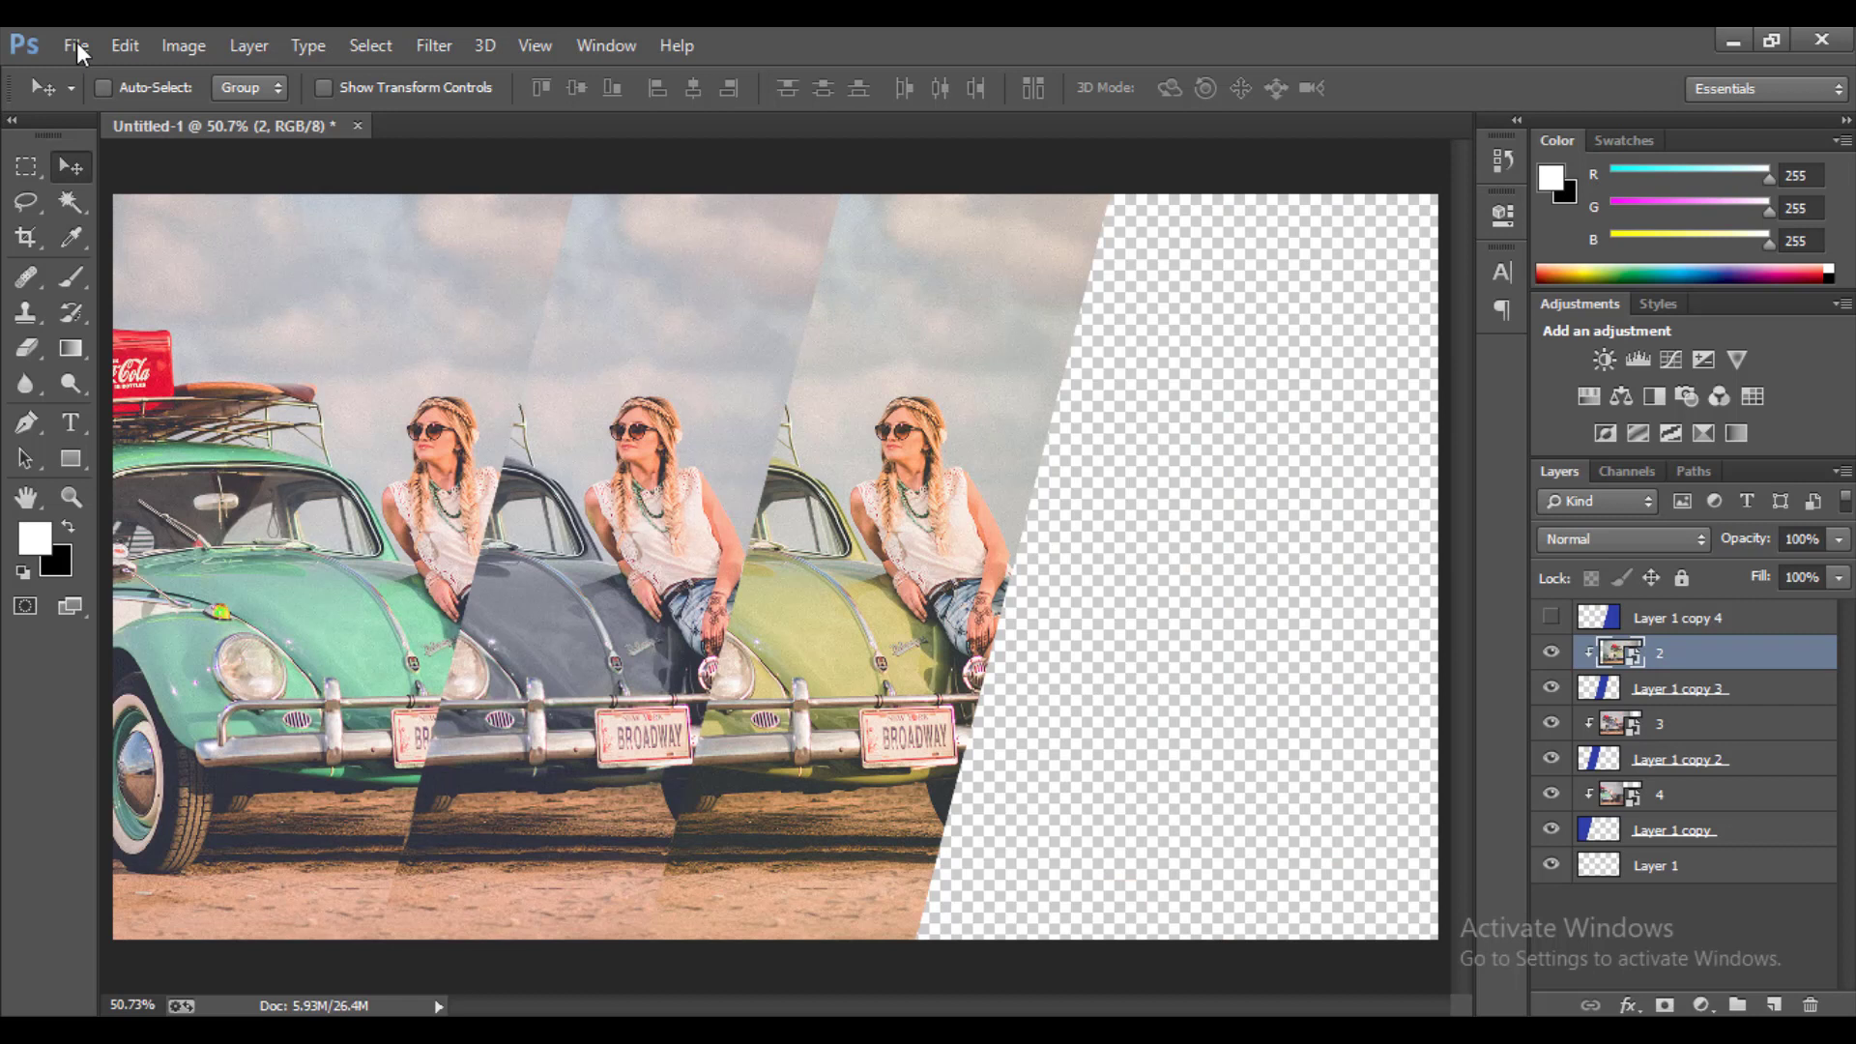
- Show the stripe on Layer 1 copy 4 and place the image 1 from the Downloads folder as an embedded layer above it
key("alt+bracketright")
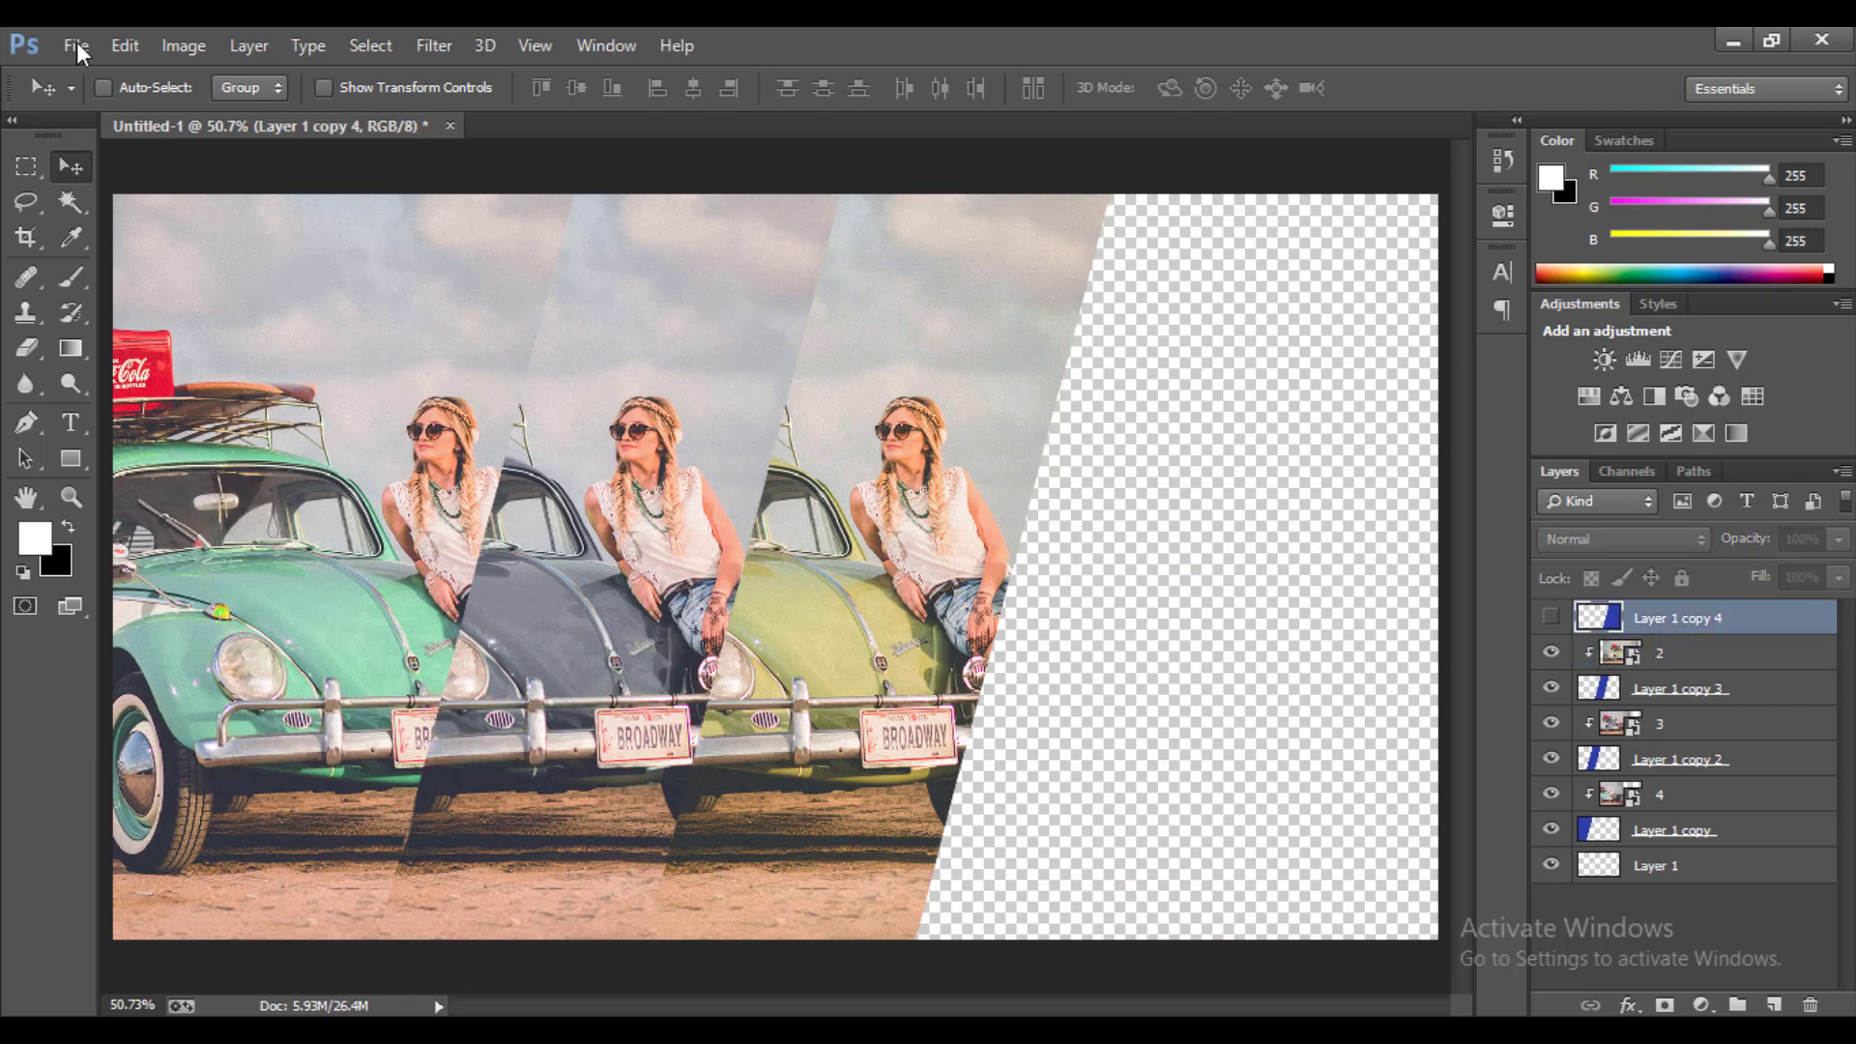
key("ctrl+comma")
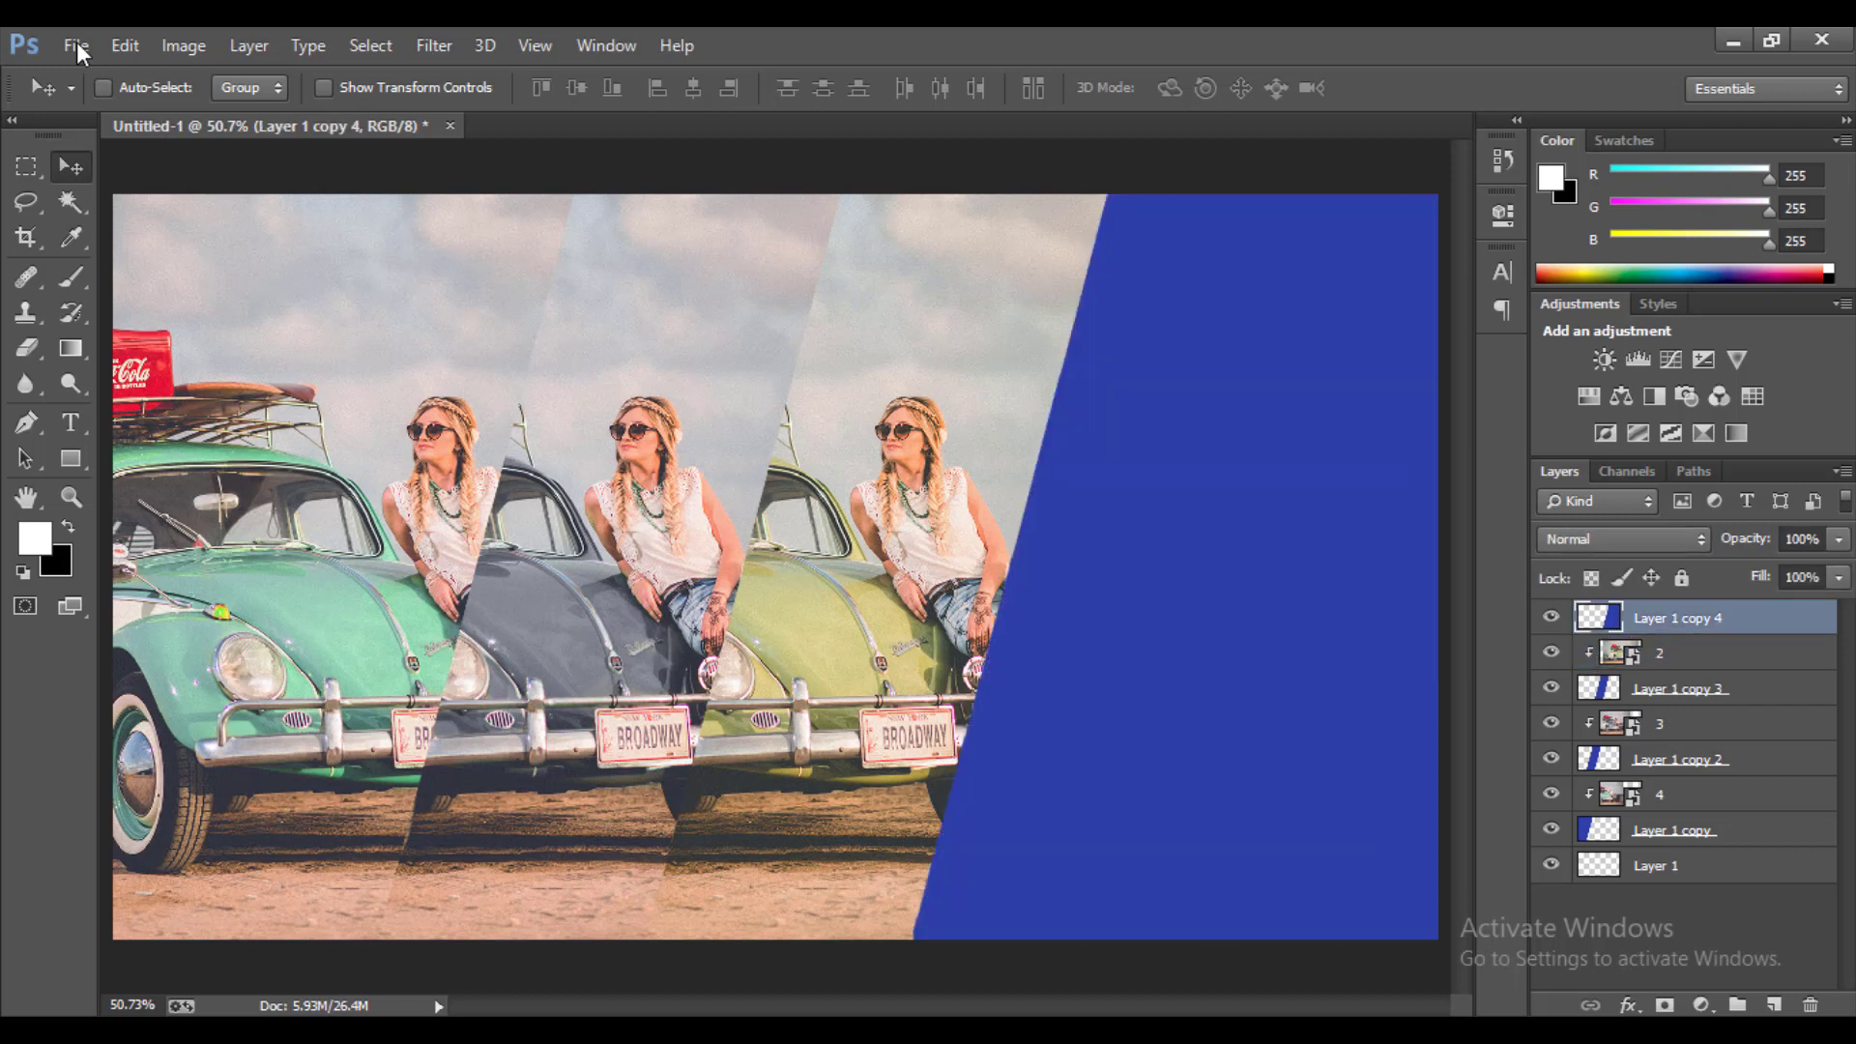
left_click(76, 46)
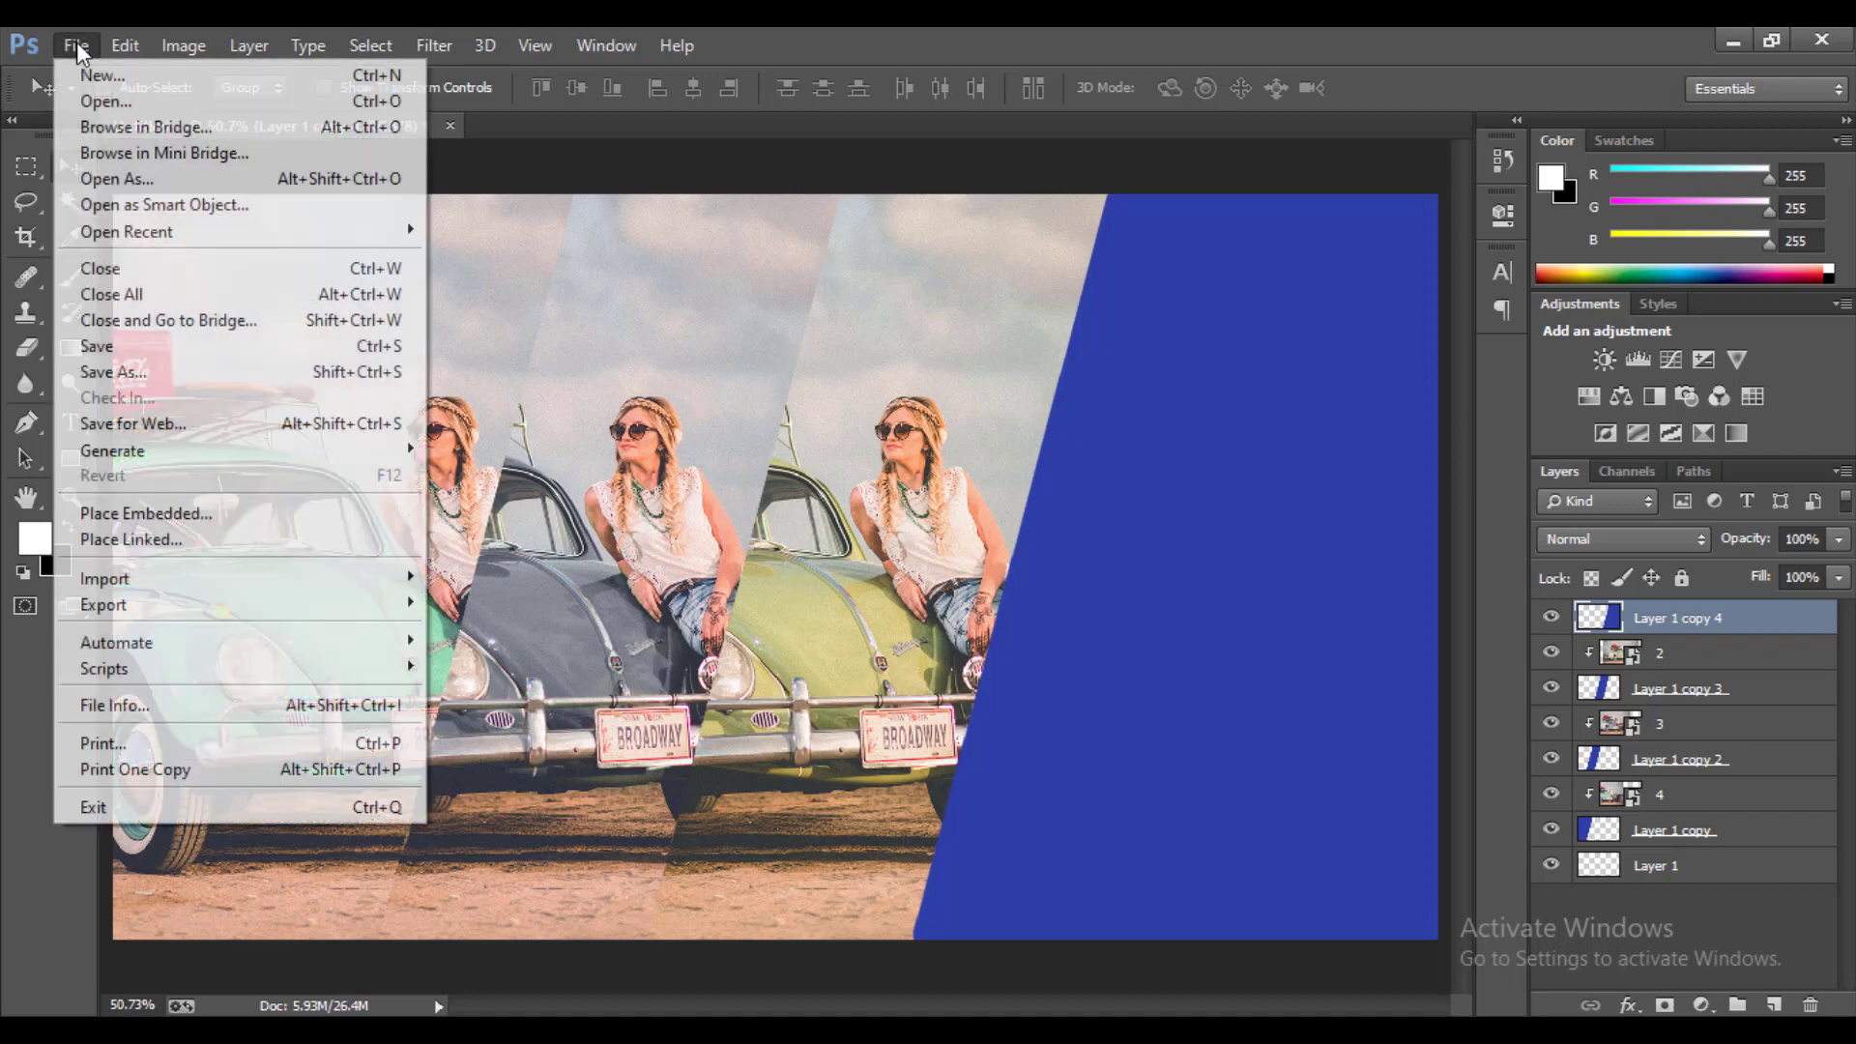
key("l")
key("Return")
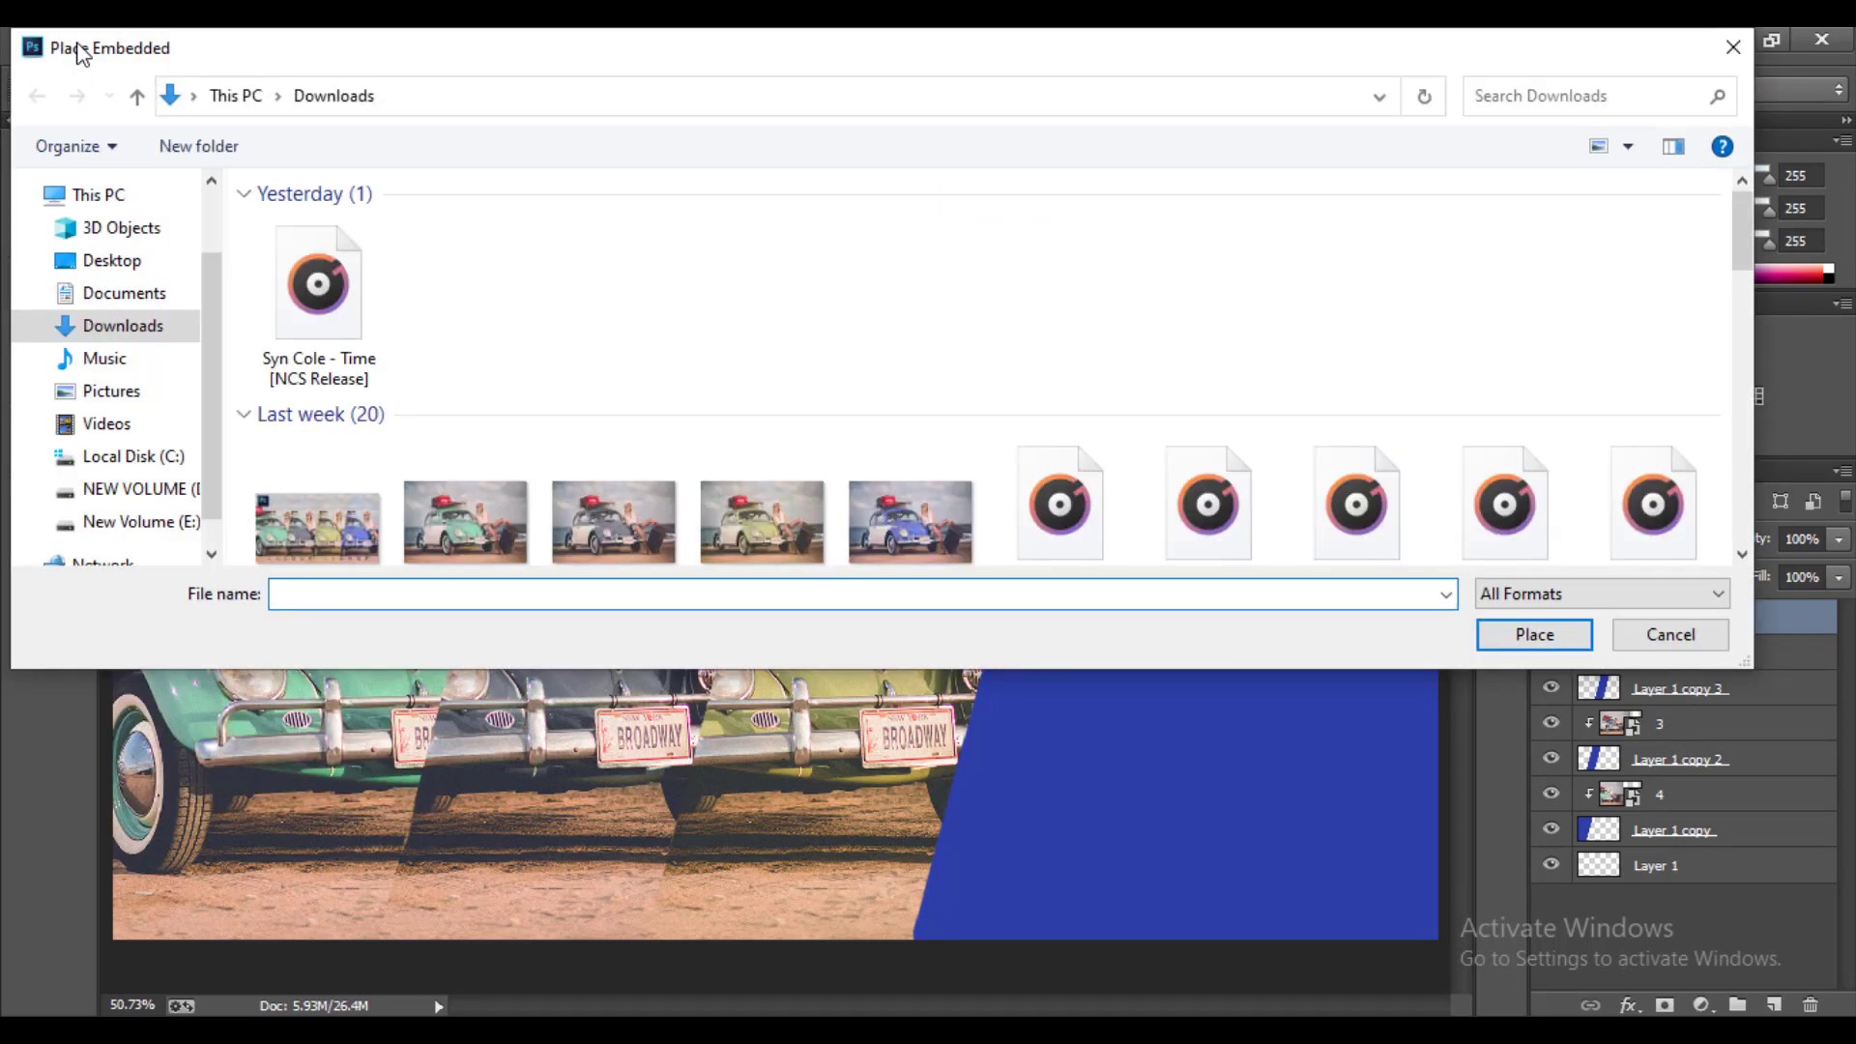
left_click(911, 522)
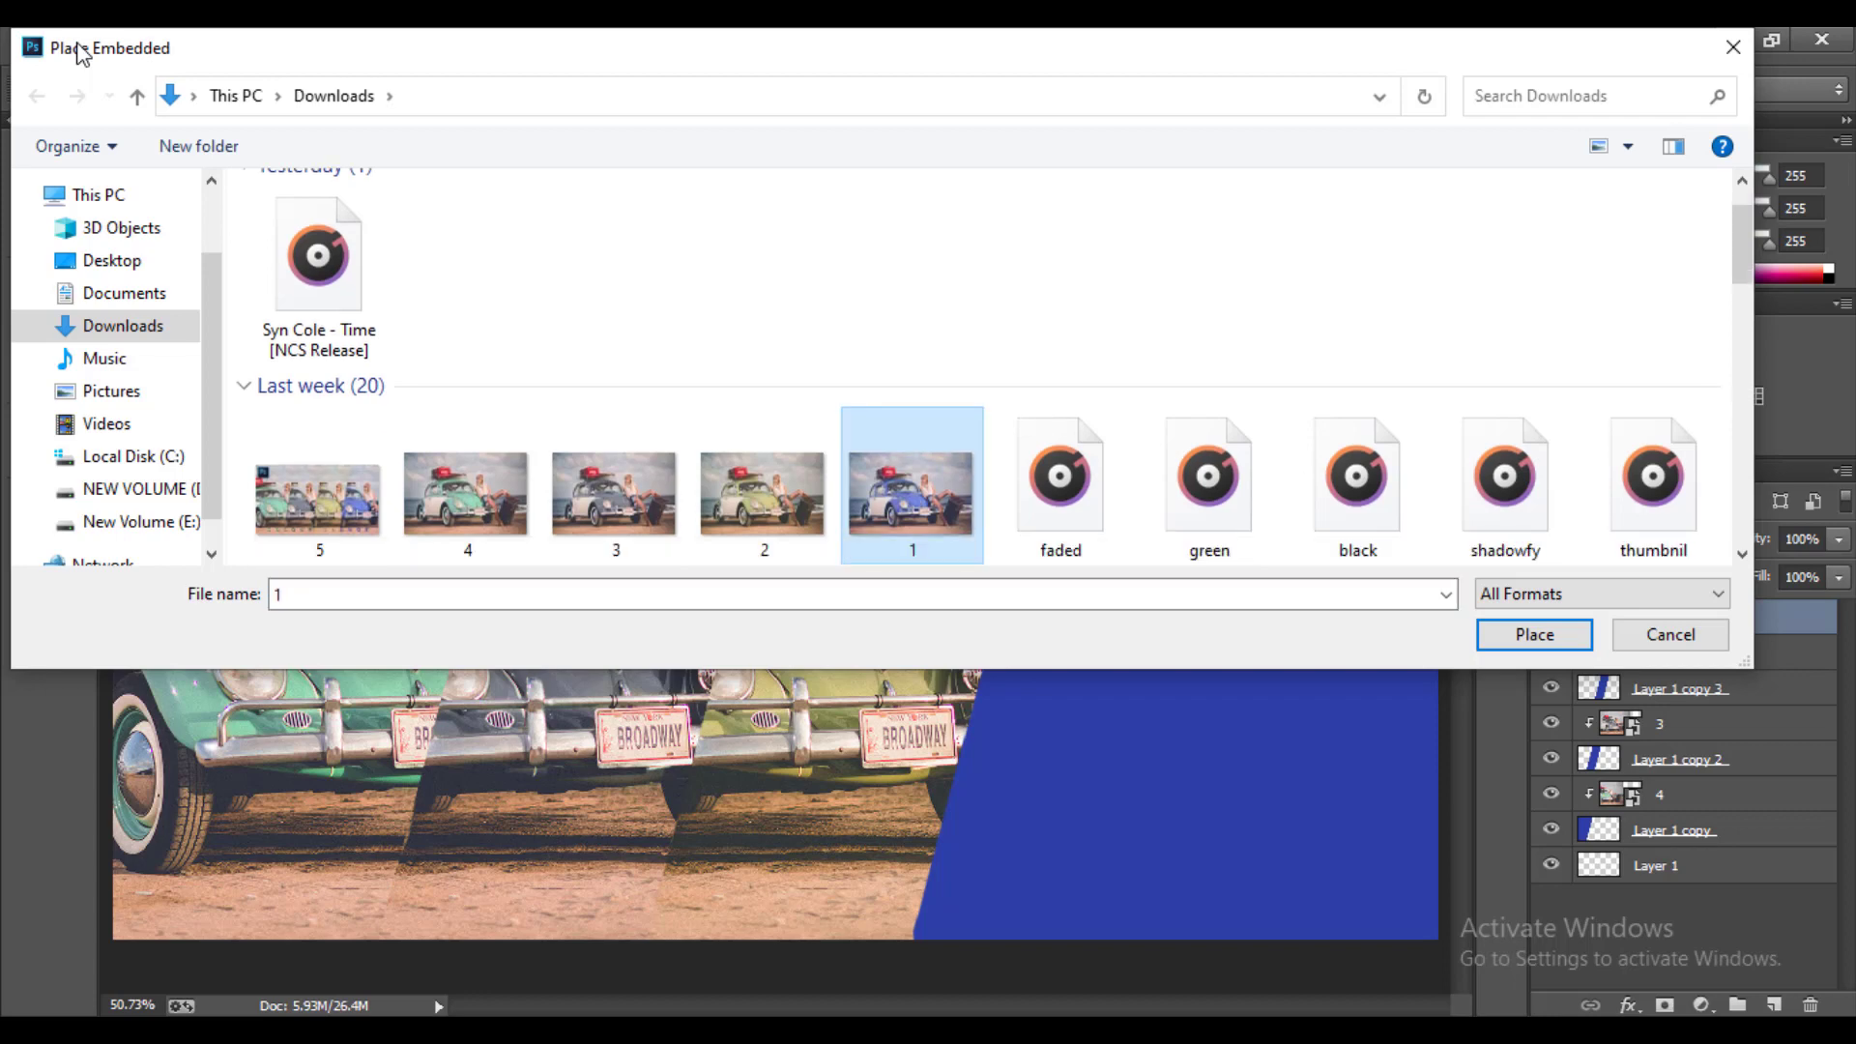
key("Return")
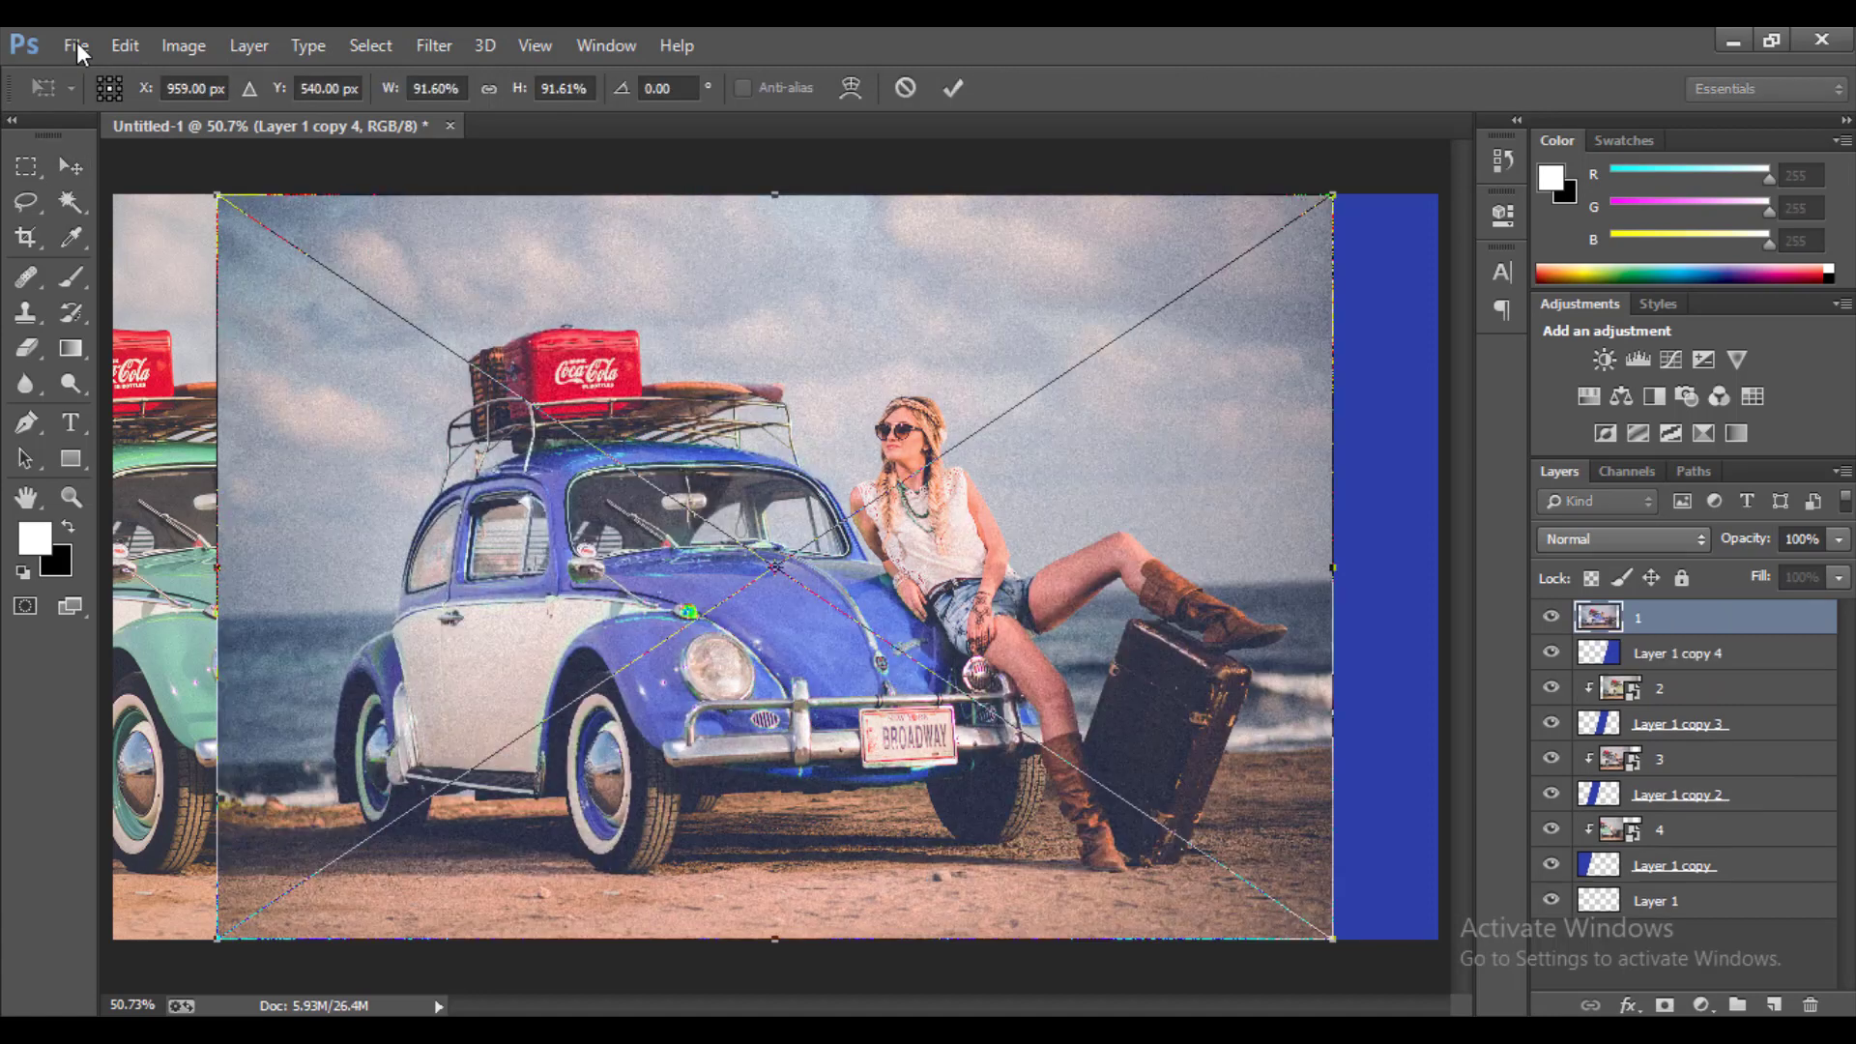
- Shift the blue car photo right to the canvas's right edge and clip it to the stripe on Layer 1 copy 4
left_click_drag(833, 656, 1073, 656)
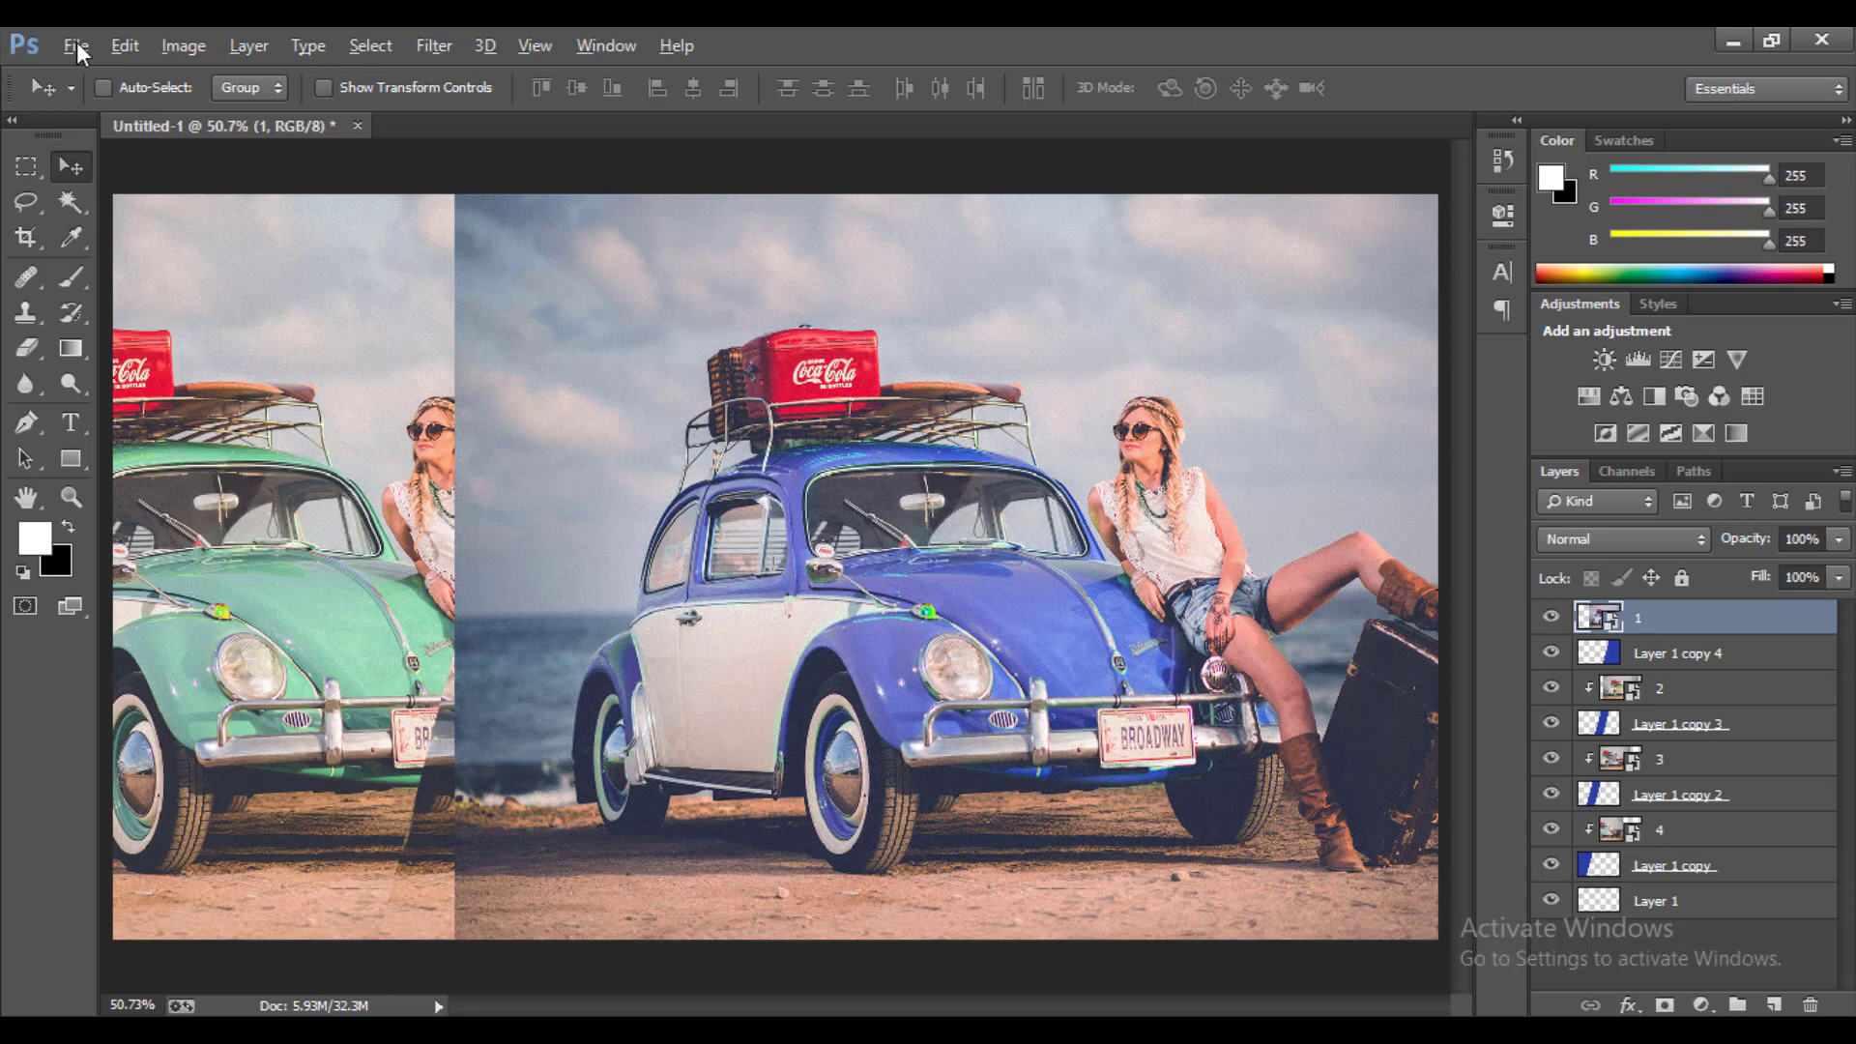
key("ctrl+alt+g")
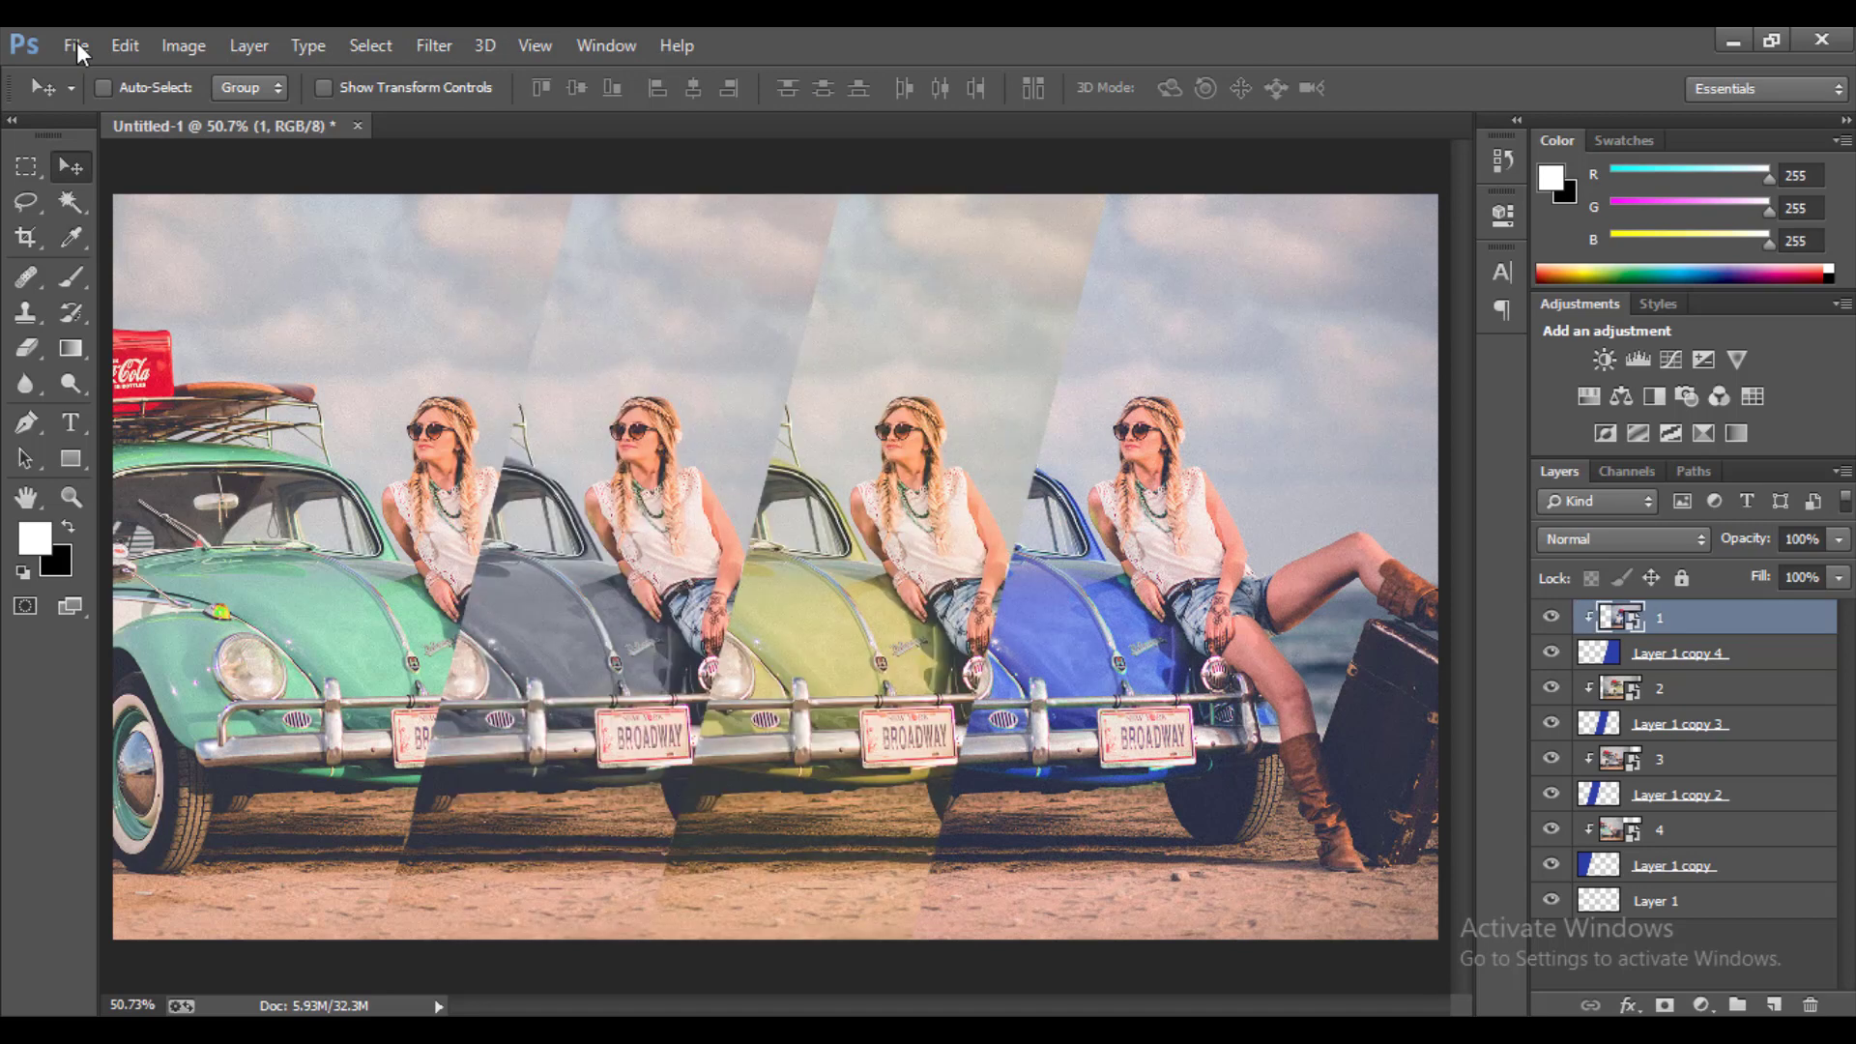
mouse_move(1137, 646)
left_mouse_down()
mouse_move(1174, 644)
mouse_move(1125, 638)
mouse_move(1140, 642)
left_mouse_up()
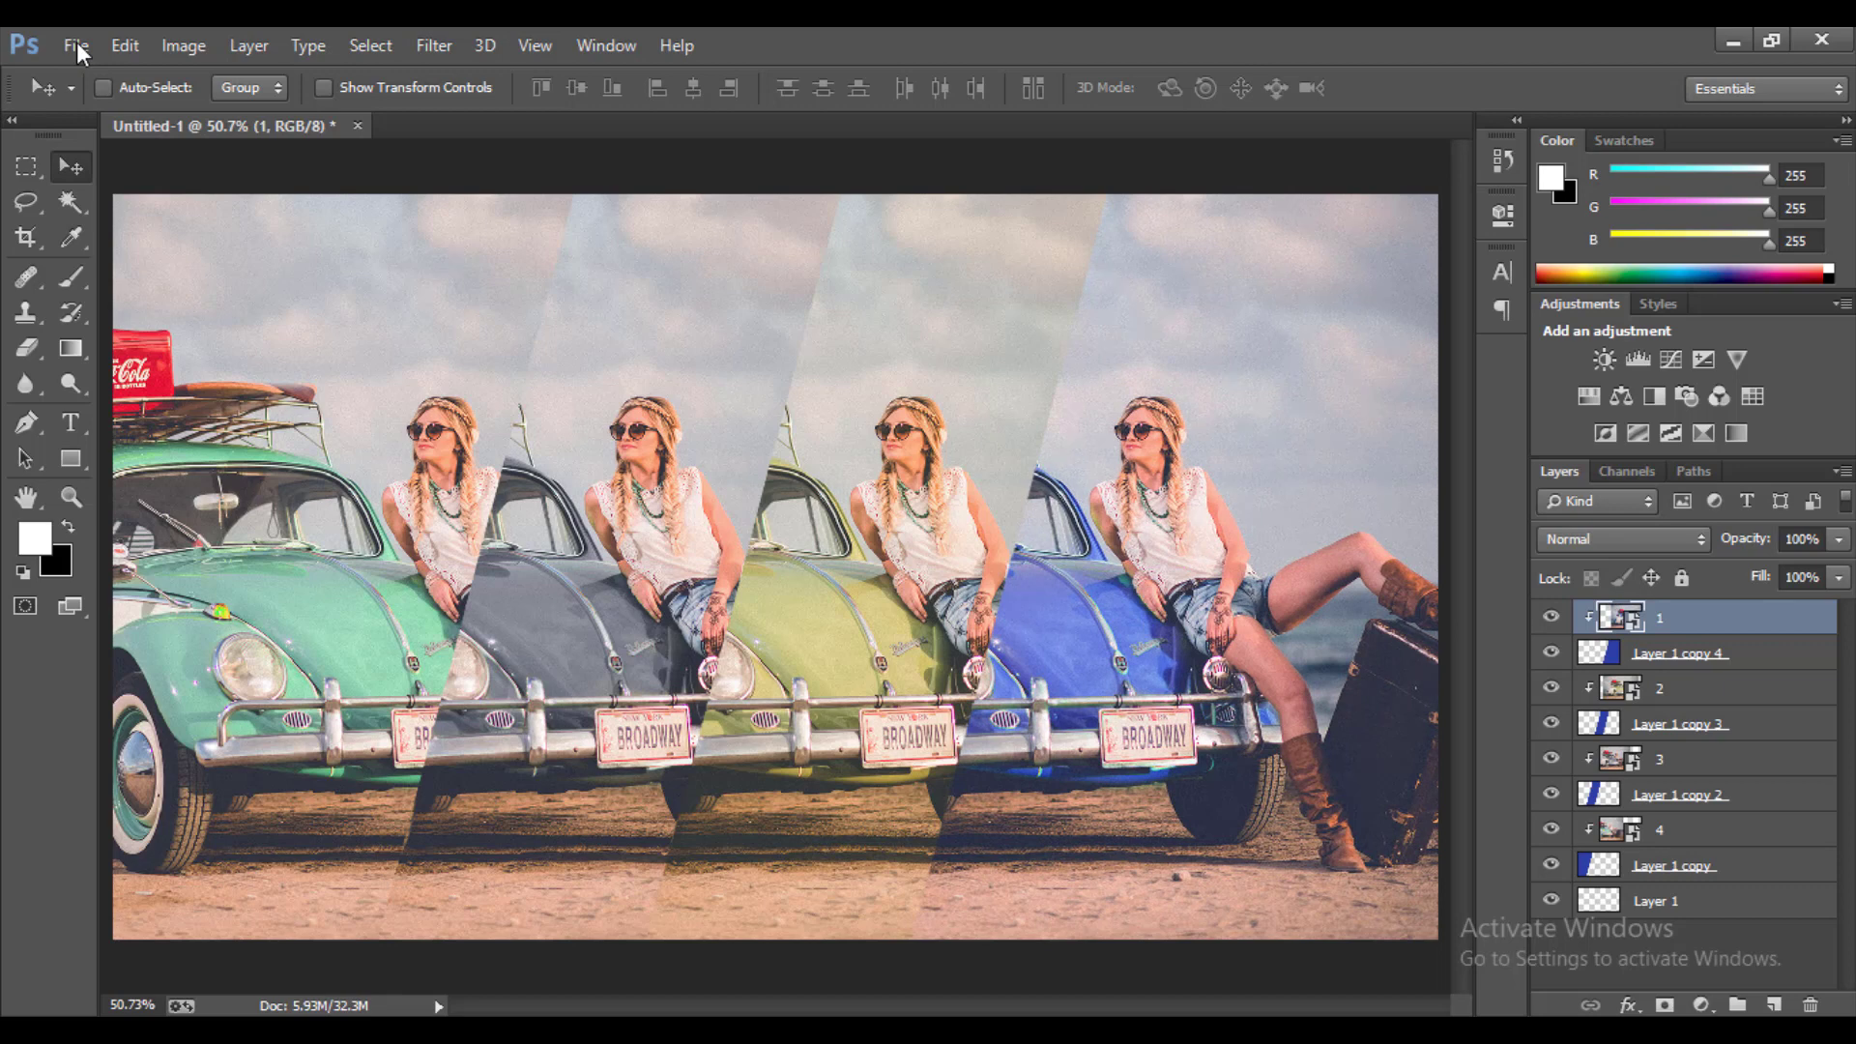
- Add a Drop Shadow layer style with its default settings to the blue car photo layer 1
key("alt+bracketleft")
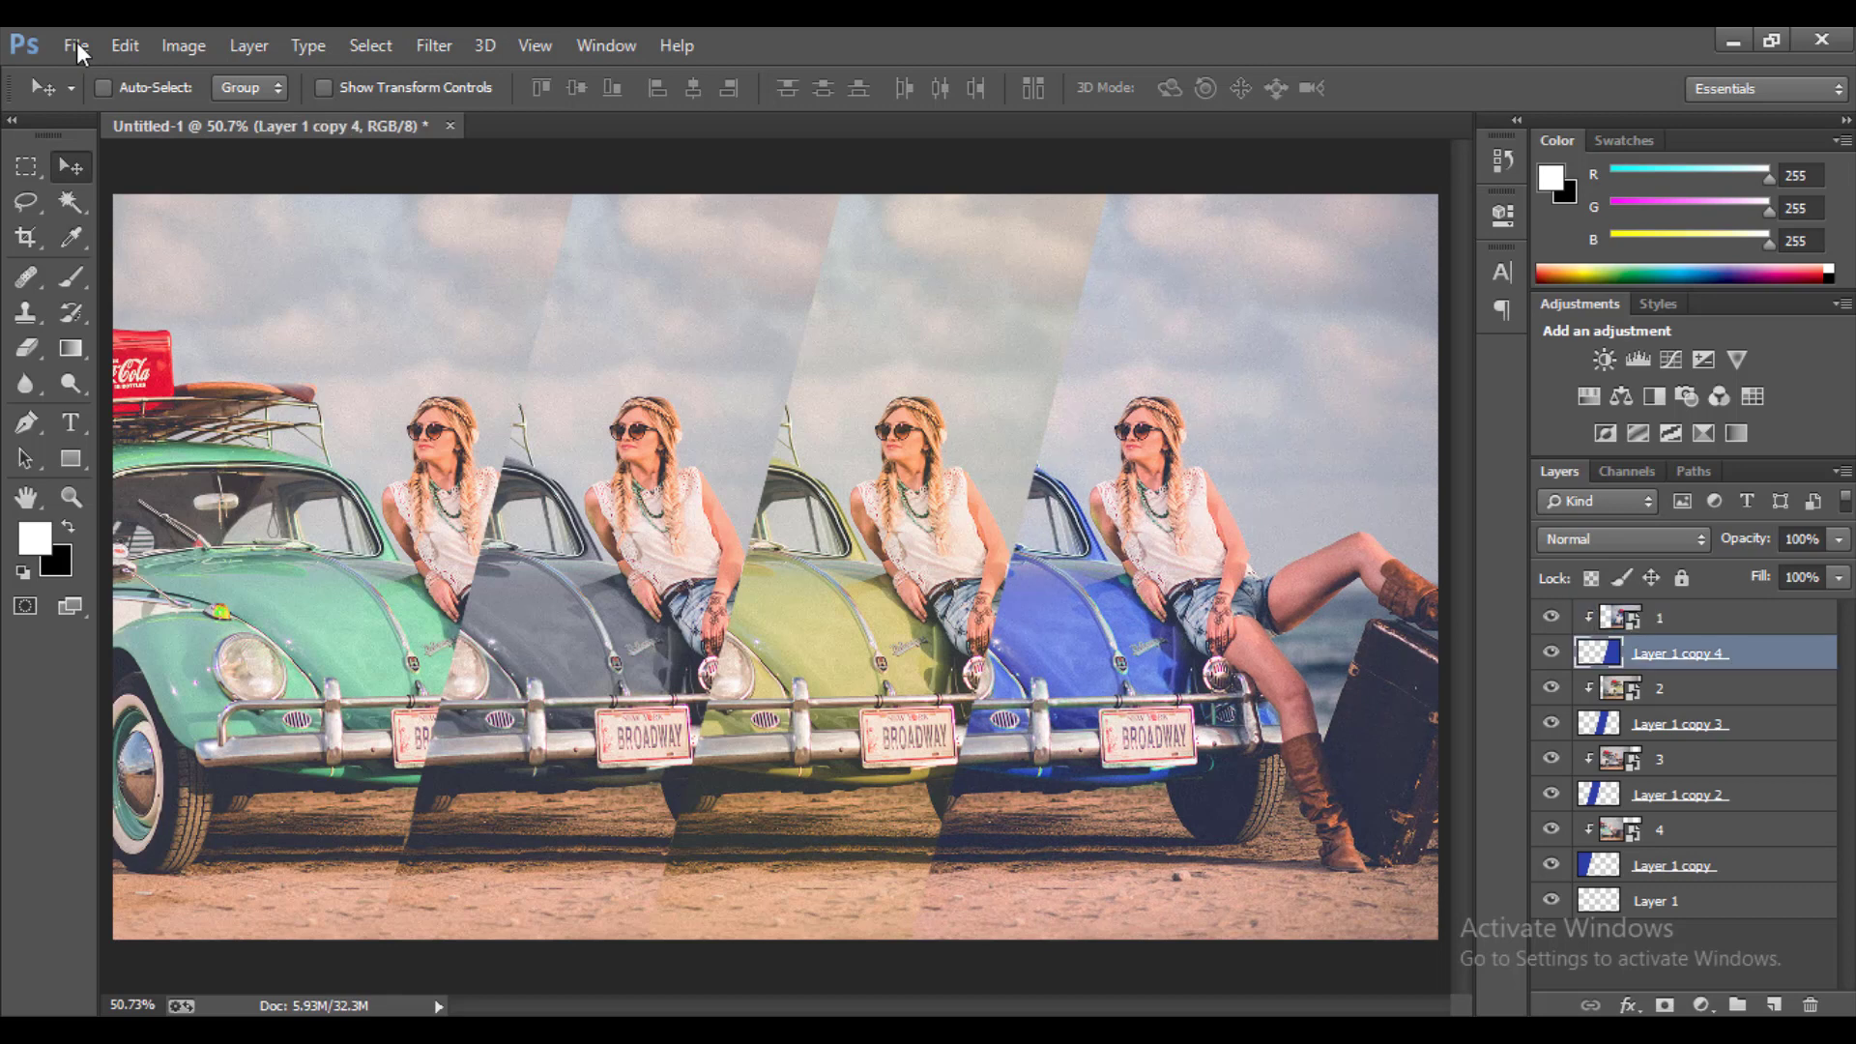
key("alt+bracketright")
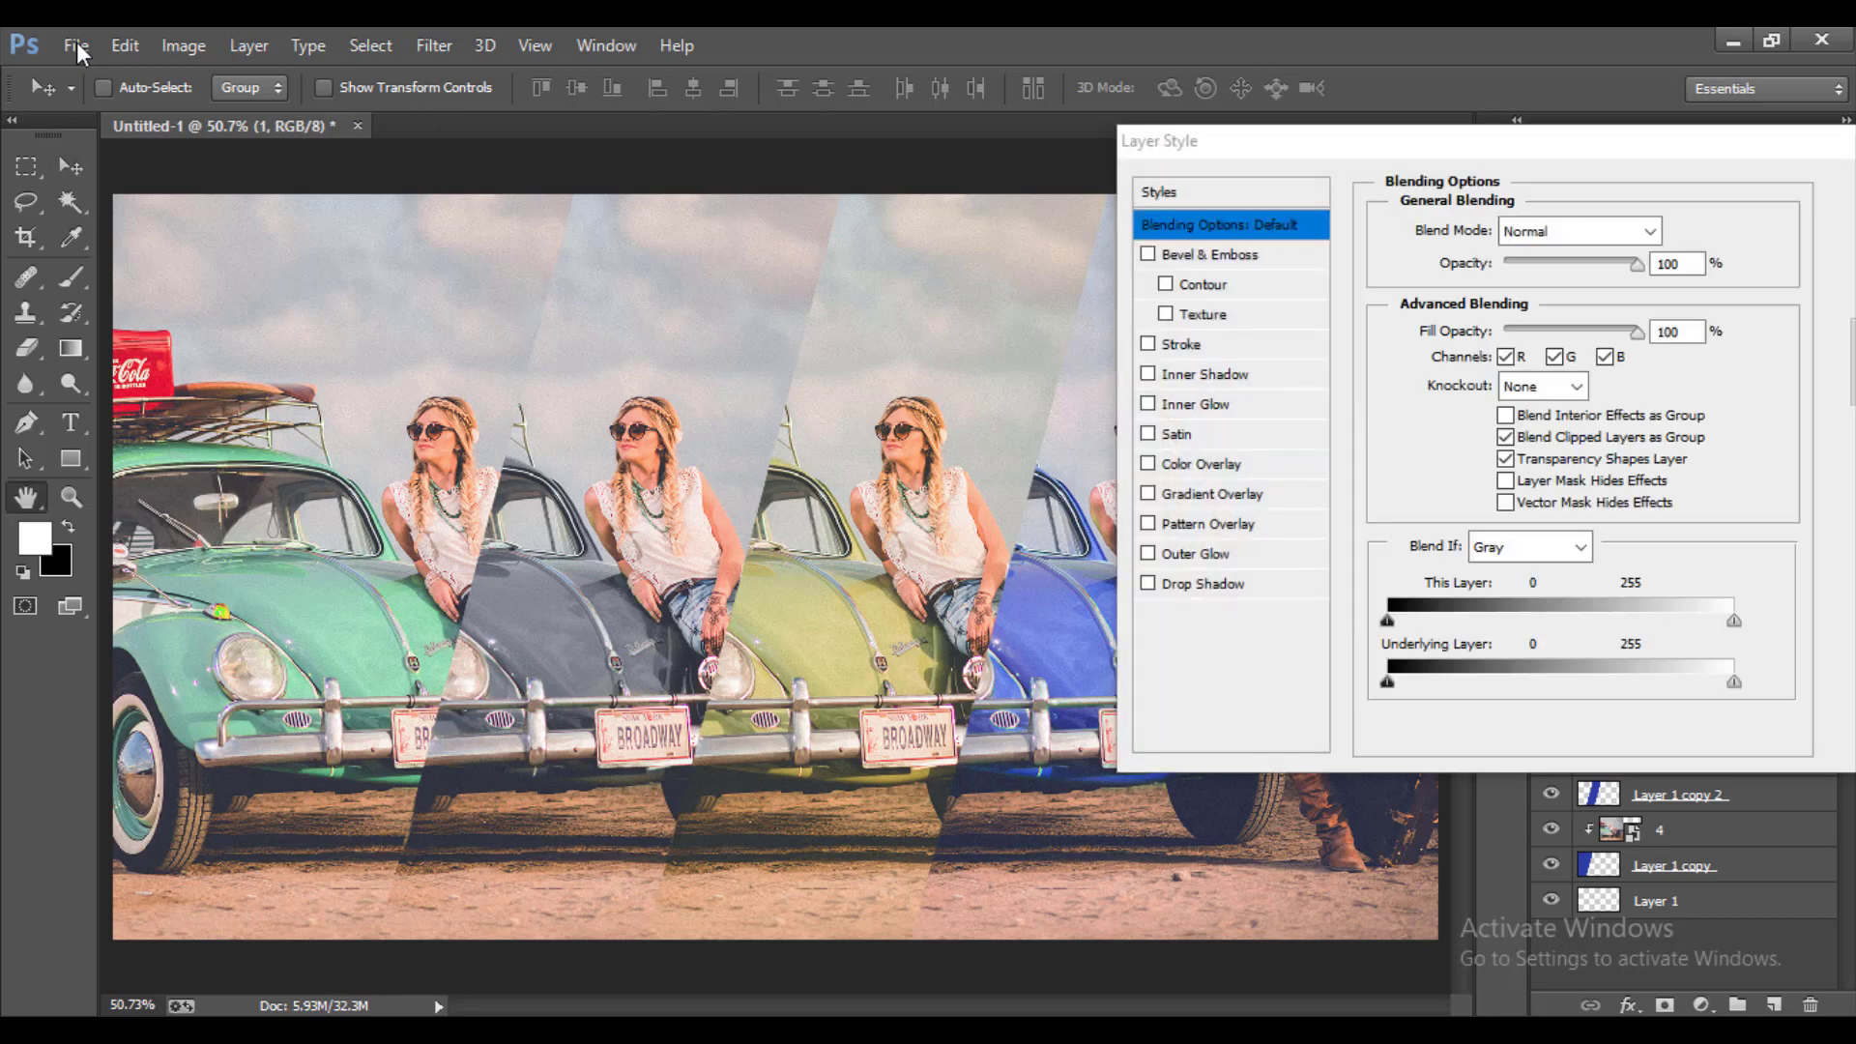
left_click(1147, 583)
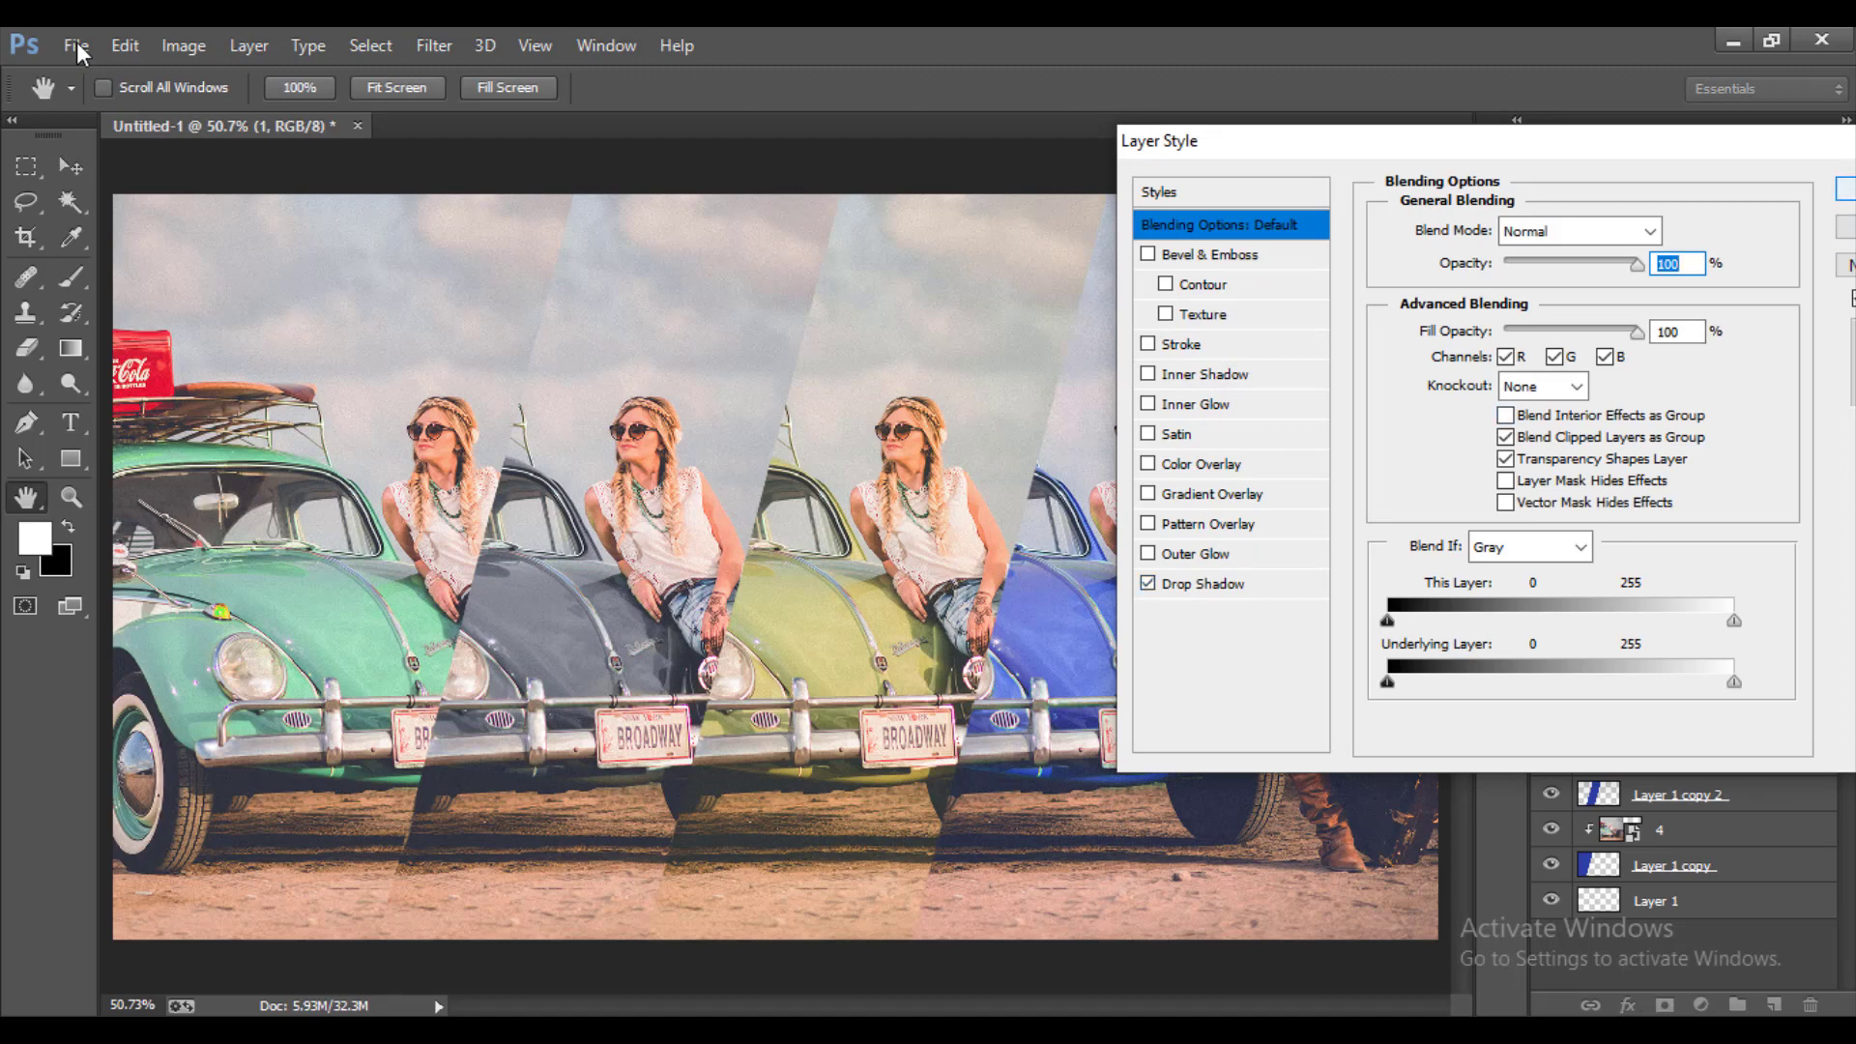
key("Return")
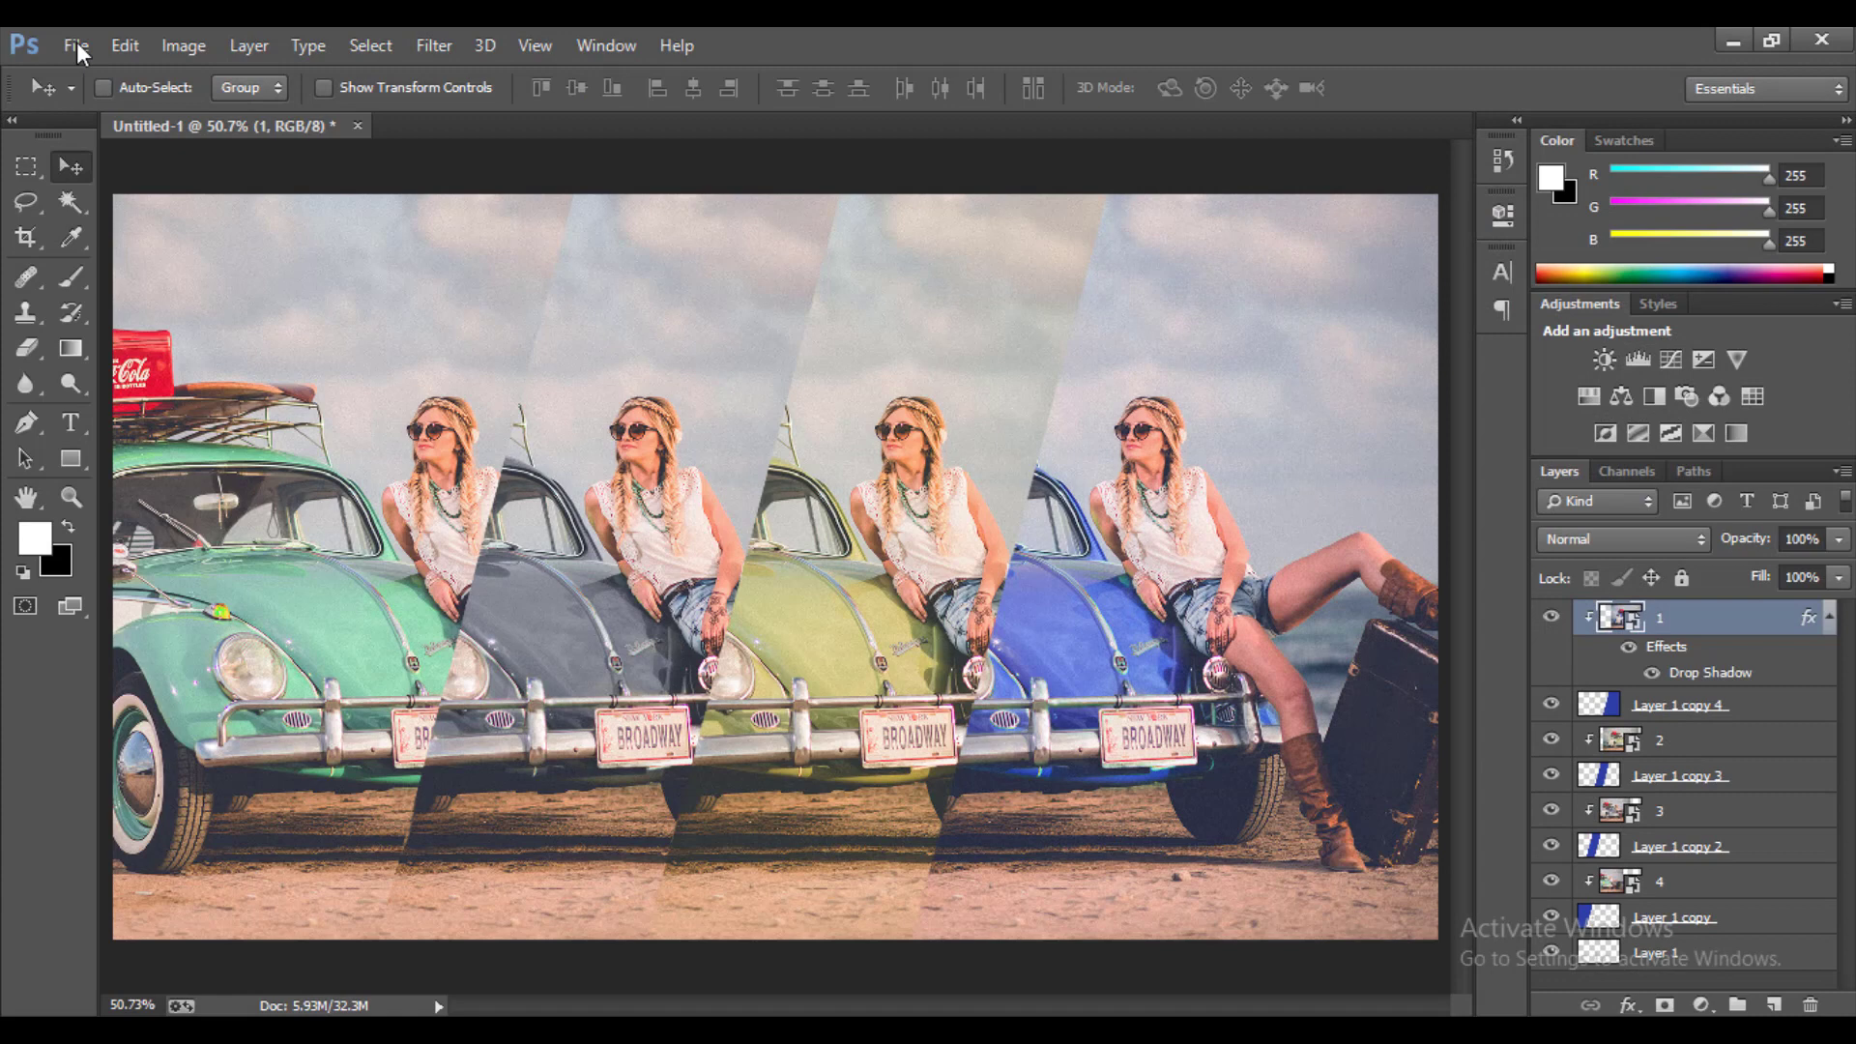
- Add a Drop Shadow layer style with its default settings to the car photo layers 2 and 4
left_click(1703, 739)
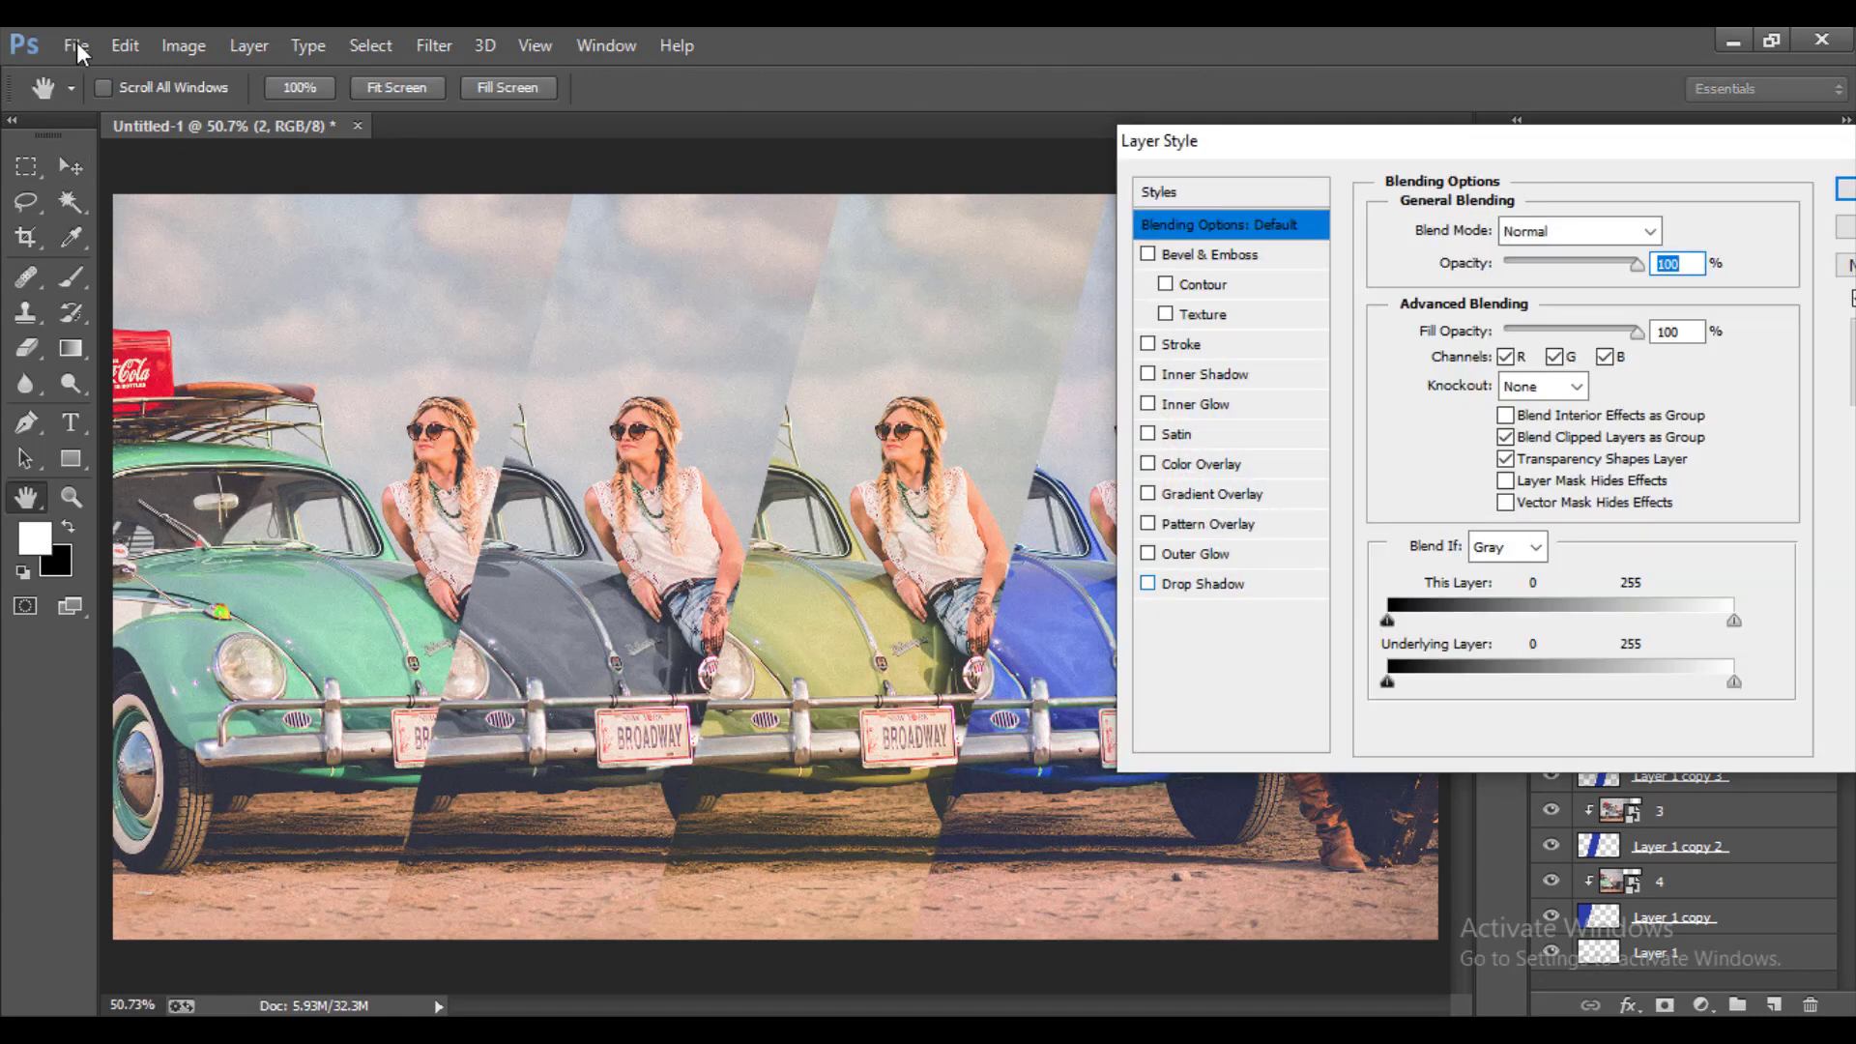
left_click(1147, 583)
left_click(1847, 188)
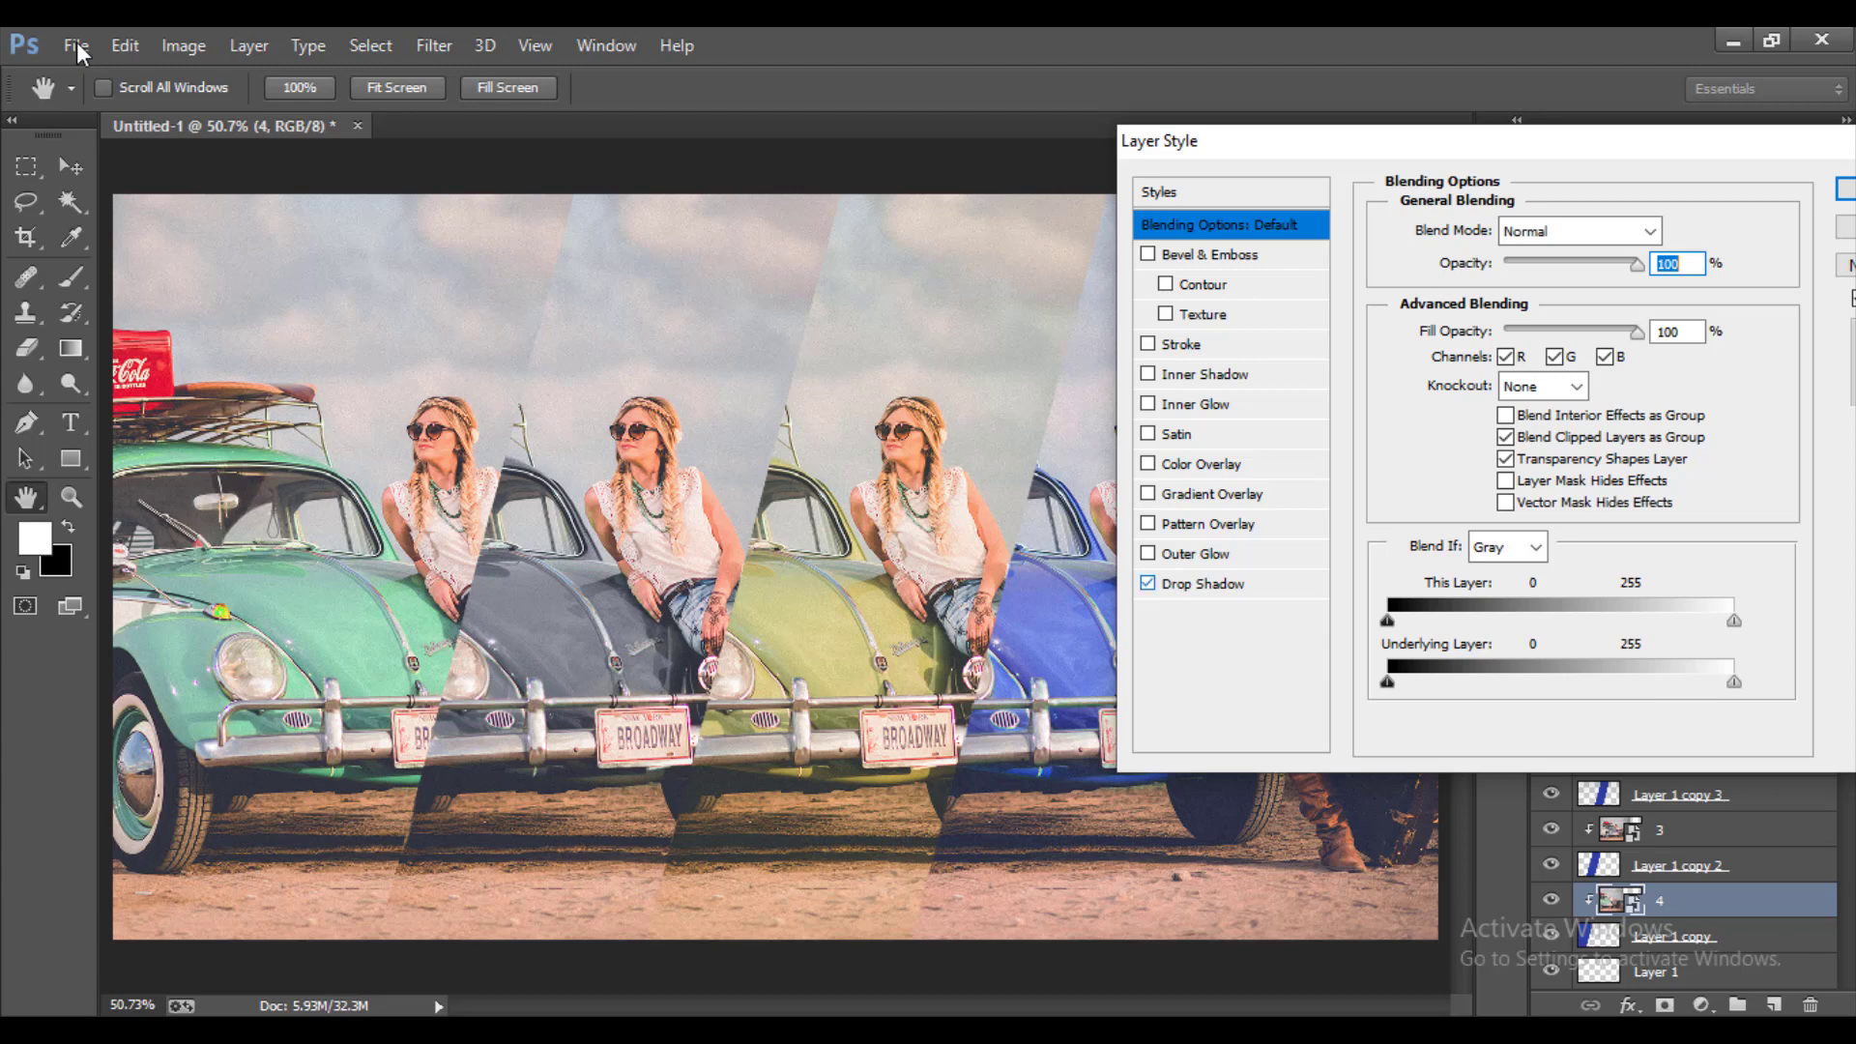
key("Return")
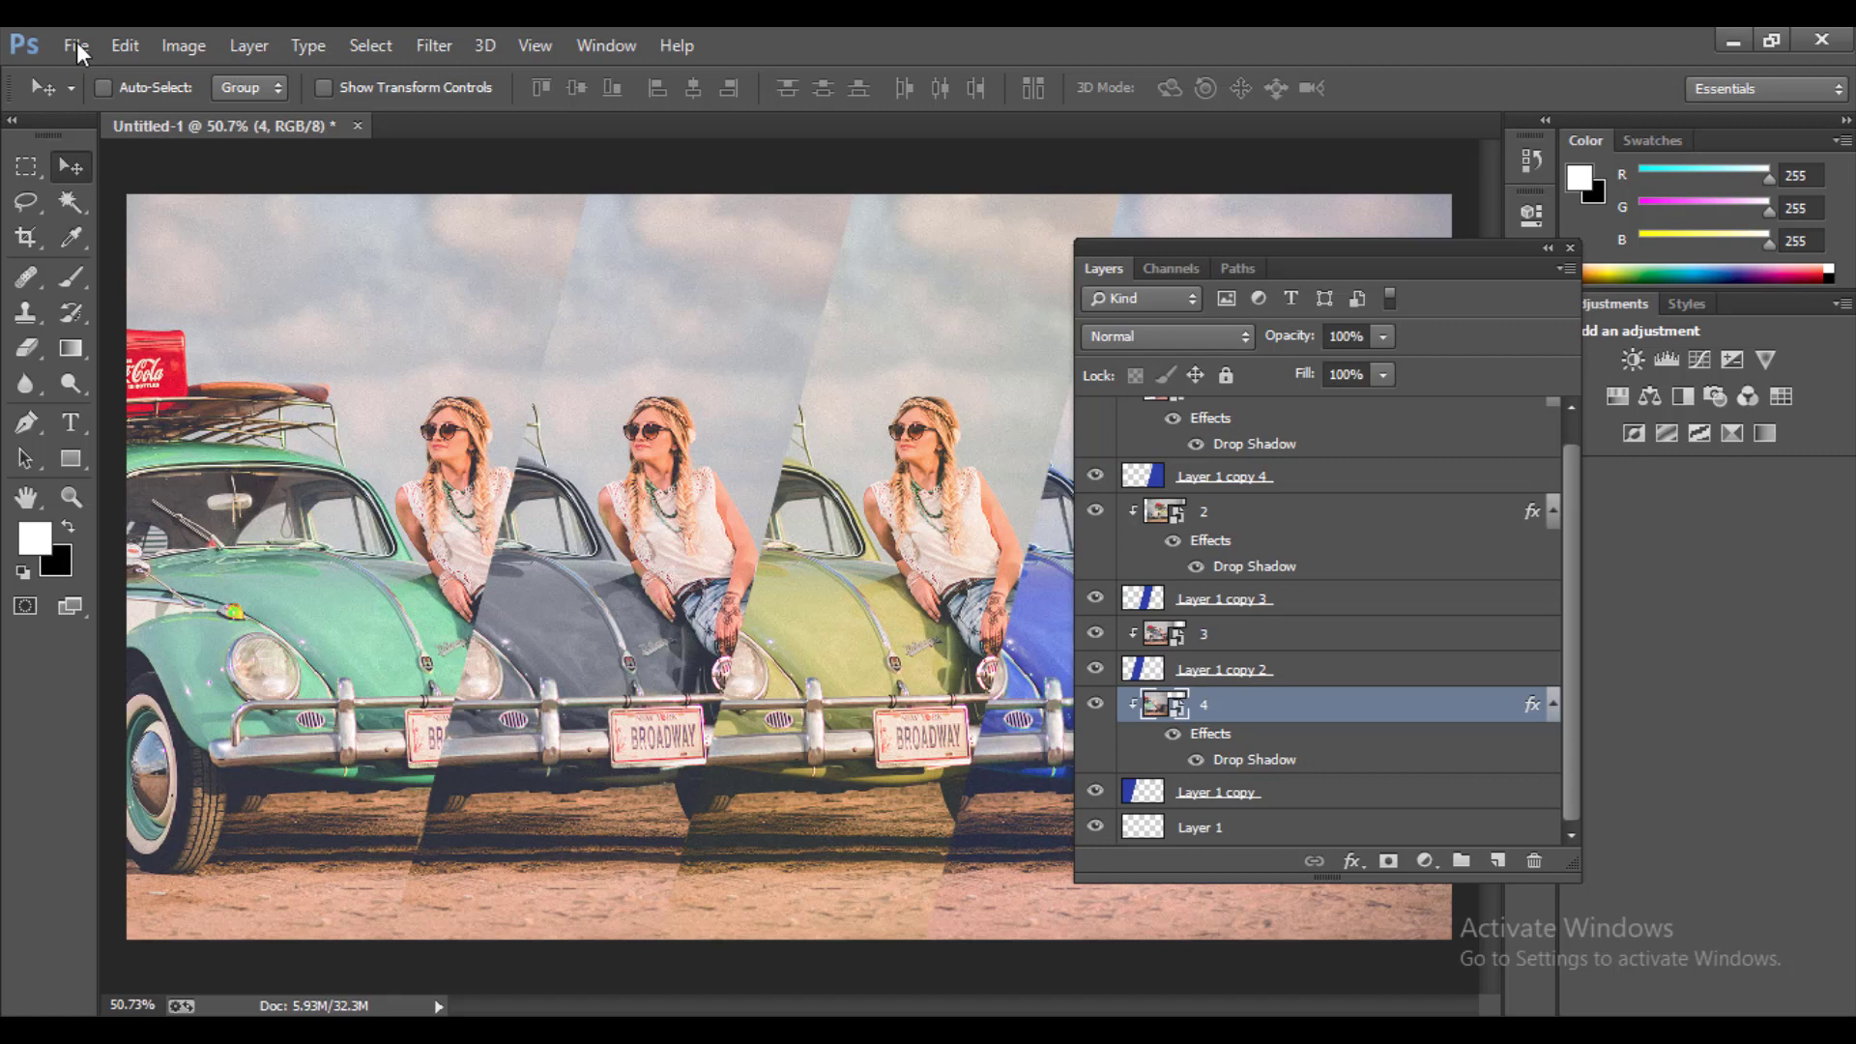
- Briefly hide and show again photo layer 4, the Layer 1 copy 3 stripe and photo layer 1 to examine how each contributes to the layout
key("ctrl+comma")
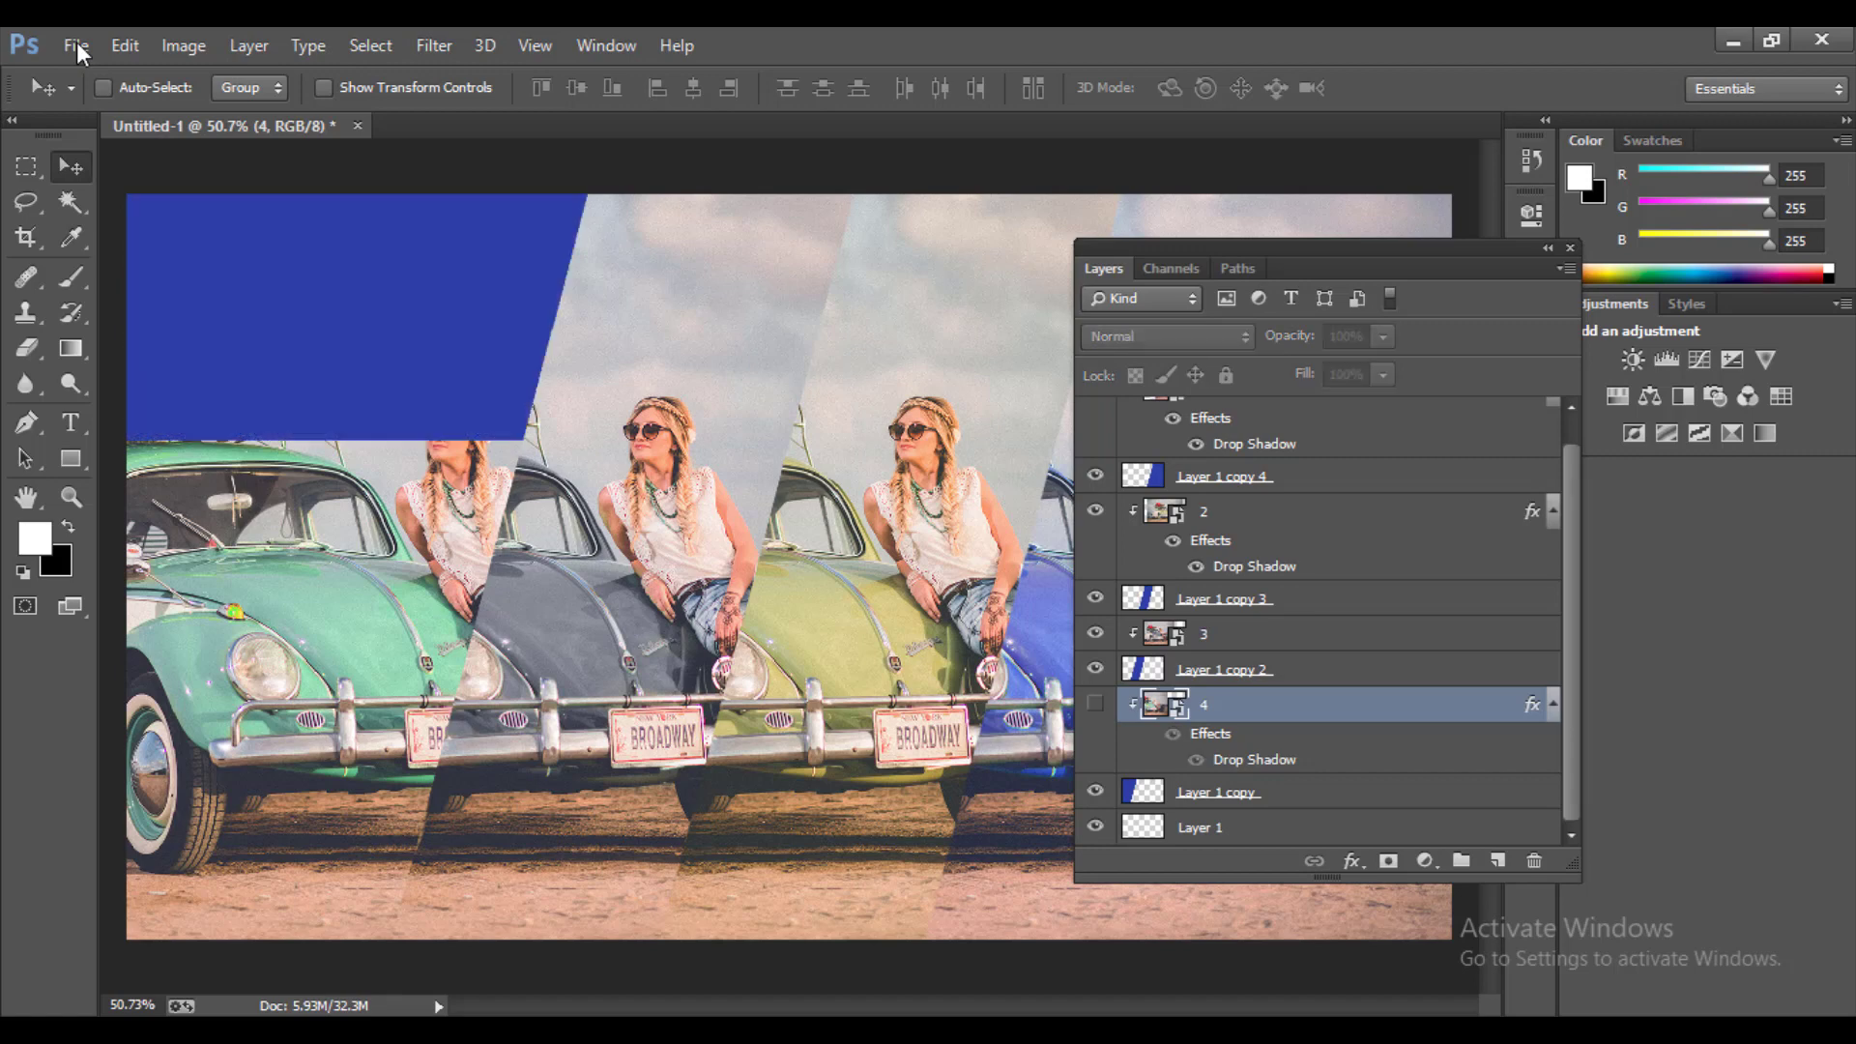
key("ctrl+comma")
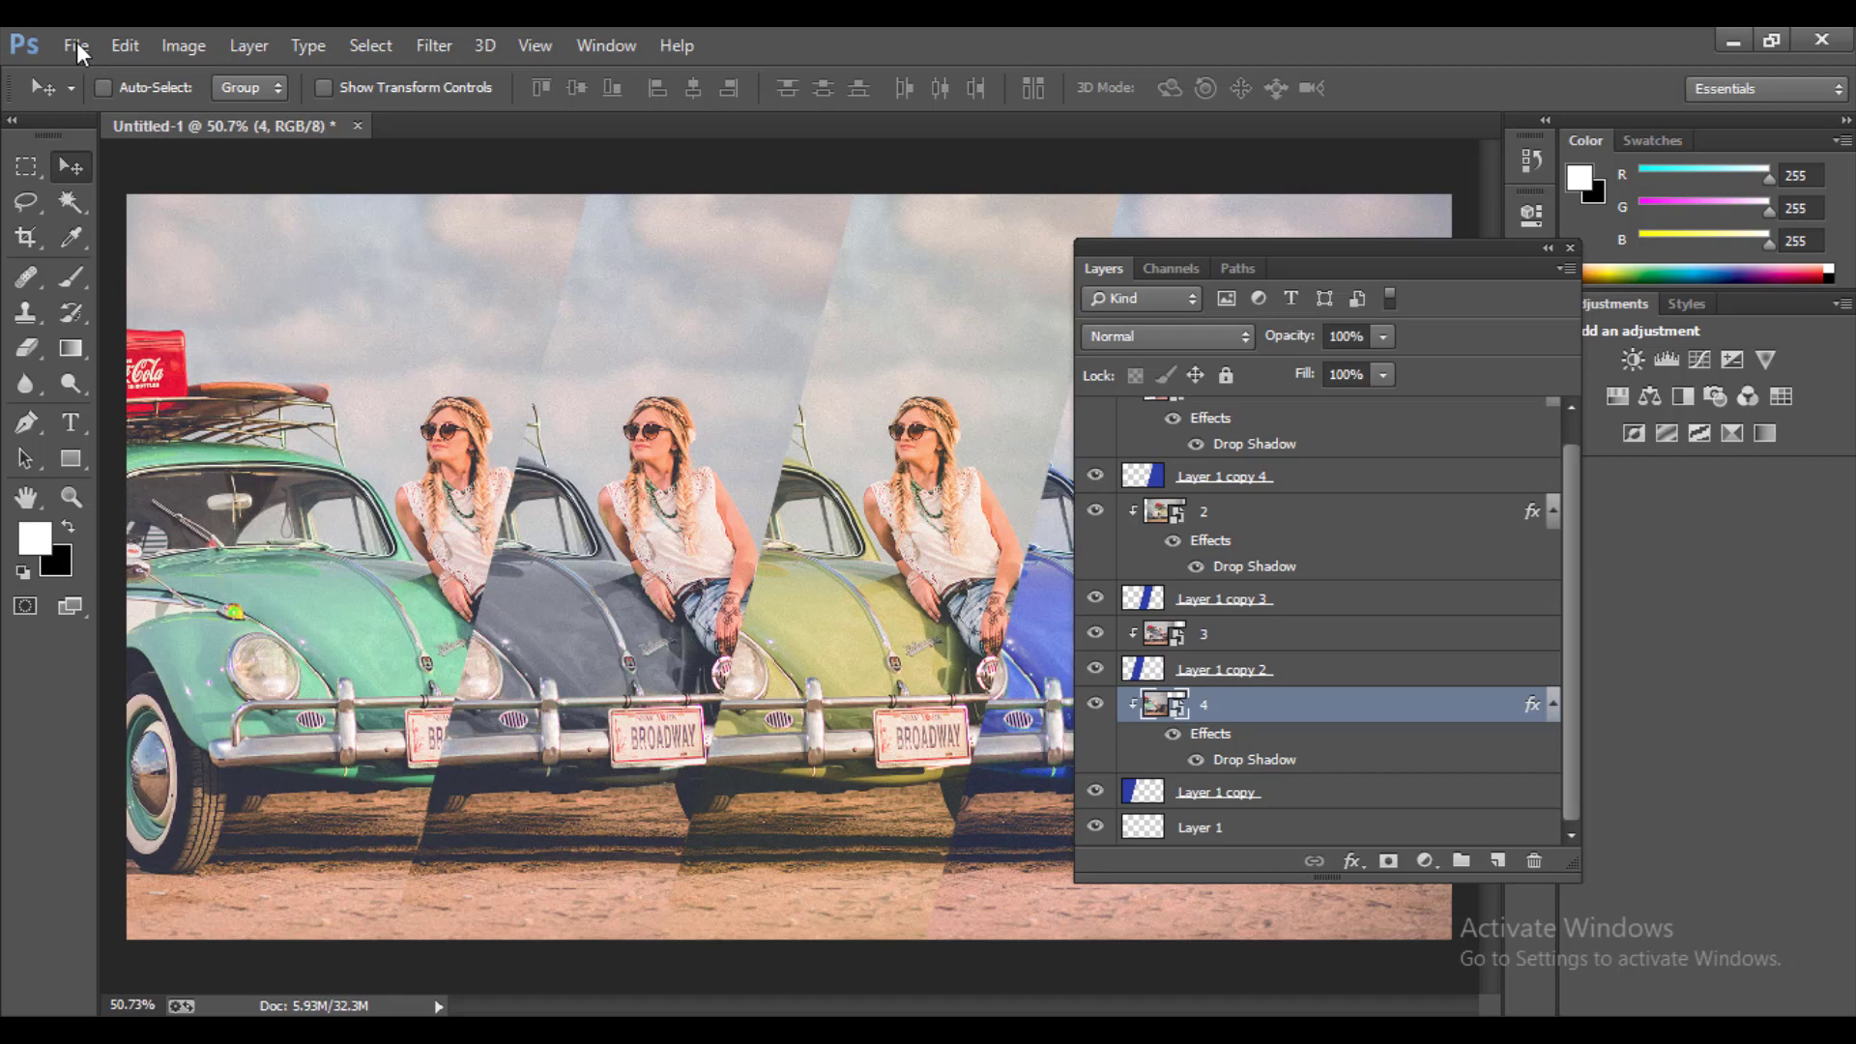
key("ctrl+alt+z")
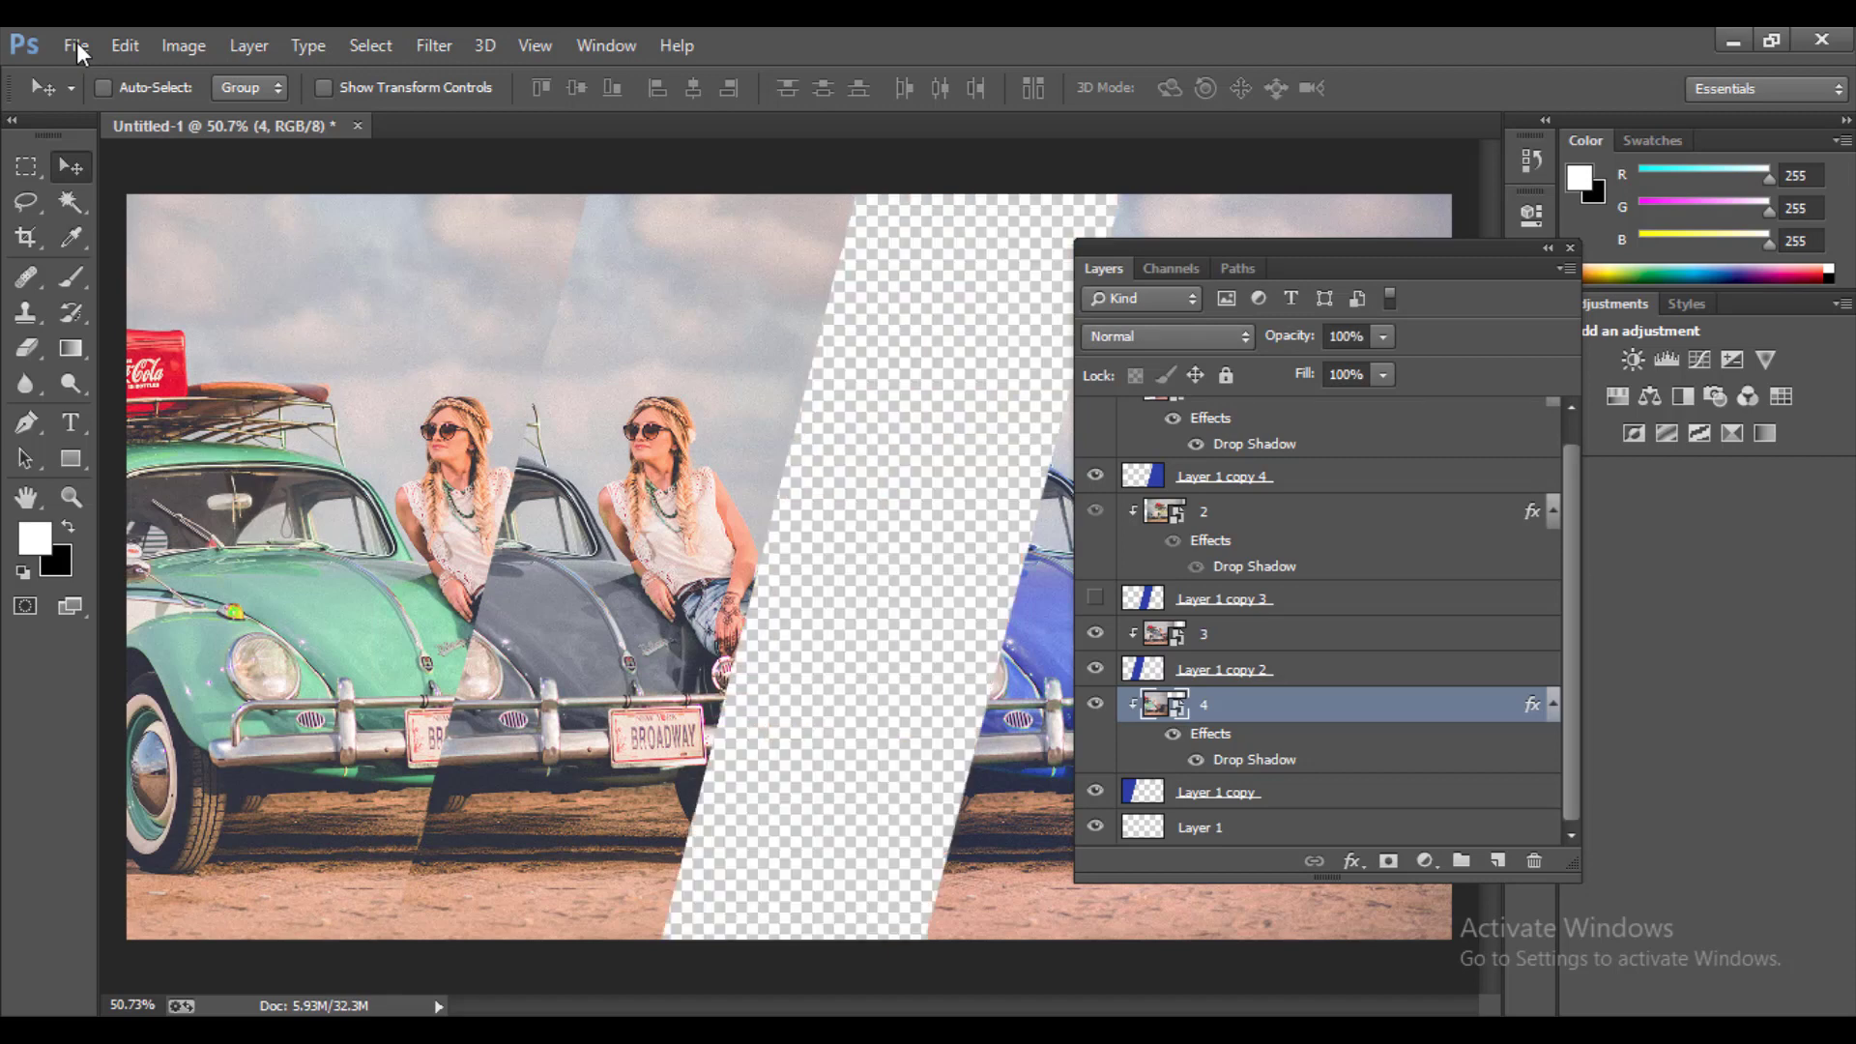
key("ctrl+alt+z")
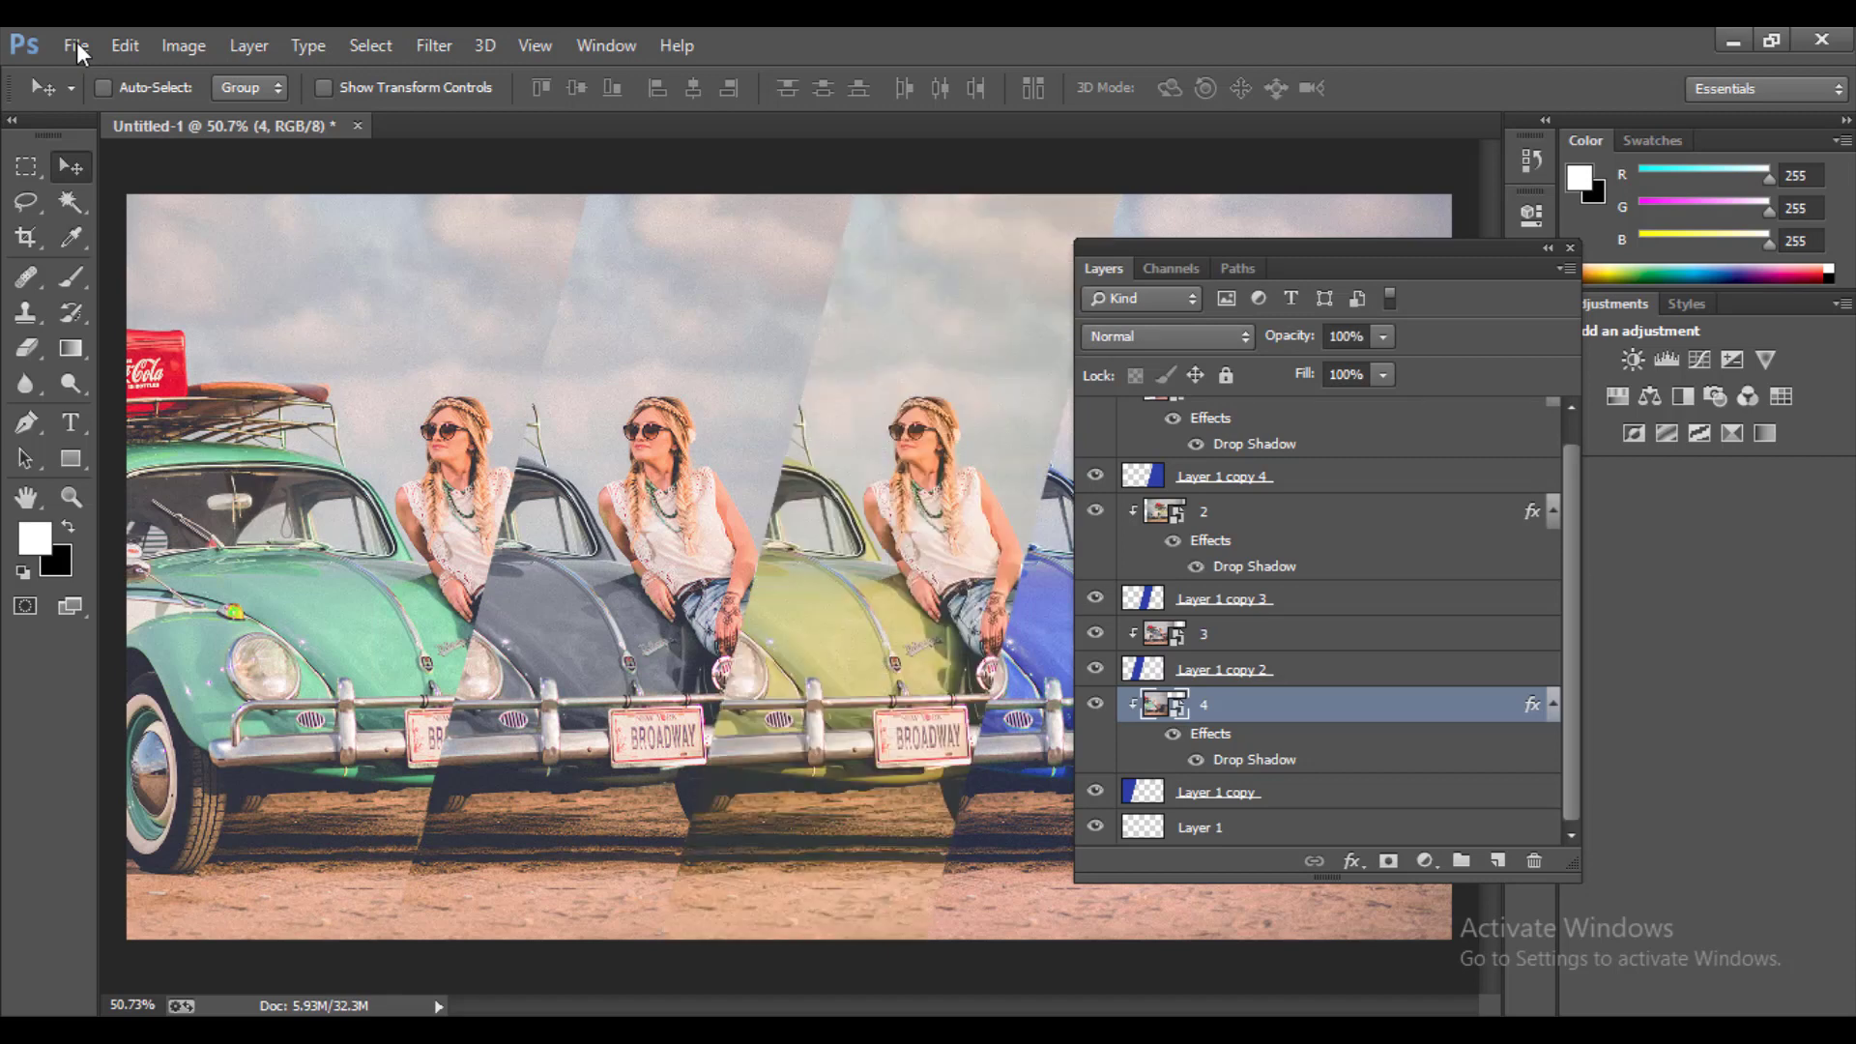
key("ctrl+alt+z")
key("ctrl+alt+z")
key("ctrl+alt+z")
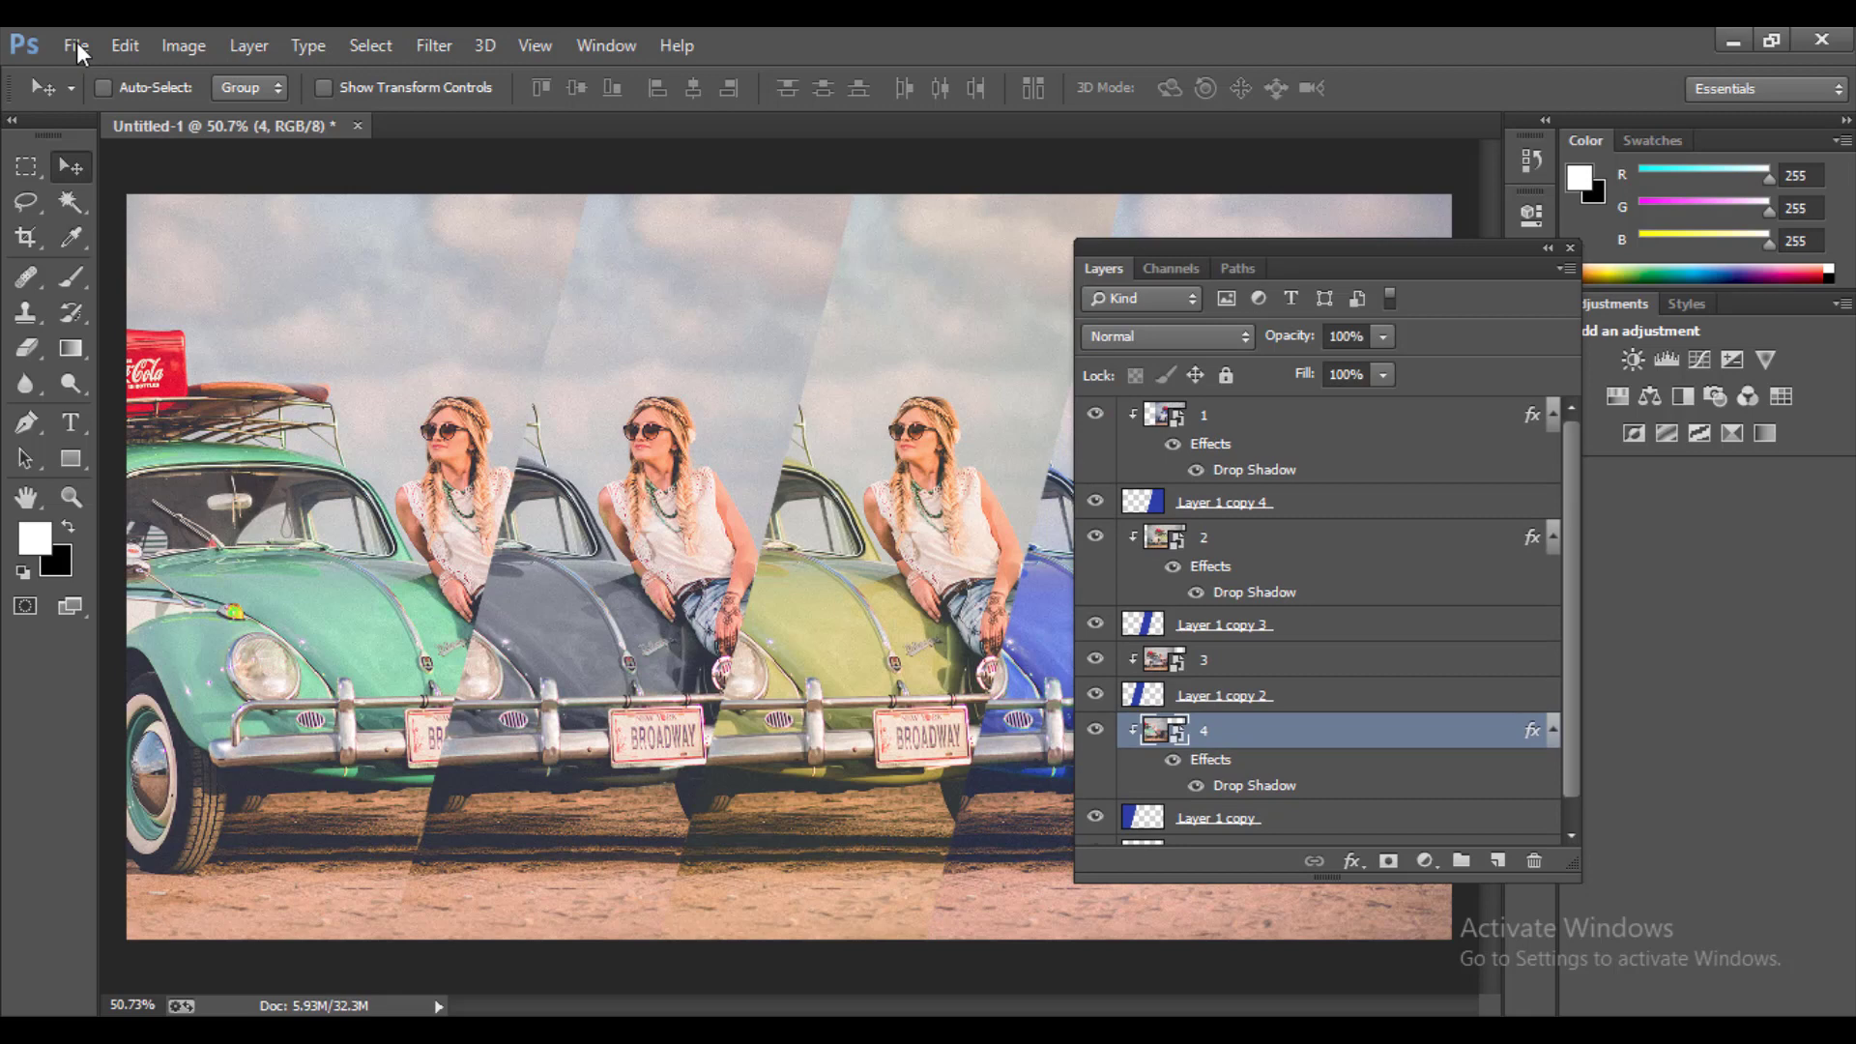
key("ctrl+alt+z")
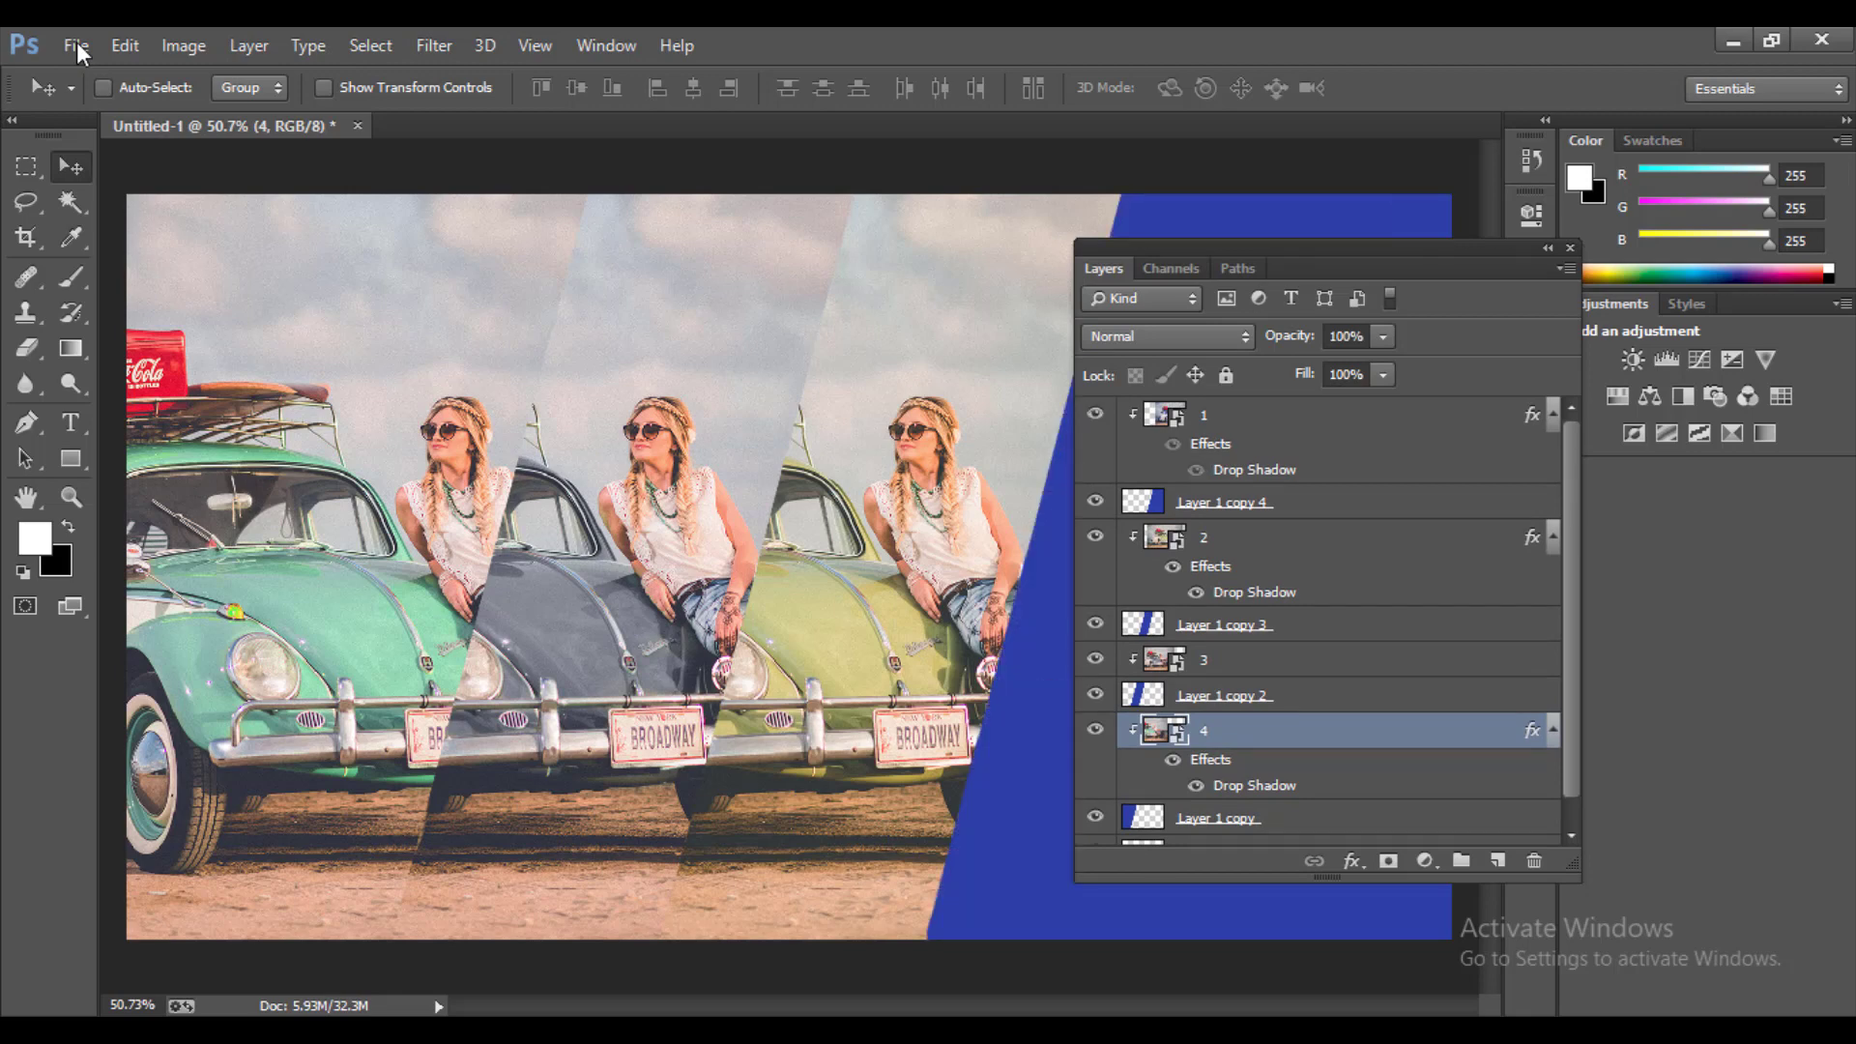
key("ctrl+alt+z")
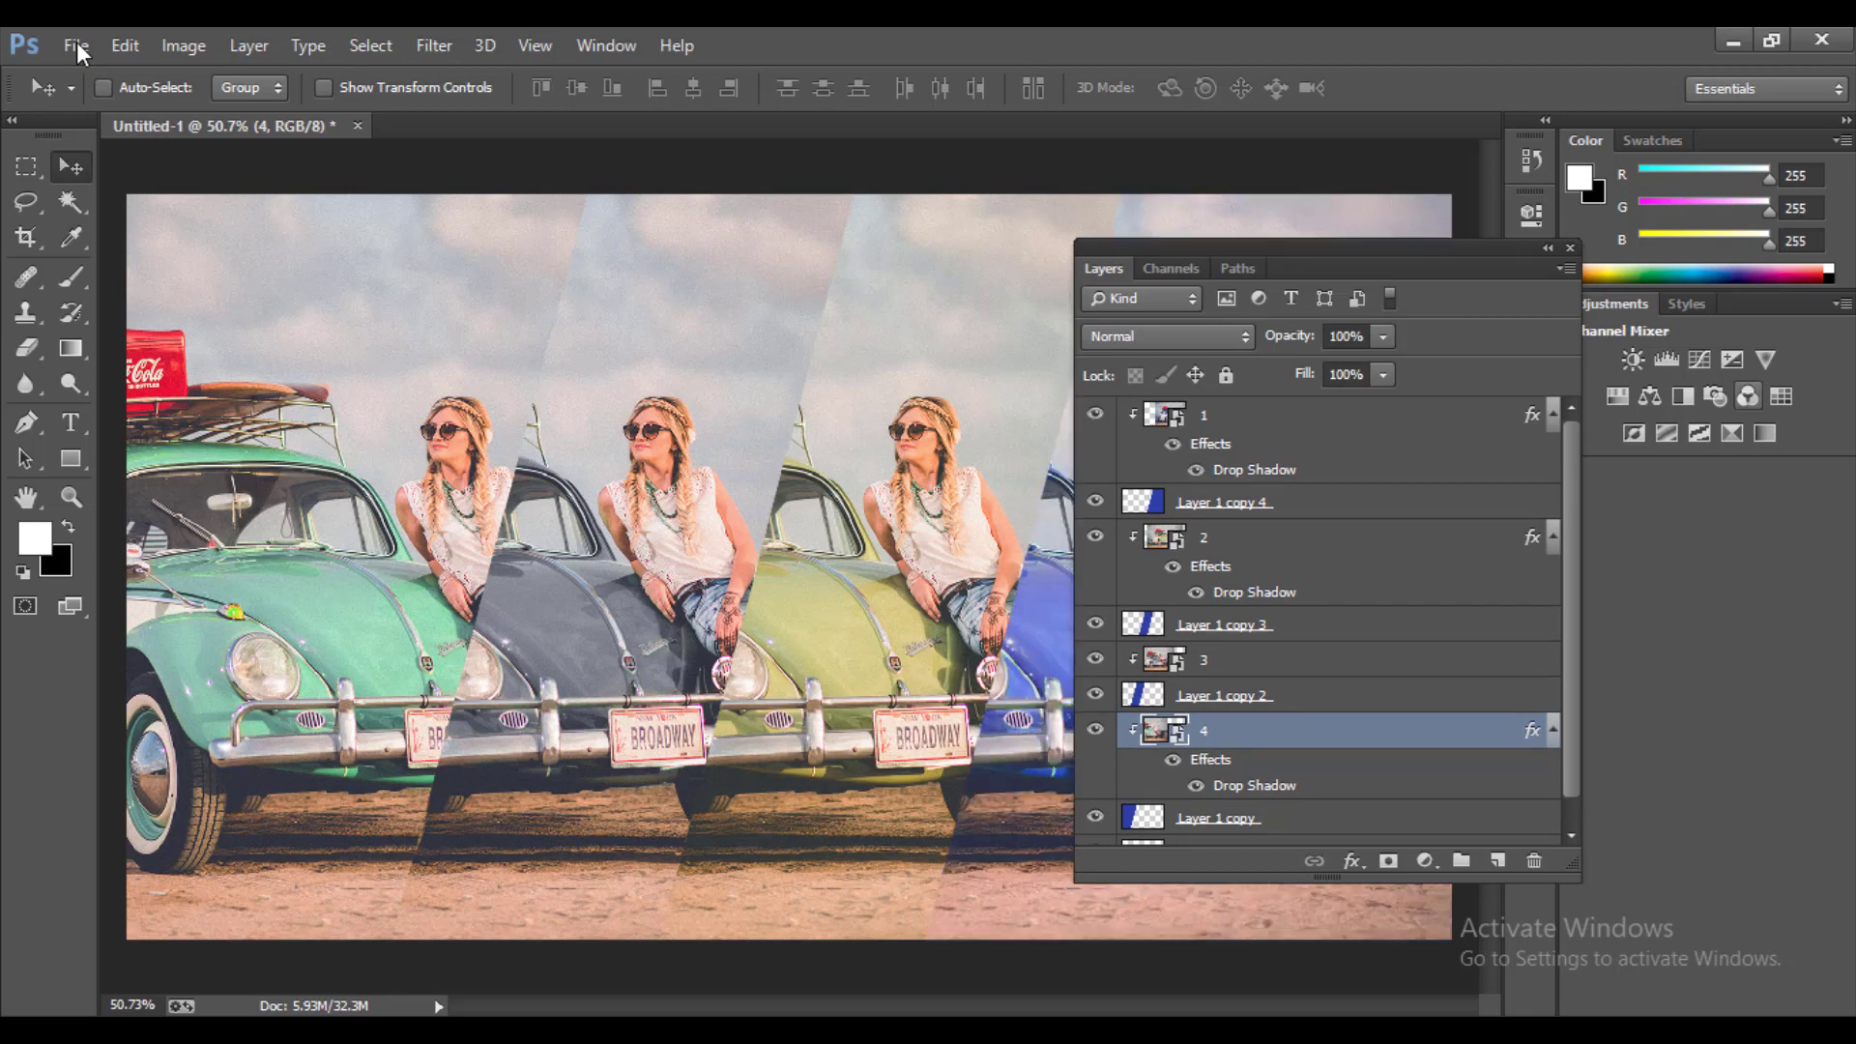